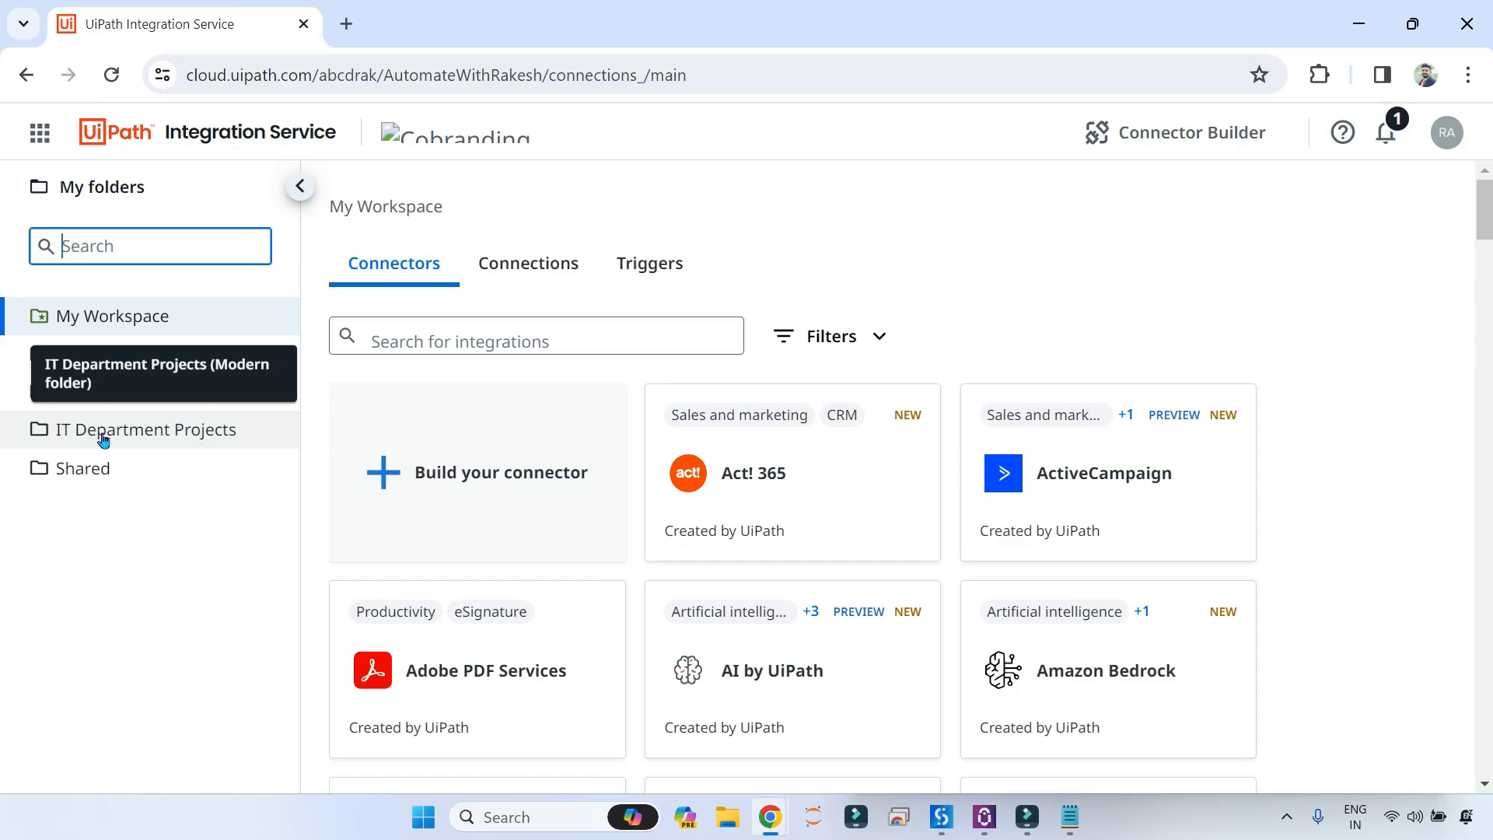
# Step: Search the IT Department Projects folder's connectors for "Onedrive" and open the Microsoft OneDrive & SharePoint connector
pyautogui.click(104, 434)
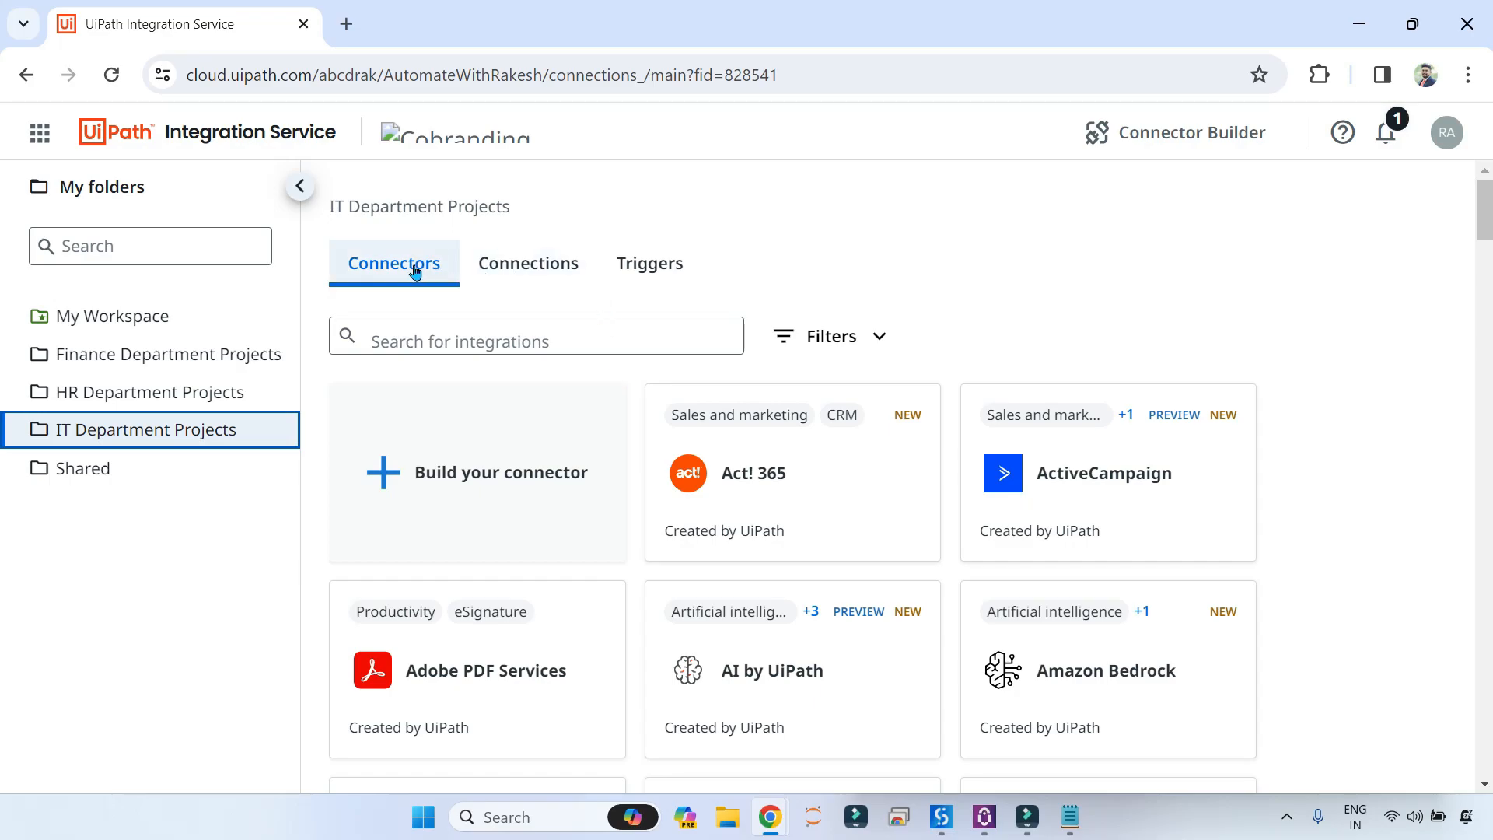
pyautogui.click(438, 344)
pyautogui.write('Onedrive')
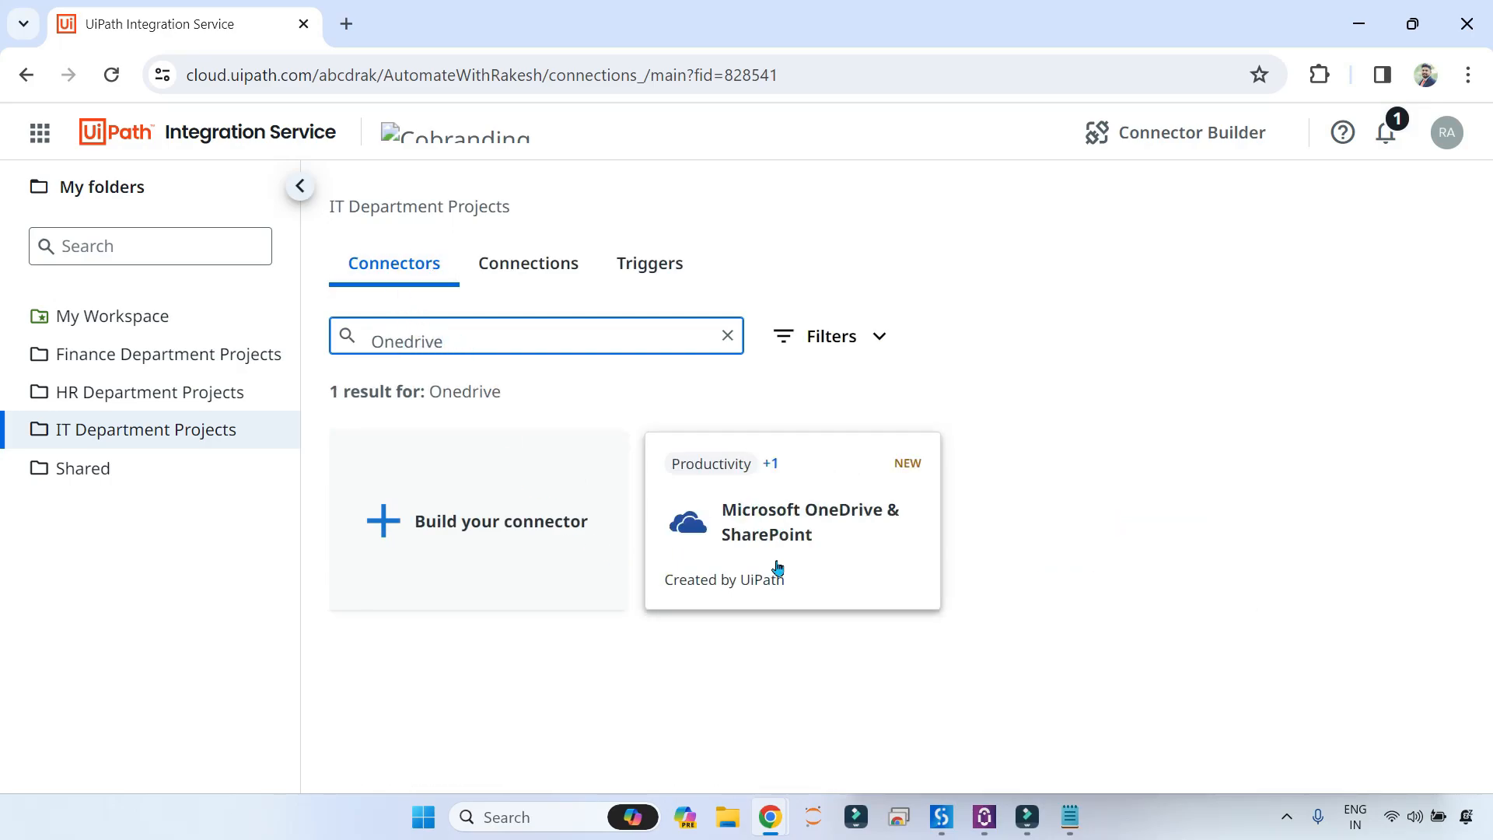
pyautogui.click(801, 519)
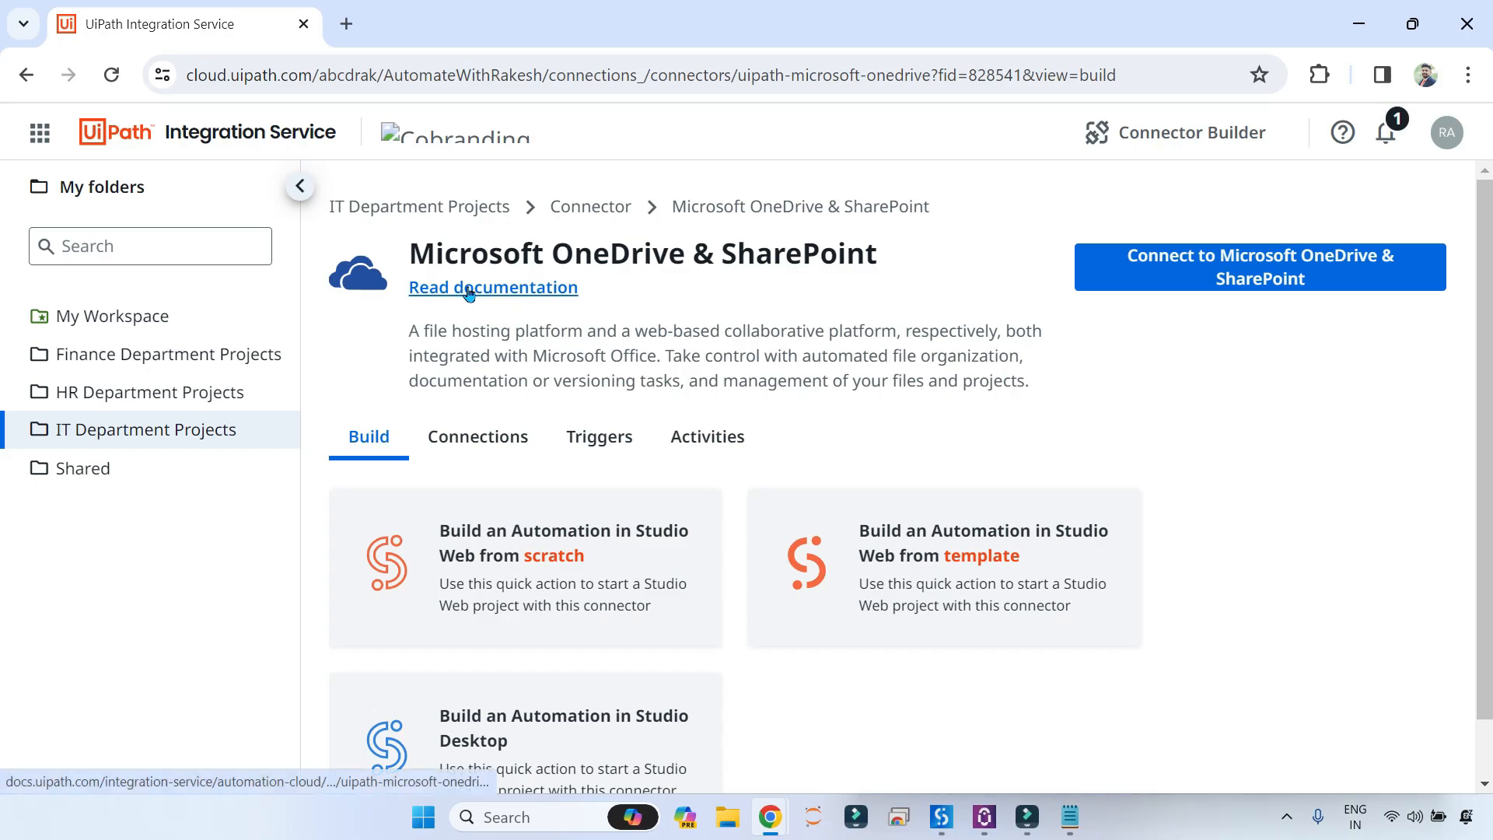
# Step: Read the connector's documentation, including the authentication prerequisites and the section on granting permissions to third-party apps
pyautogui.click(521, 290)
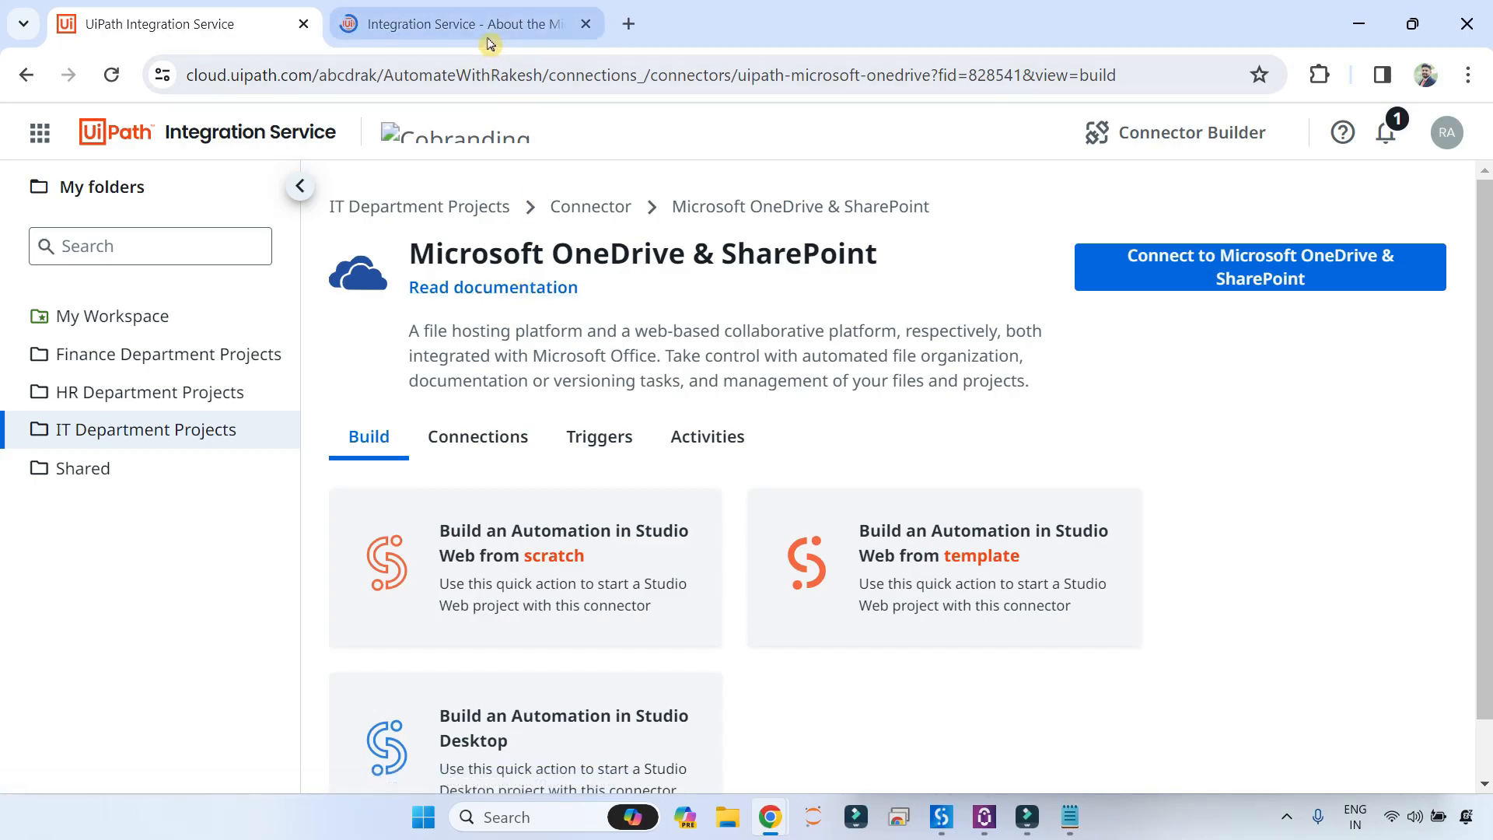
pyautogui.scroll(-15, 787, 513)
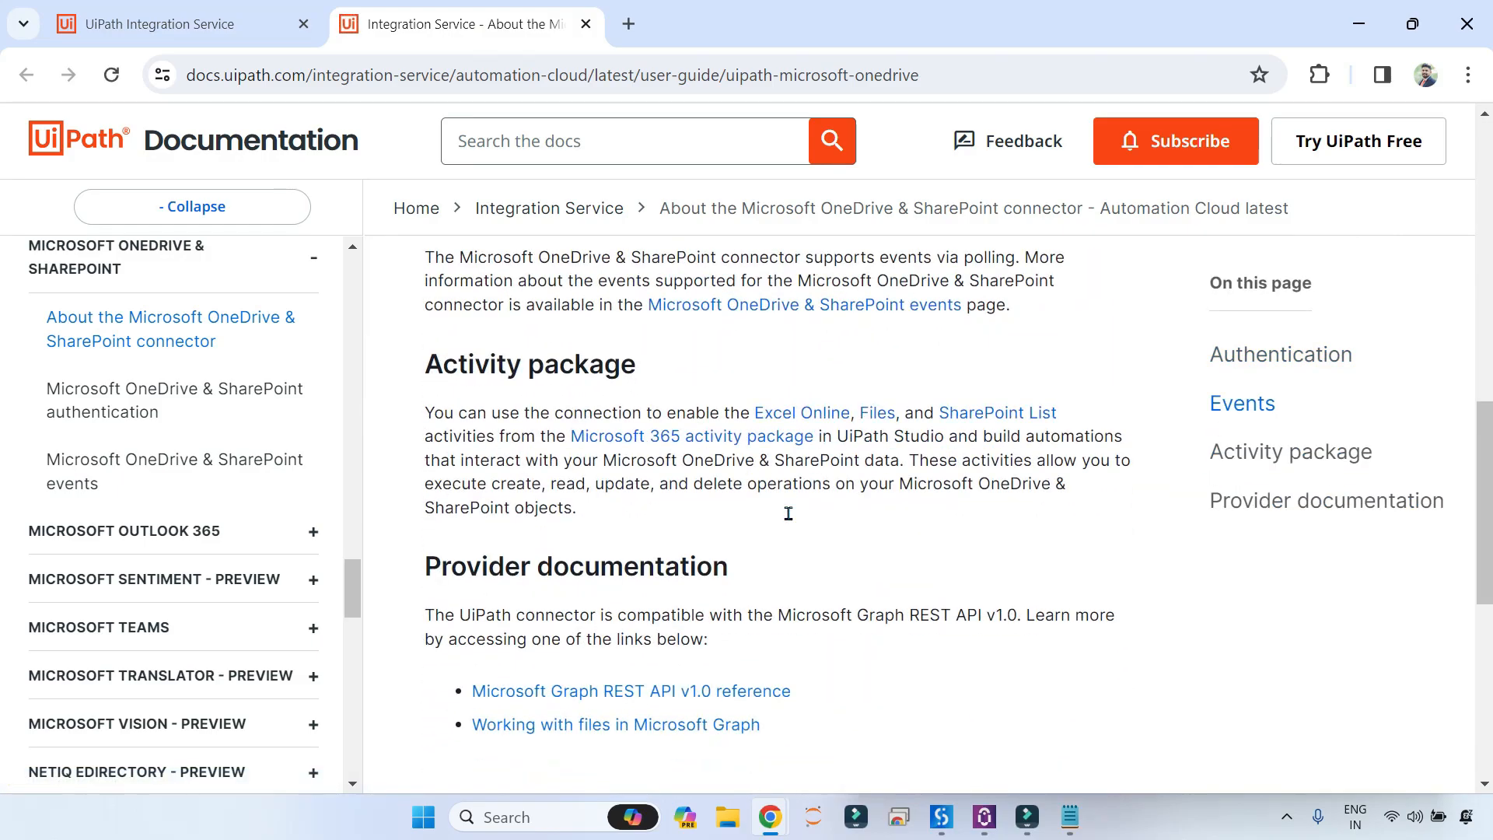
pyautogui.scroll(12, 788, 513)
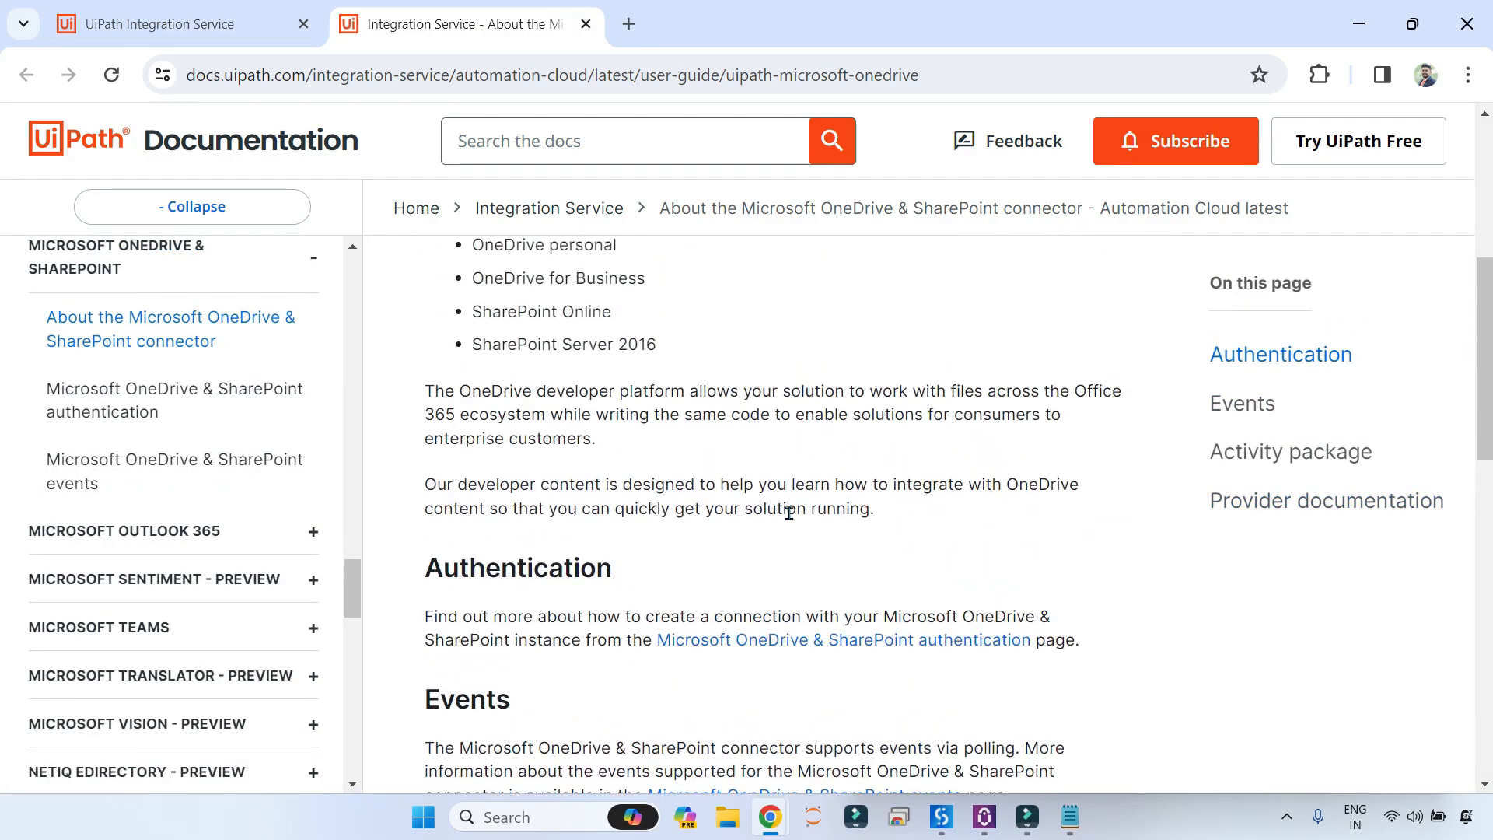
pyautogui.scroll(-5, 788, 513)
pyautogui.scroll(-4, 1112, 583)
pyautogui.click(1149, 506)
pyautogui.scroll(-4, 876, 543)
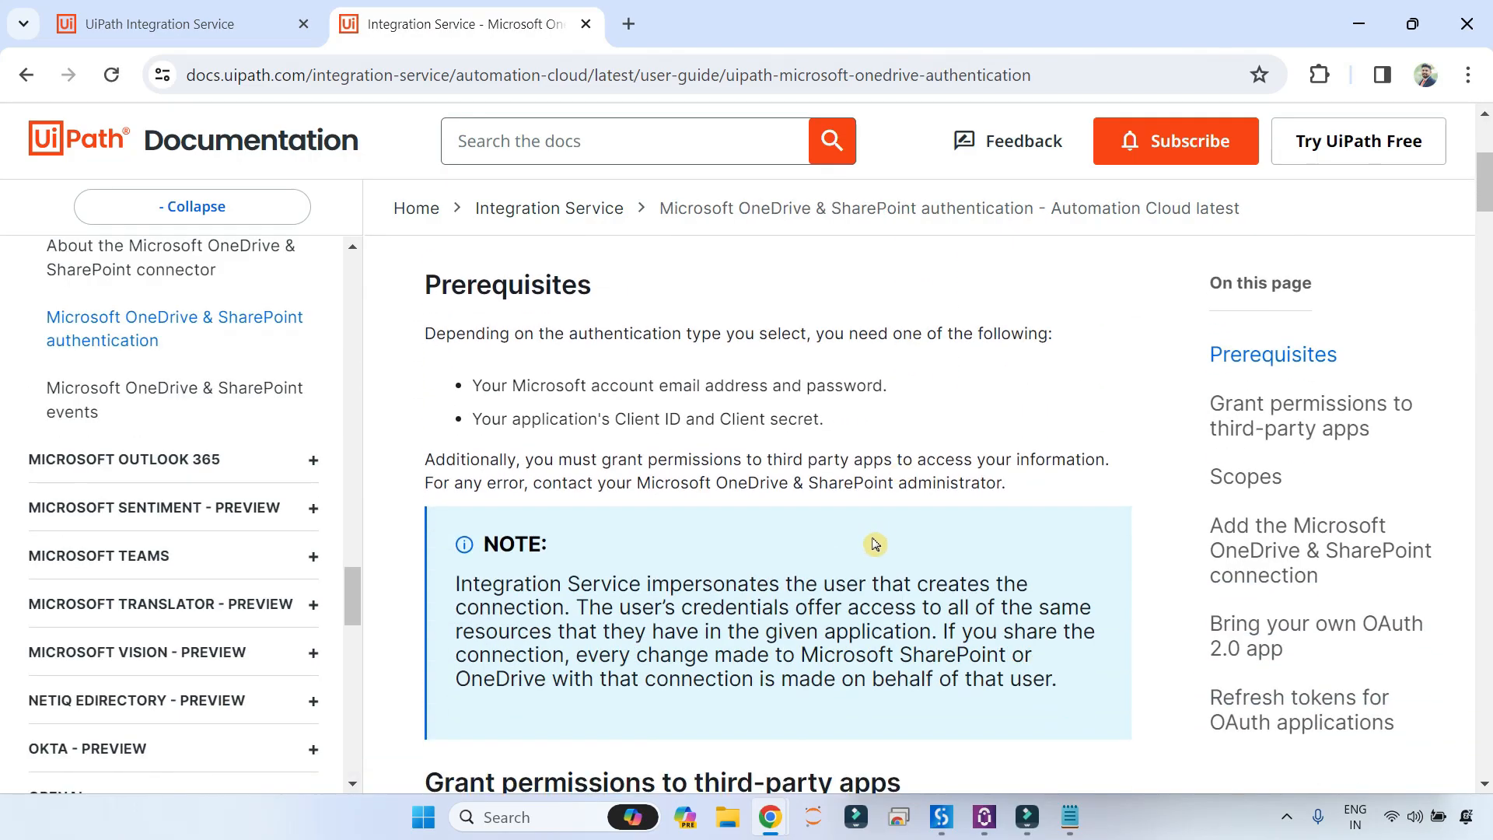
pyautogui.scroll(-10, 877, 543)
pyautogui.scroll(6, 543, 415)
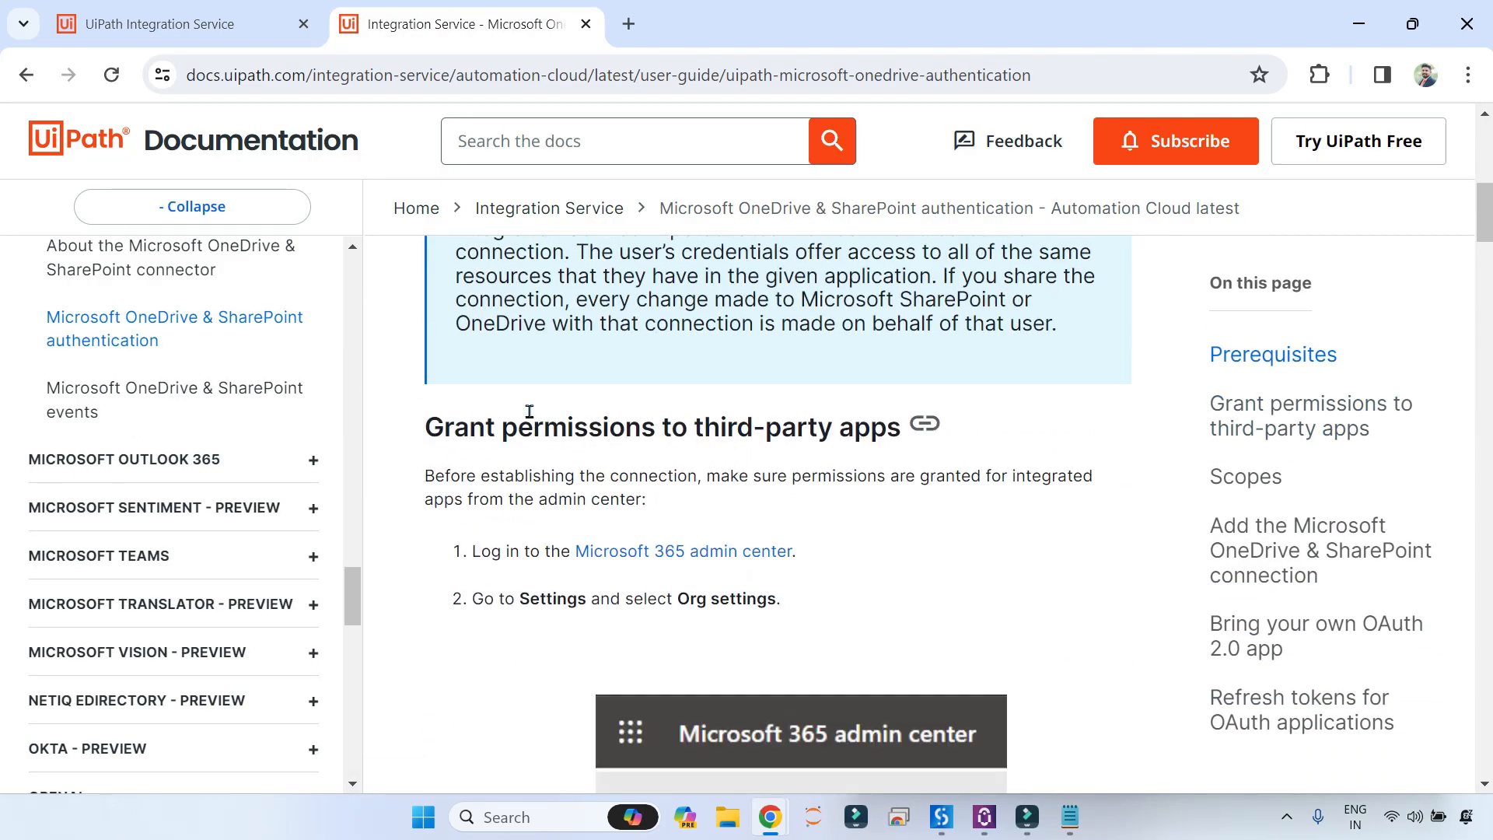
pyautogui.scroll(-10, 887, 547)
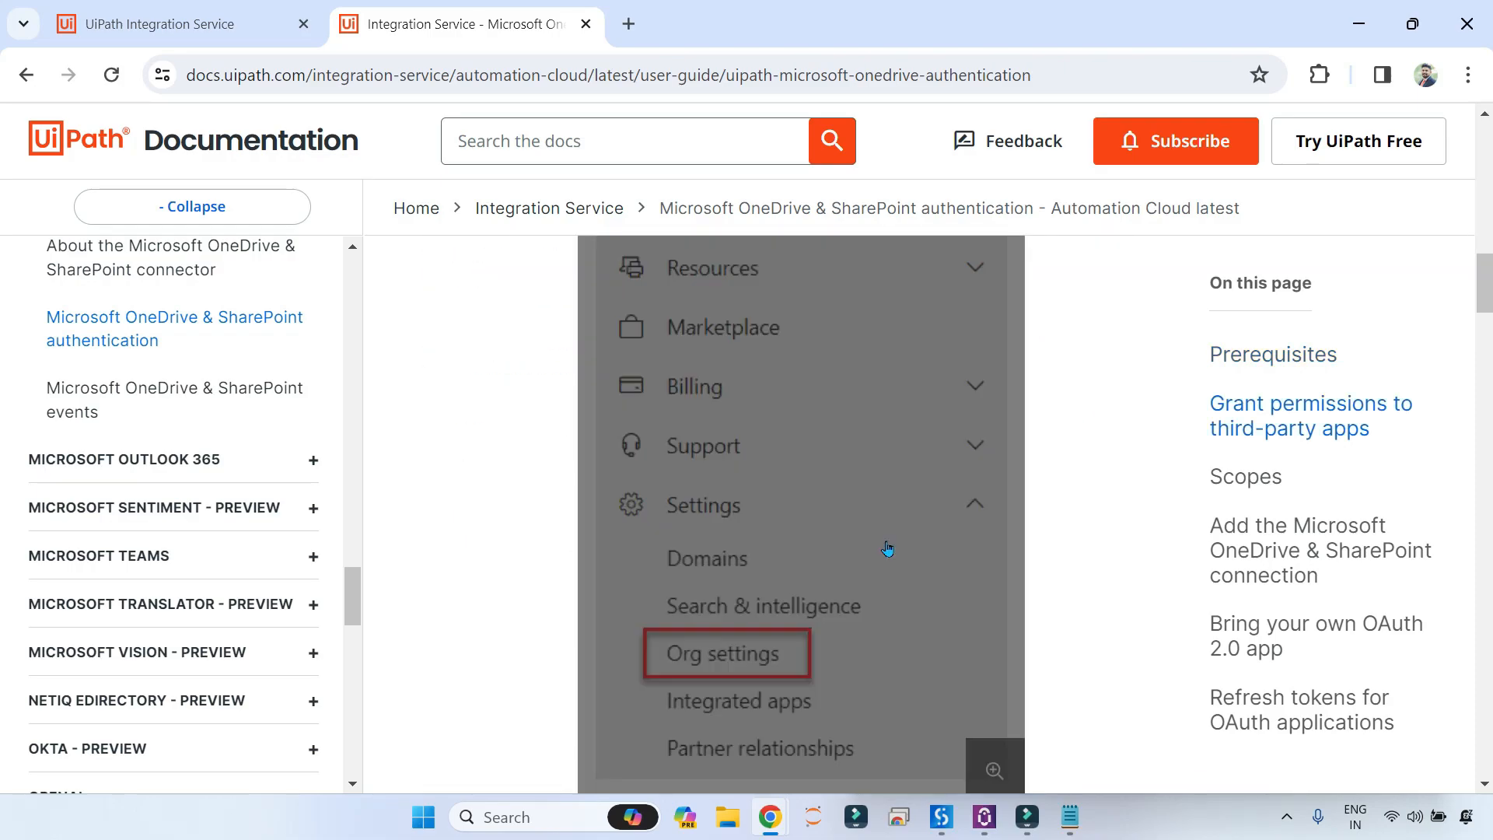
# Step: Open OneDrive in a new browser tab and look through the folders under My files
pyautogui.click(212, 23)
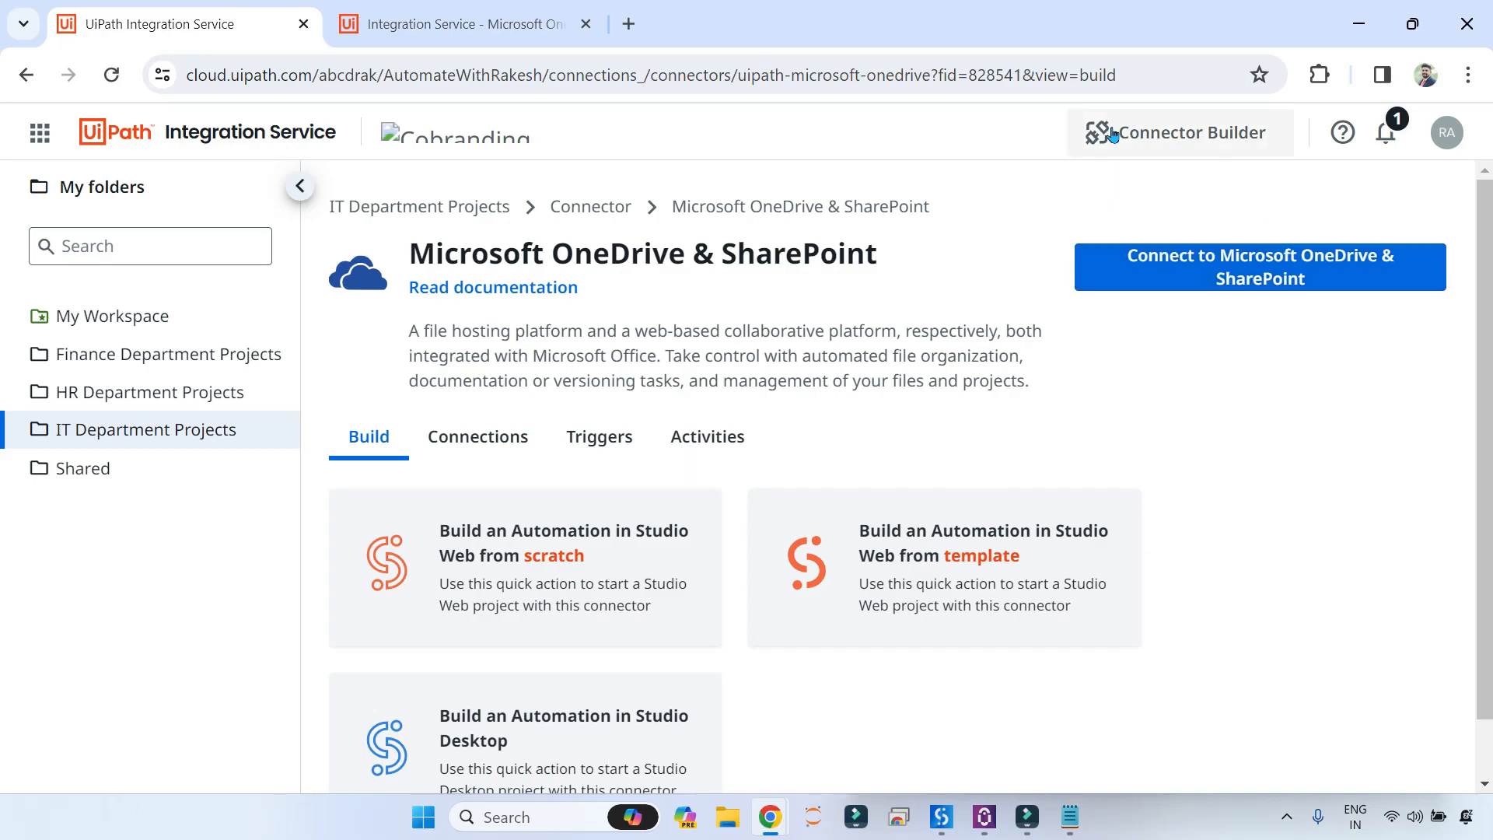
pyautogui.click(628, 24)
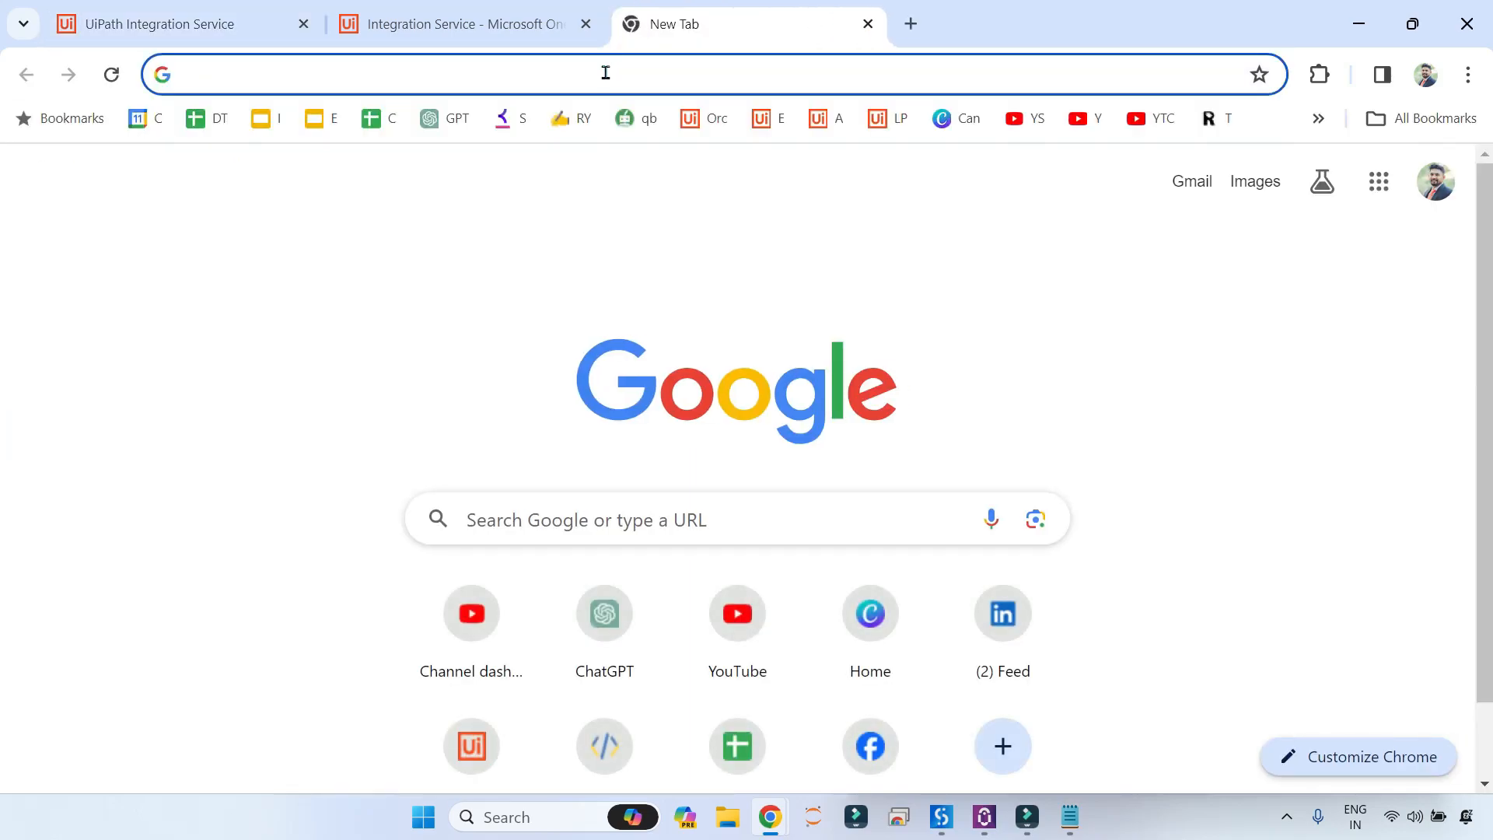
pyautogui.write('one')
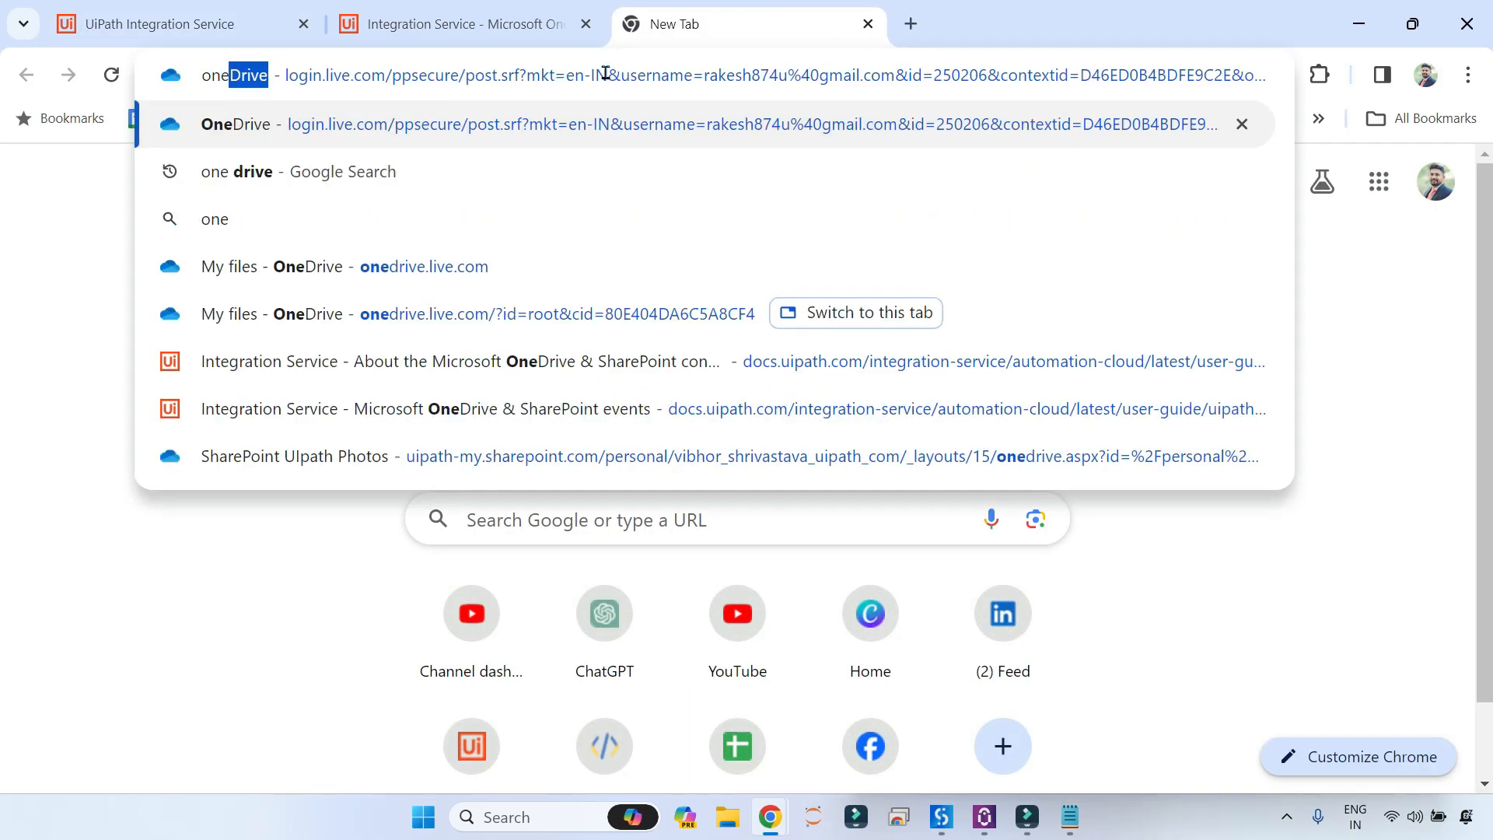
pyautogui.press('Return')
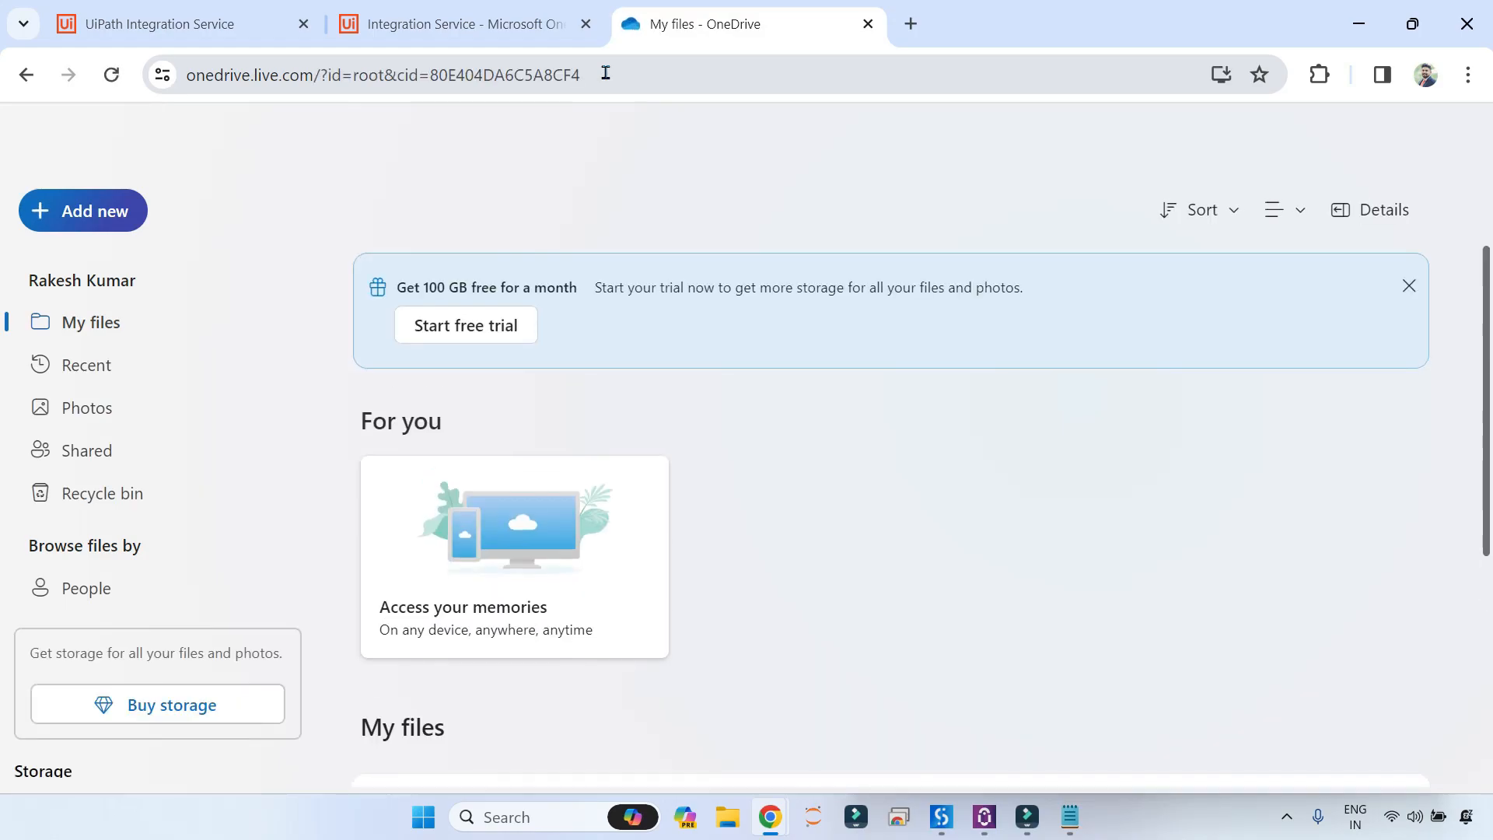
pyautogui.scroll(-3, 1326, 346)
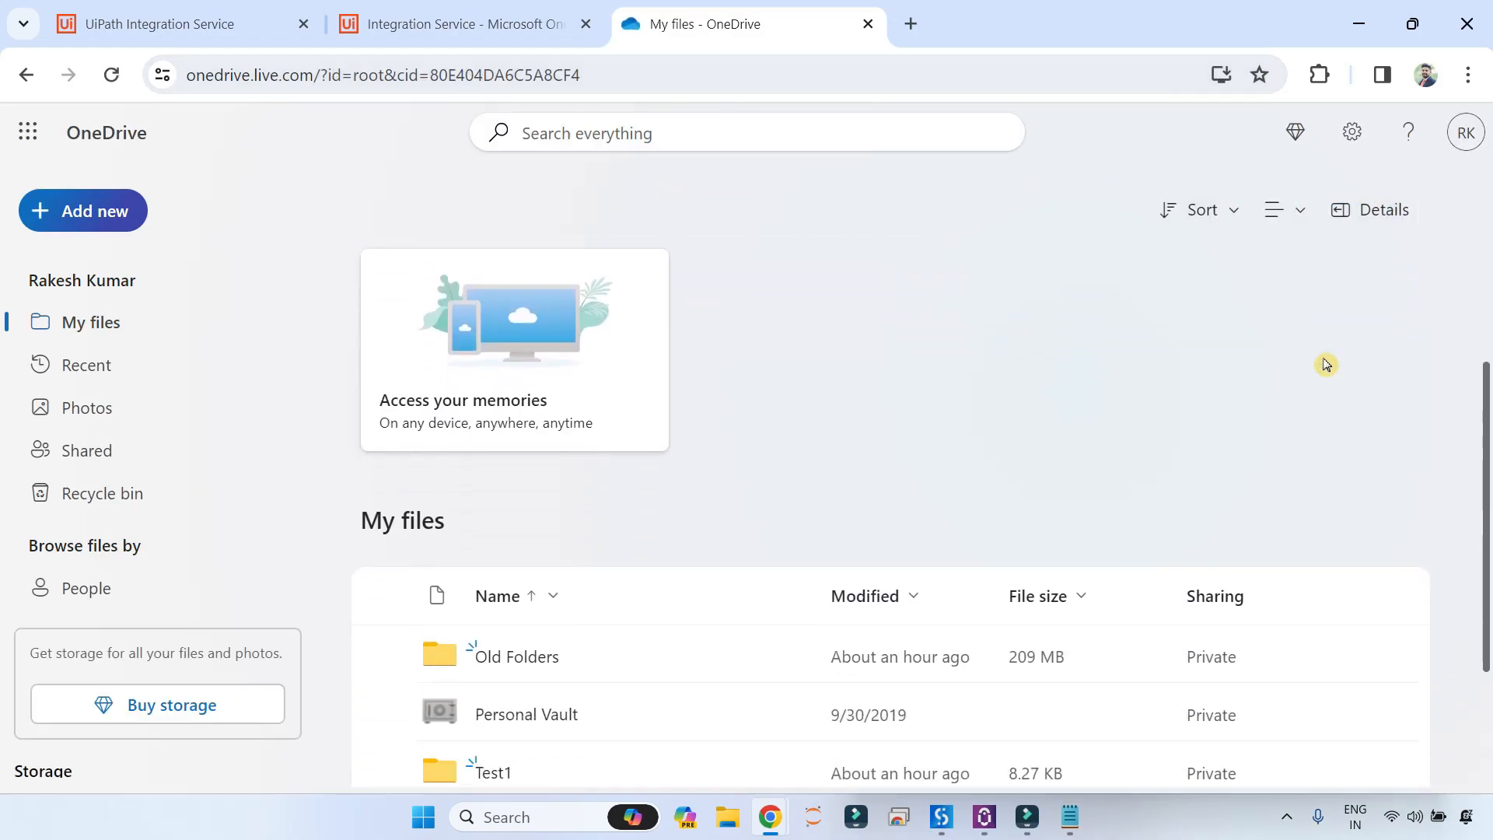
pyautogui.scroll(-2, 1250, 372)
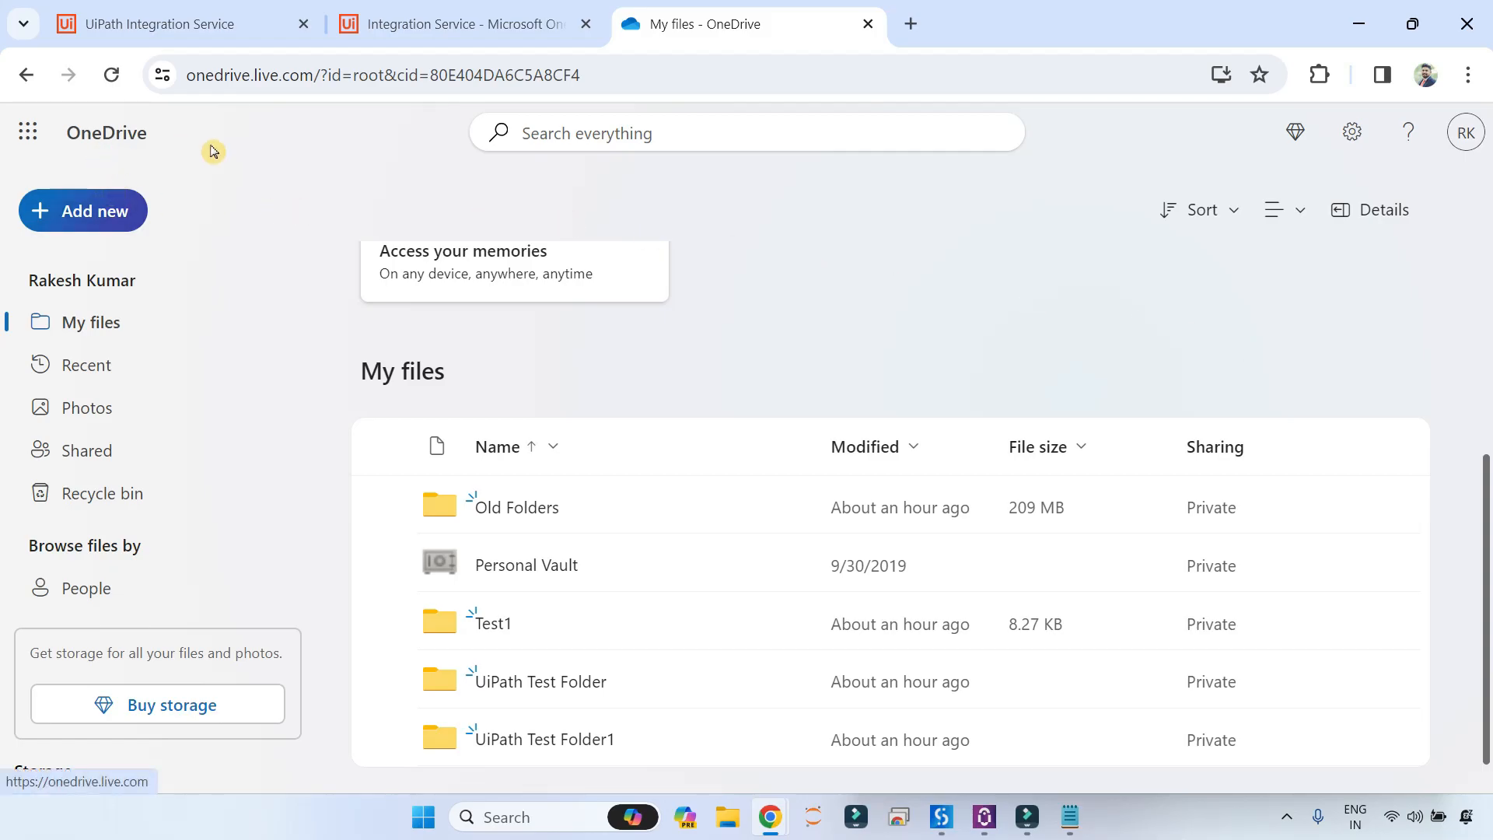
pyautogui.scroll(-1, 830, 363)
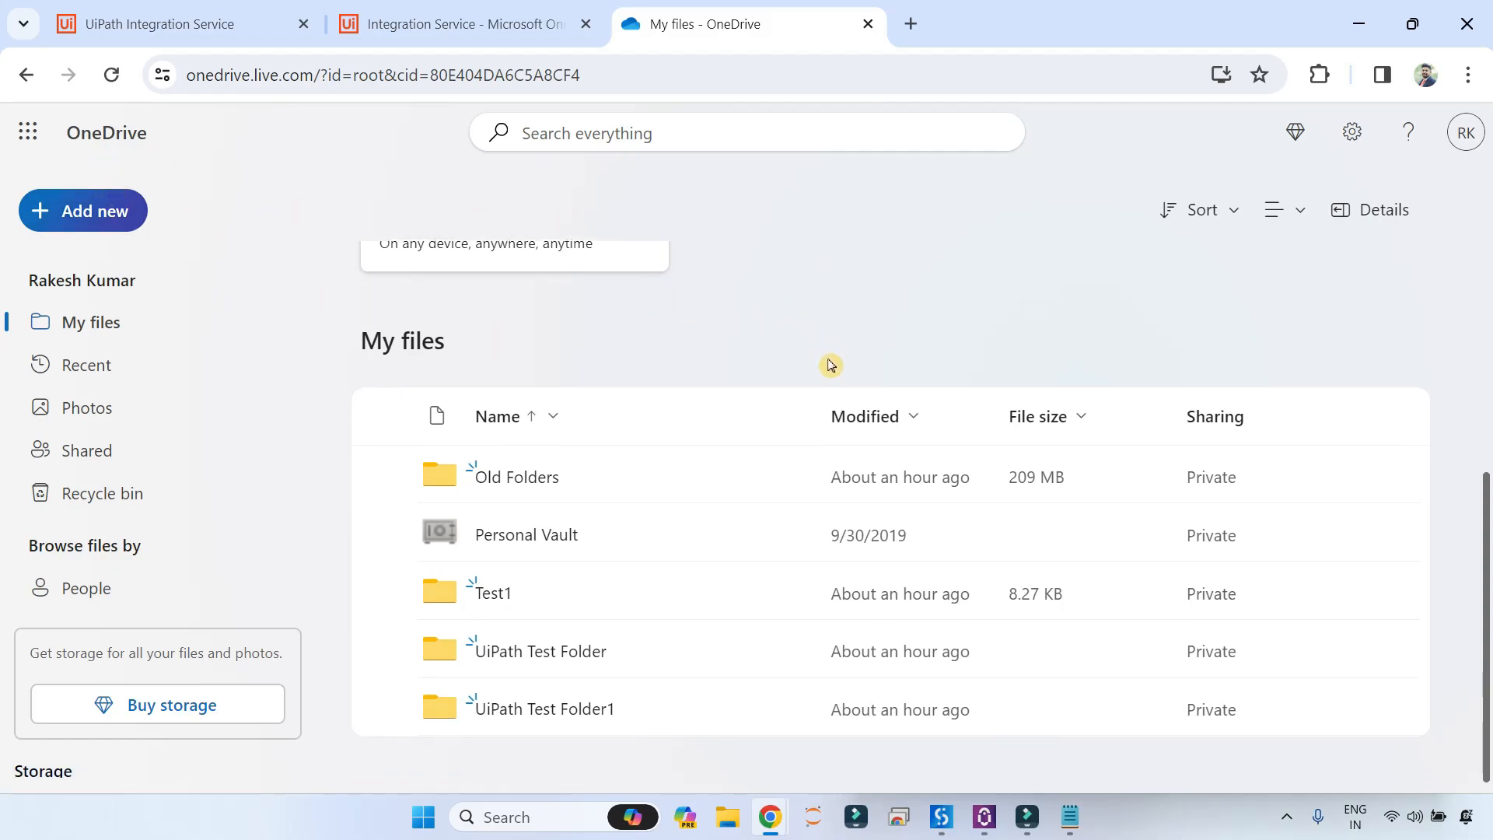
# Step: Return to Integration Service and start a new connection to Microsoft OneDrive & SharePoint
pyautogui.click(410, 24)
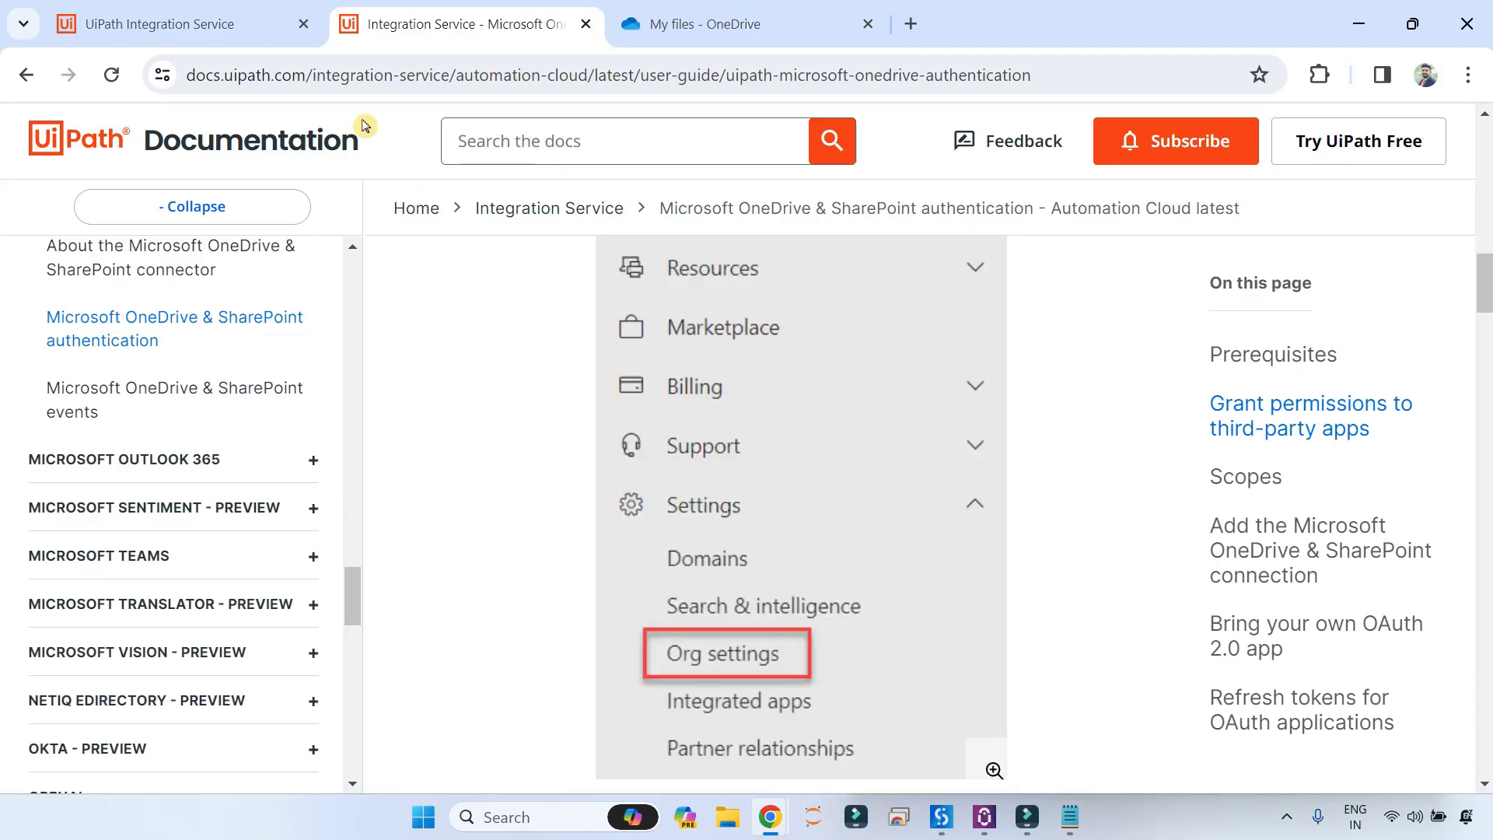
pyautogui.click(192, 35)
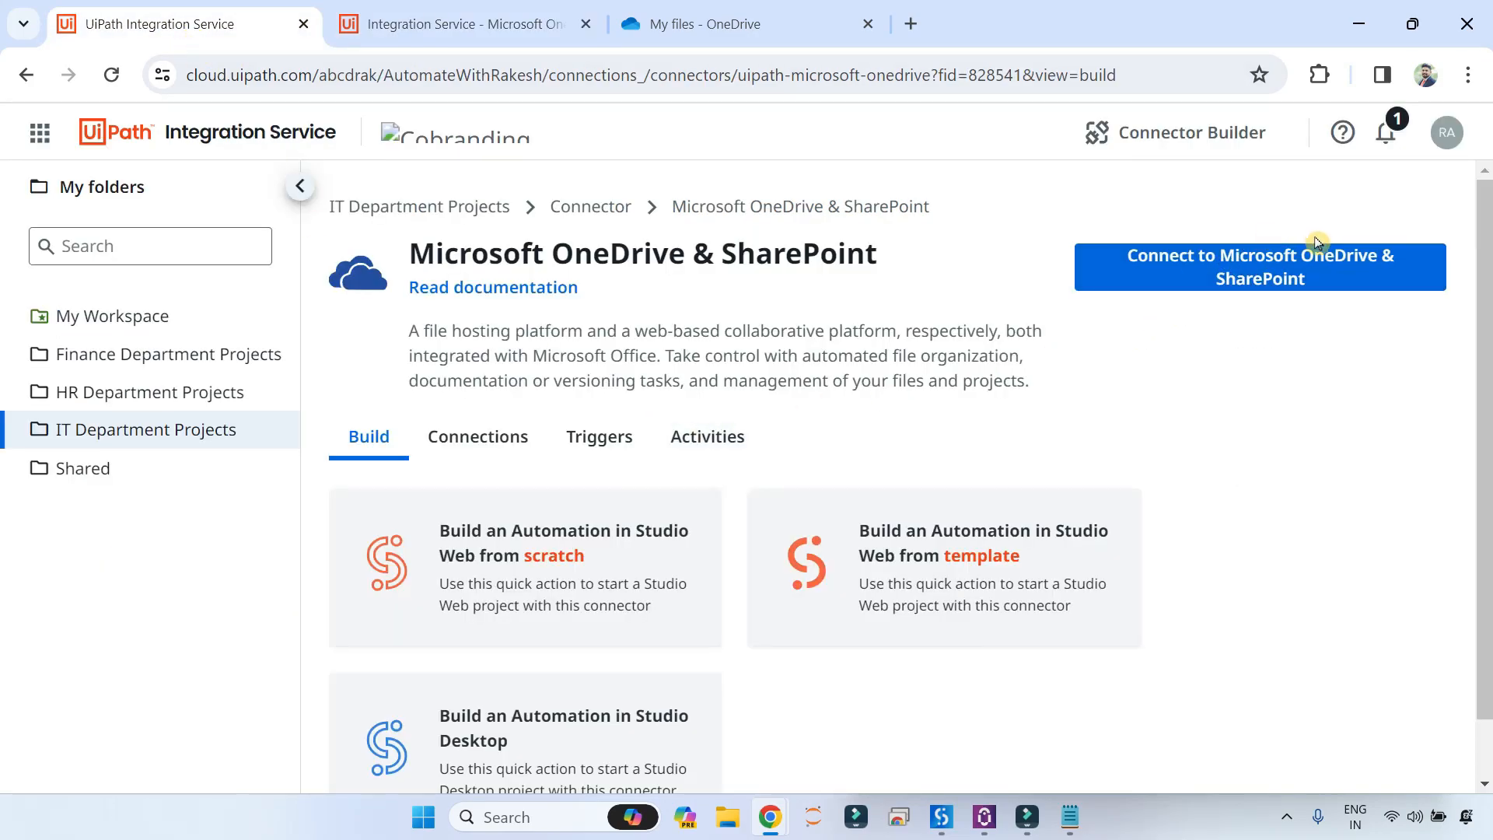
pyautogui.click(1260, 280)
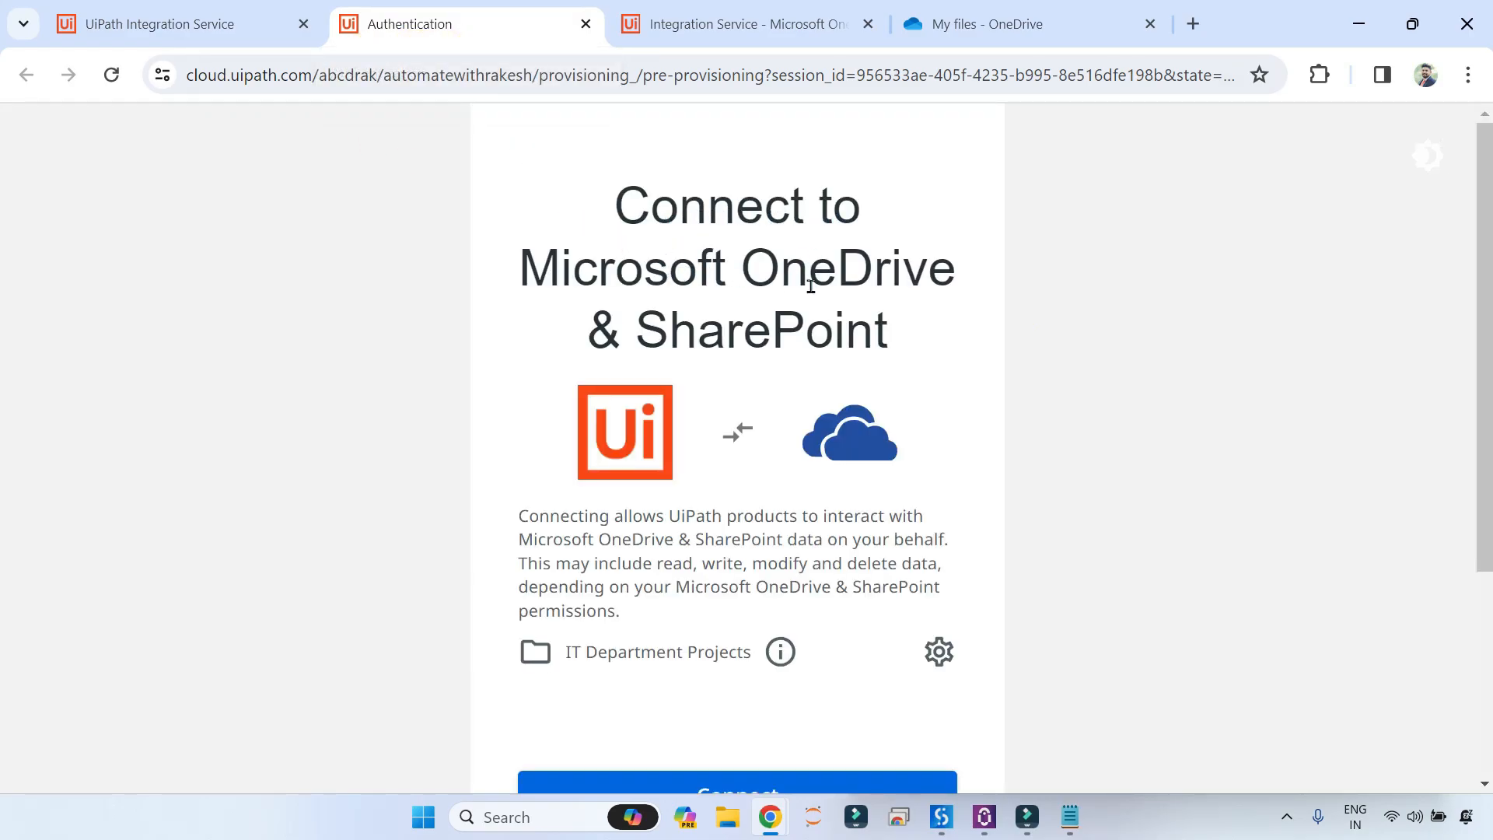
pyautogui.scroll(-3, 856, 366)
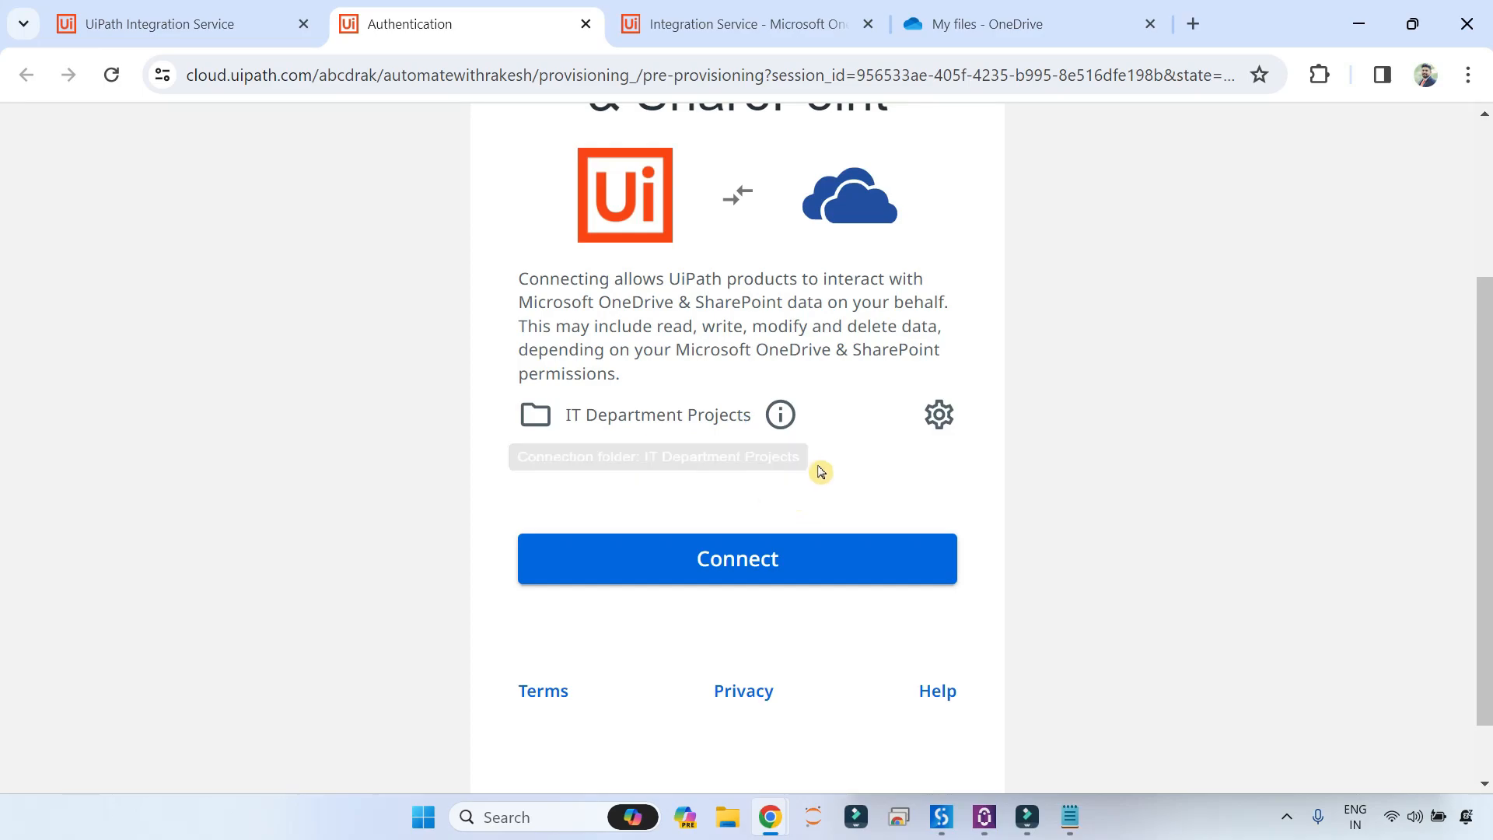
# Step: Examine the authentication types offered for the new connection, keeping the current selection
pyautogui.click(941, 415)
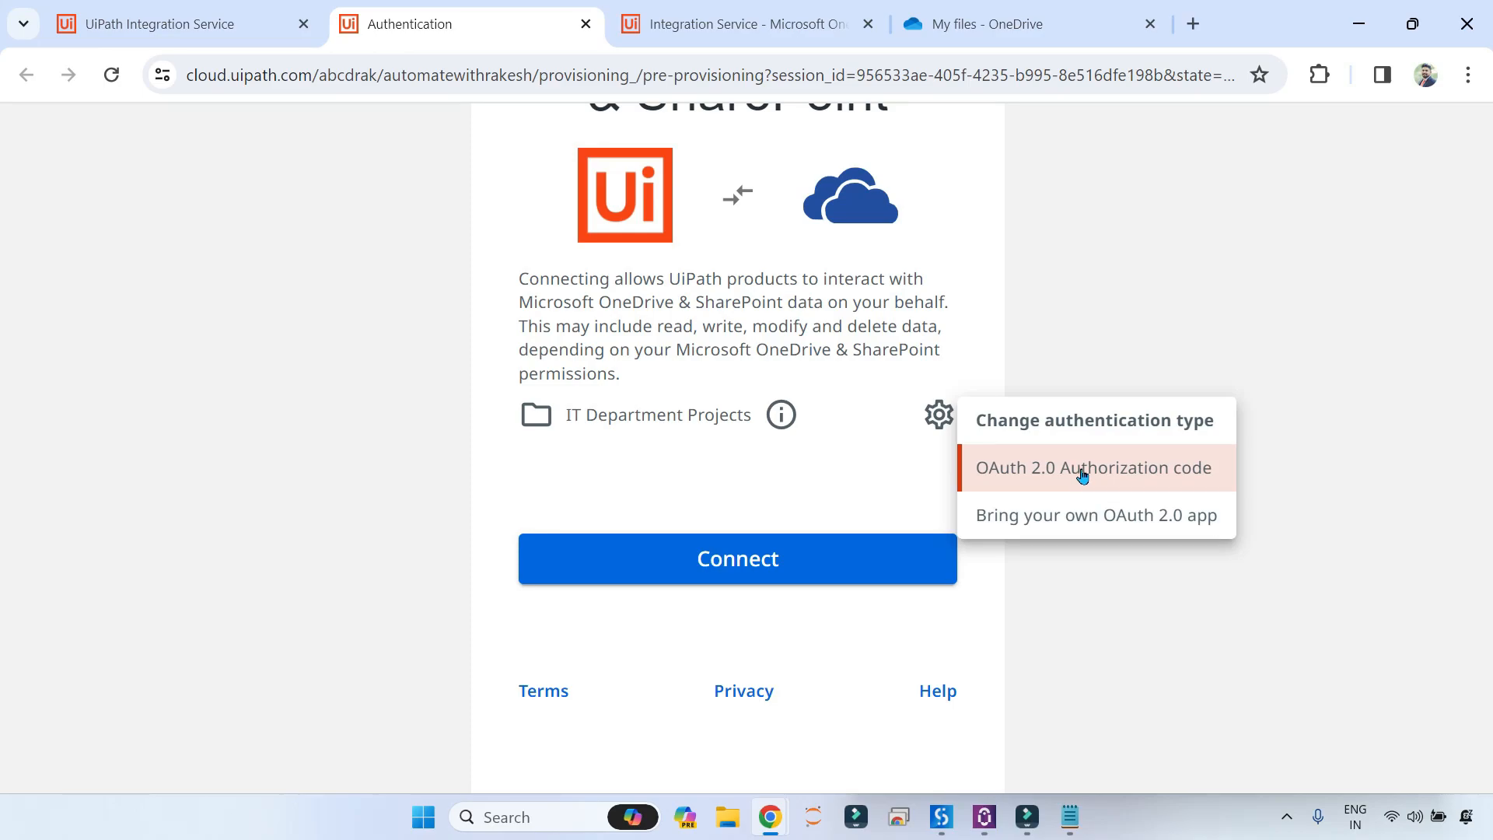
pyautogui.click(1300, 460)
pyautogui.click(940, 418)
pyautogui.click(349, 443)
pyautogui.scroll(3, 830, 523)
pyautogui.scroll(-3, 863, 520)
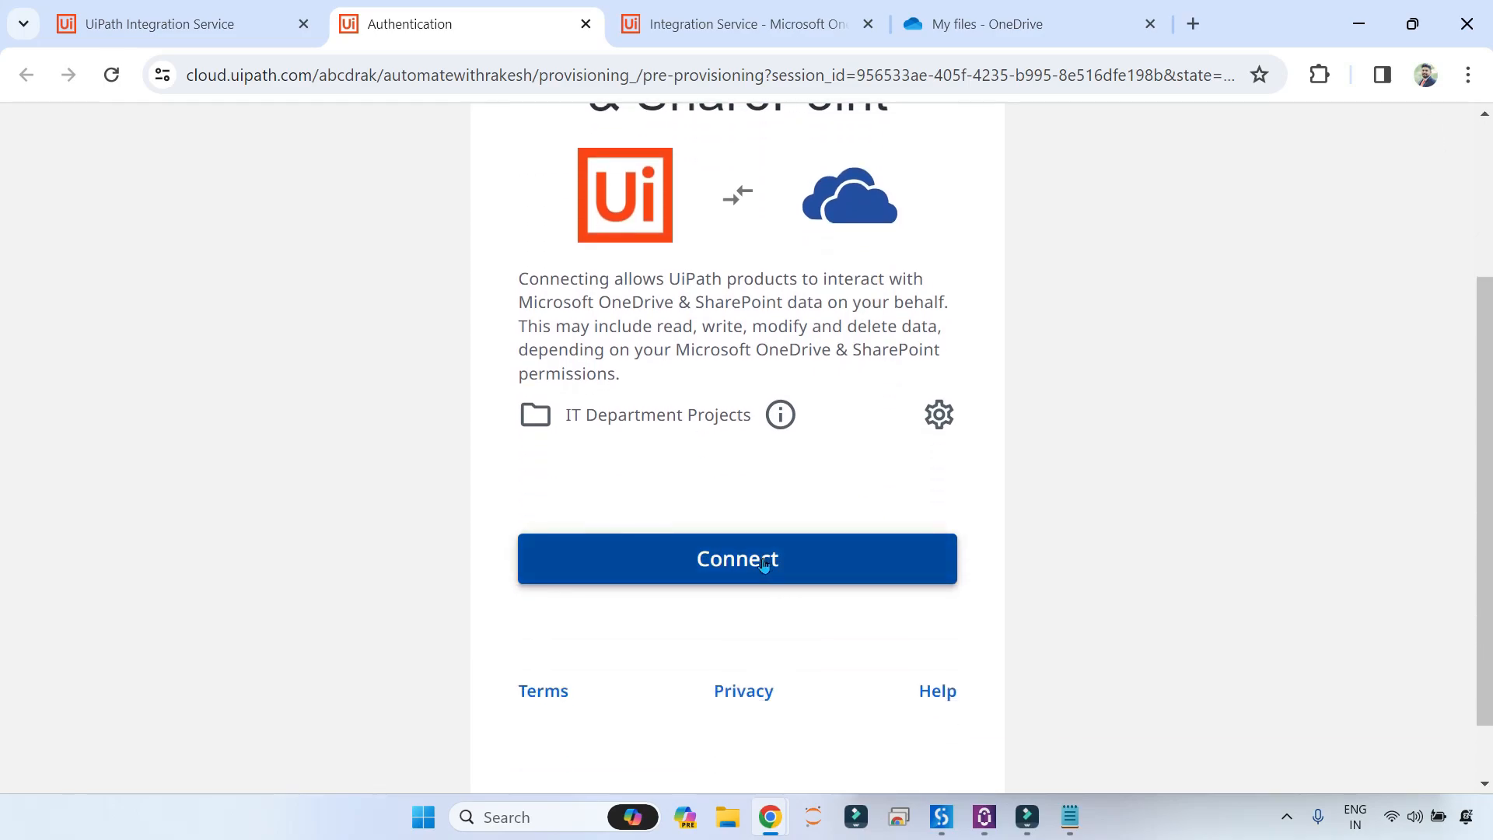
# Step: Connect to Microsoft OneDrive & SharePoint and review the connection's status in the connector's connection list
pyautogui.click(764, 562)
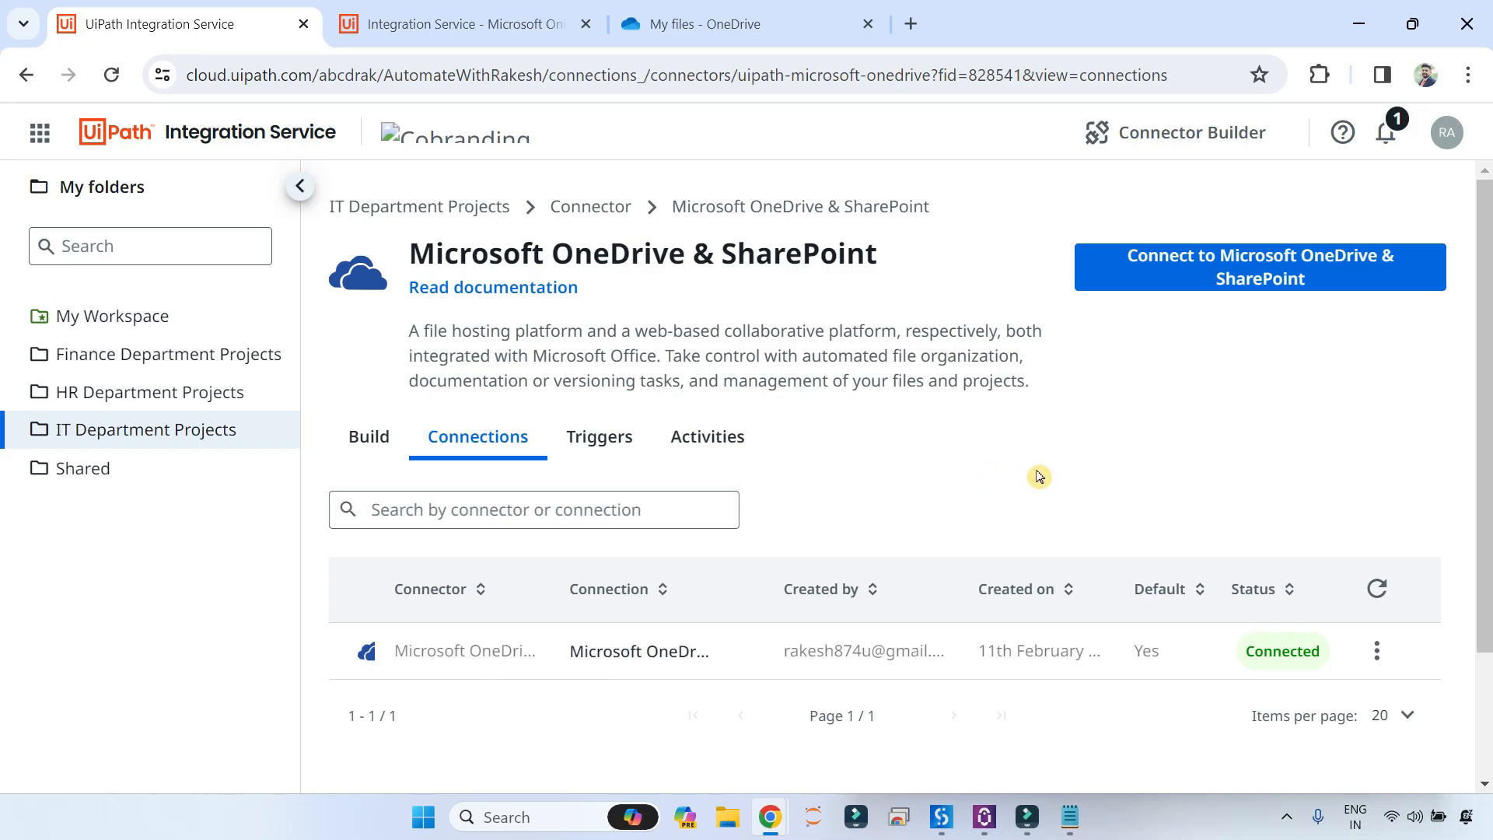
pyautogui.scroll(-1, 1039, 476)
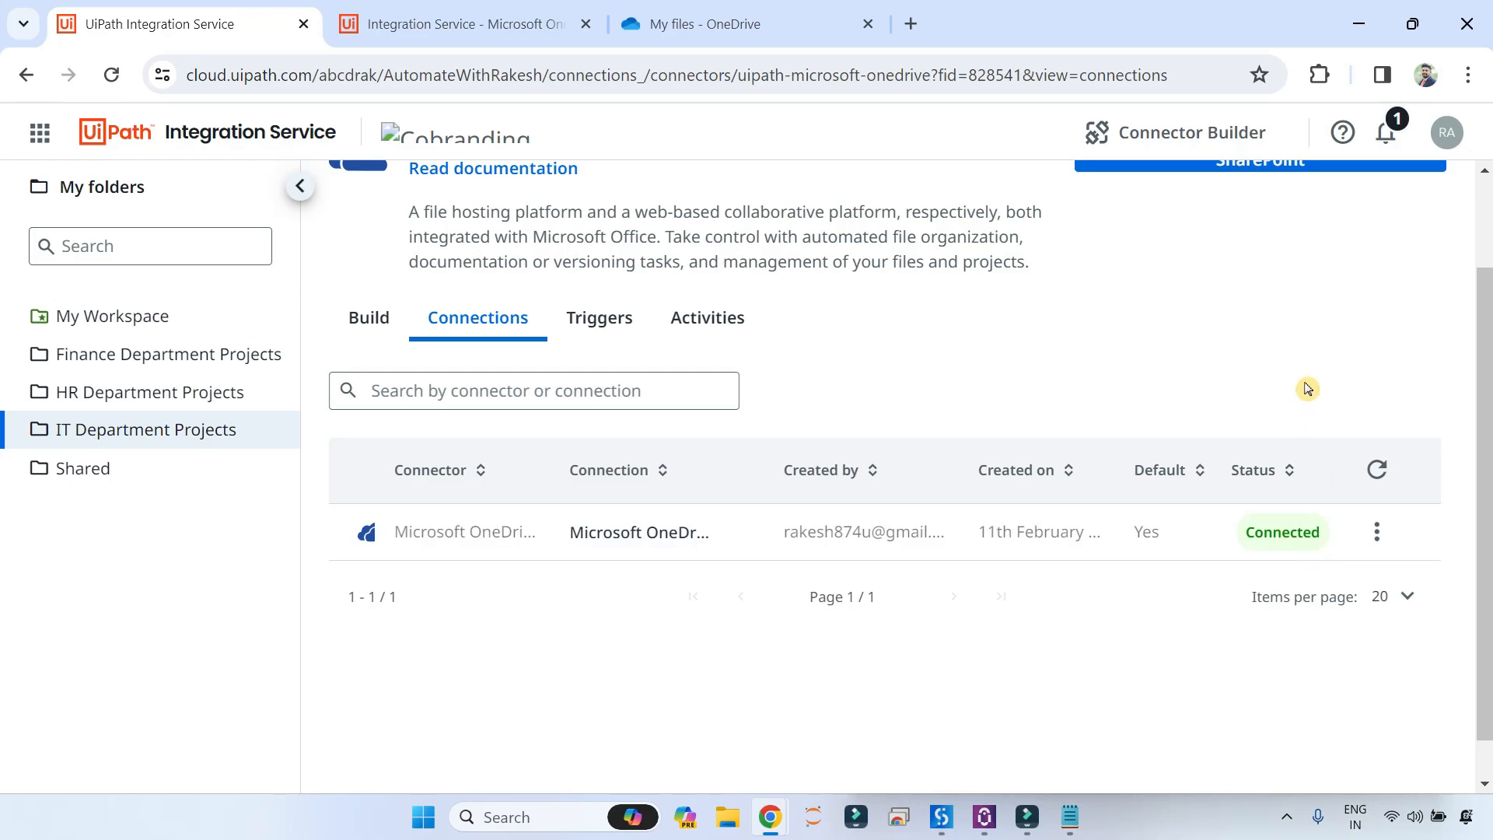
pyautogui.scroll(2, 1307, 389)
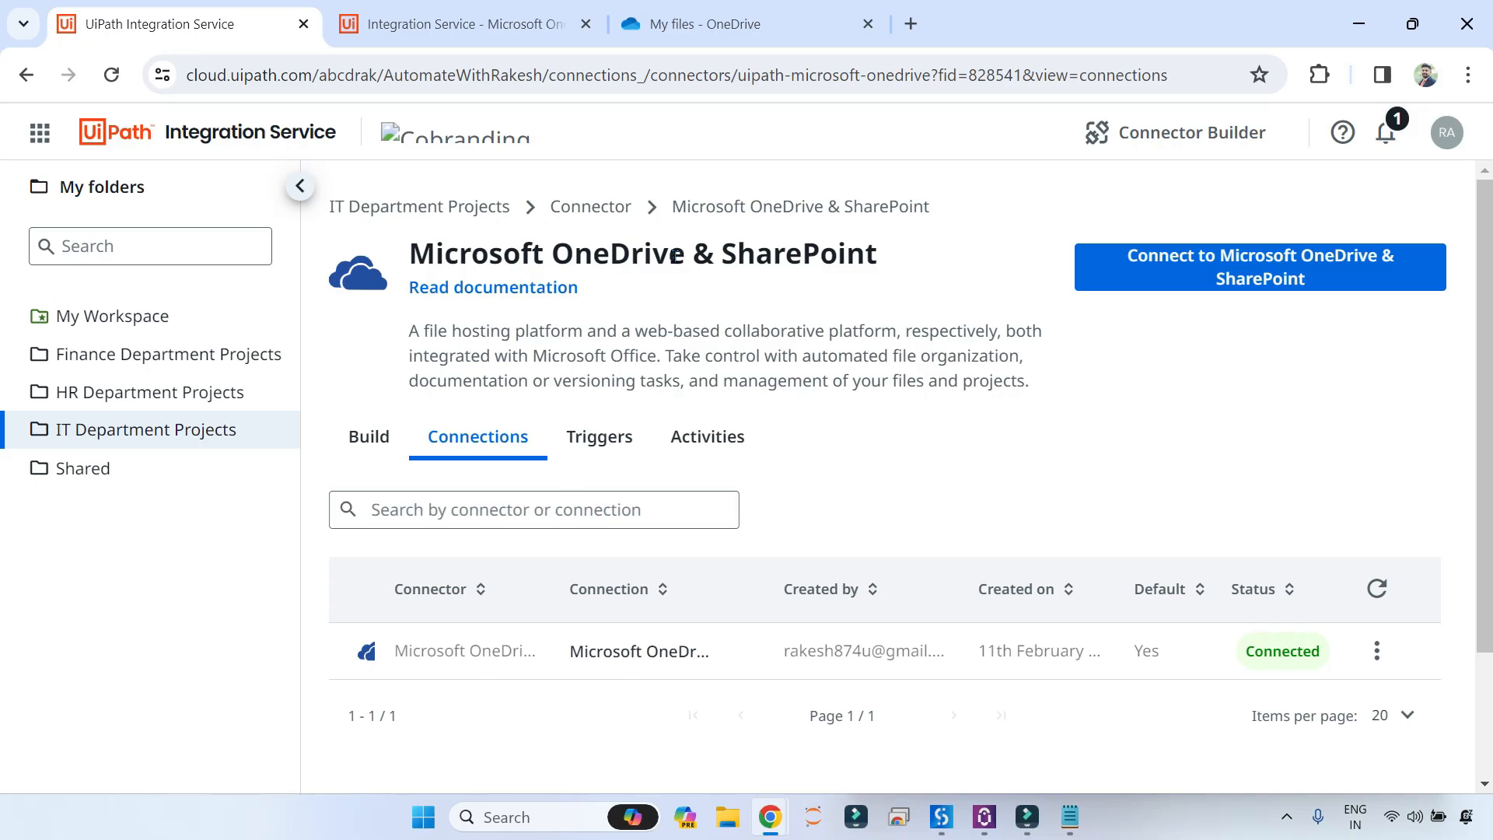
# Step: Switch to UiPath Studio and search the official package feed for "microsoft" in Manage Packages
pyautogui.moveTo(943, 815)
pyautogui.click(966, 689)
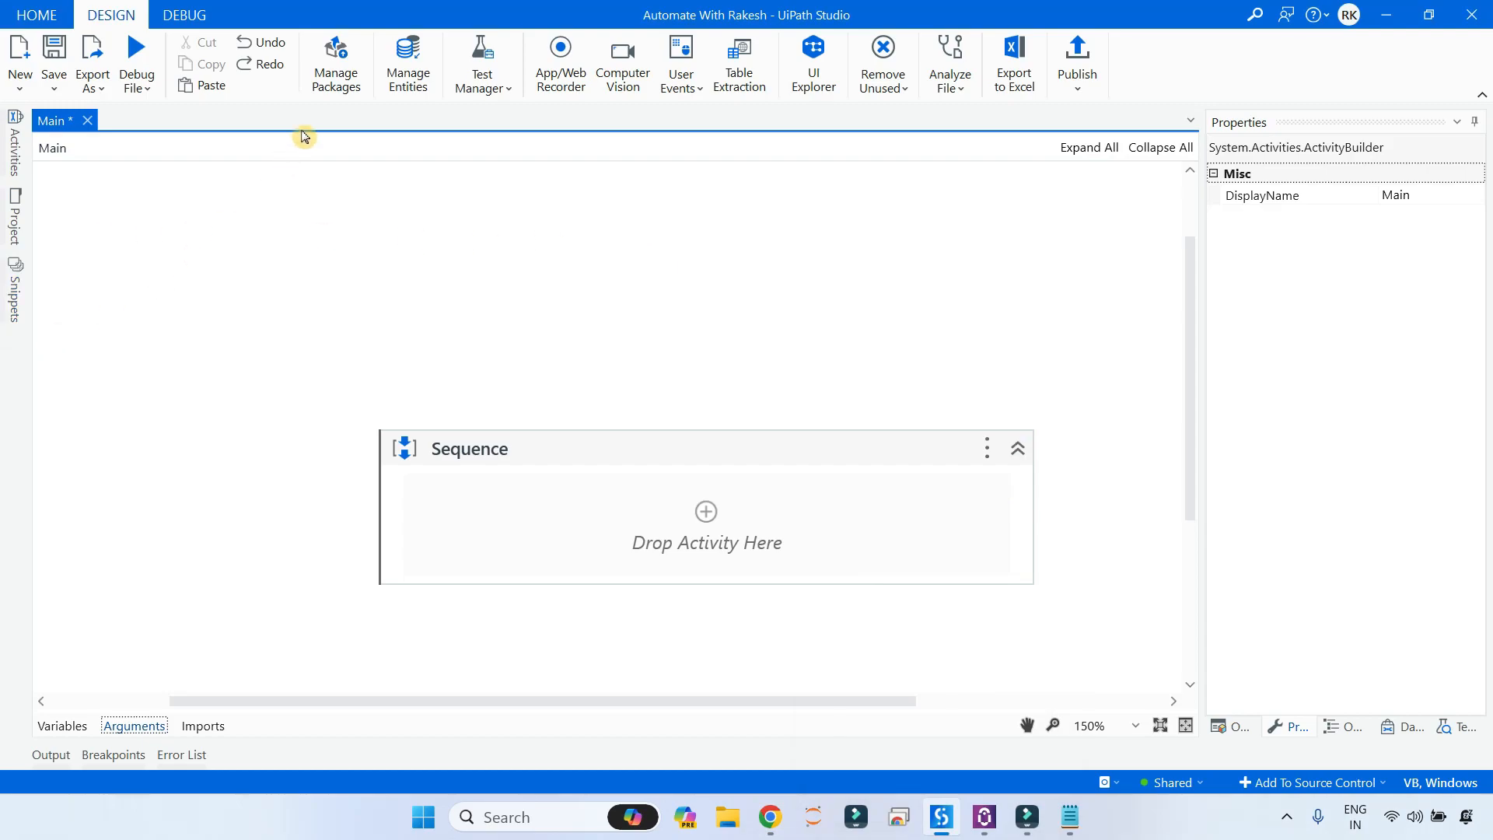
pyautogui.click(412, 72)
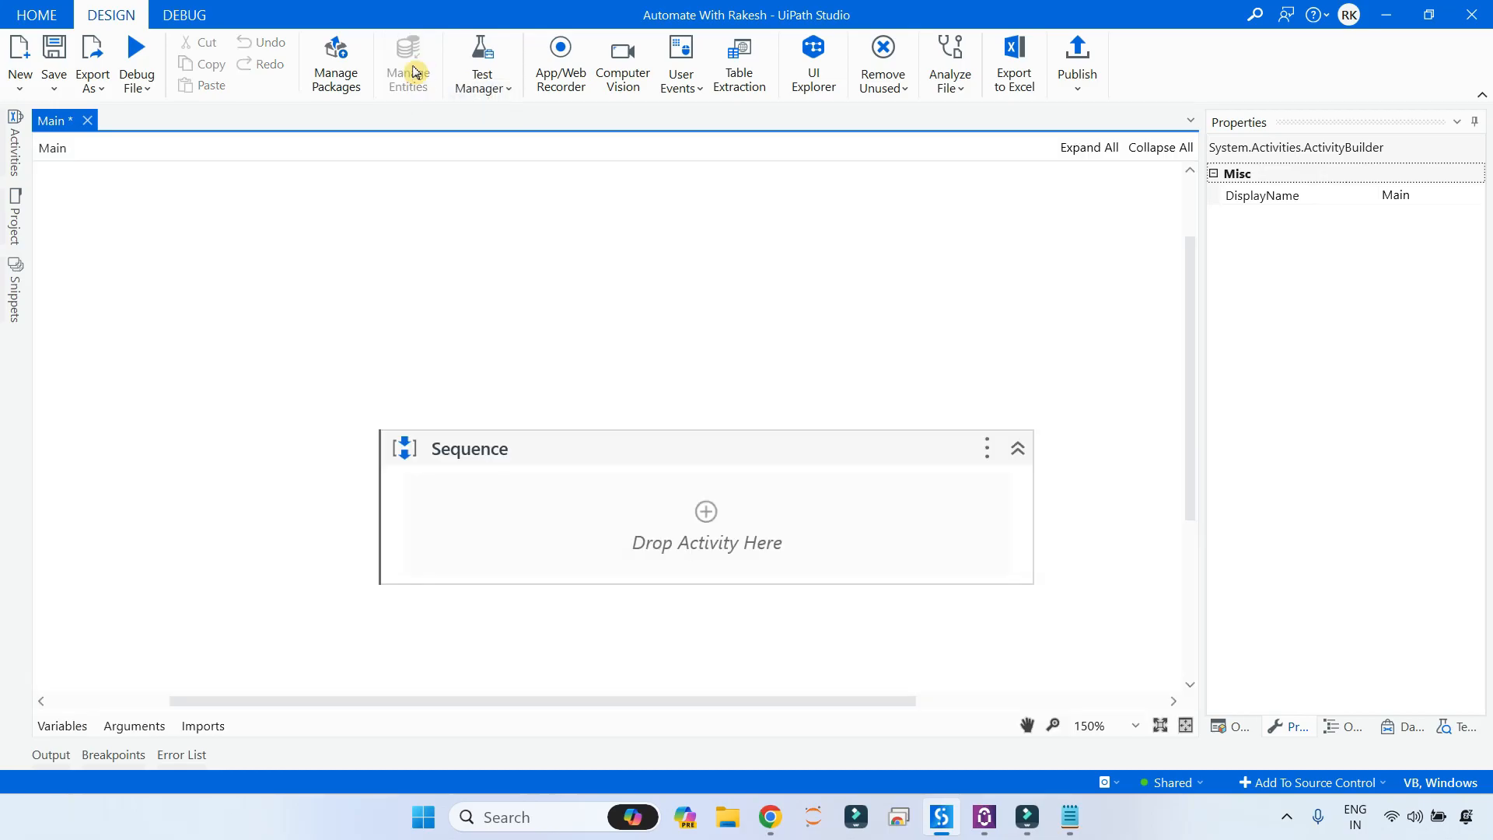
pyautogui.click(993, 619)
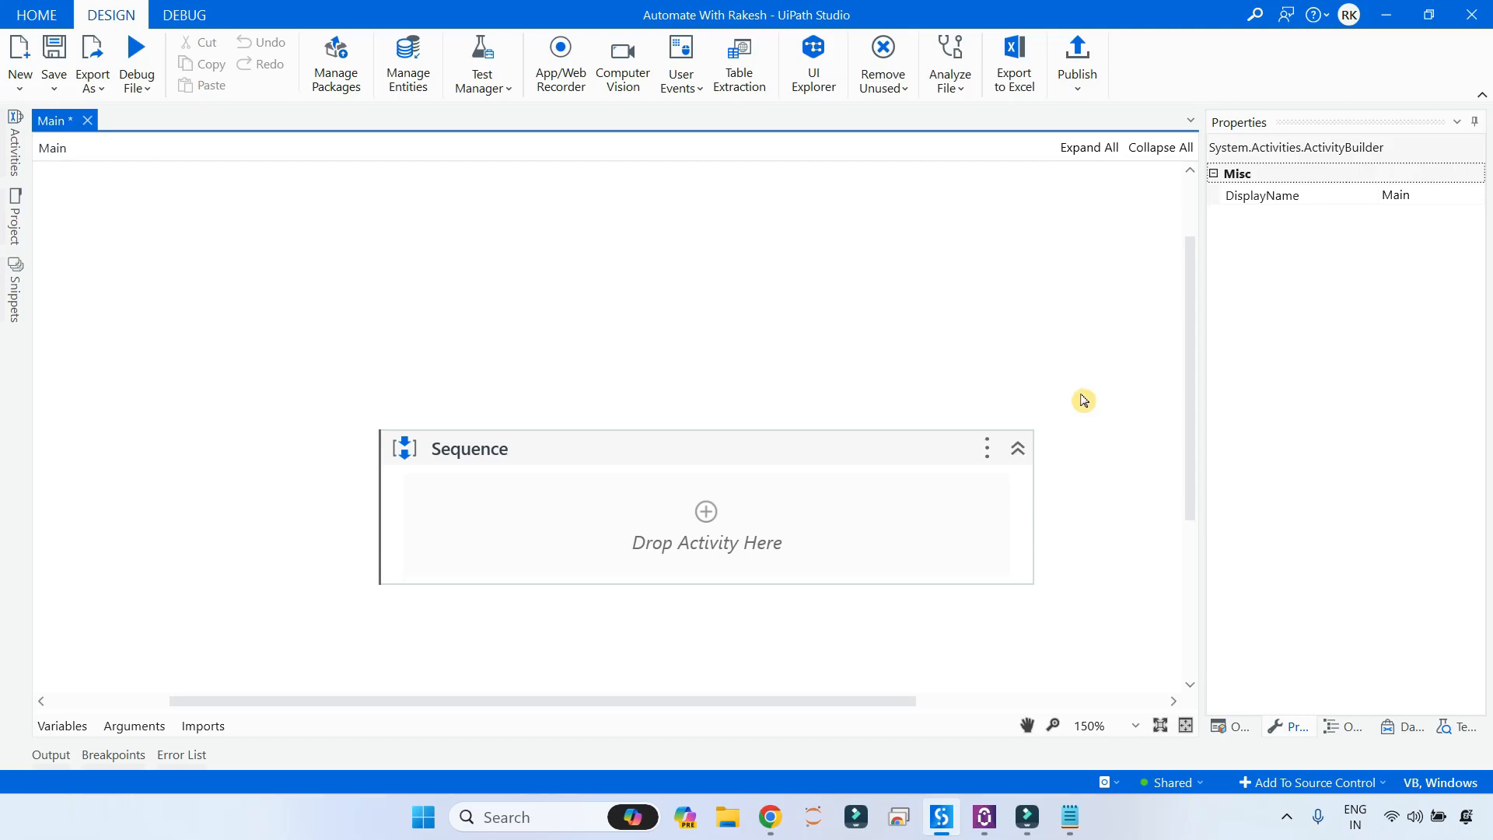
pyautogui.click(346, 71)
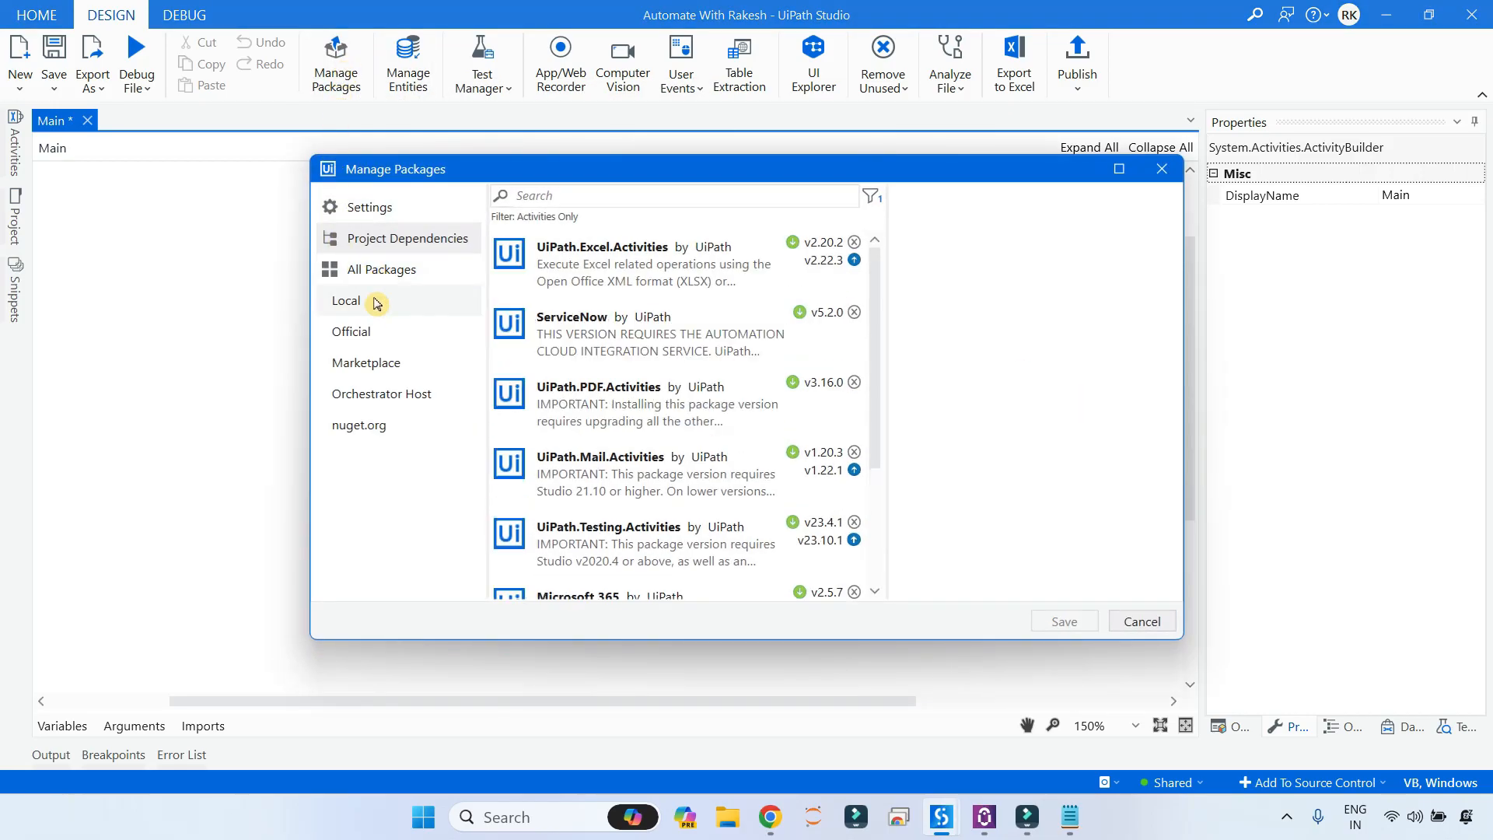
pyautogui.click(367, 333)
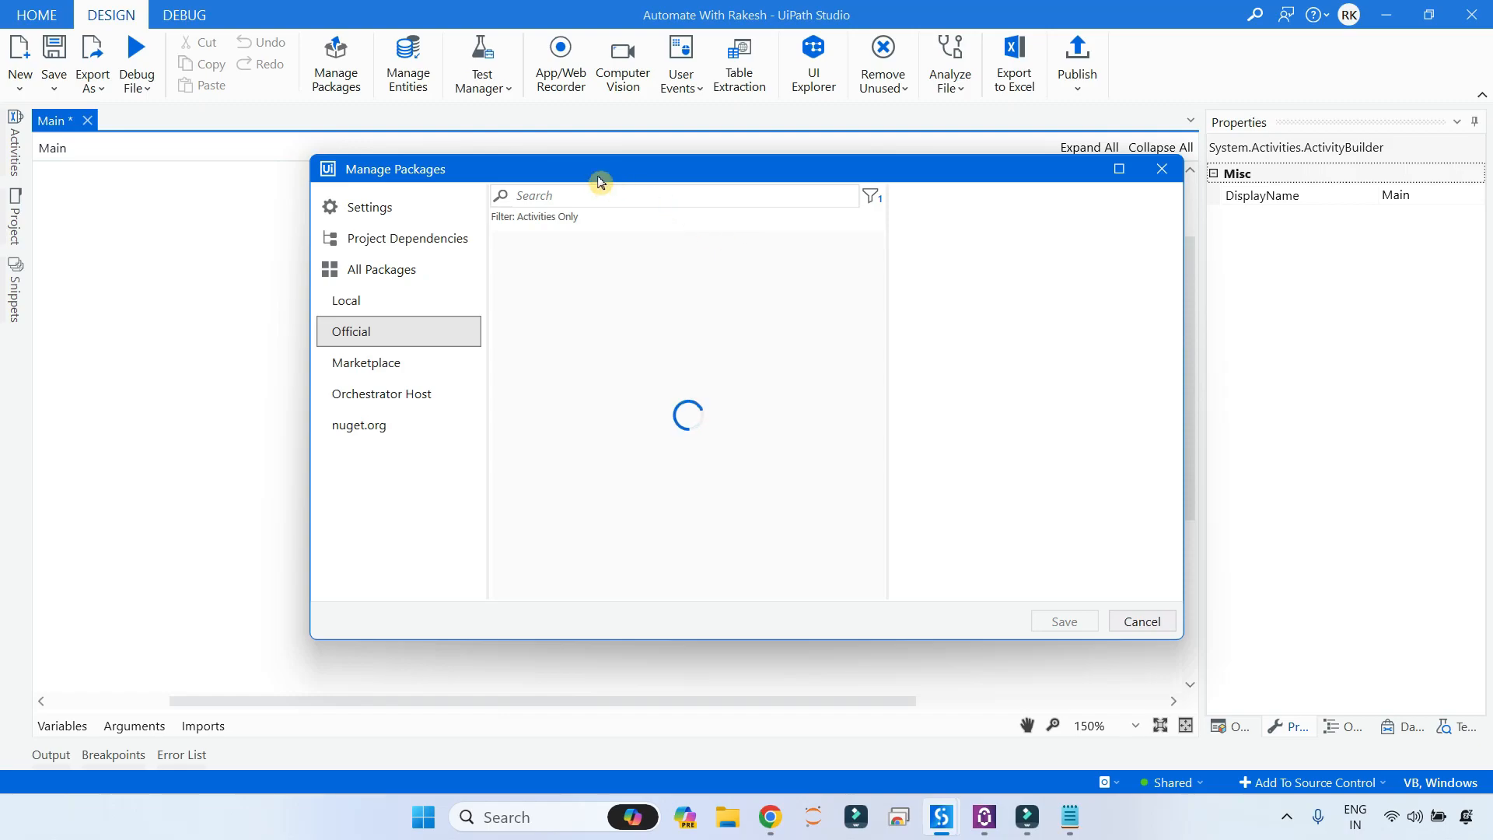
pyautogui.click(550, 196)
pyautogui.write('microsoft')
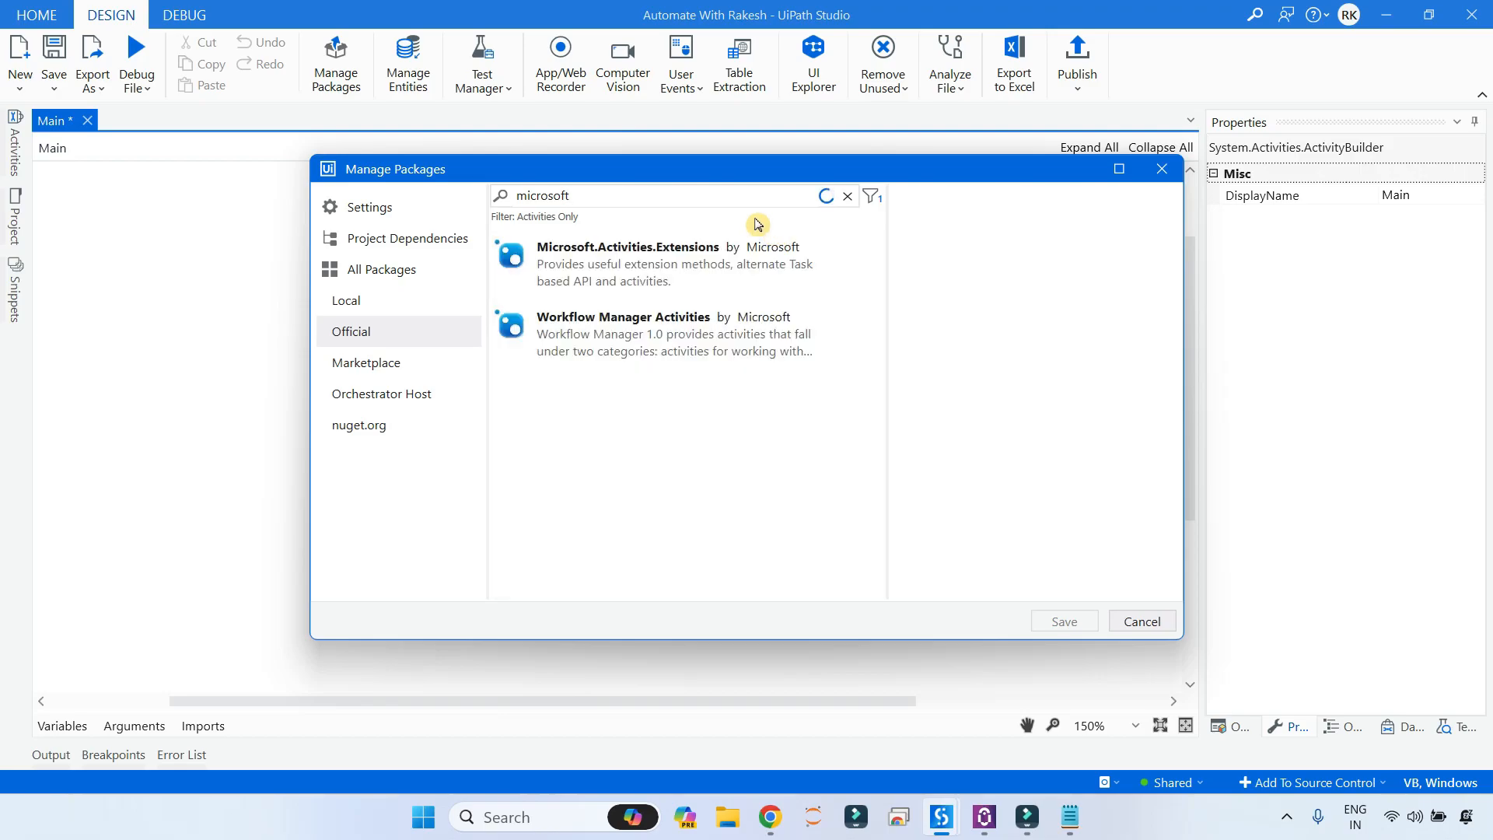
# Step: Select the Microsoft 365 package and read its installed version and description
pyautogui.scroll(-1, 708, 366)
pyautogui.scroll(-3, 708, 365)
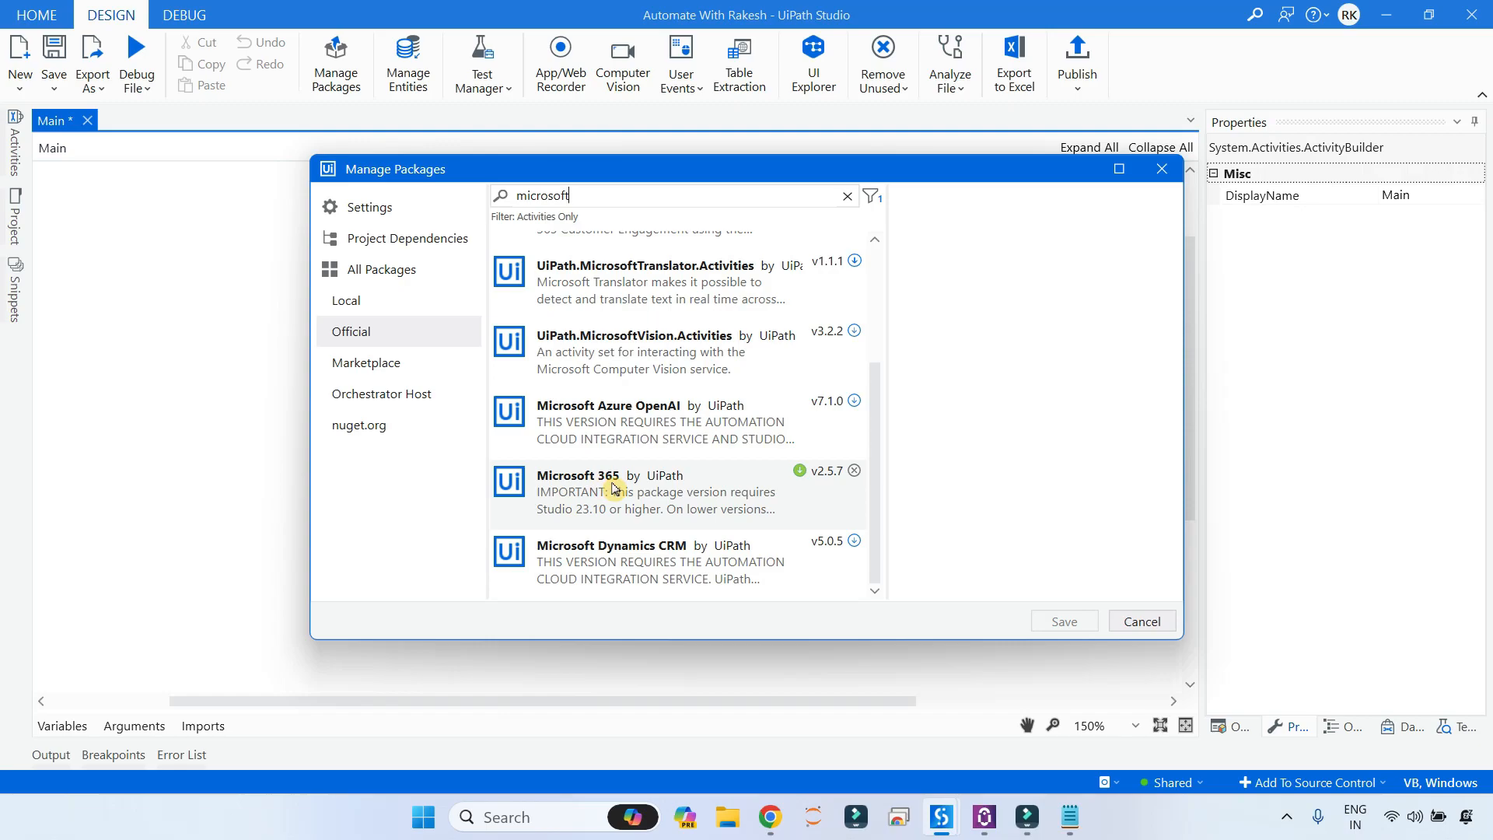
pyautogui.click(587, 493)
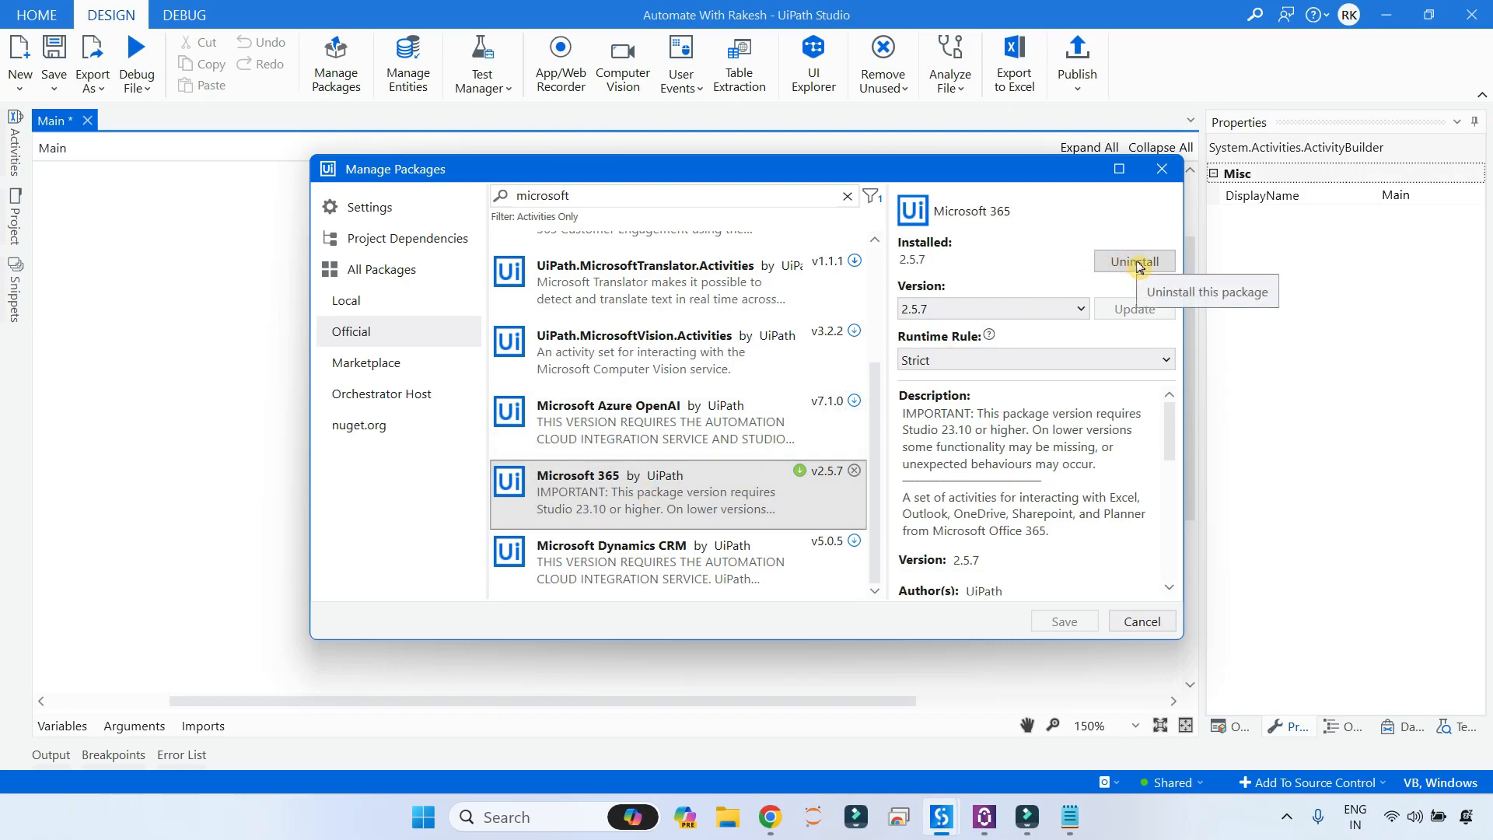
pyautogui.moveTo(954, 497); pyautogui.dragTo(1125, 527)
pyautogui.click(959, 518)
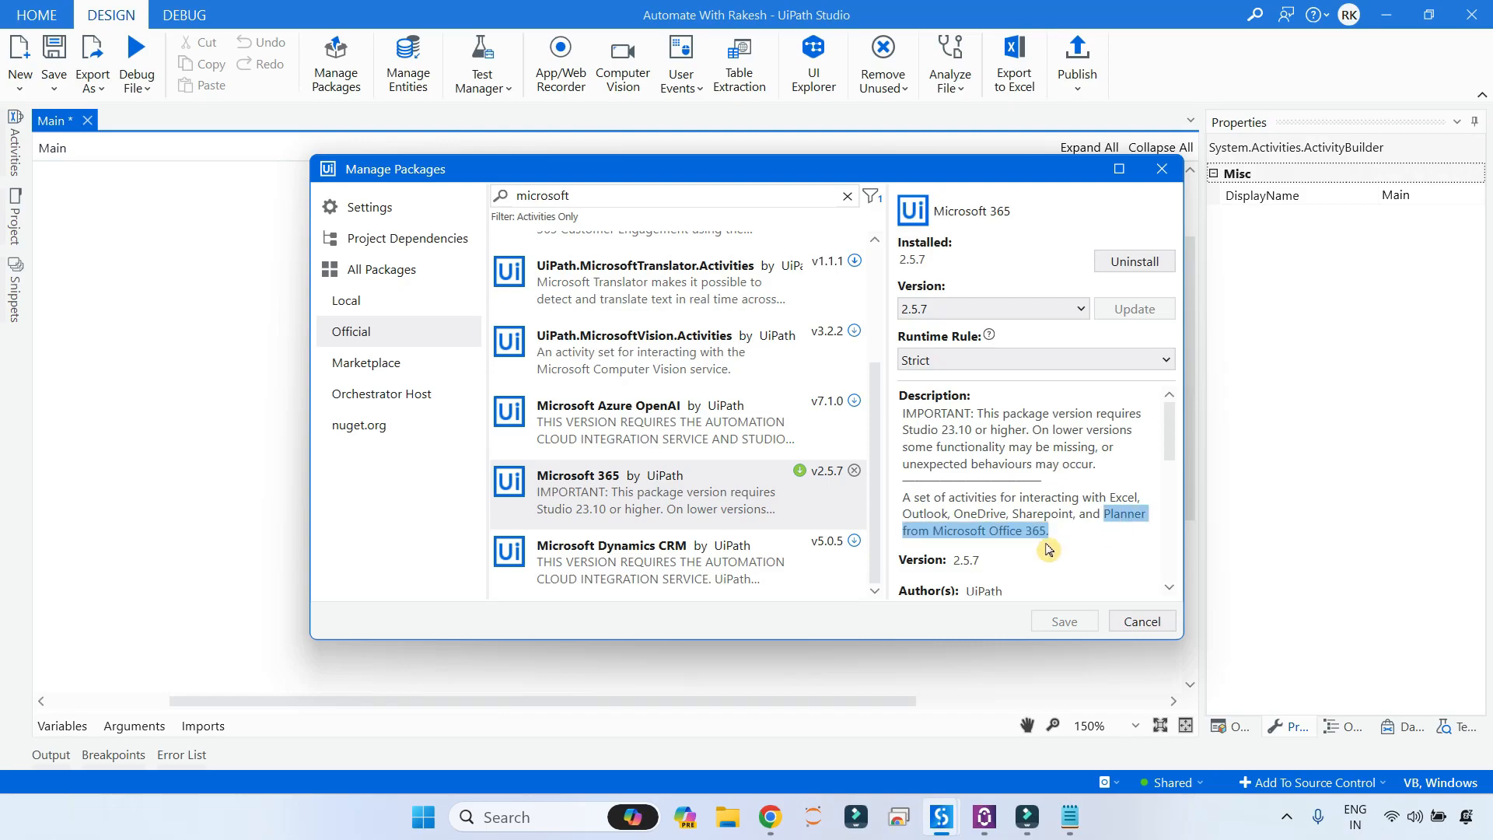
pyautogui.click(1071, 535)
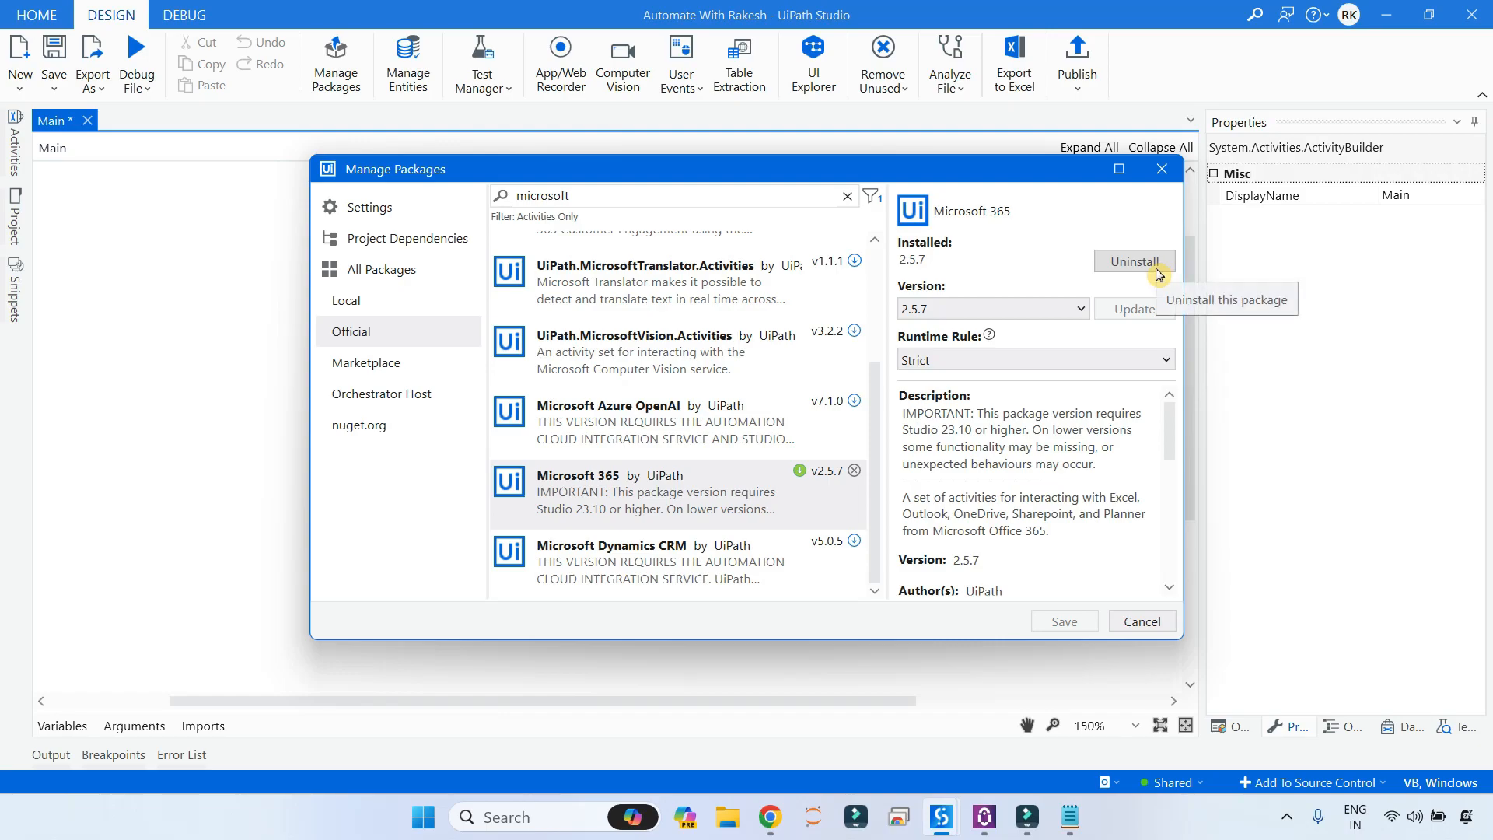
# Step: Close Manage Packages without changes and check the project's dependencies for UiPath.MicrosoftOffice365.Activities, widening the project tree to read its version
pyautogui.click(1141, 621)
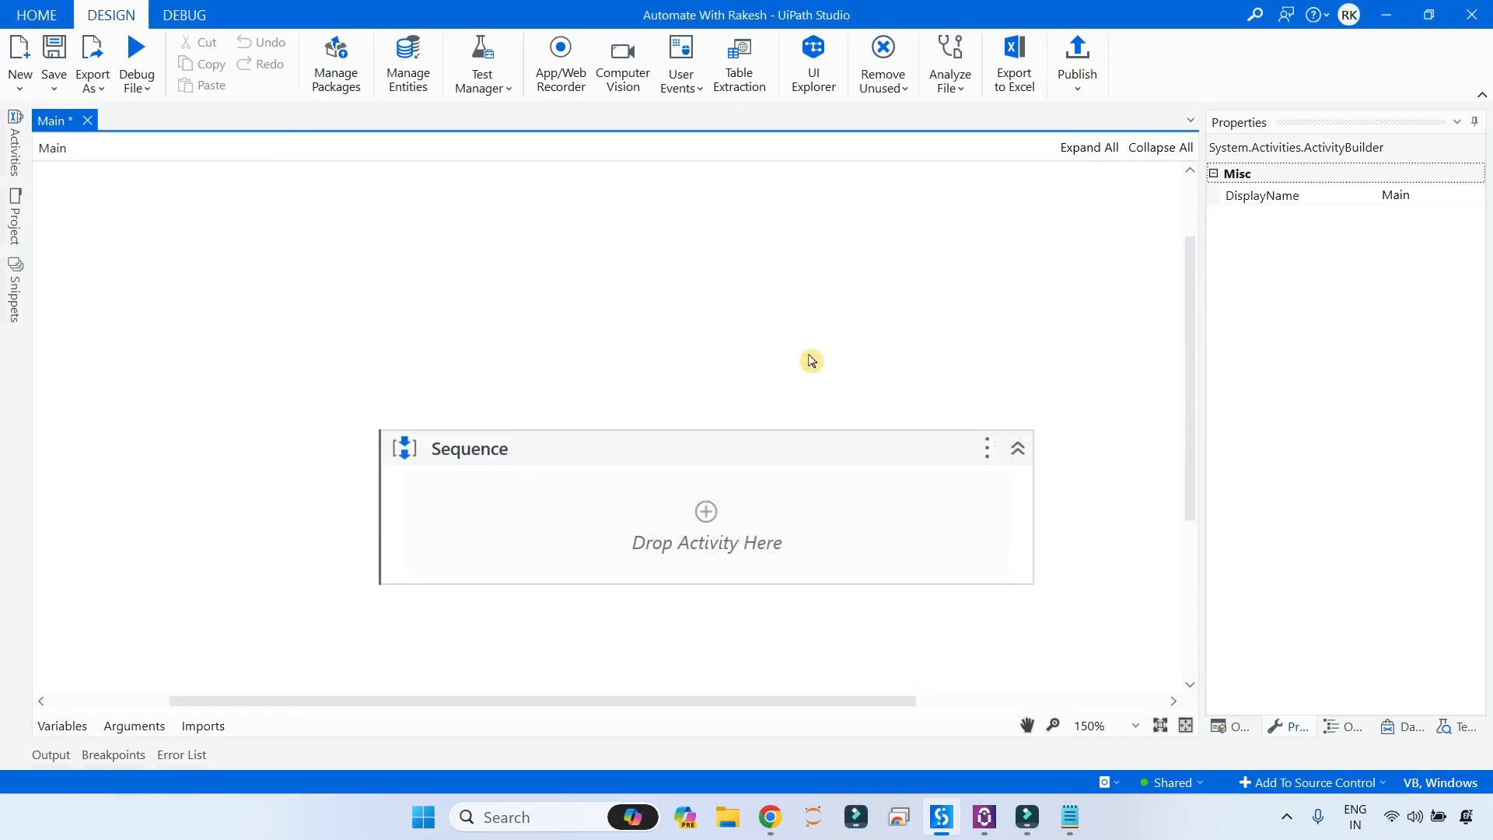
pyautogui.click(17, 228)
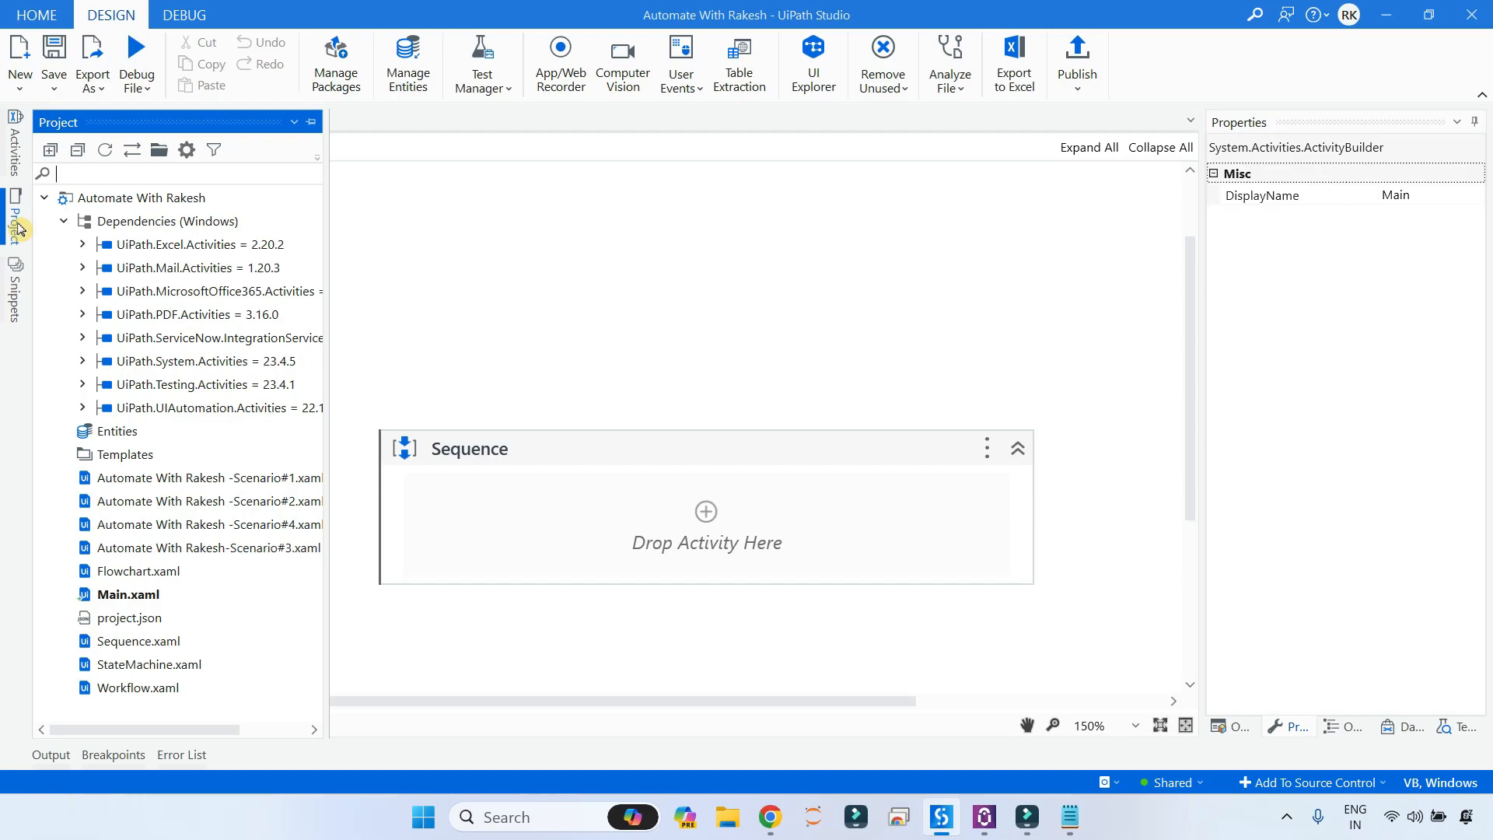
pyautogui.click(222, 300)
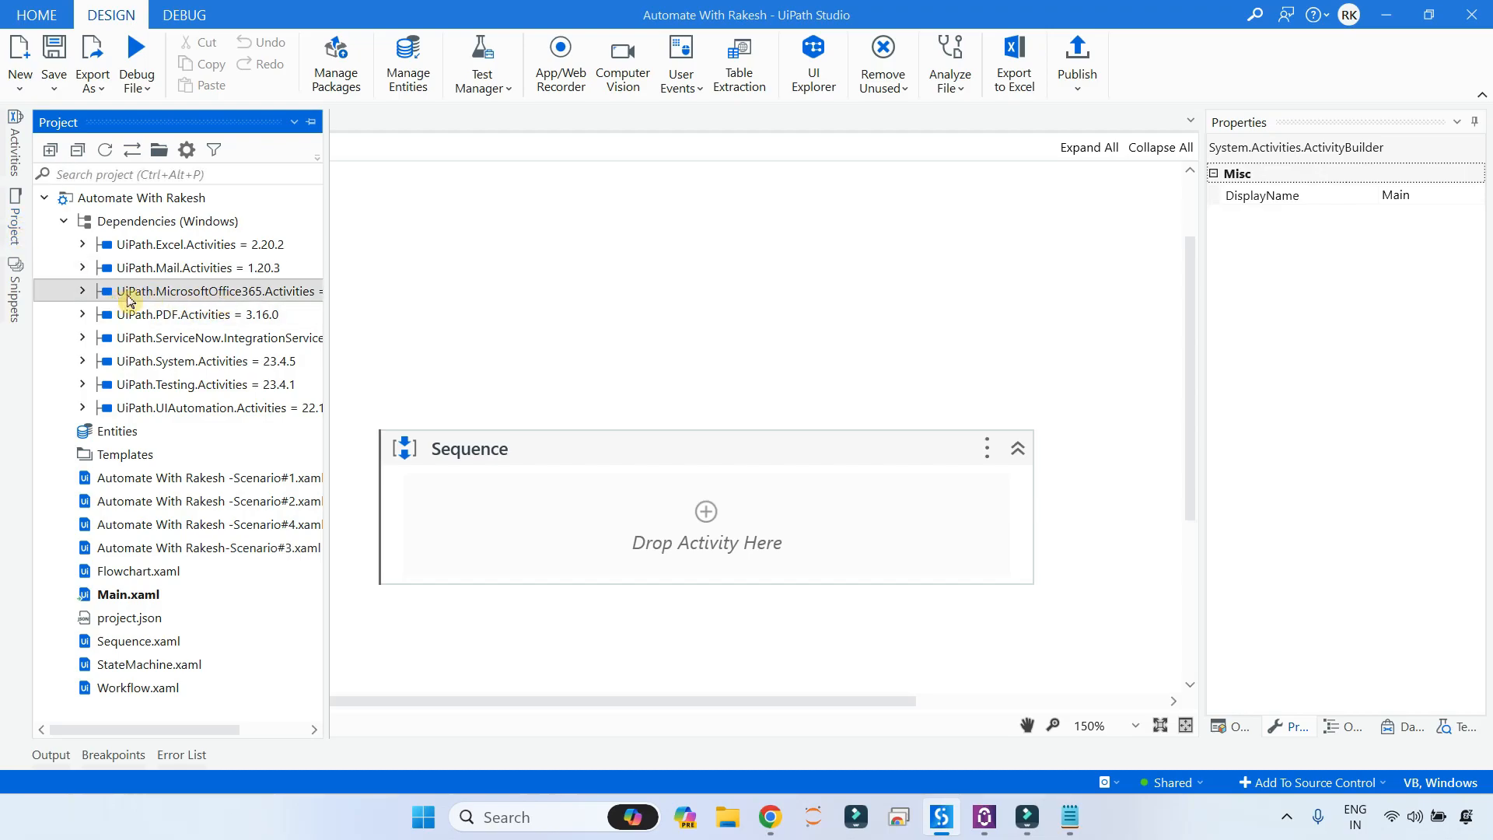
pyautogui.rightClick(267, 299)
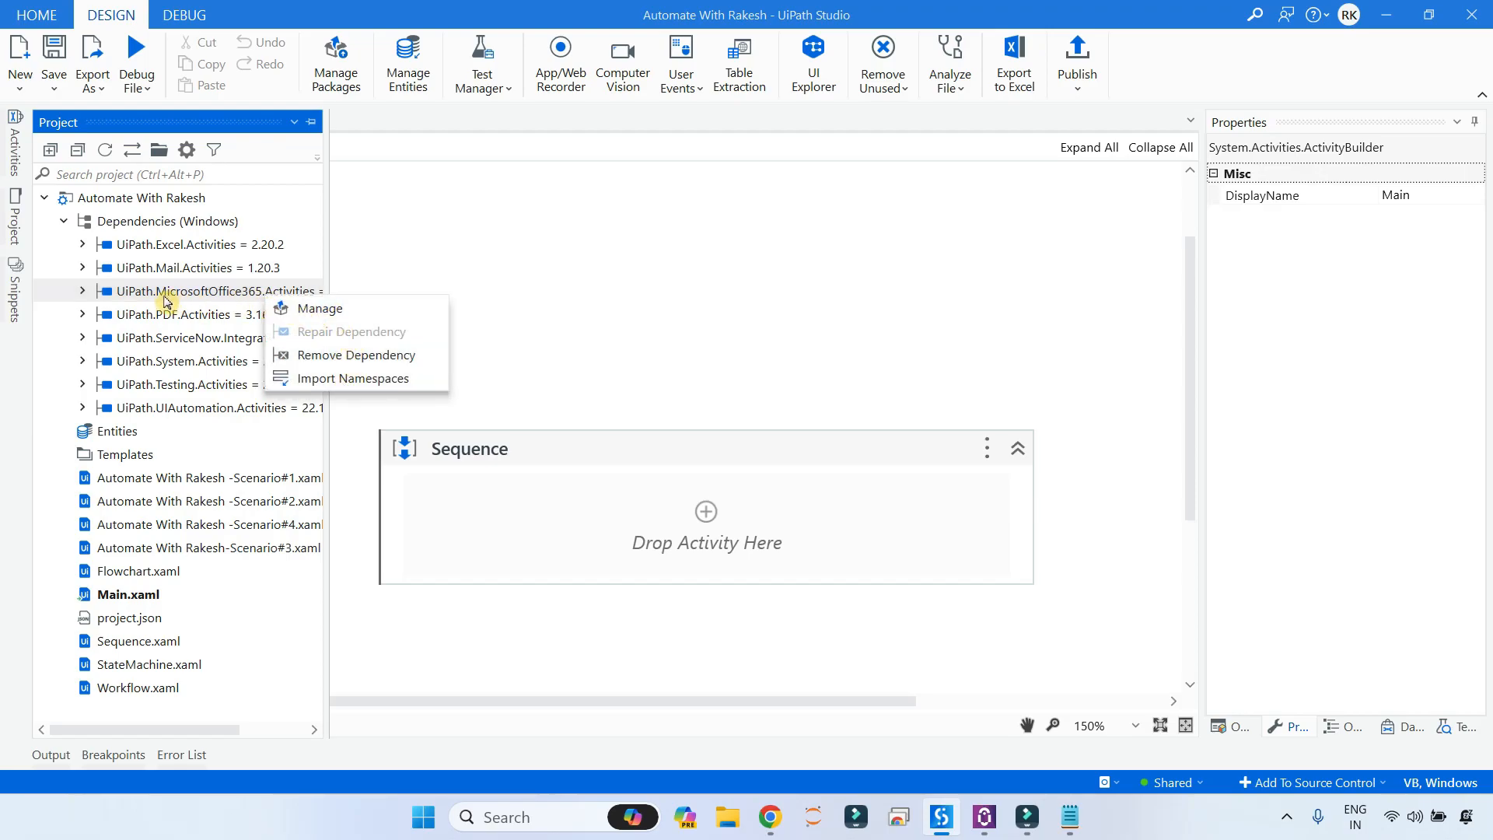
pyautogui.click(561, 297)
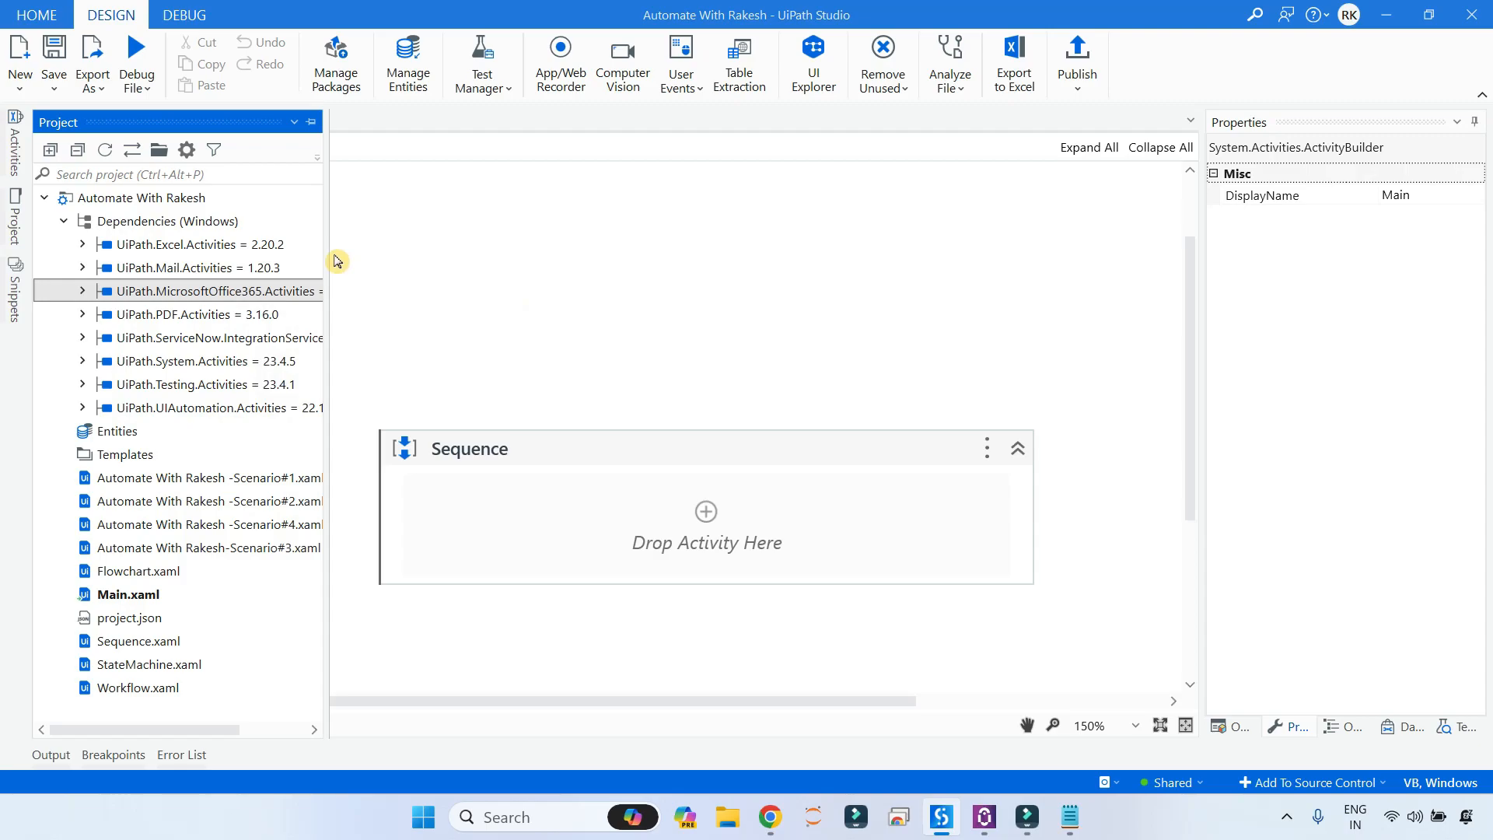
pyautogui.moveTo(325, 148); pyautogui.dragTo(362, 150)
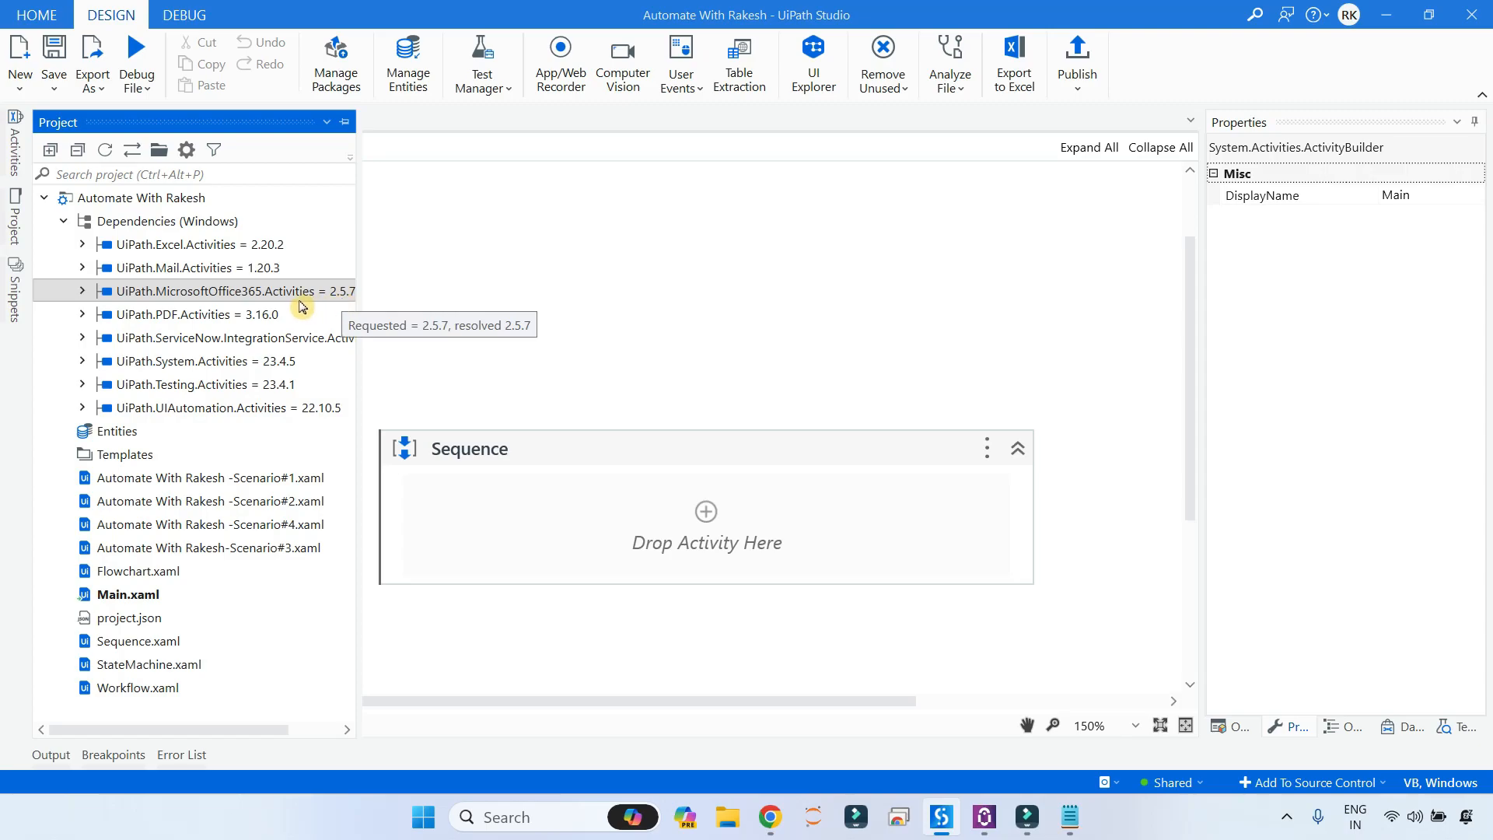
pyautogui.click(585, 270)
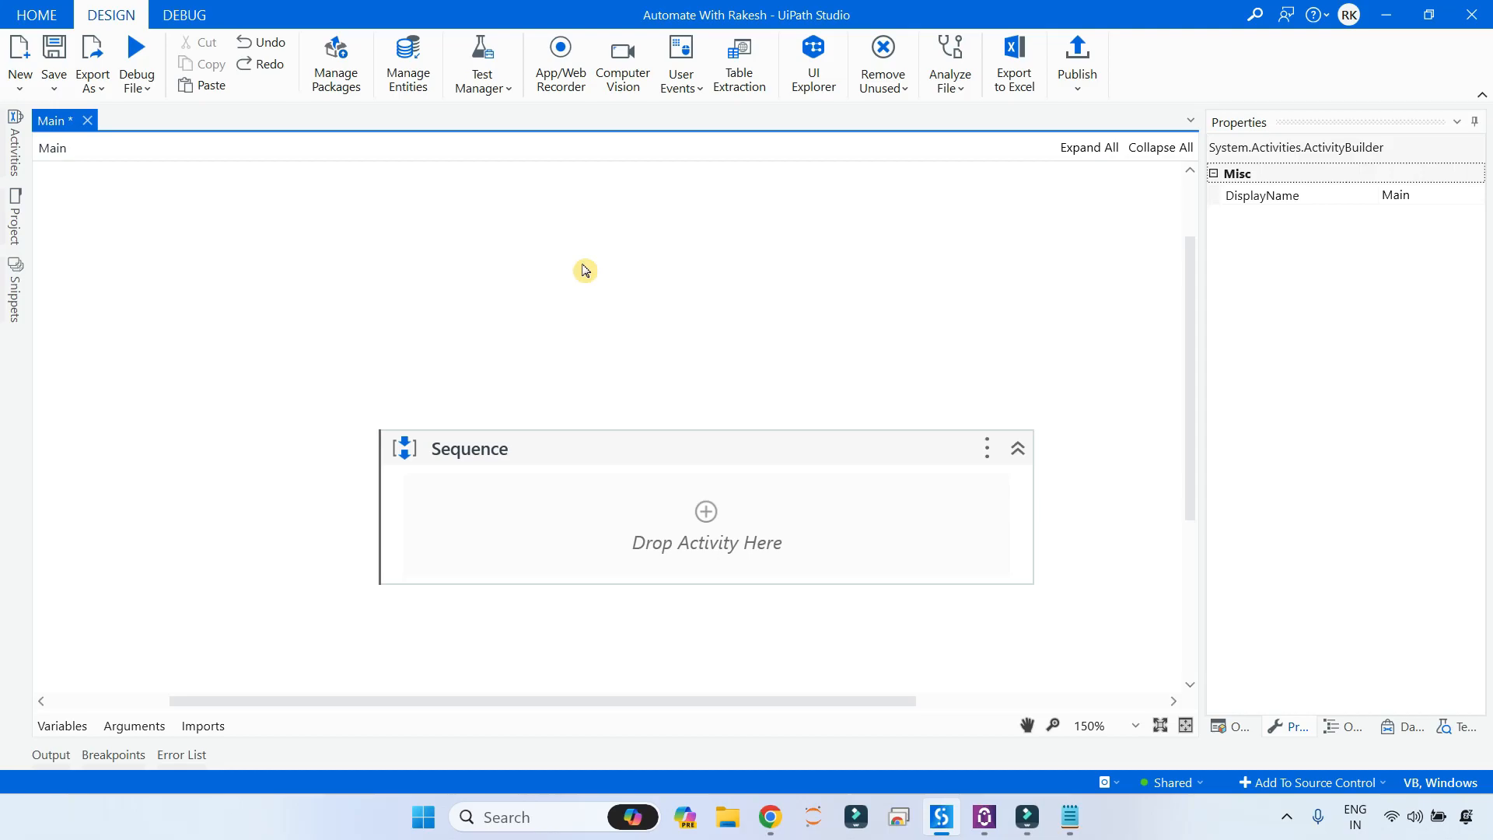
# Step: Expand the installed activities through Integrations, Microsoft and Office 365 to list the Files activities
pyautogui.click(14, 148)
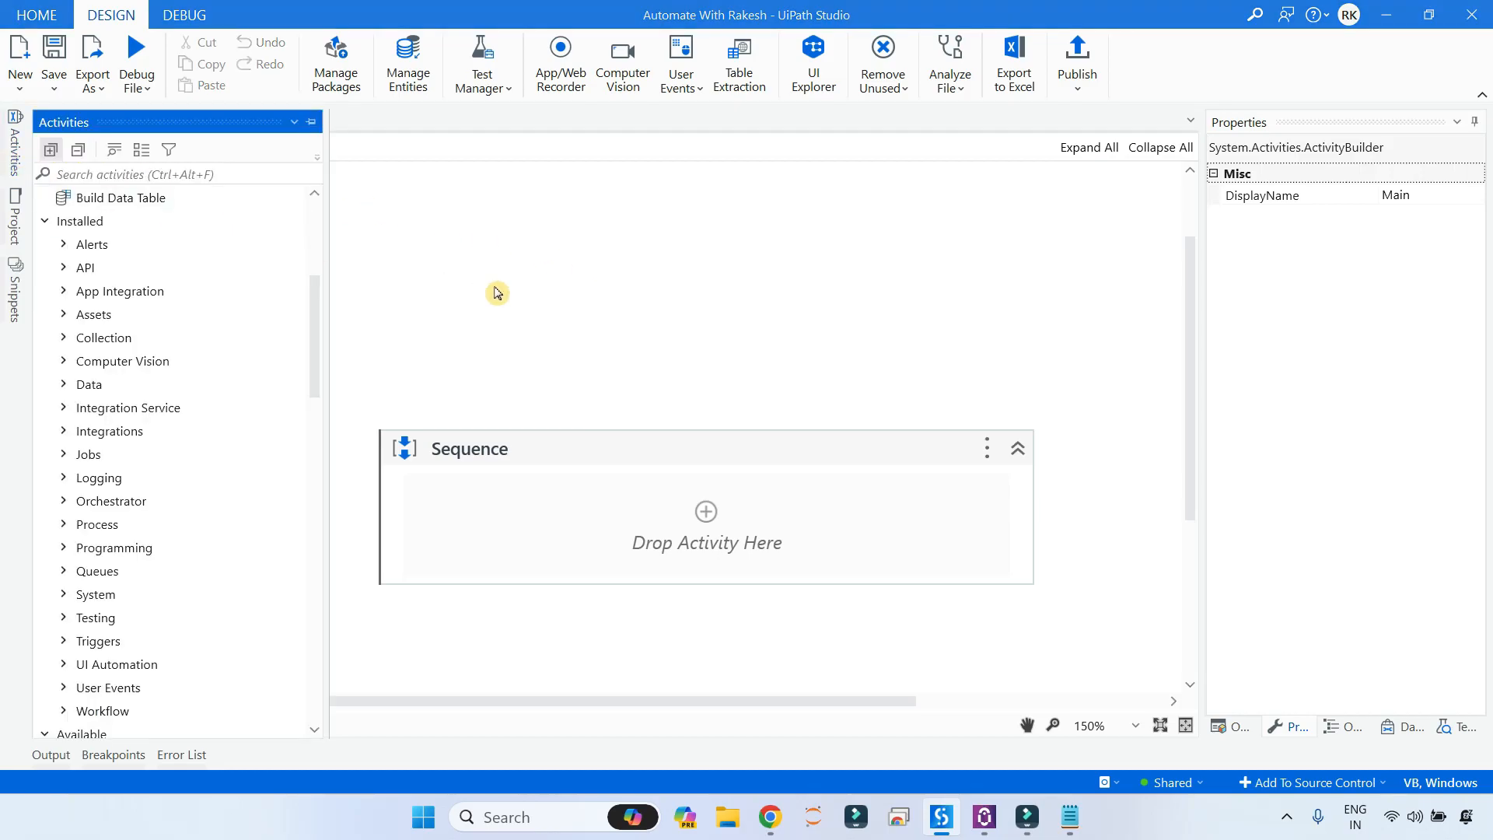
pyautogui.scroll(-1, 194, 410)
pyautogui.scroll(1, 194, 409)
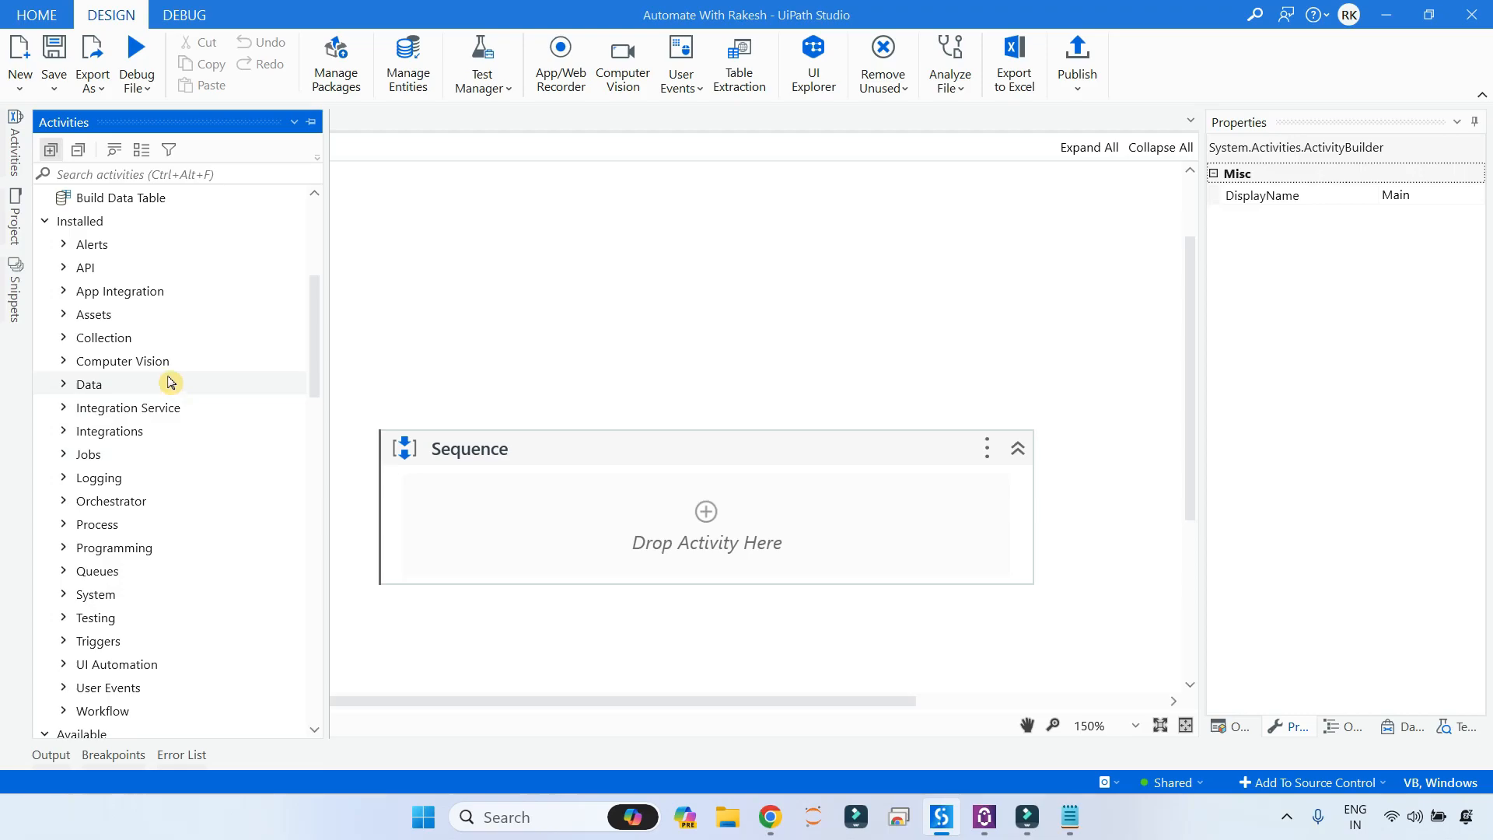
pyautogui.click(65, 432)
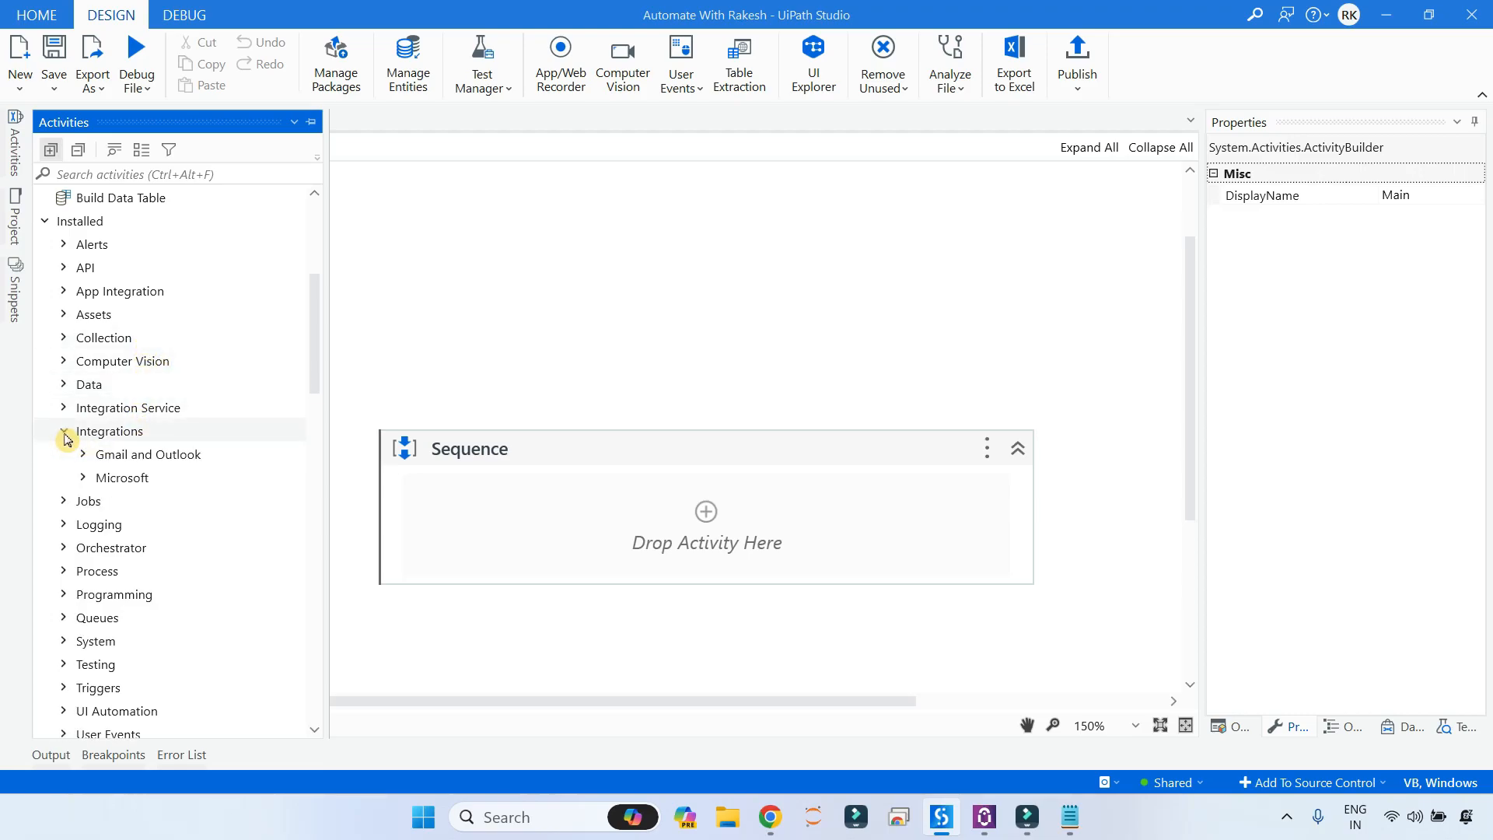
pyautogui.click(83, 479)
pyautogui.scroll(-2, 226, 399)
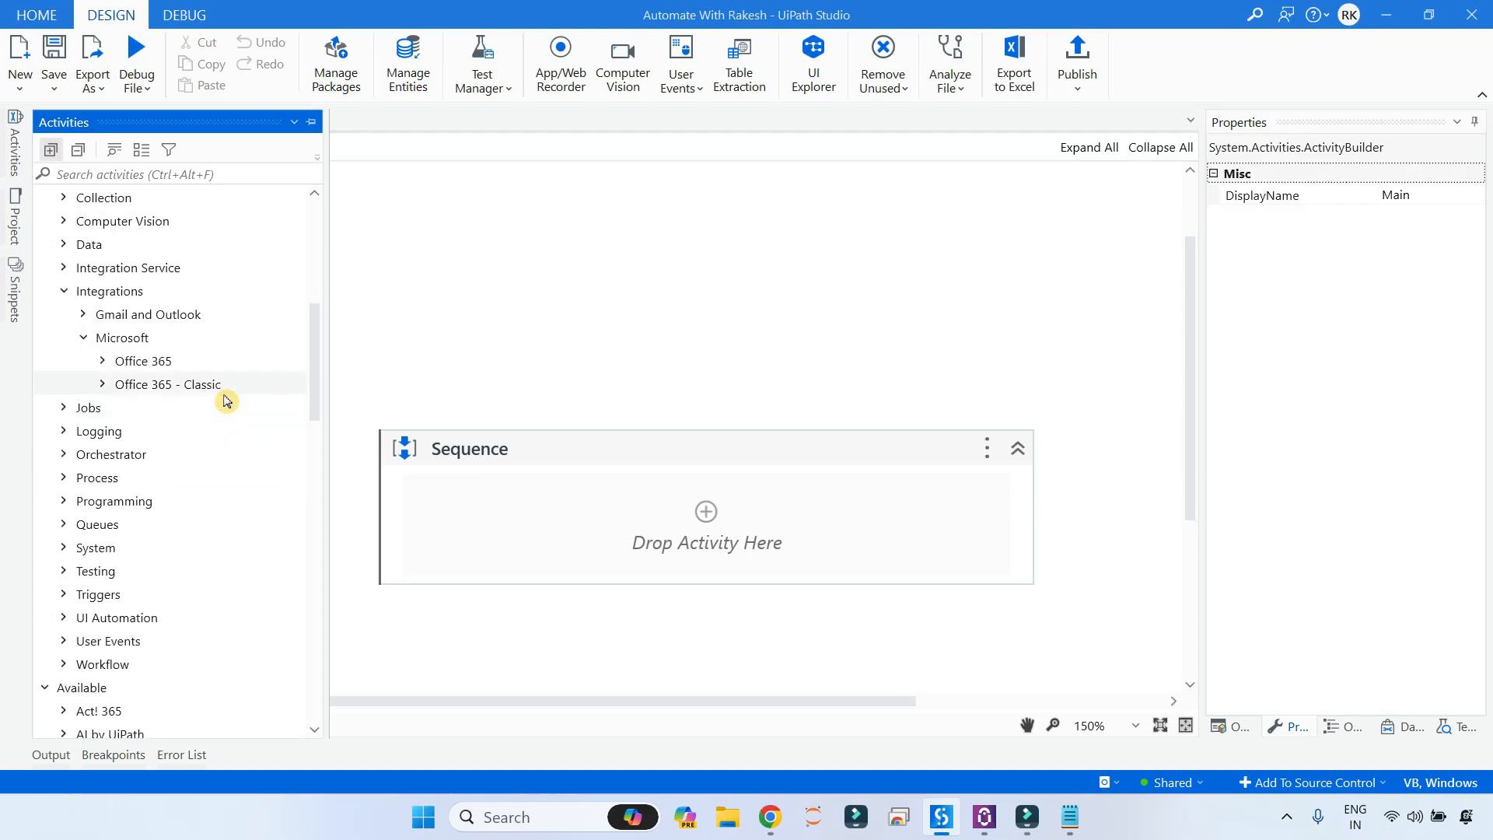
pyautogui.click(103, 363)
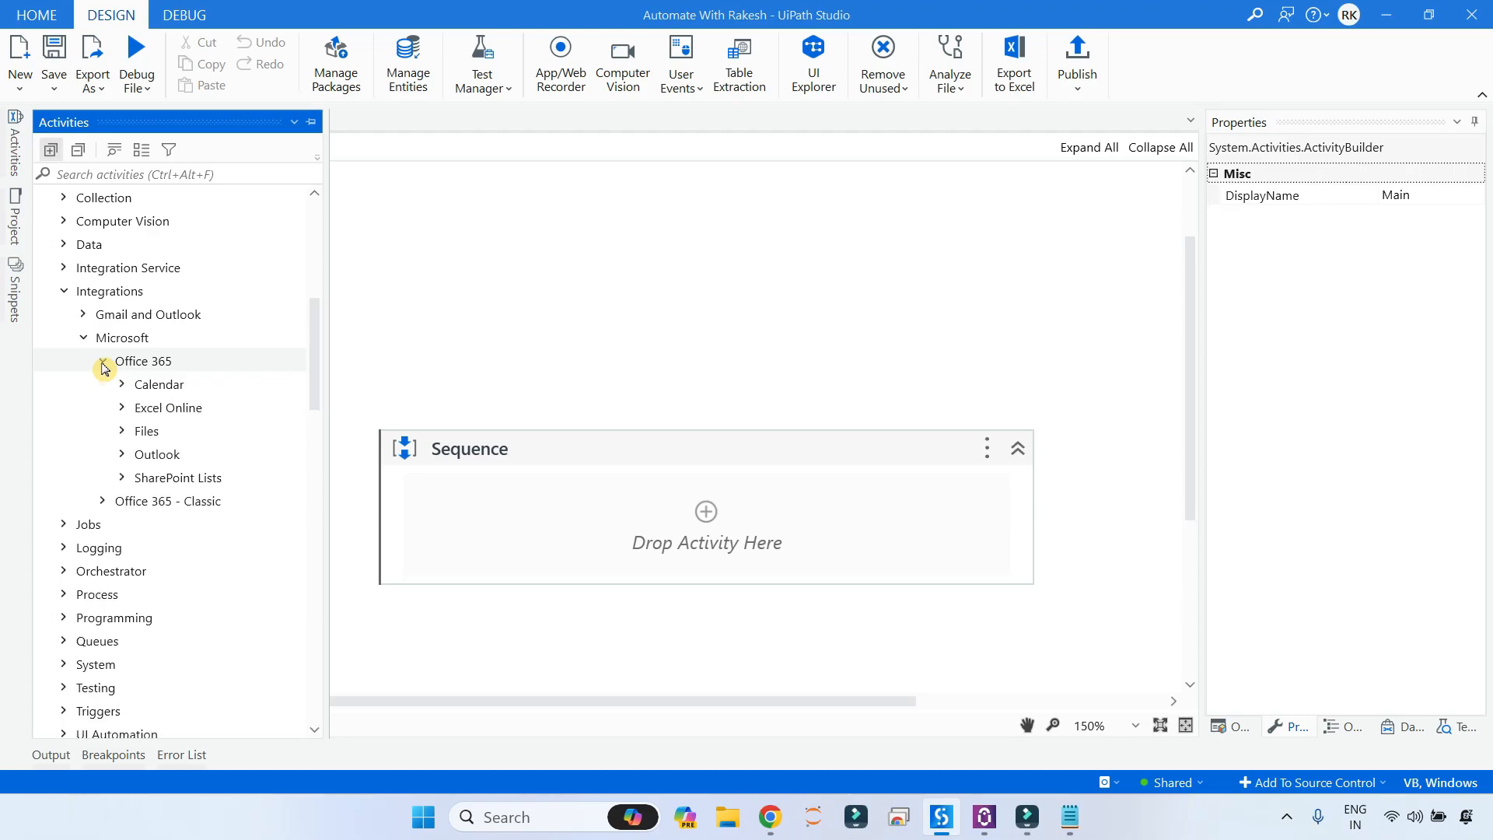
pyautogui.click(123, 433)
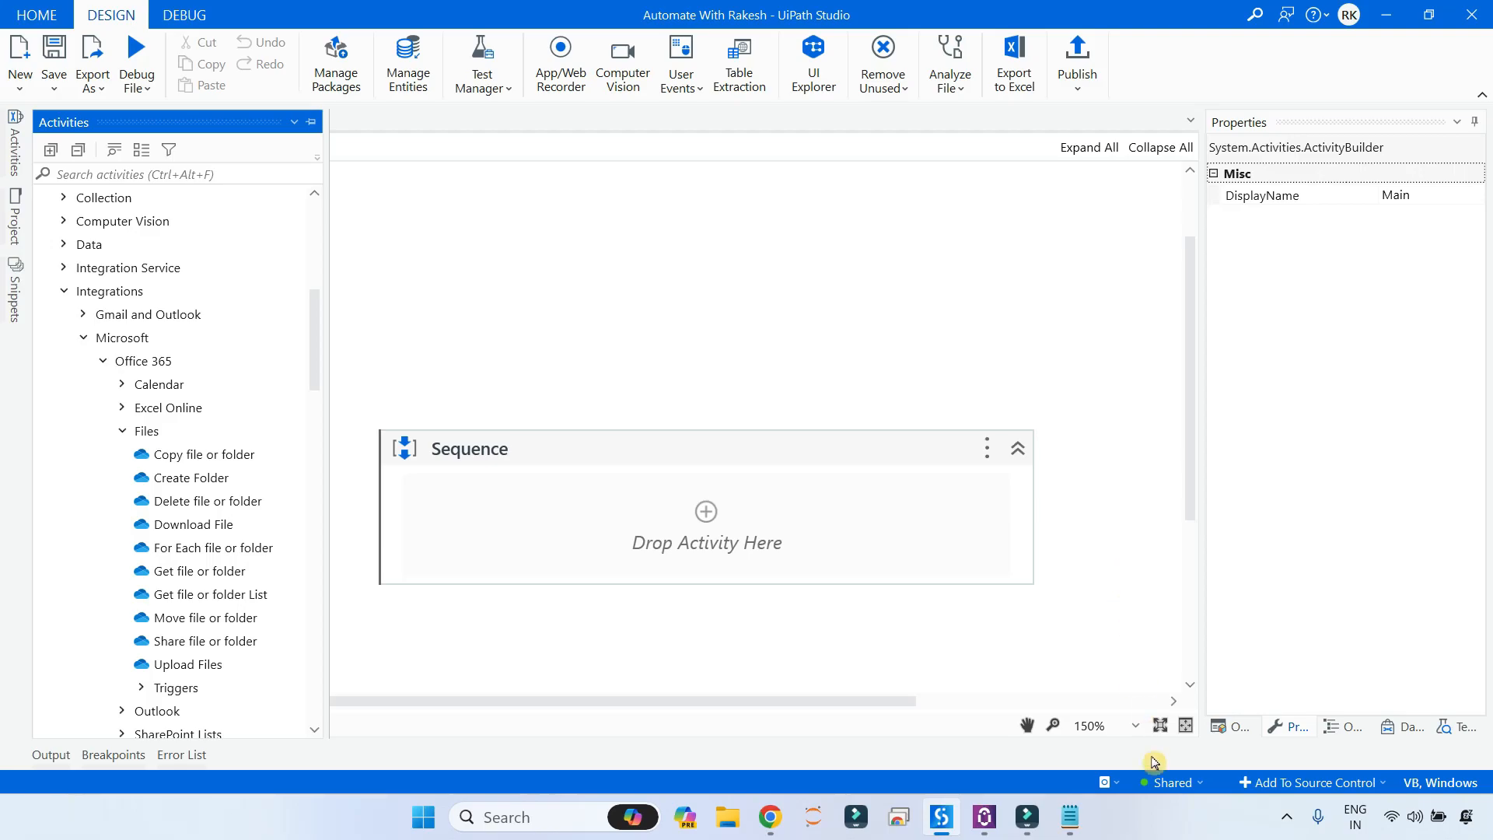
# Step: Compare Studio's current Orchestrator folder with the folder holding the OneDrive & SharePoint connection in Integration Service in Chrome, and return to UiPath Studio
pyautogui.moveTo(1181, 794)
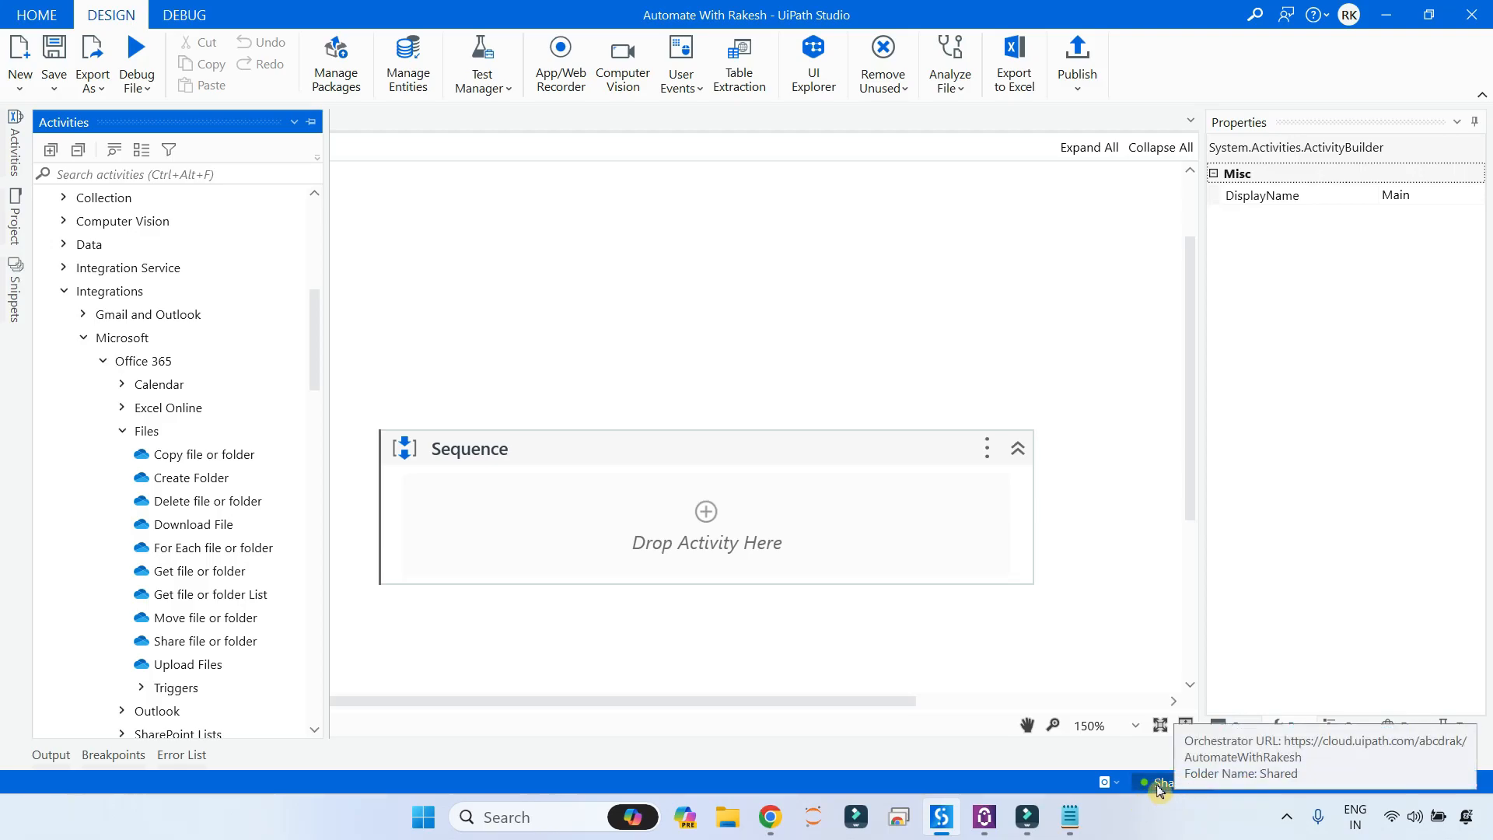
pyautogui.moveTo(769, 816)
pyautogui.click(769, 729)
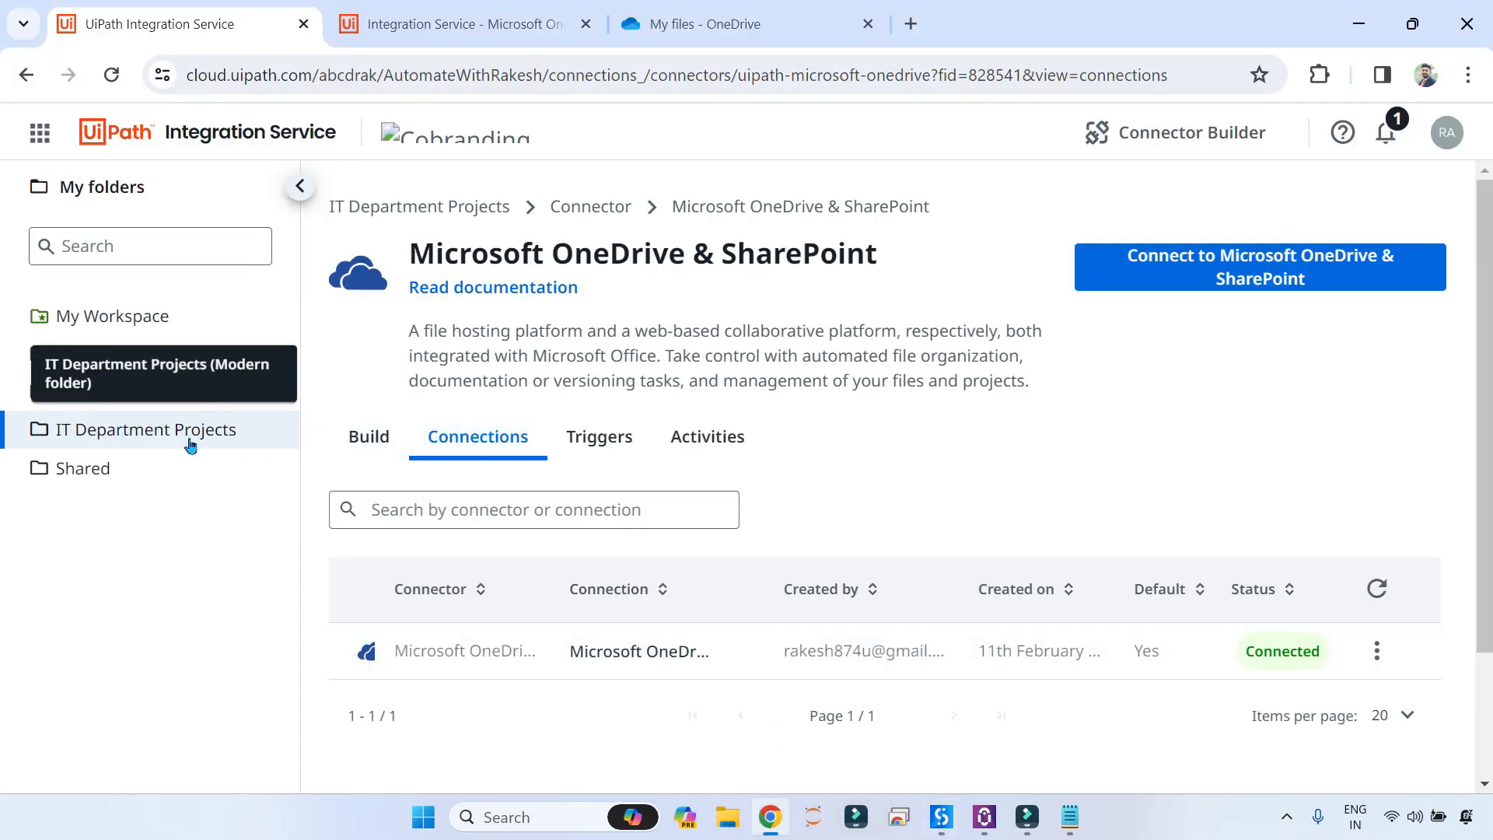
pyautogui.scroll(-2, 510, 346)
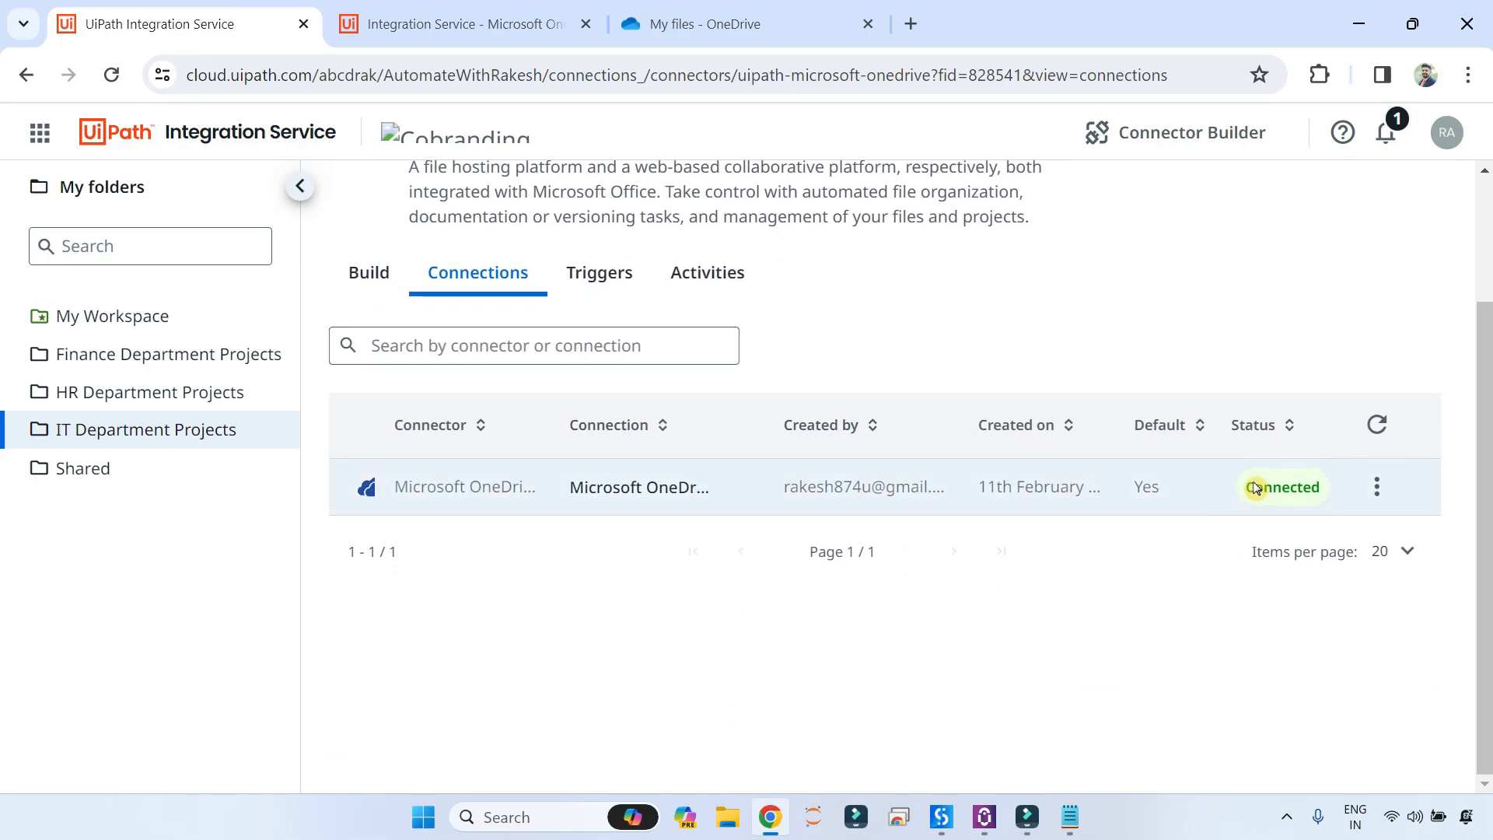
pyautogui.moveTo(940, 816)
pyautogui.click(951, 716)
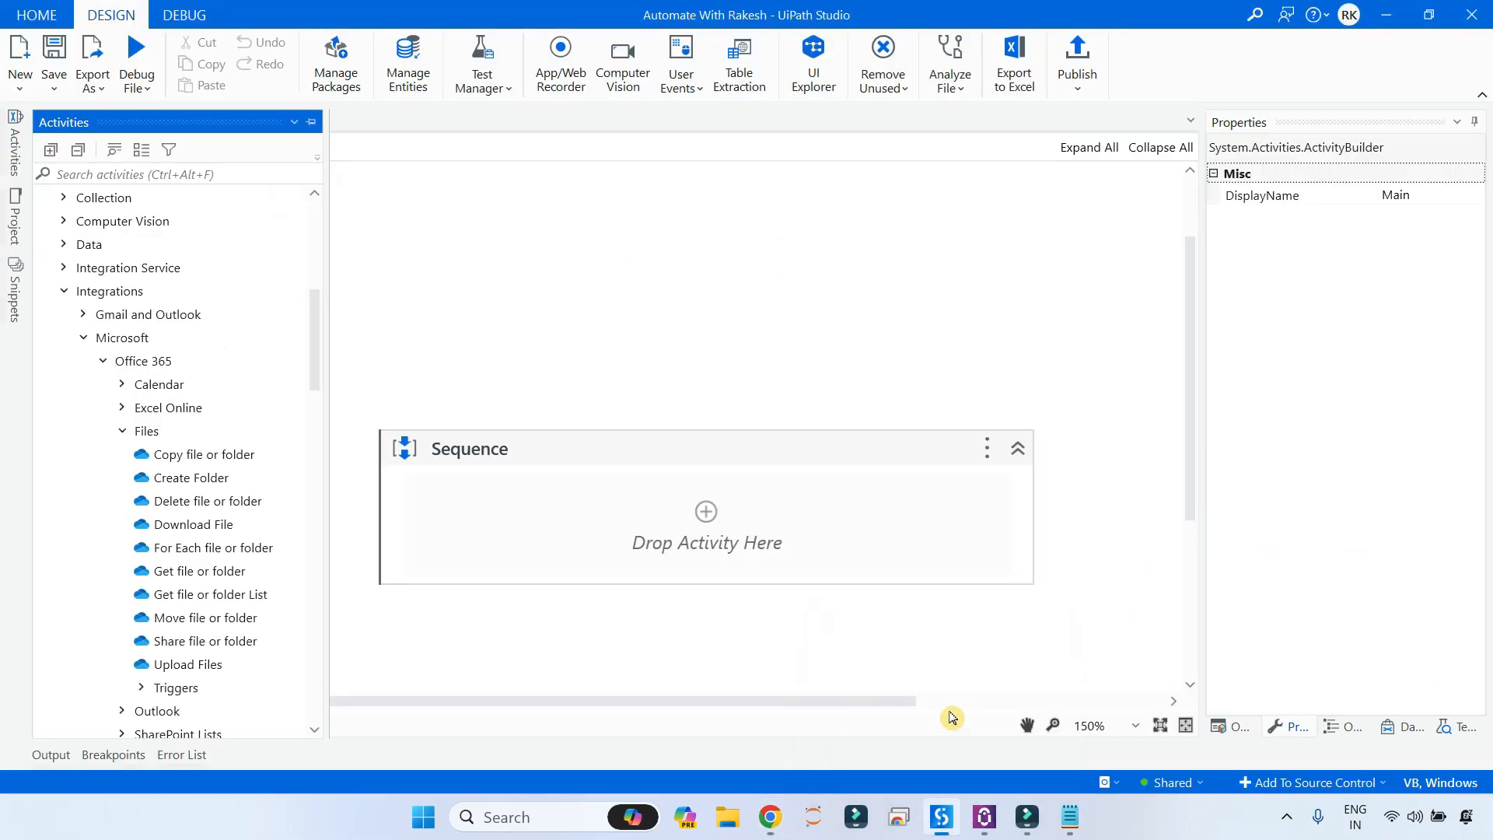
pyautogui.click(1201, 782)
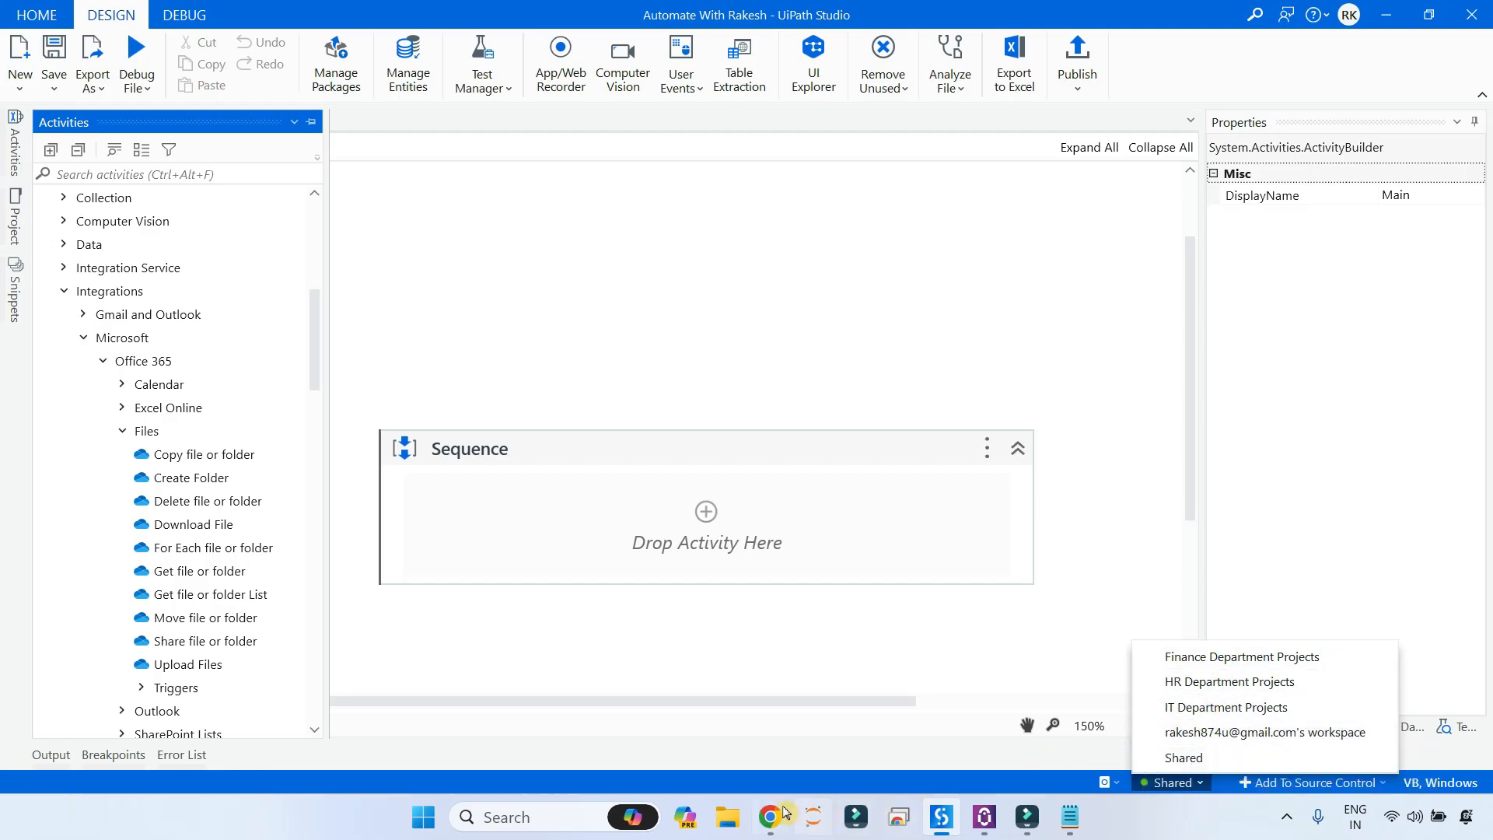
pyautogui.moveTo(773, 818)
pyautogui.click(787, 759)
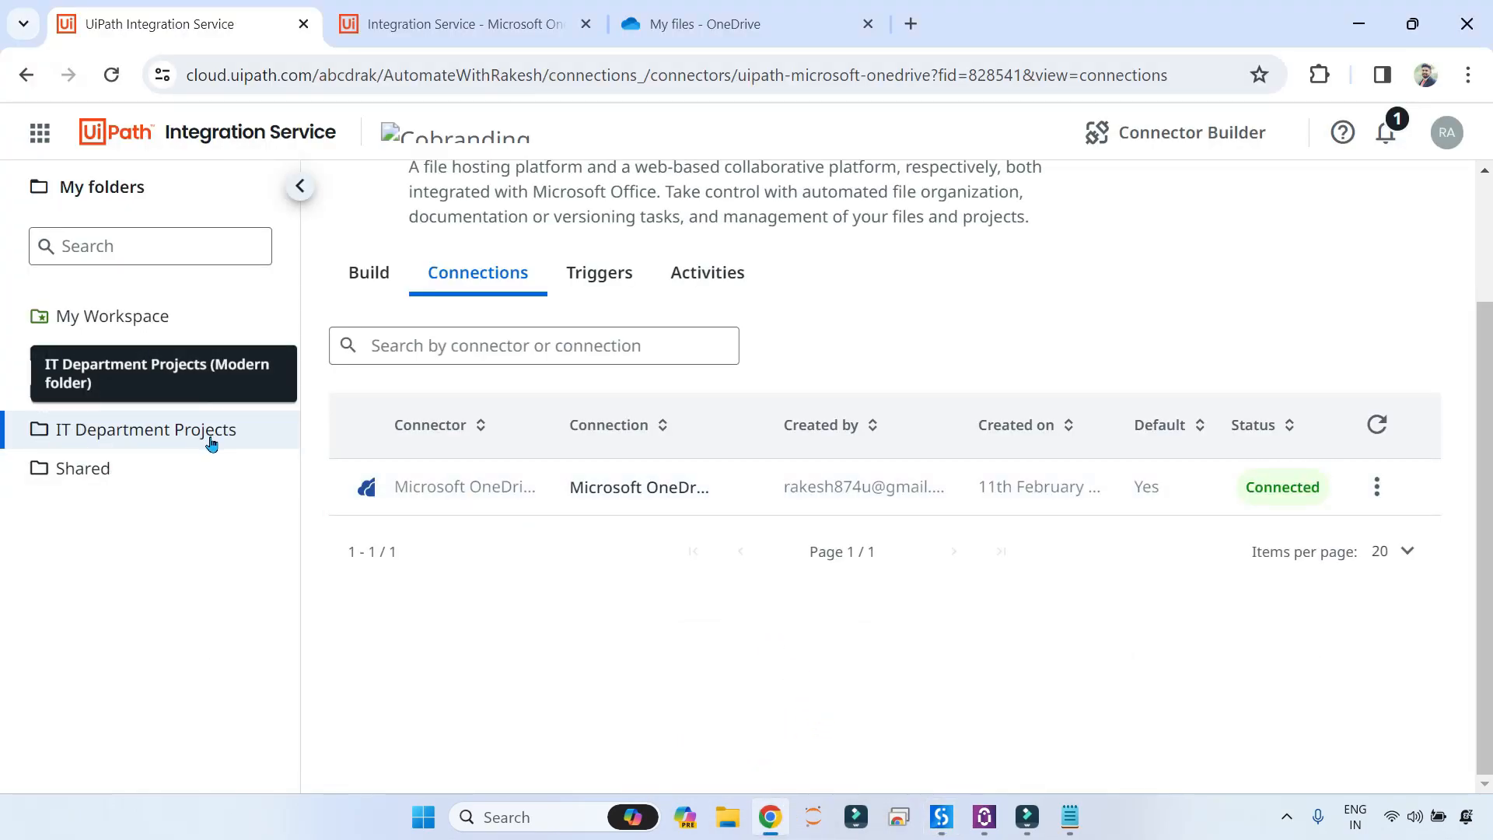
pyautogui.click(941, 816)
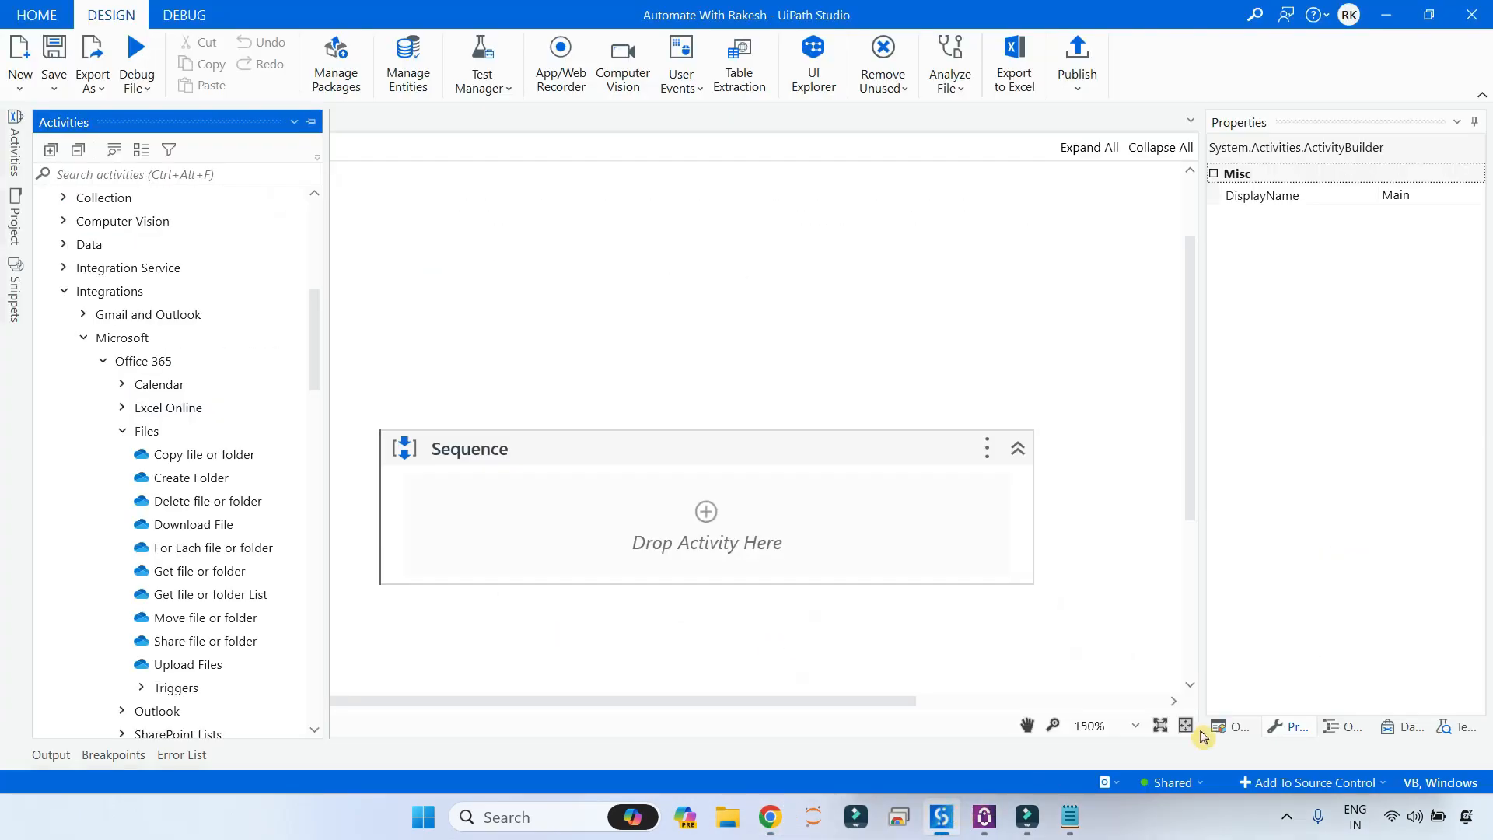
# Step: Refresh the Orchestrator resources, switch Studio's folder to IT Department Projects, and recheck the connection's folder and status in Chrome
pyautogui.click(1201, 782)
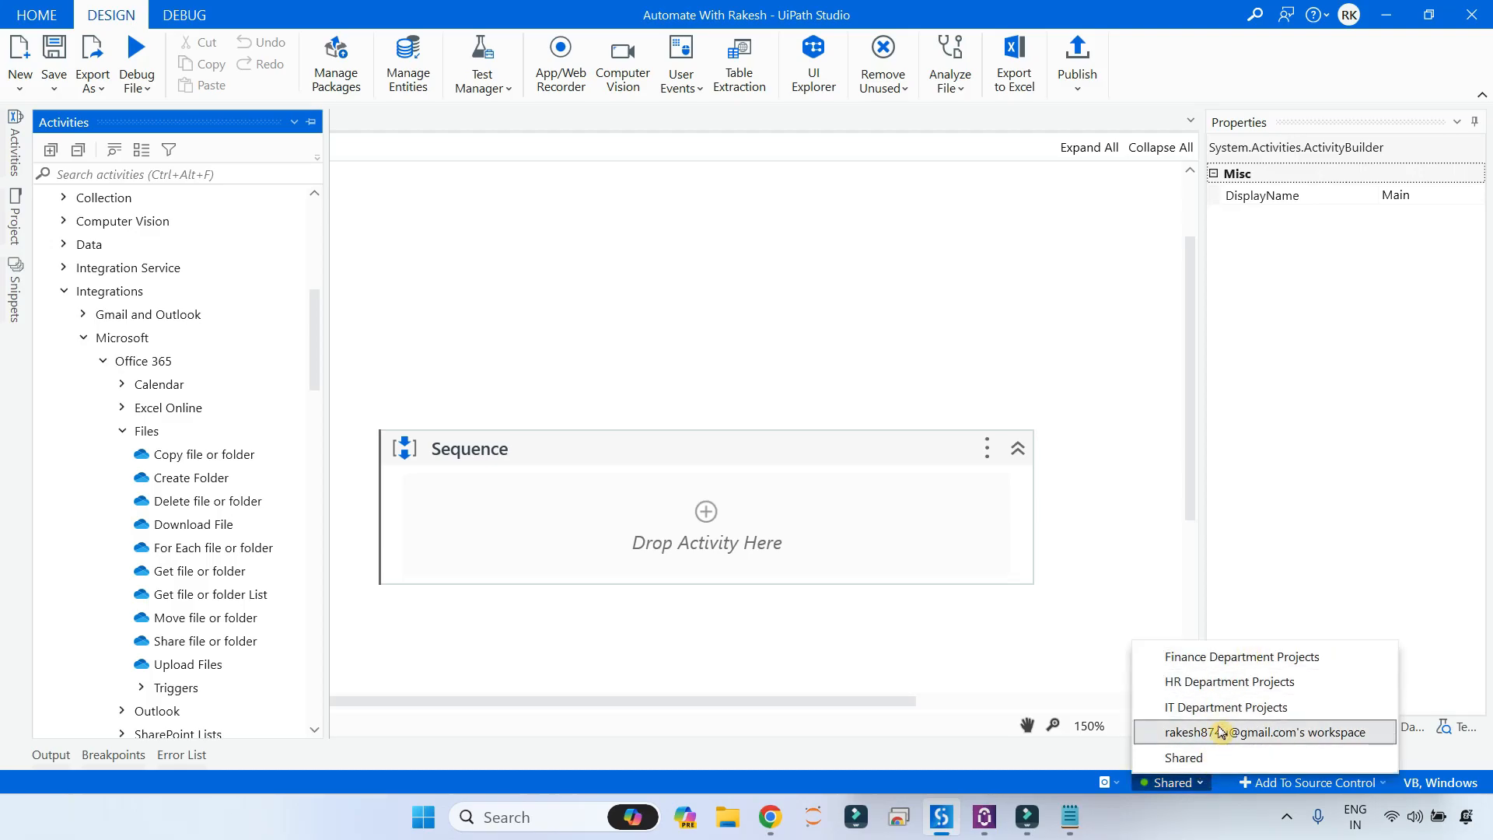
pyautogui.click(1106, 782)
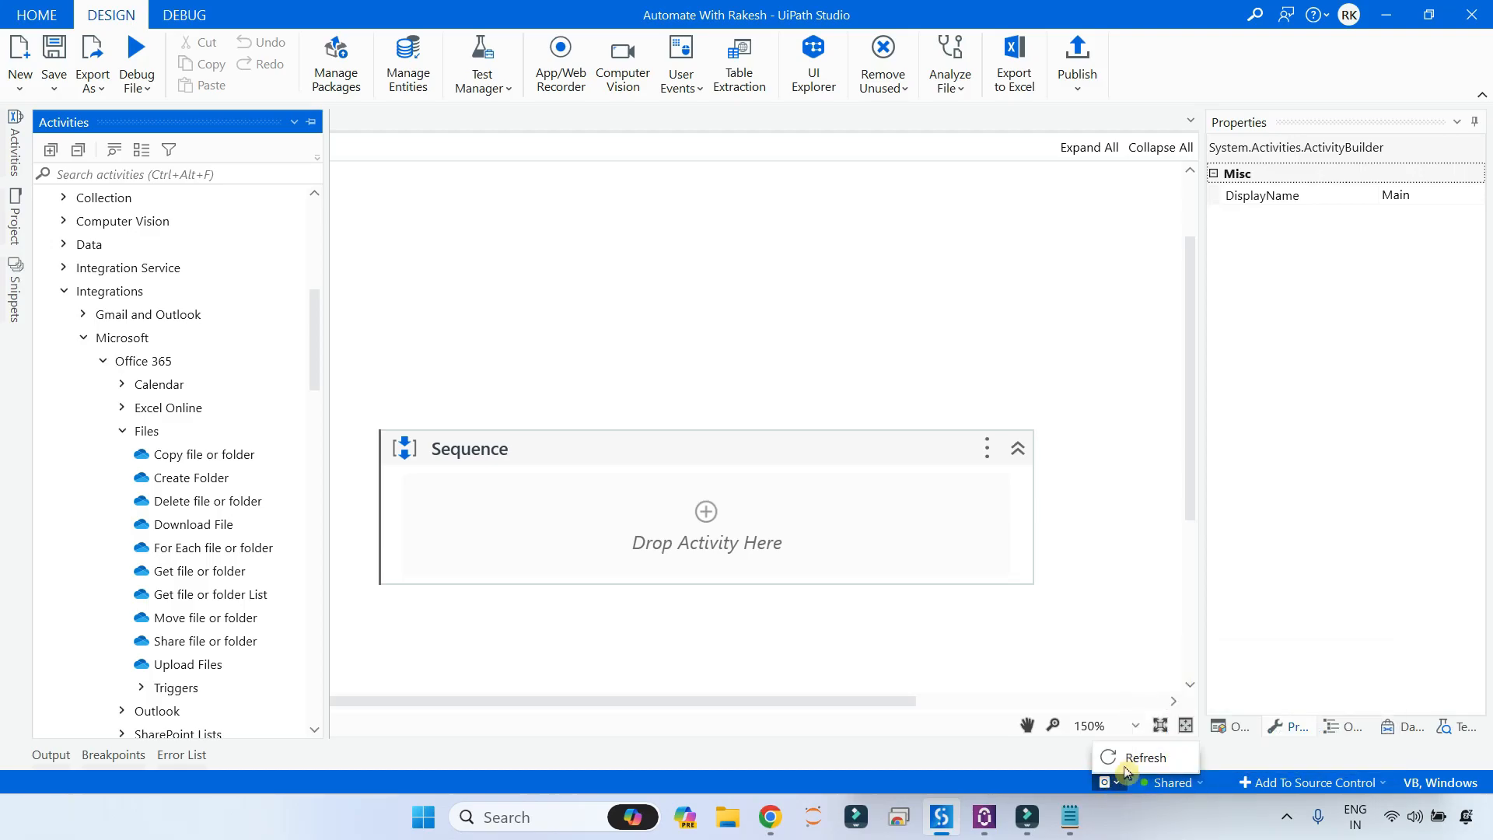
pyautogui.click(1123, 758)
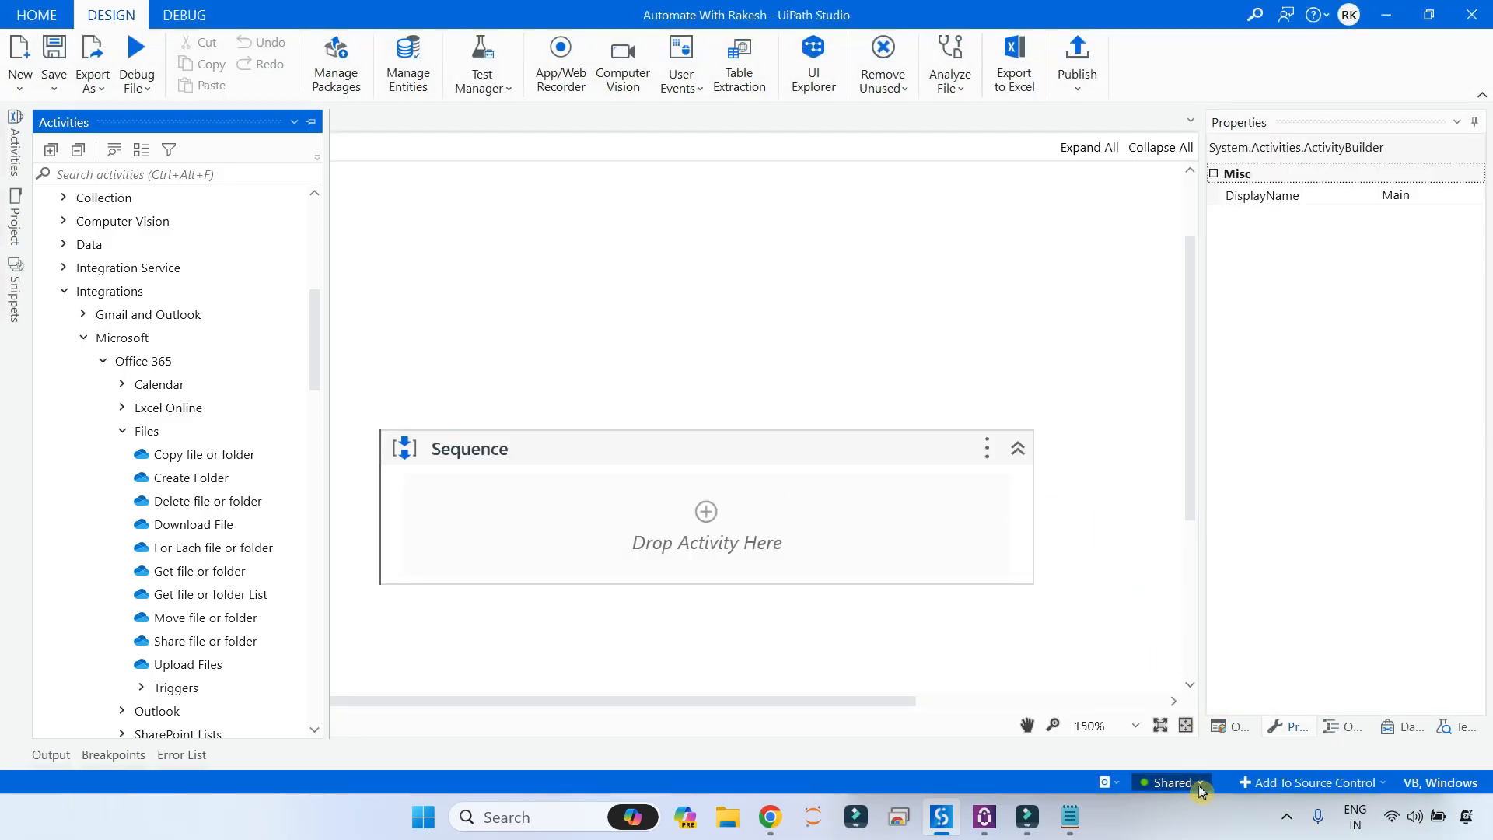
pyautogui.click(1167, 782)
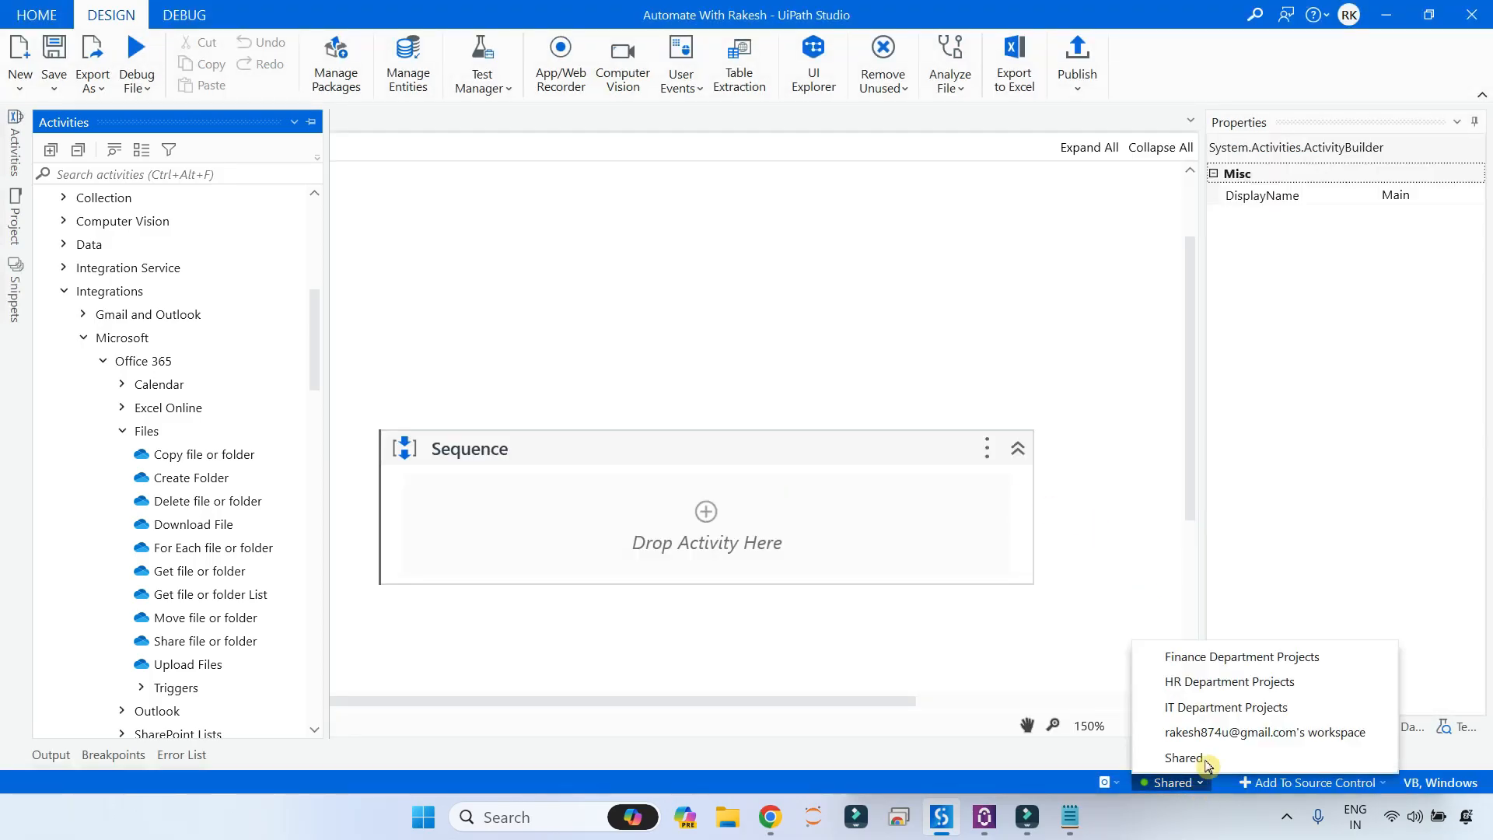
pyautogui.click(1229, 707)
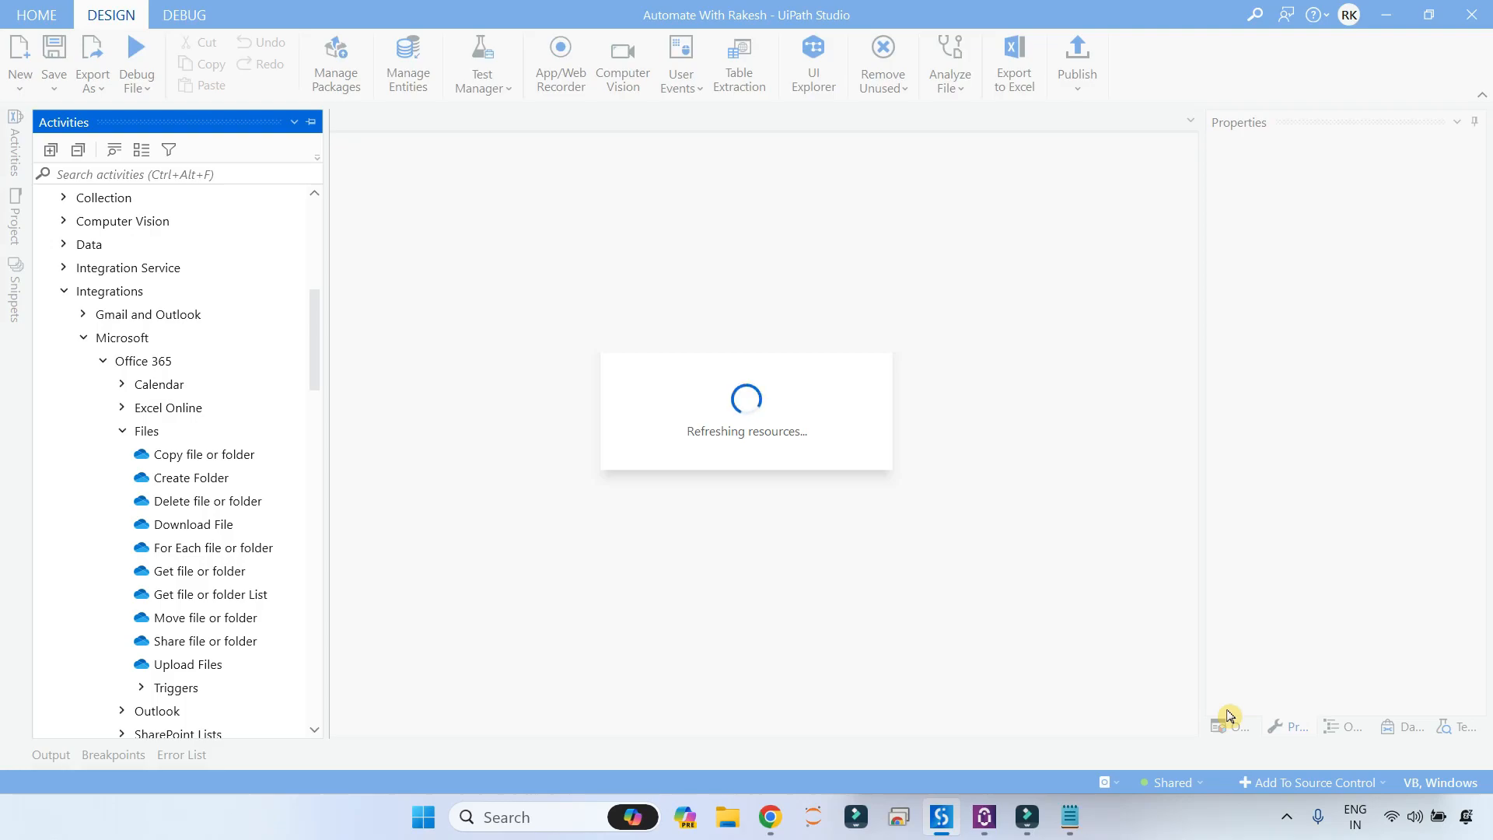
pyautogui.scroll(-2, 1086, 593)
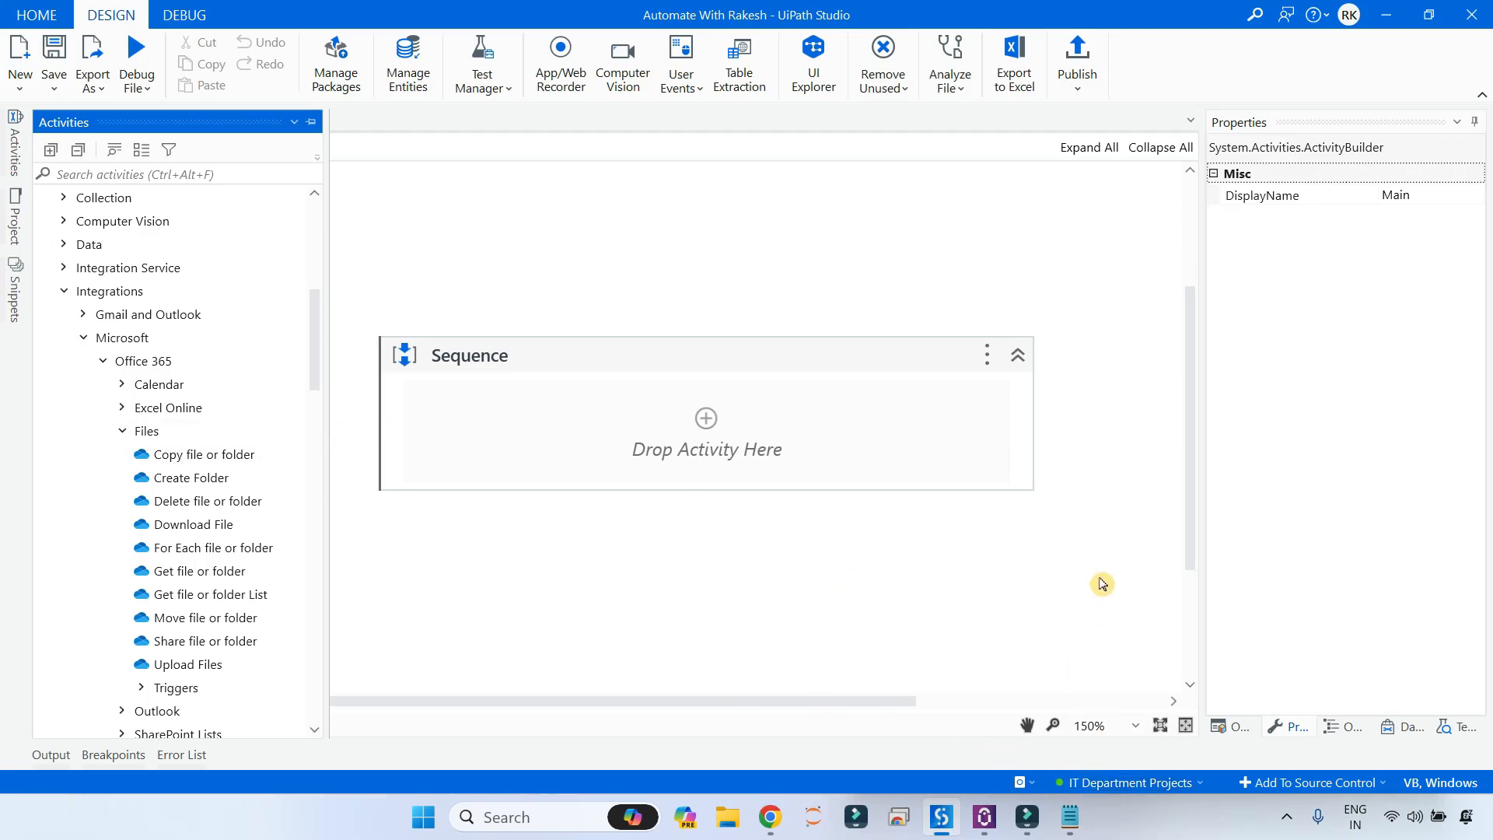
pyautogui.click(769, 816)
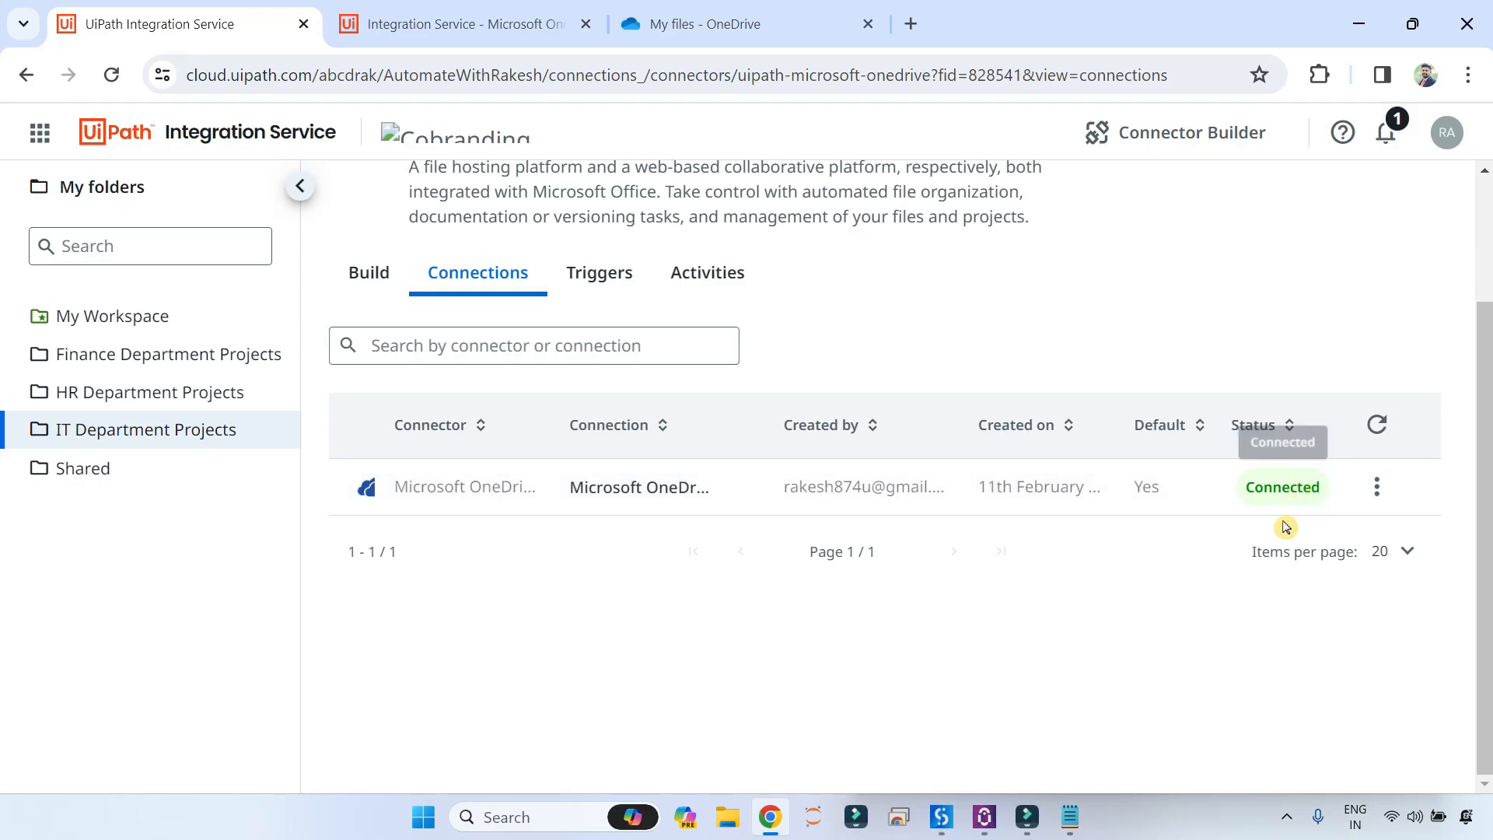
pyautogui.hotkey('alt', 'Tab')
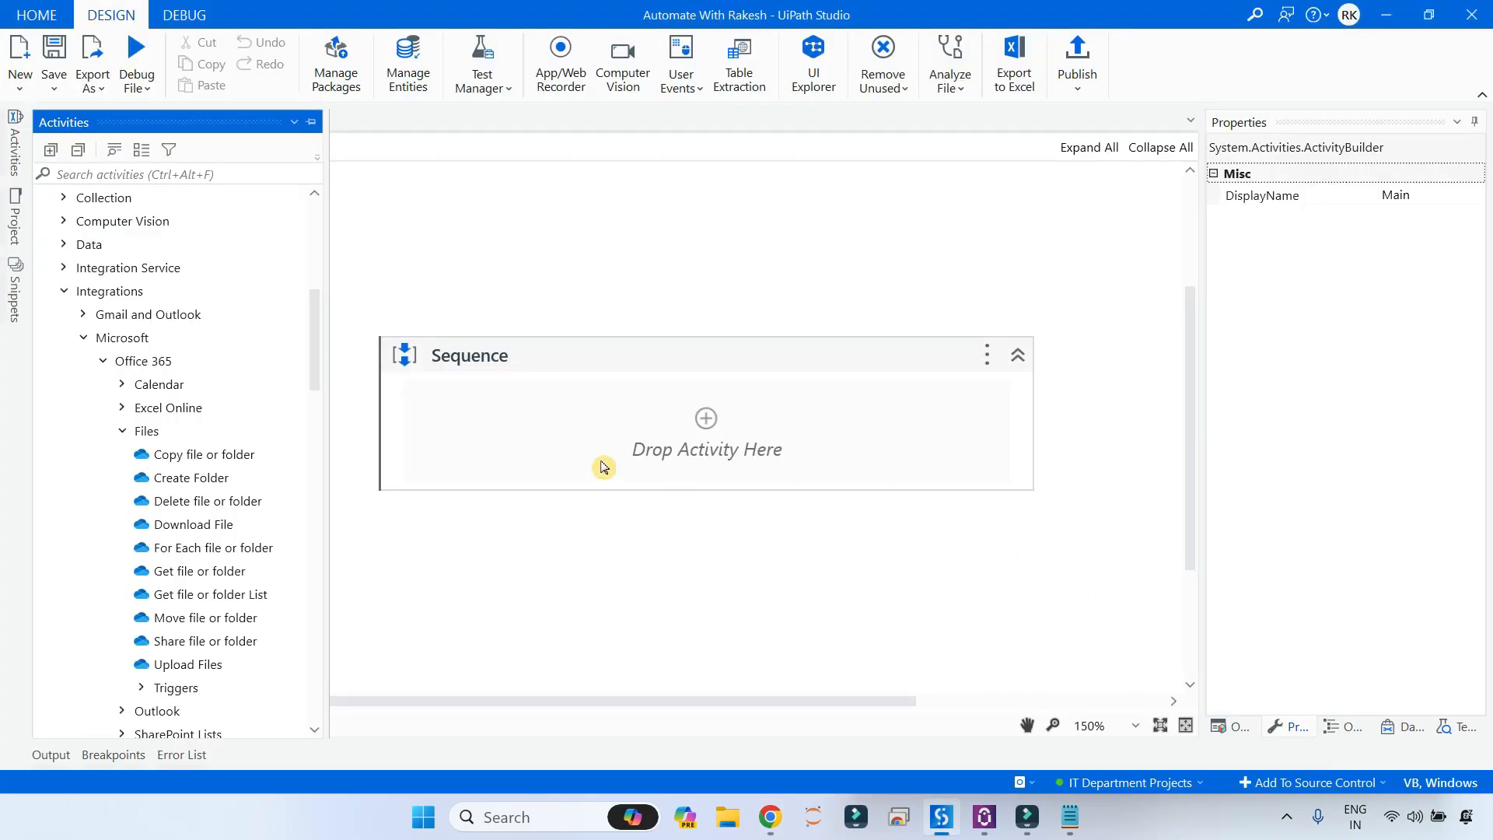
# Step: Add a Create Folder activity to the Sequence and examine the connections it offers, keeping the current selection
pyautogui.scroll(-1, 367, 499)
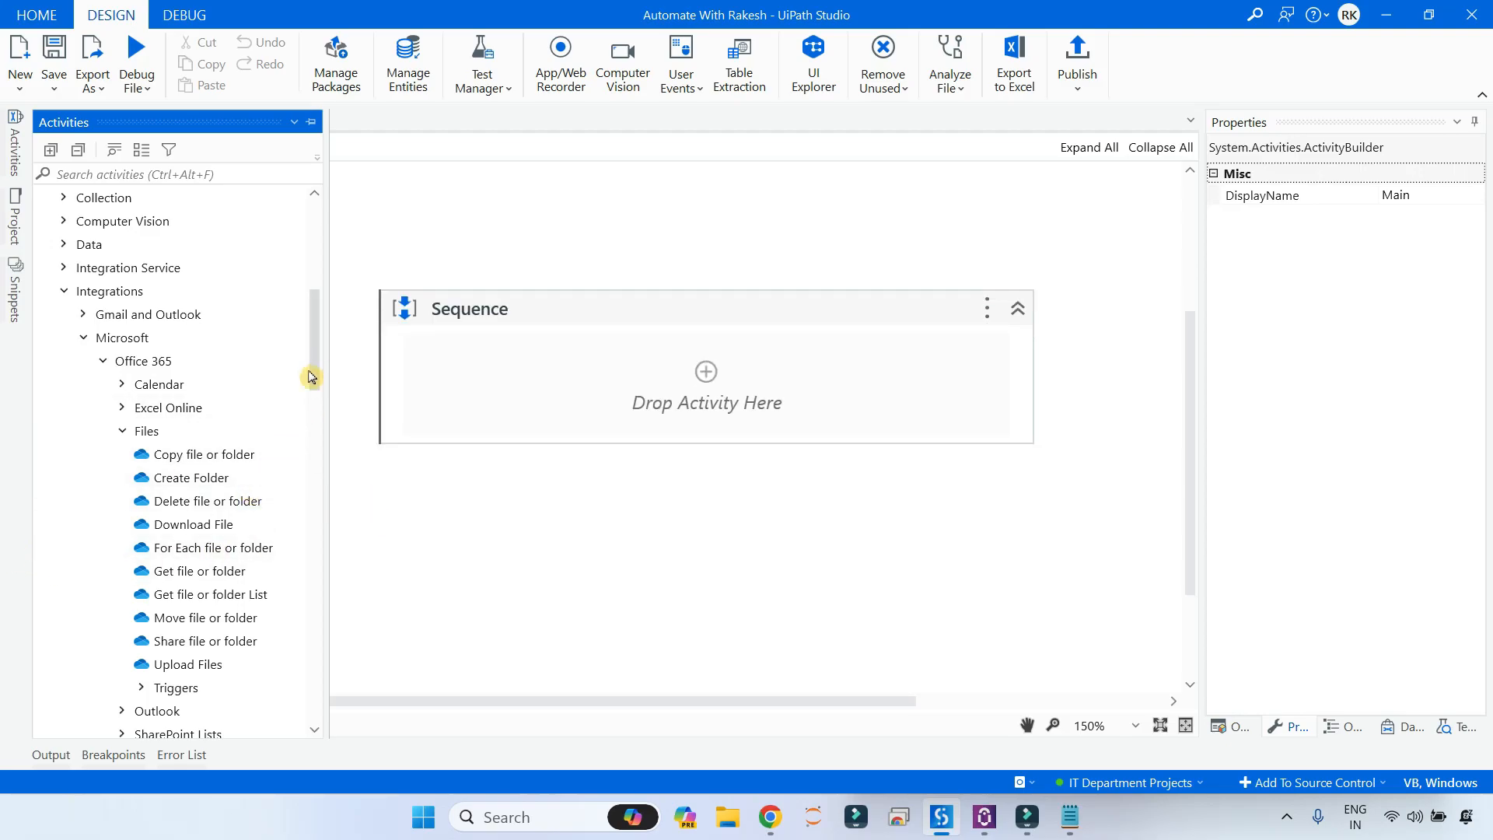
pyautogui.scroll(-1, 316, 371)
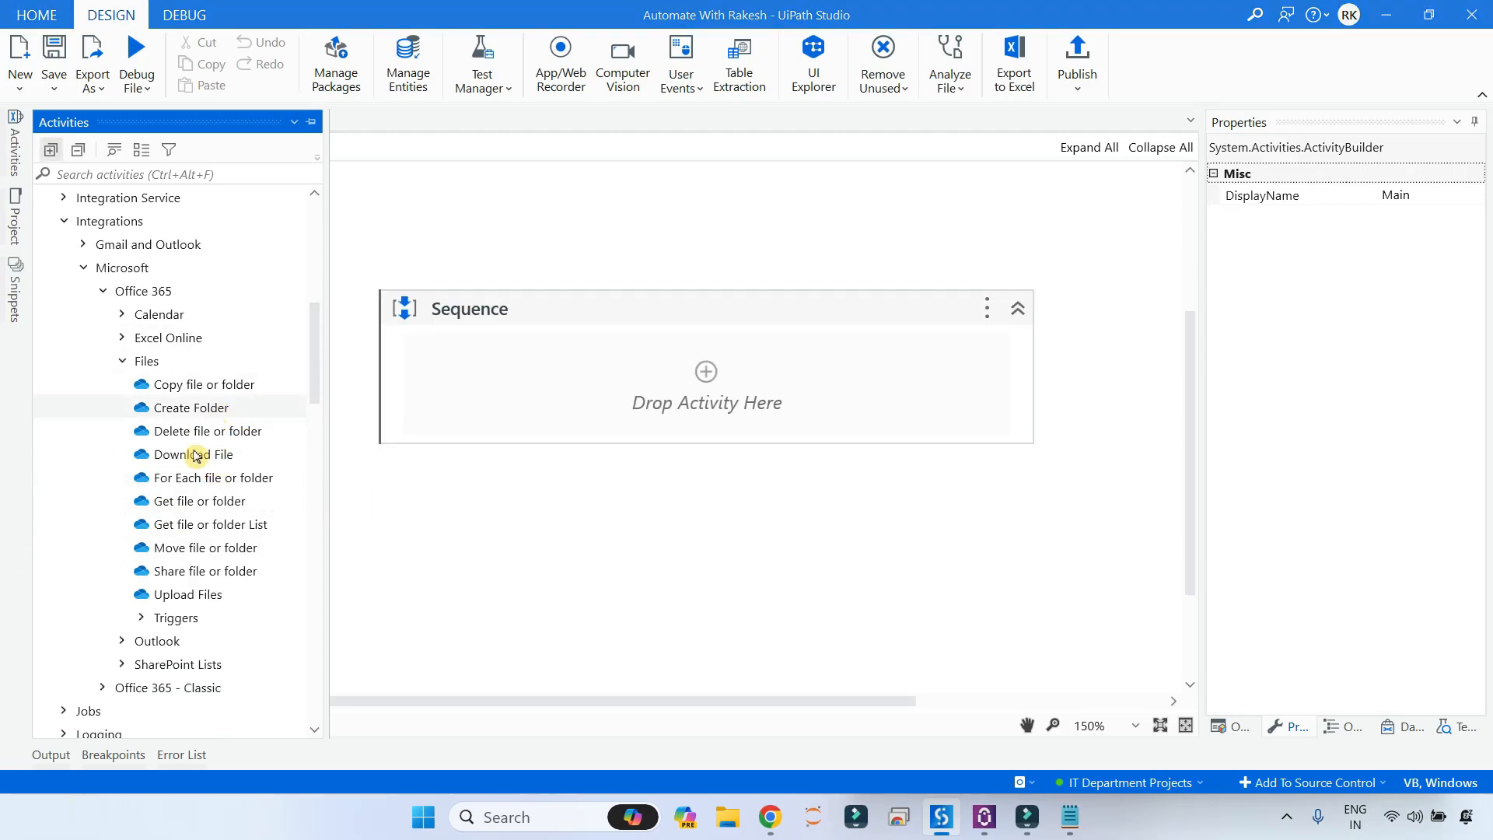
pyautogui.moveTo(201, 416); pyautogui.dragTo(709, 376)
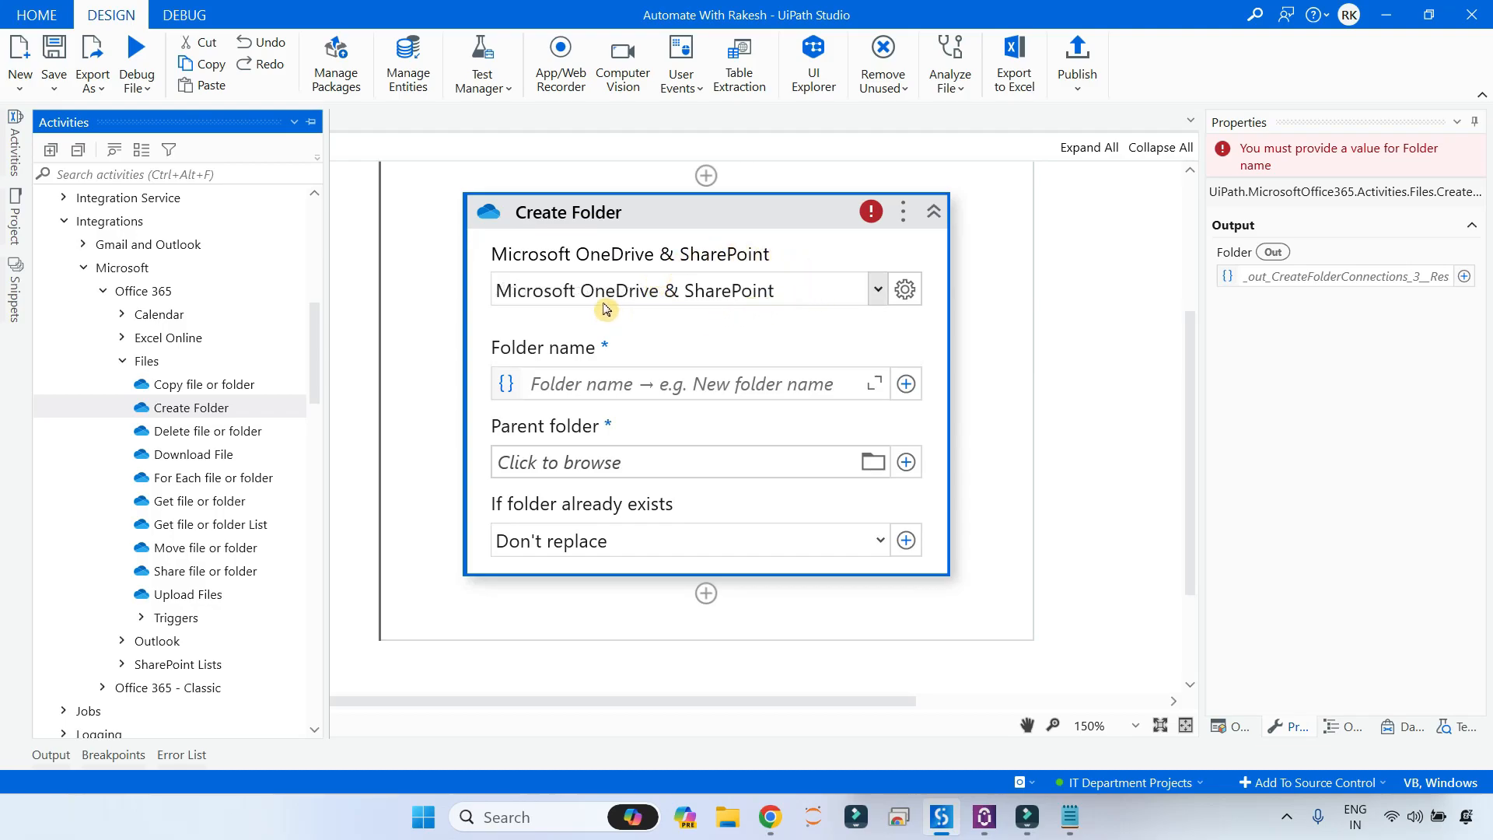
pyautogui.click(871, 295)
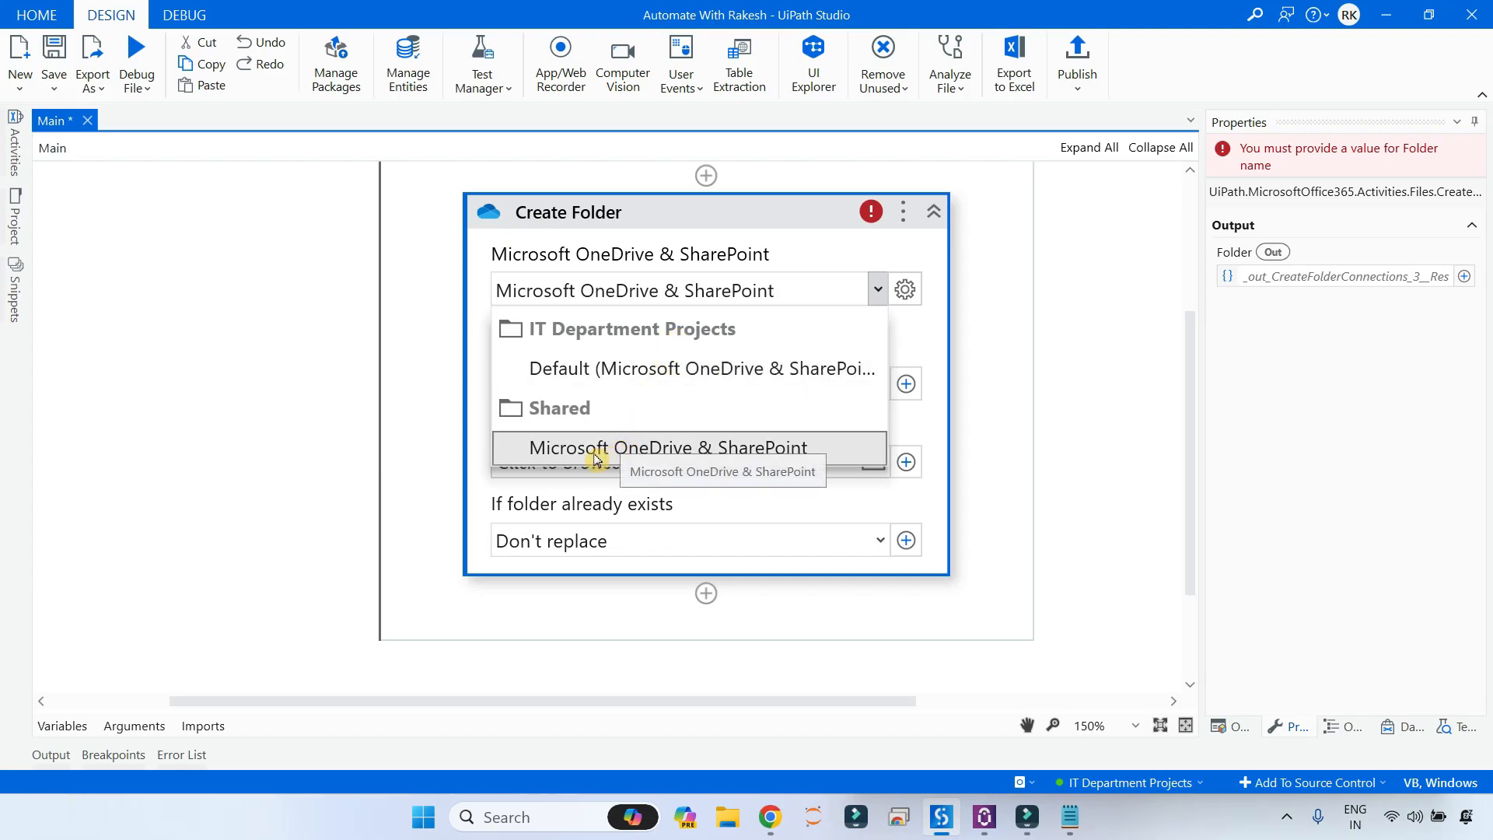
pyautogui.click(1047, 374)
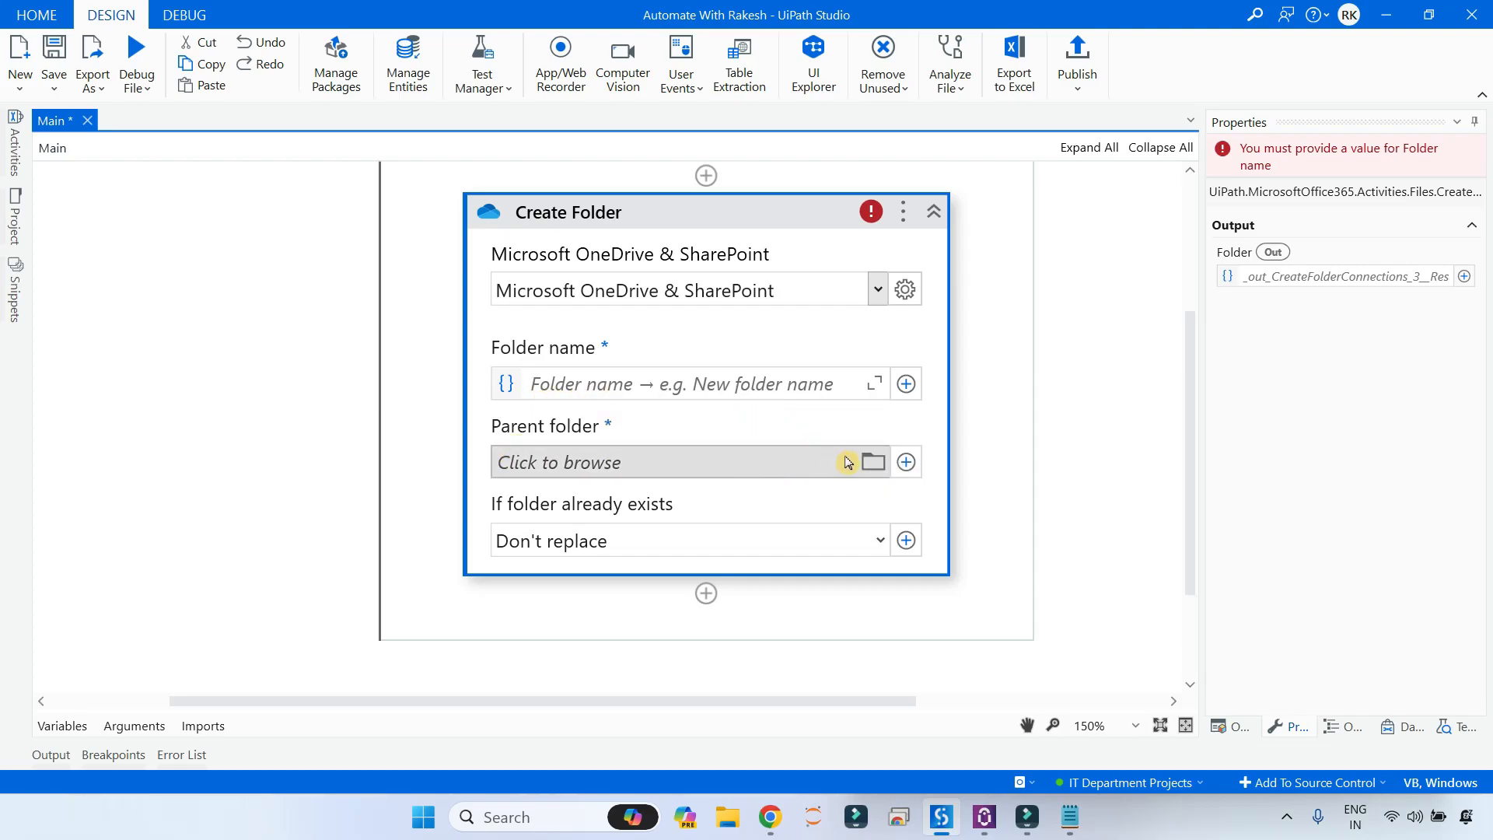
# Step: Browse the OneDrive and Shared with me locations offered as the Create Folder activity's parent folder, and cancel the selection
pyautogui.click(870, 462)
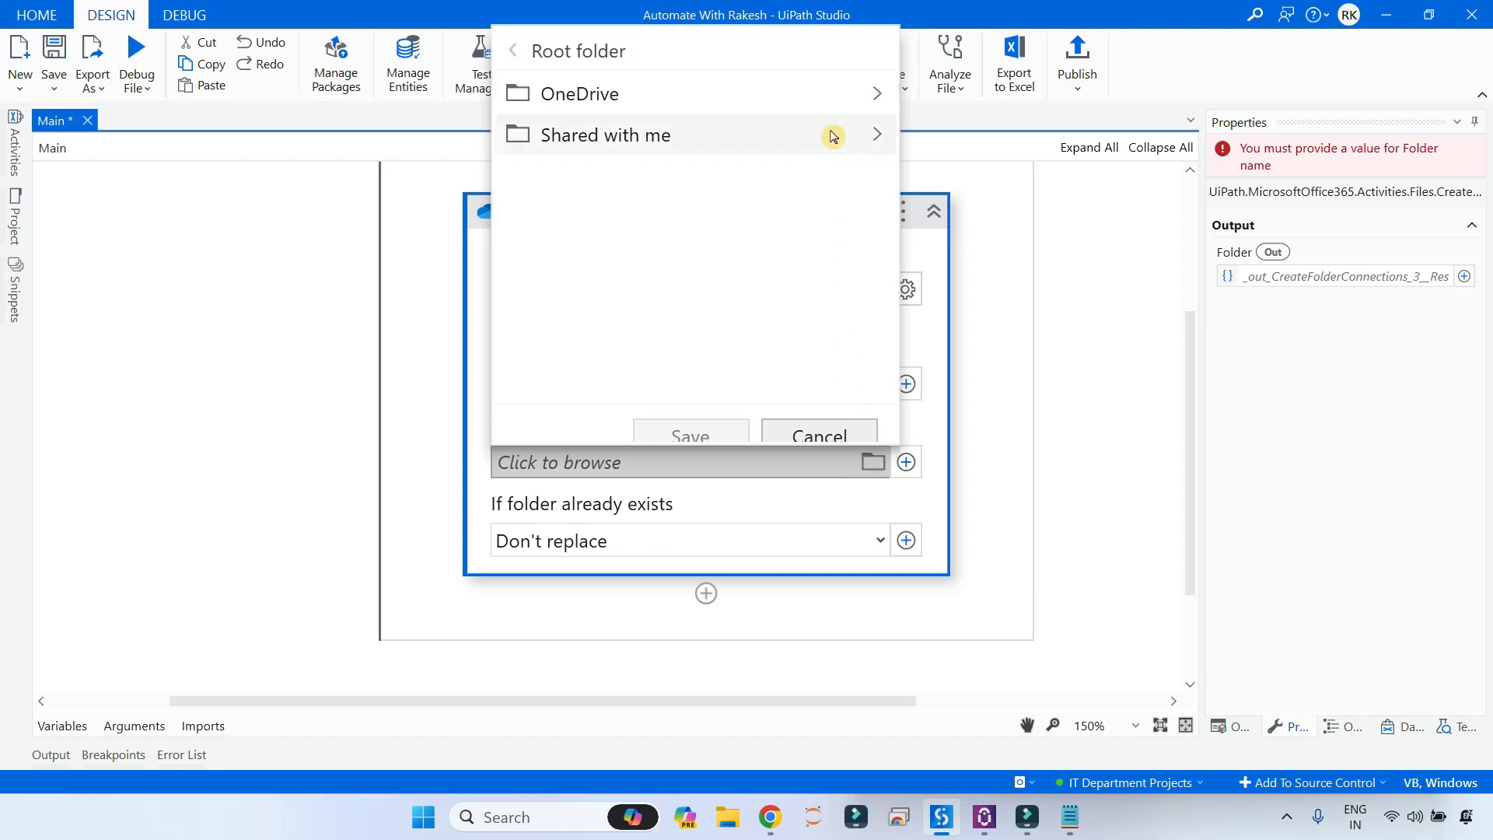
pyautogui.click(782, 105)
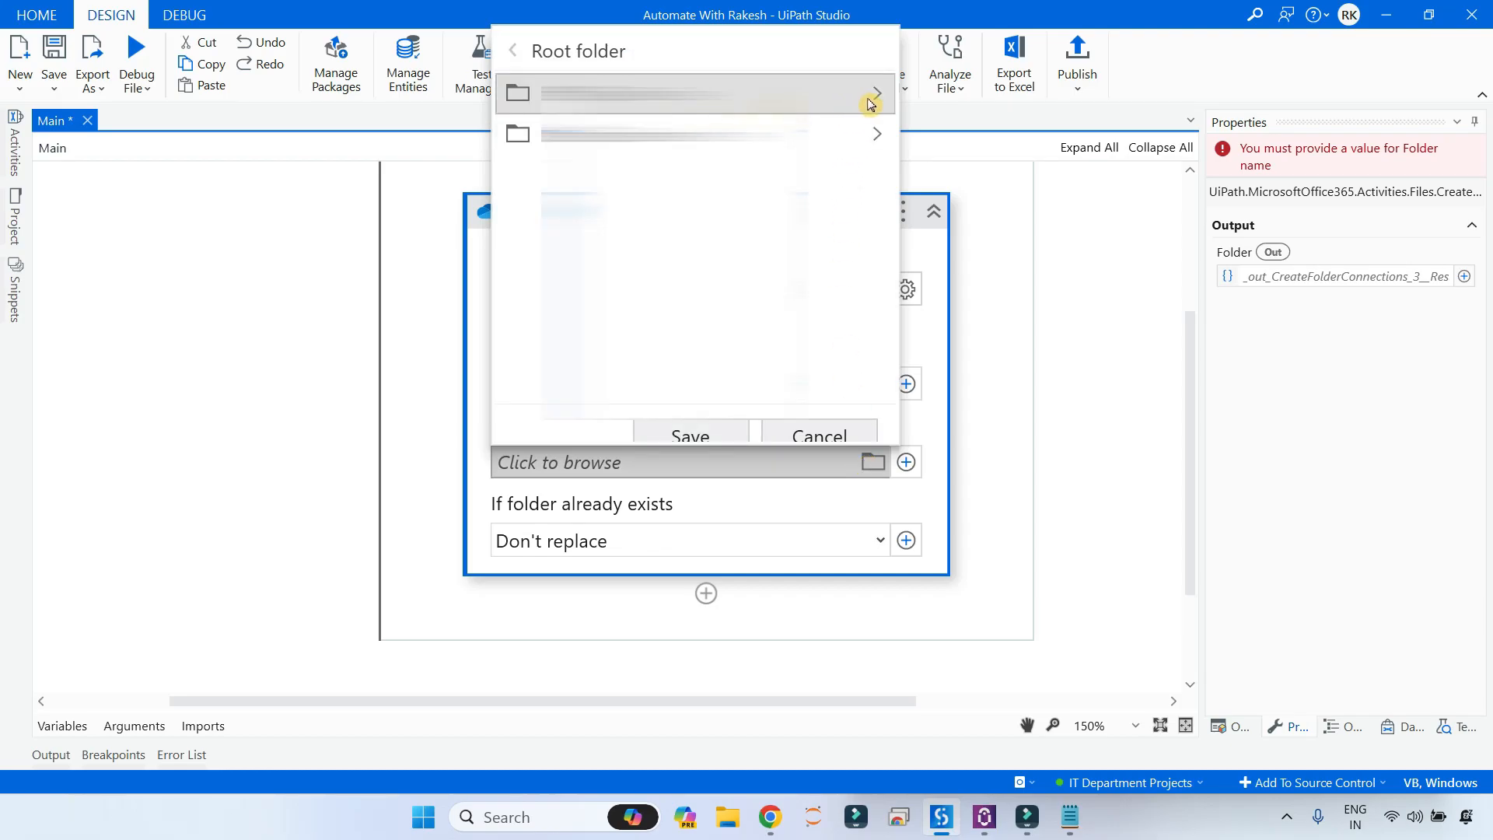
pyautogui.click(516, 55)
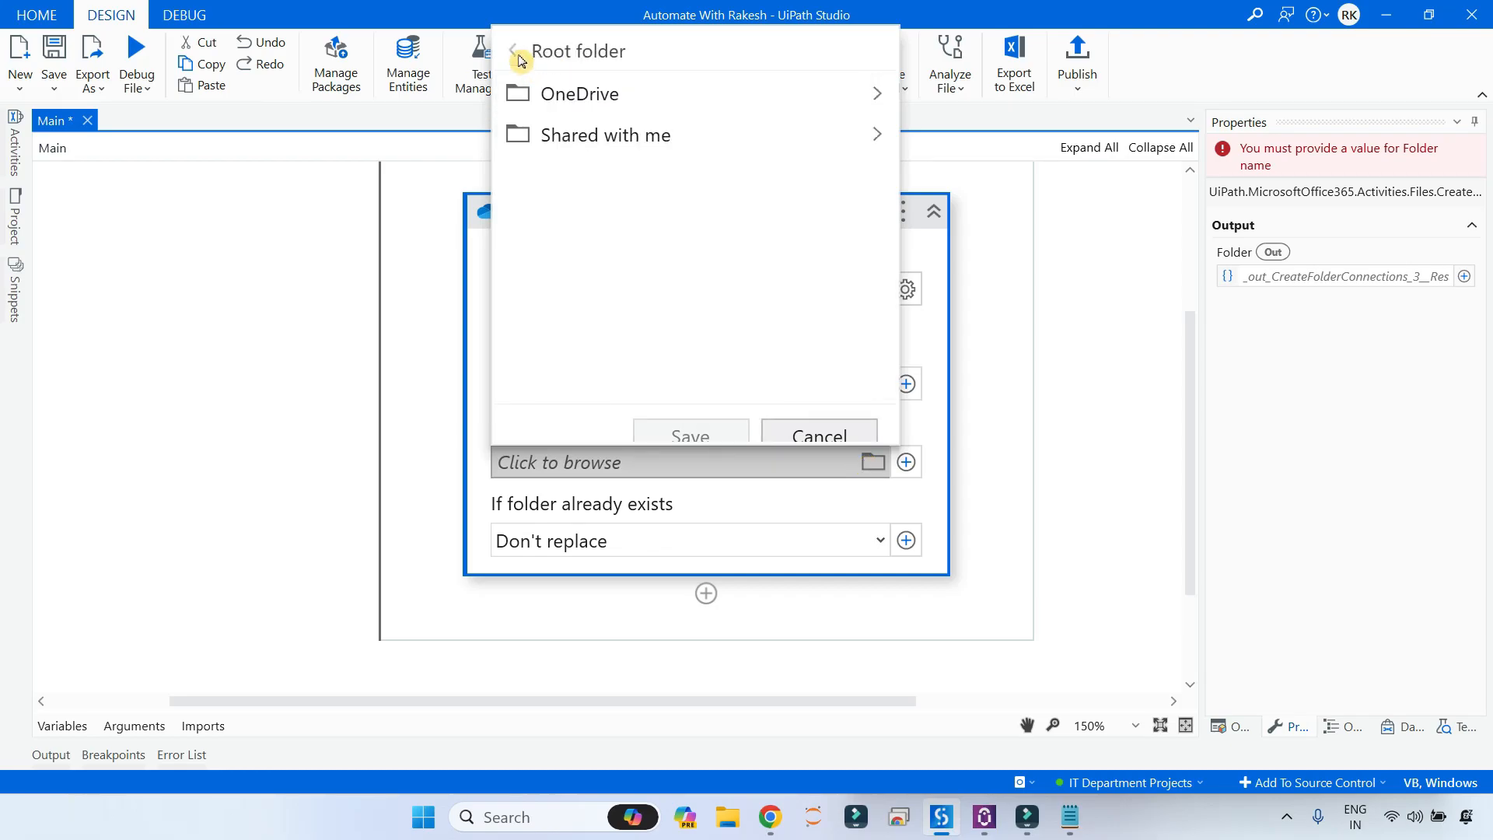
pyautogui.click(876, 134)
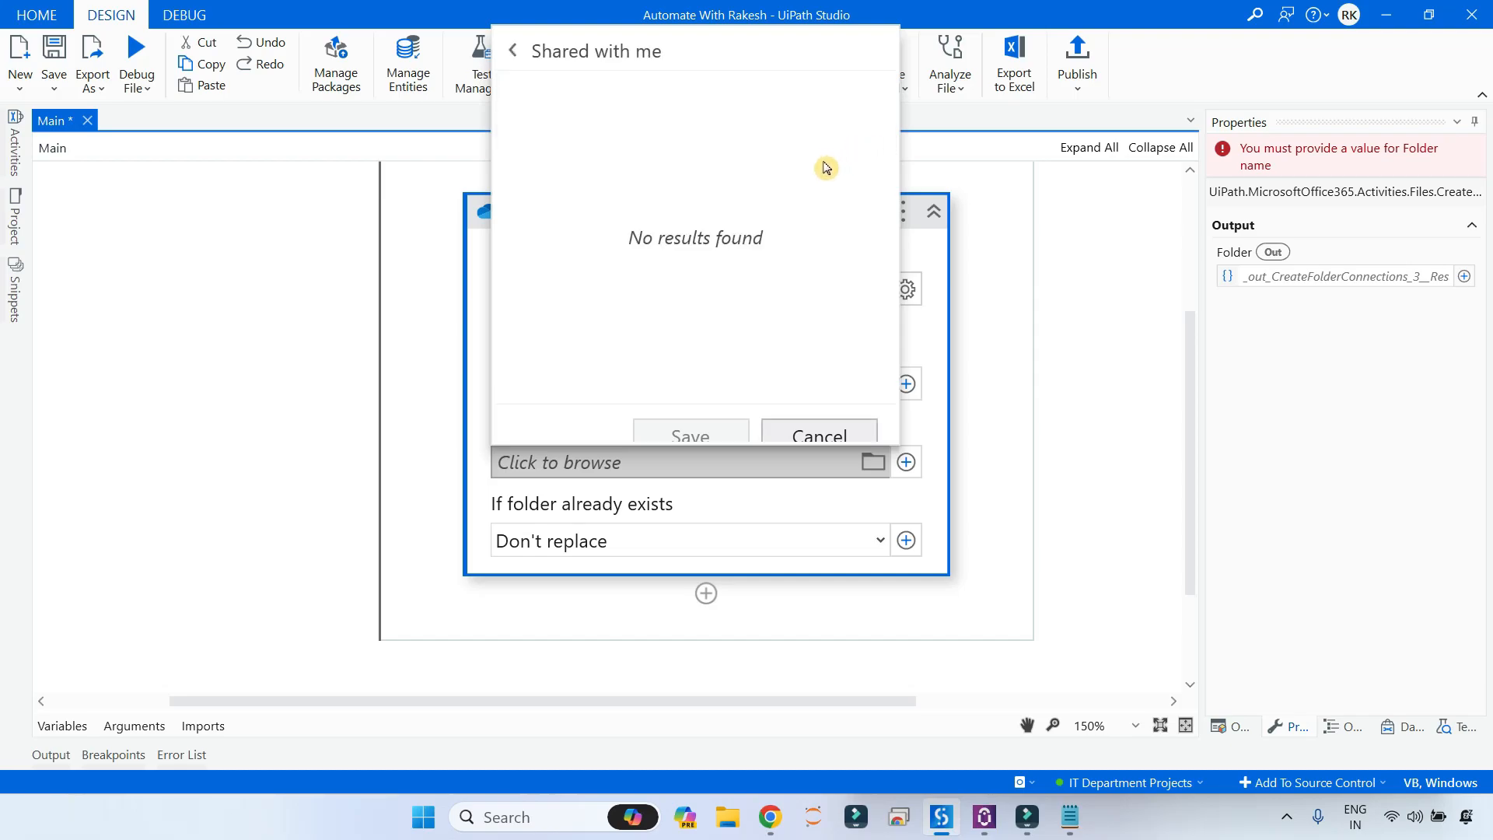
pyautogui.click(513, 52)
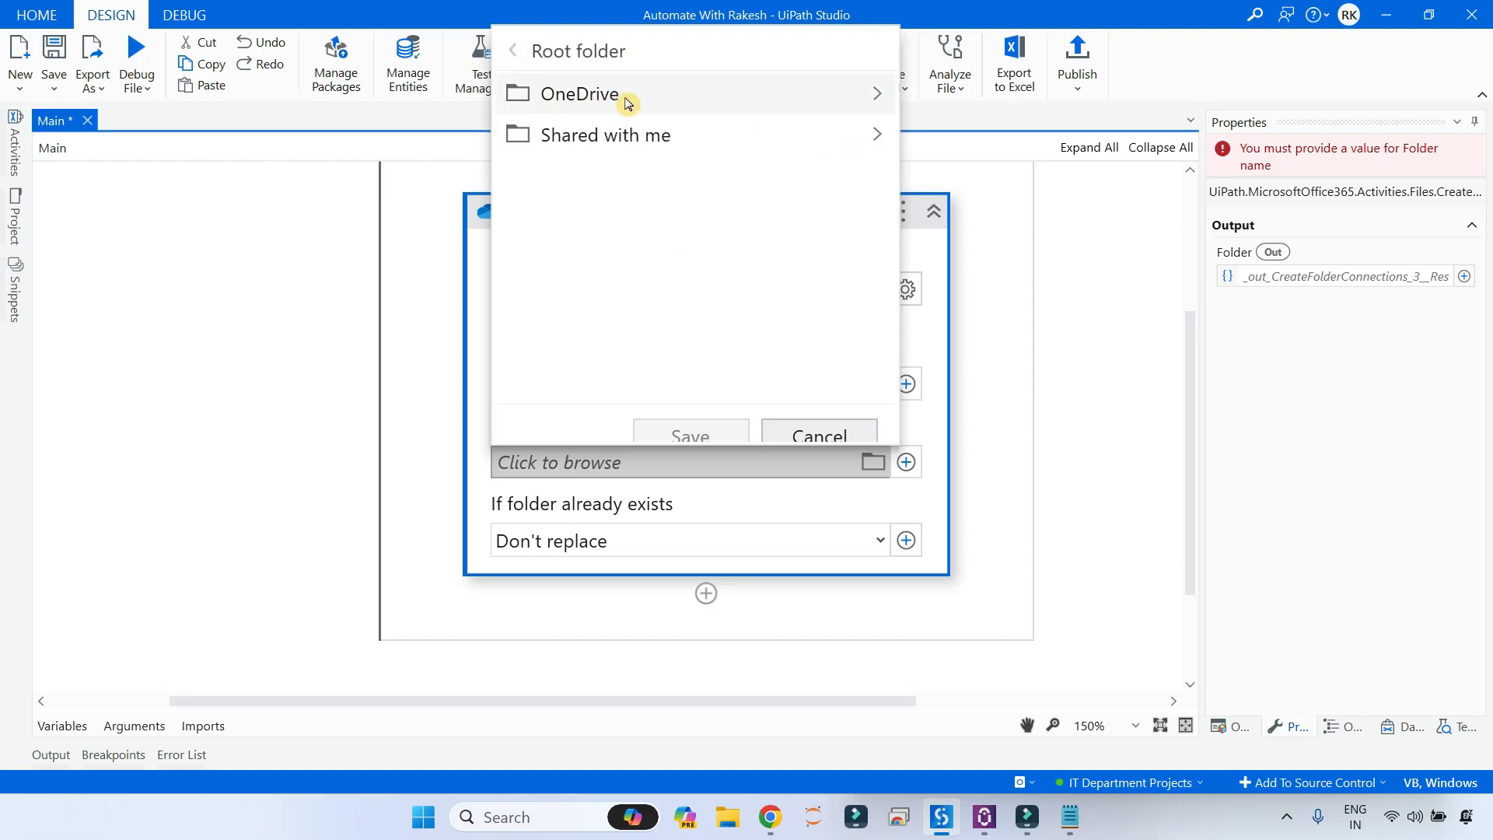
pyautogui.click(843, 434)
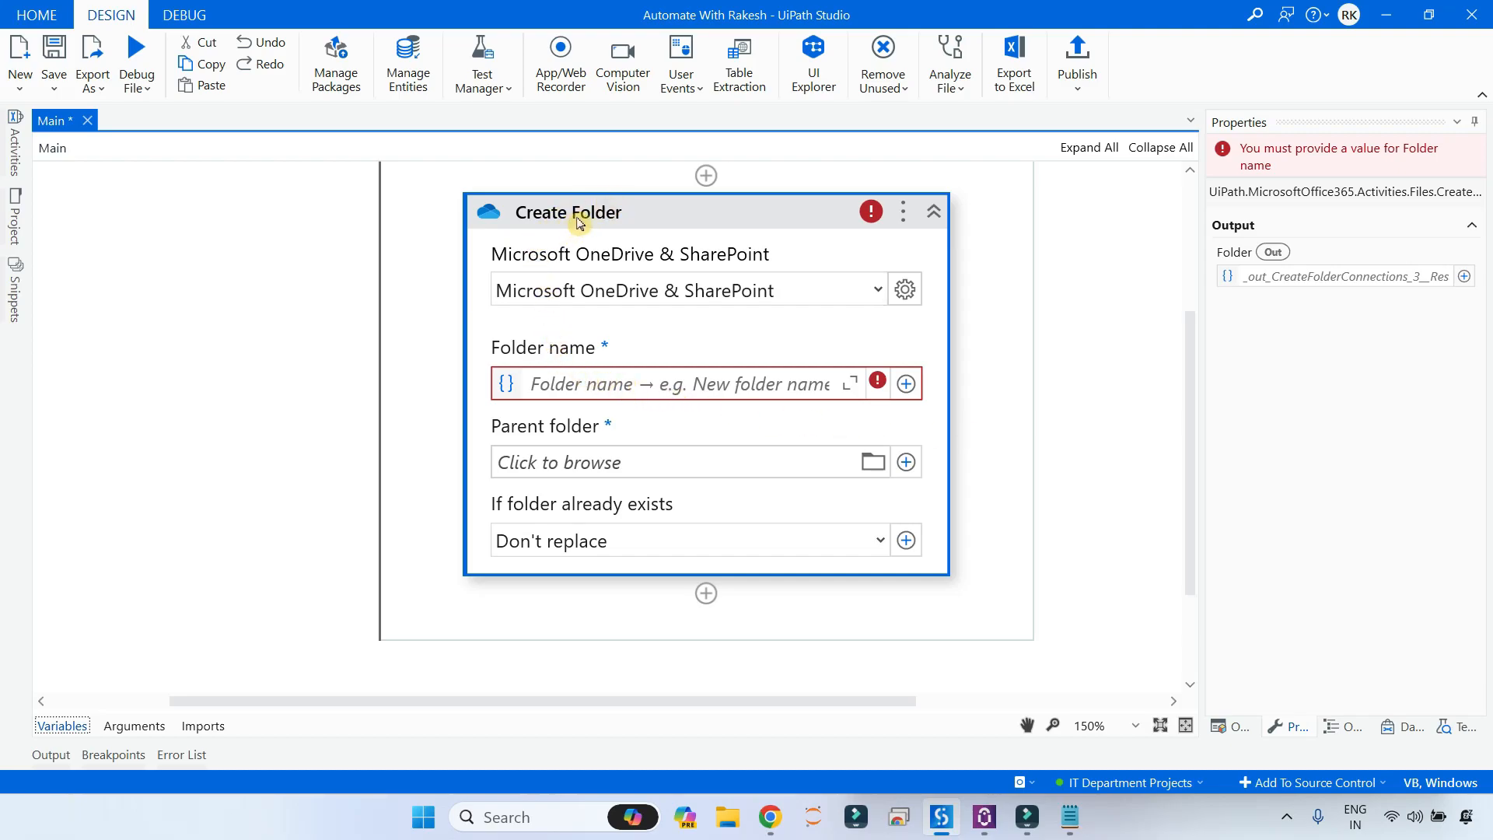
# Step: Set the Create Folder activity's folder name to "Test123" and review the options for an existing folder, keeping Don't replace
pyautogui.click(542, 395)
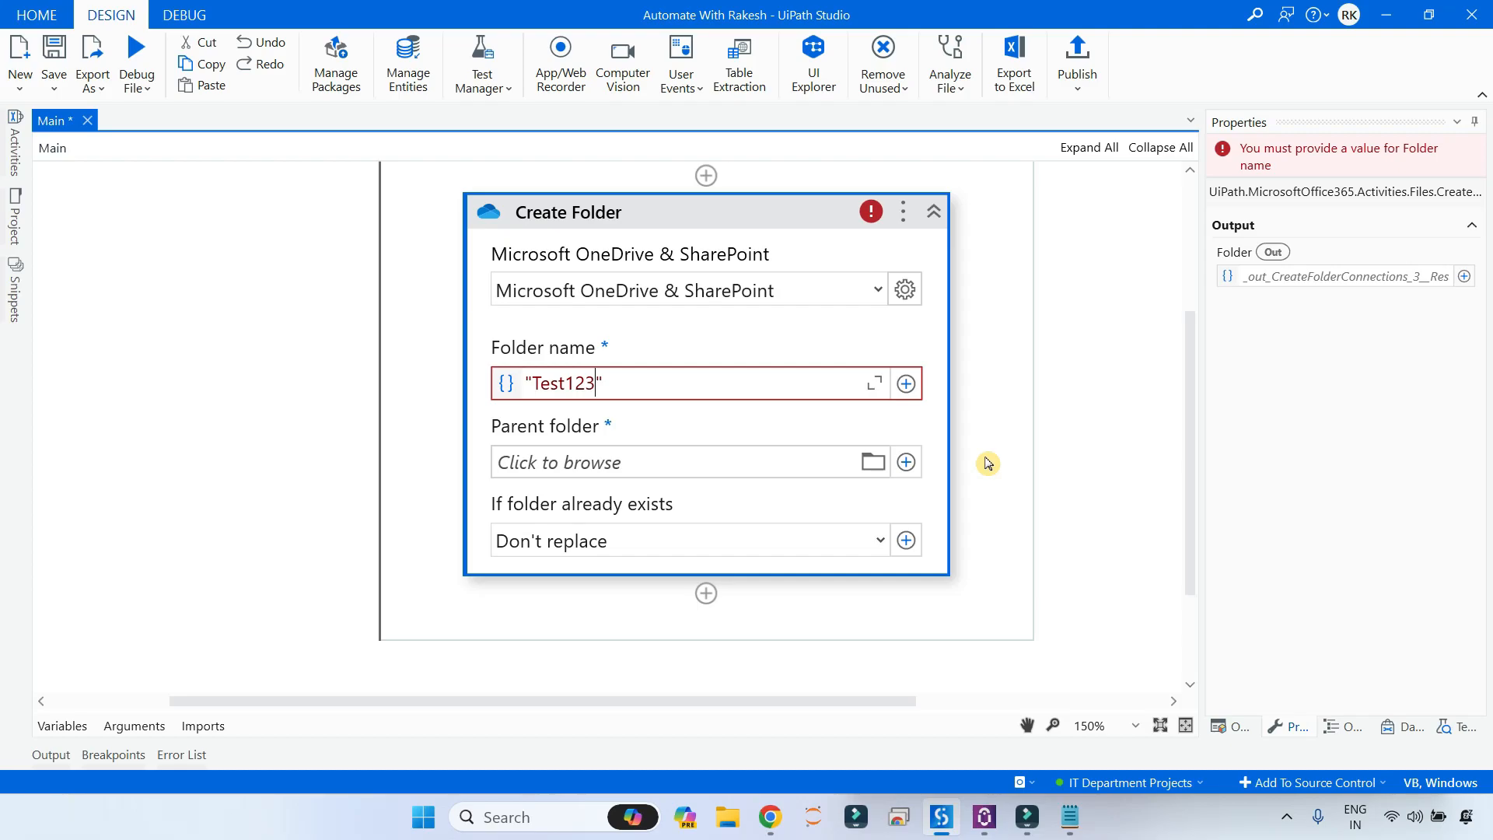
pyautogui.click(987, 463)
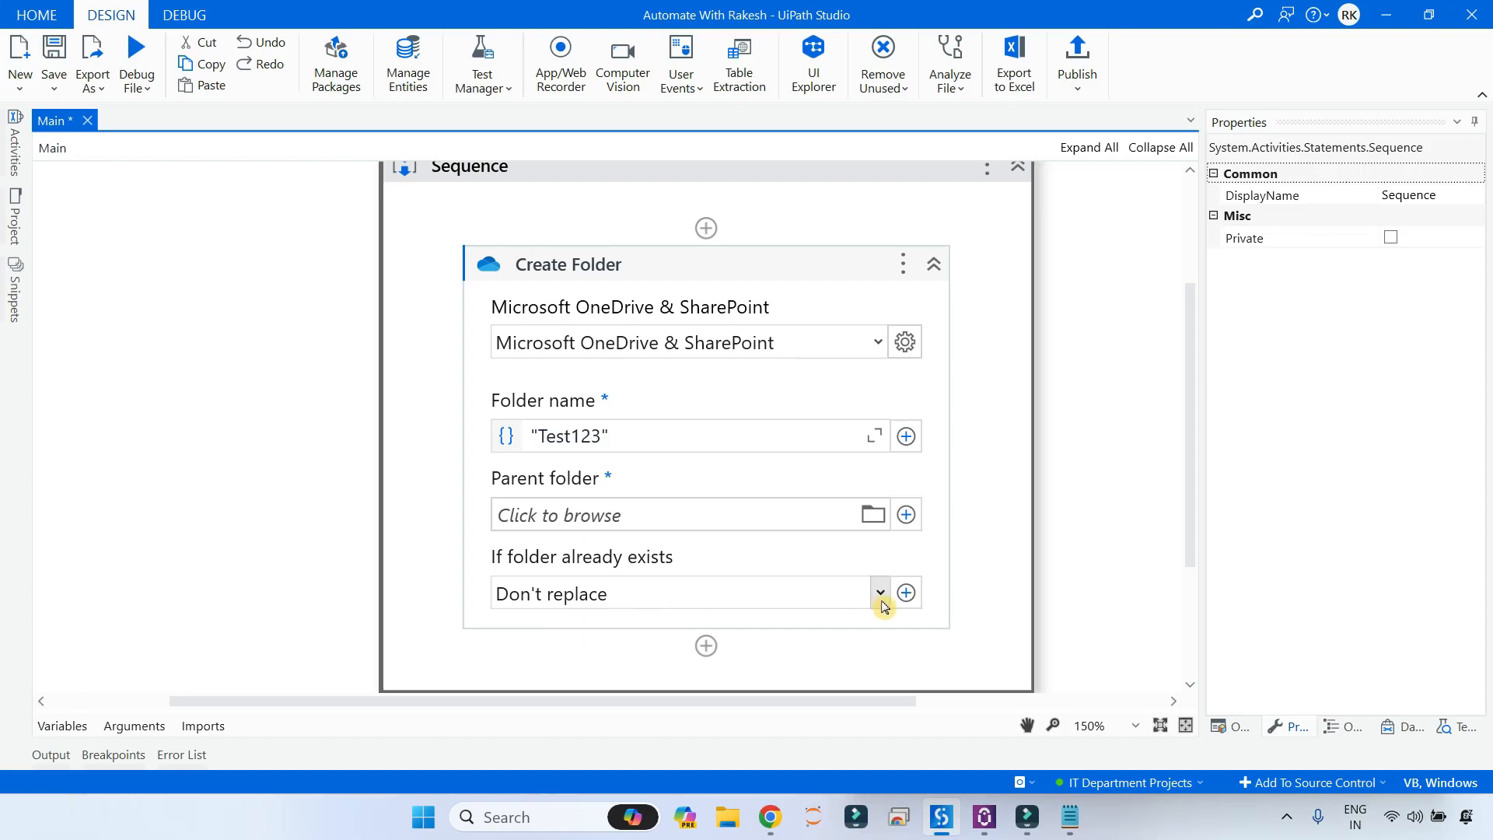
pyautogui.click(880, 606)
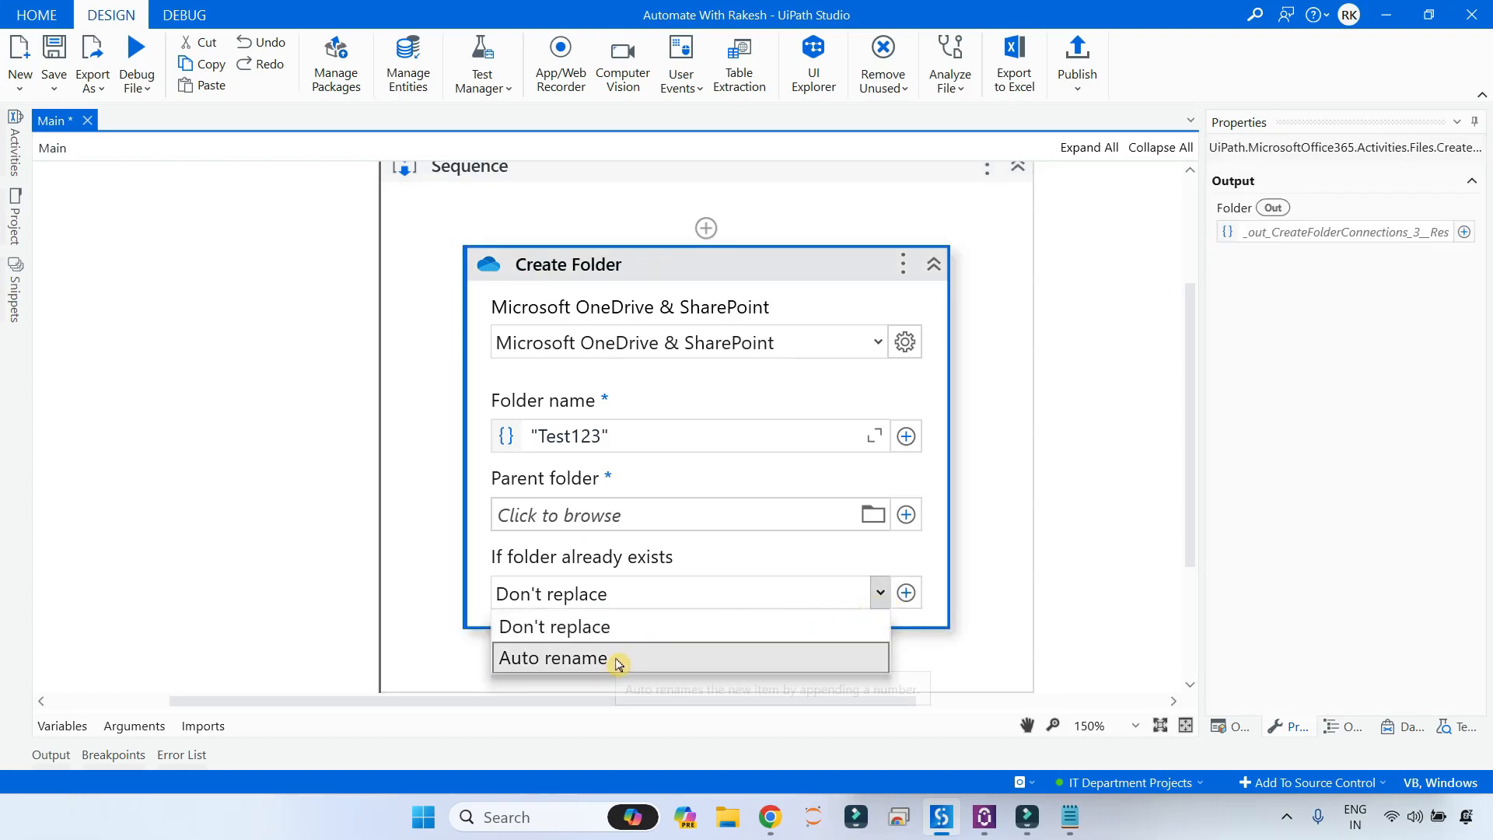
pyautogui.click(1036, 505)
pyautogui.click(1093, 506)
pyautogui.scroll(1, 1102, 507)
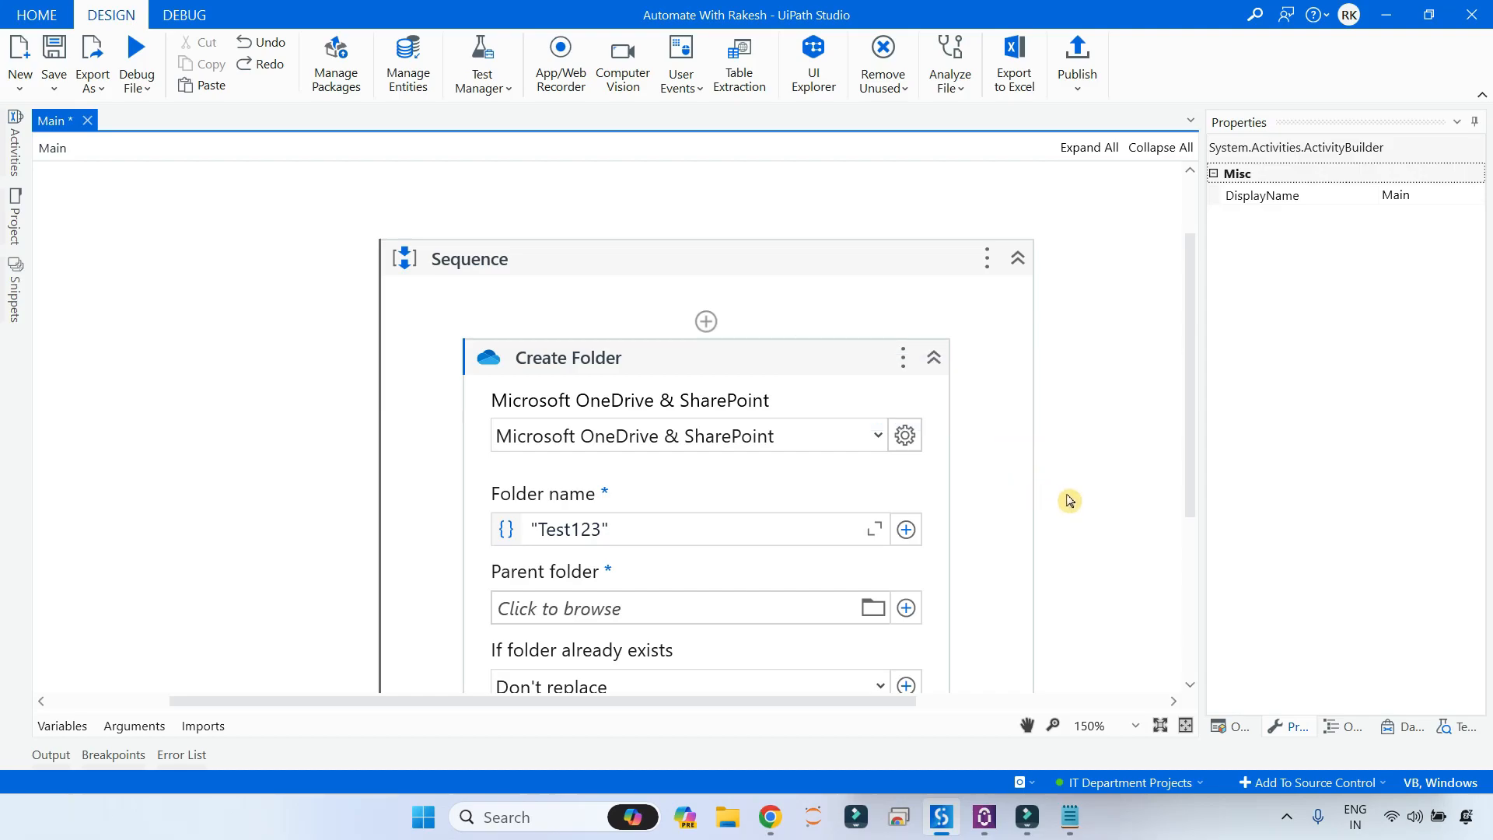
# Step: Check the OneDrive & SharePoint connection's status in Chrome, and return to UiPath Studio to select the Create Folder activity
pyautogui.moveTo(770, 816)
pyautogui.click(705, 713)
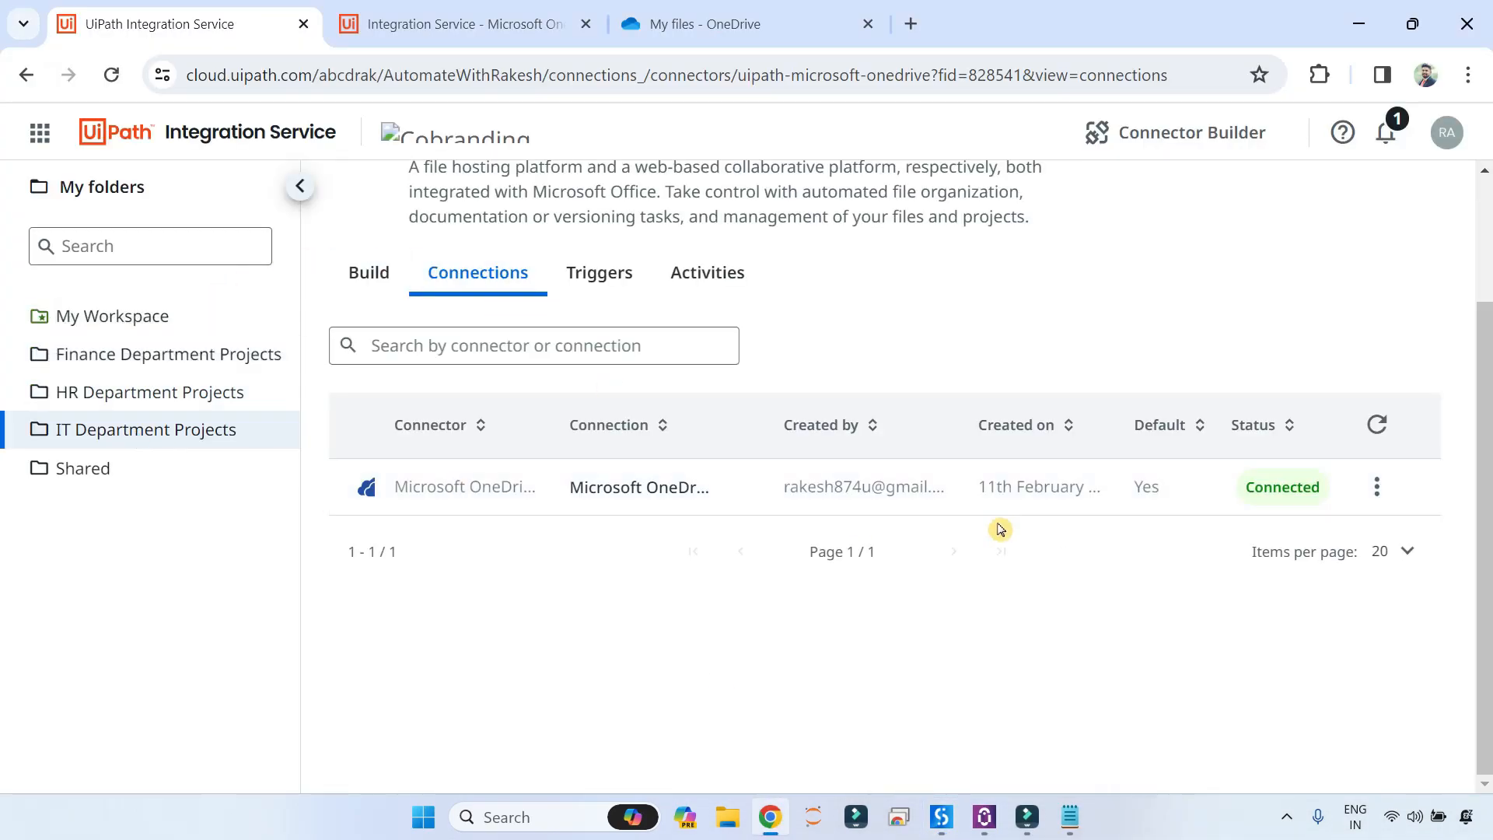
pyautogui.moveTo(940, 816)
pyautogui.click(1016, 623)
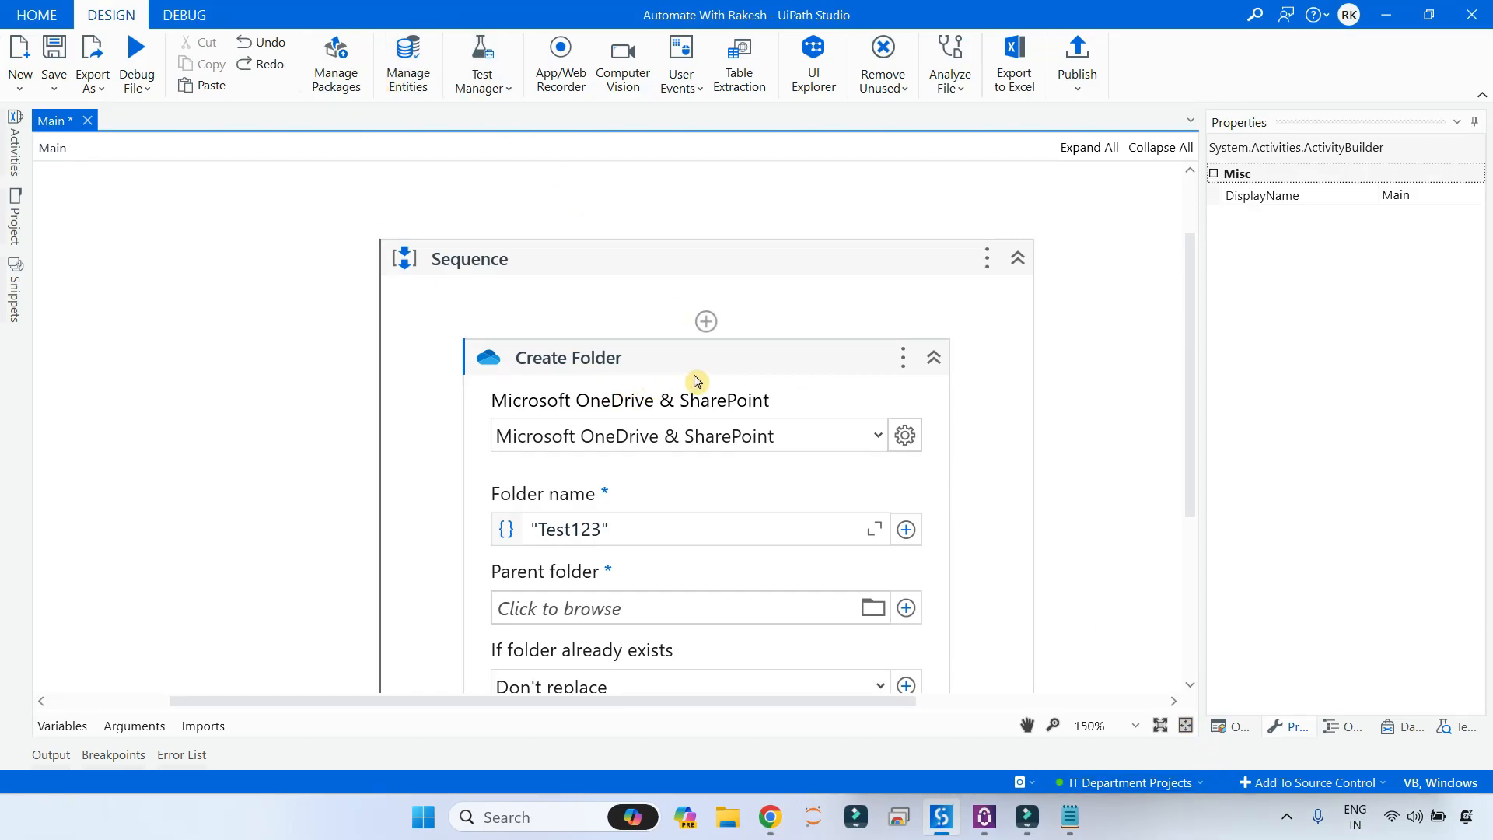
pyautogui.scroll(-1, 710, 384)
pyautogui.click(731, 321)
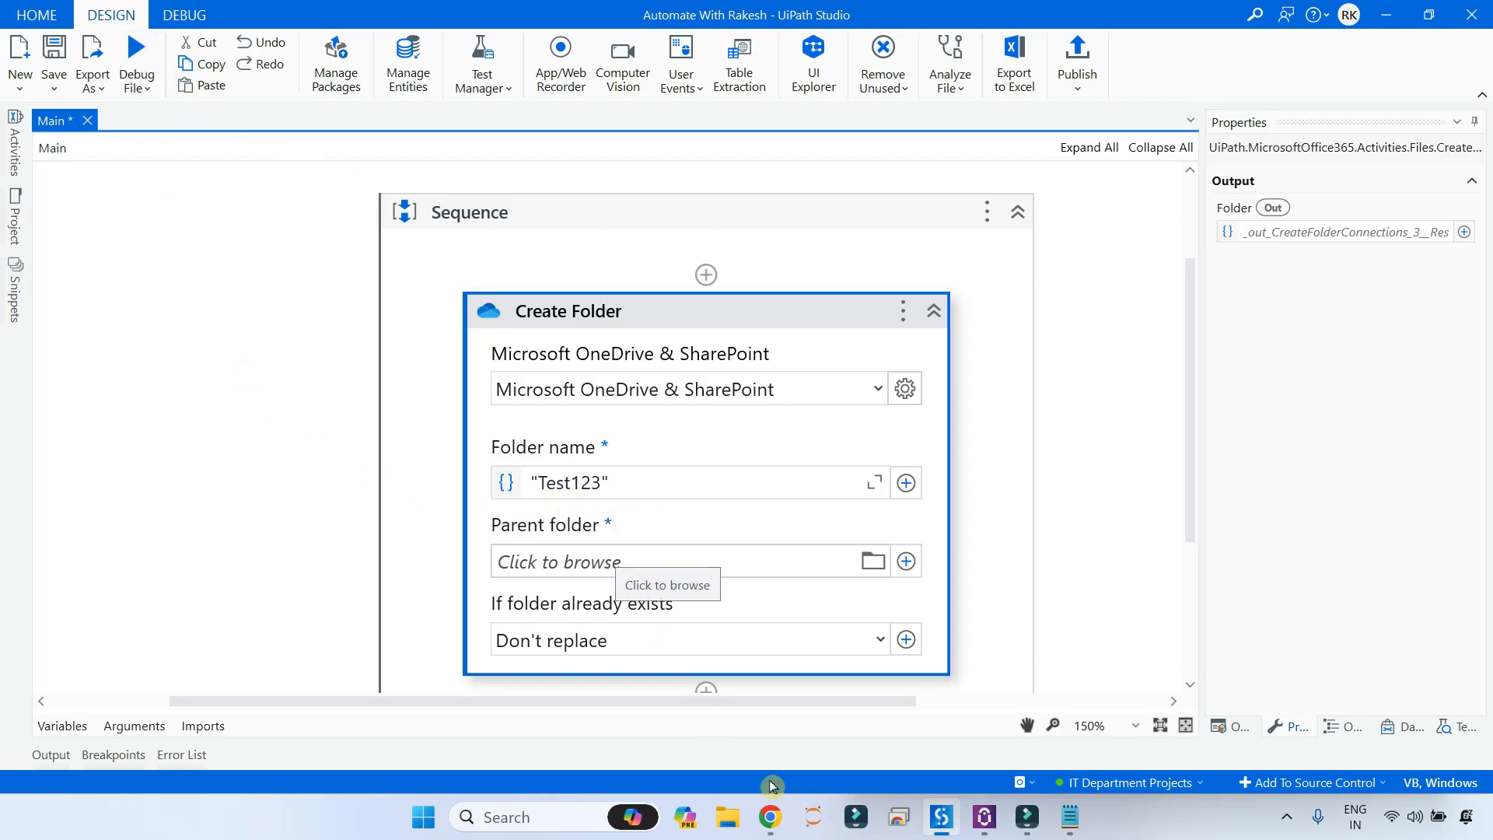
# Step: Switch to OneDrive in Chrome and refresh My files to examine the folders present before the run
pyautogui.moveTo(770, 816)
pyautogui.click(777, 739)
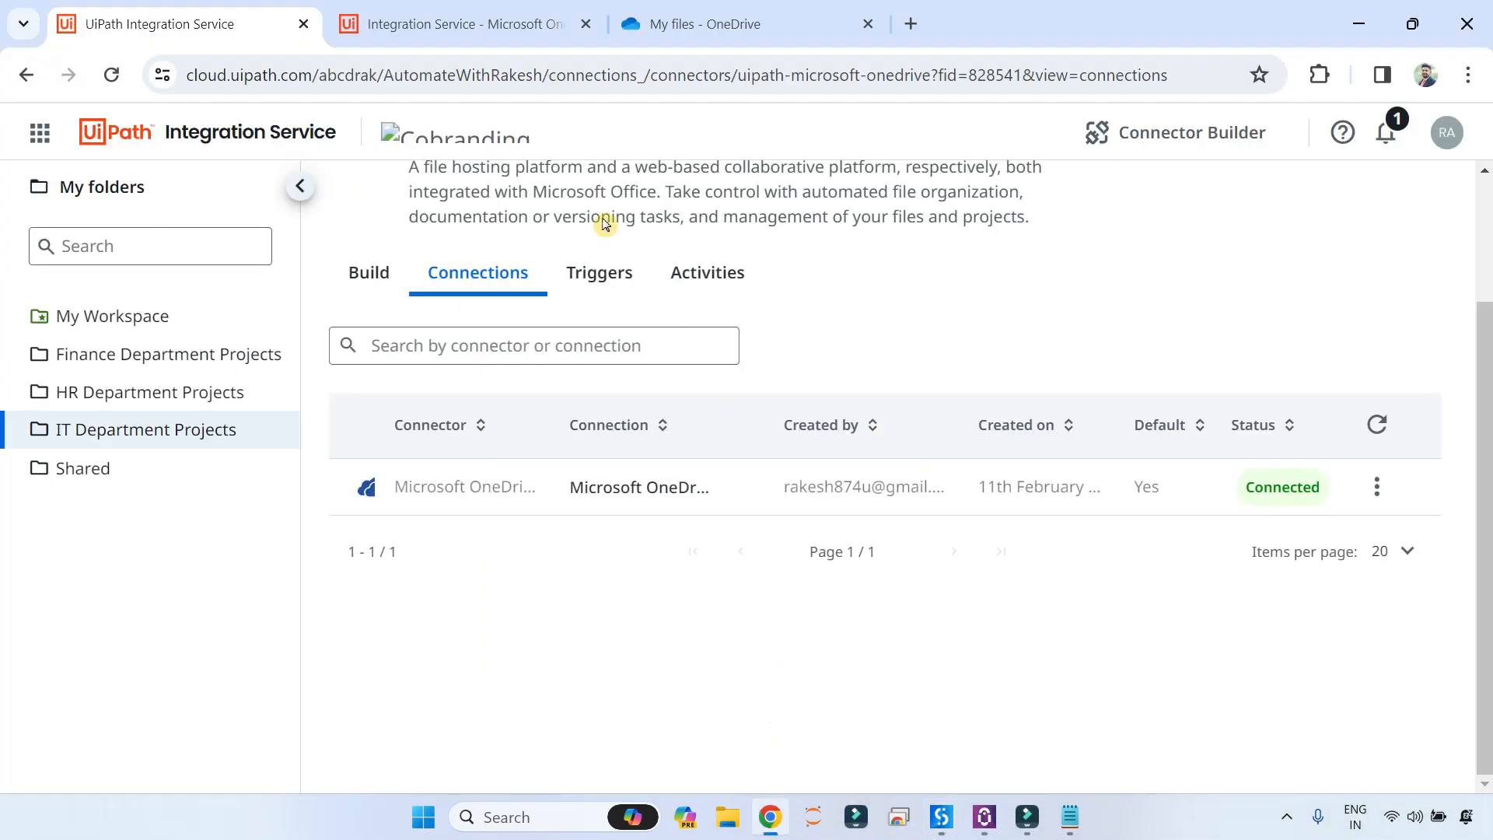
pyautogui.click(691, 13)
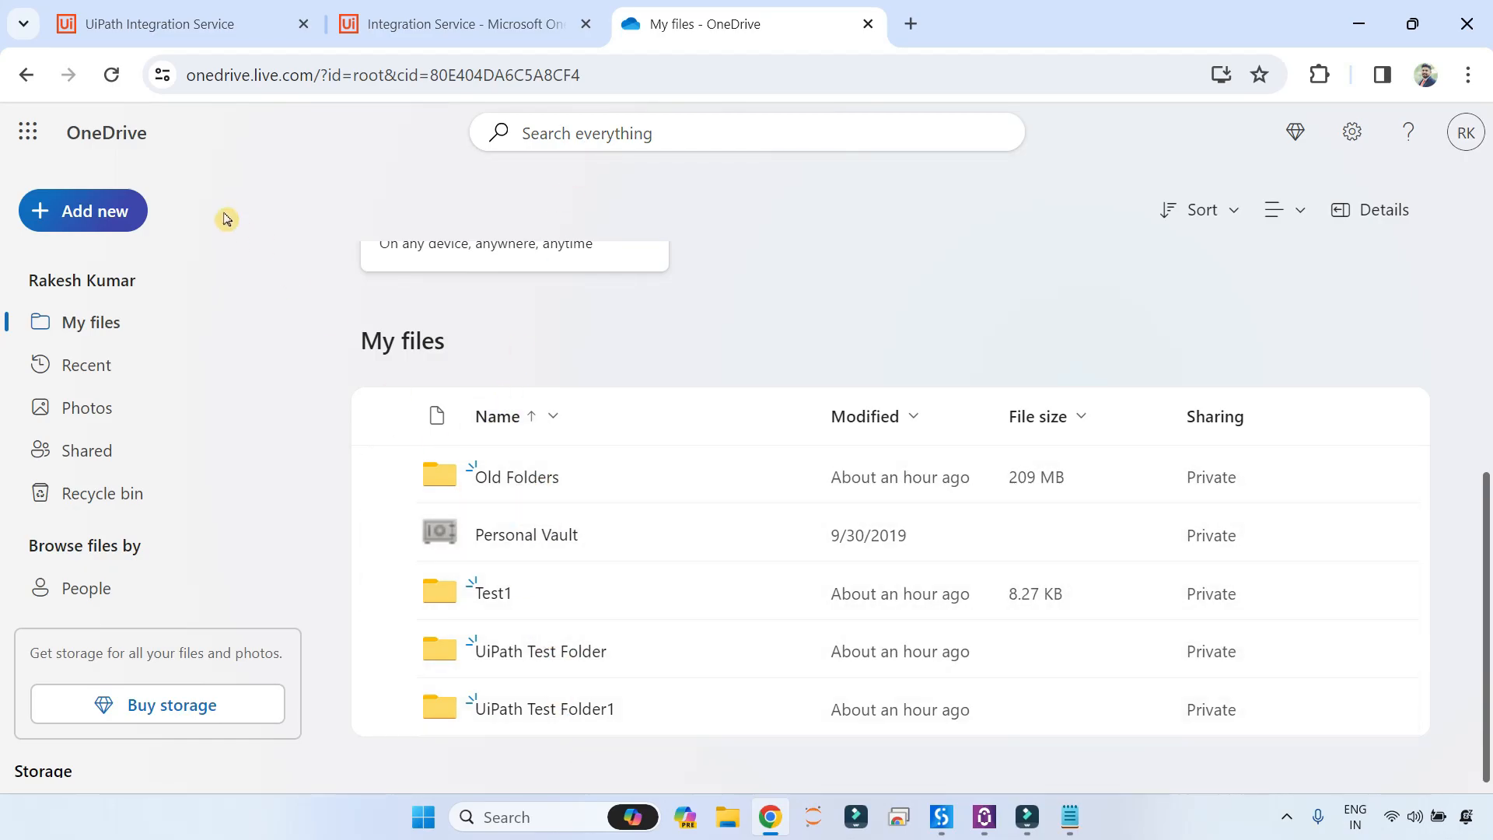
pyautogui.click(111, 75)
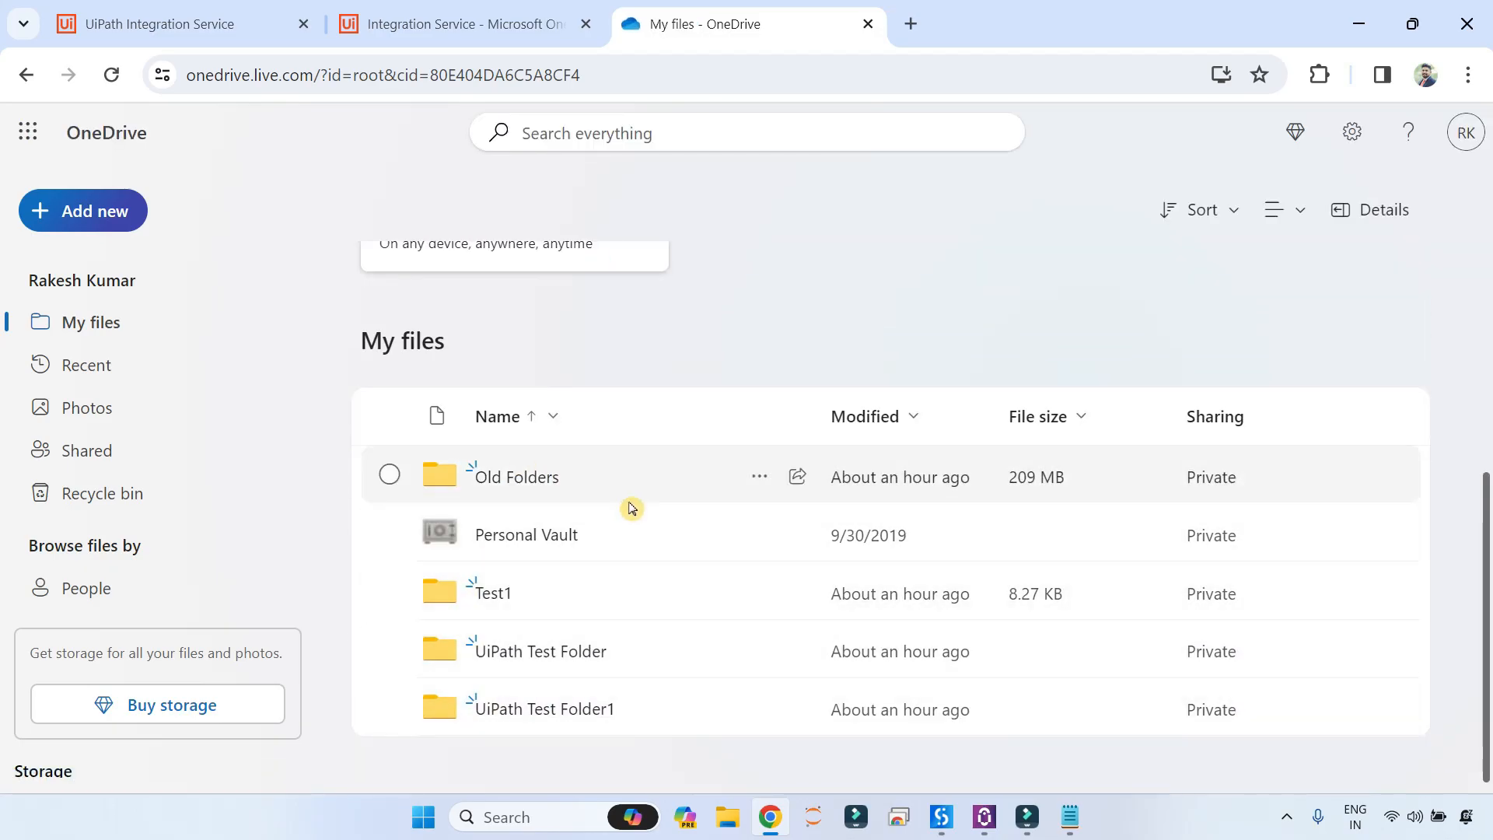
pyautogui.moveTo(943, 822)
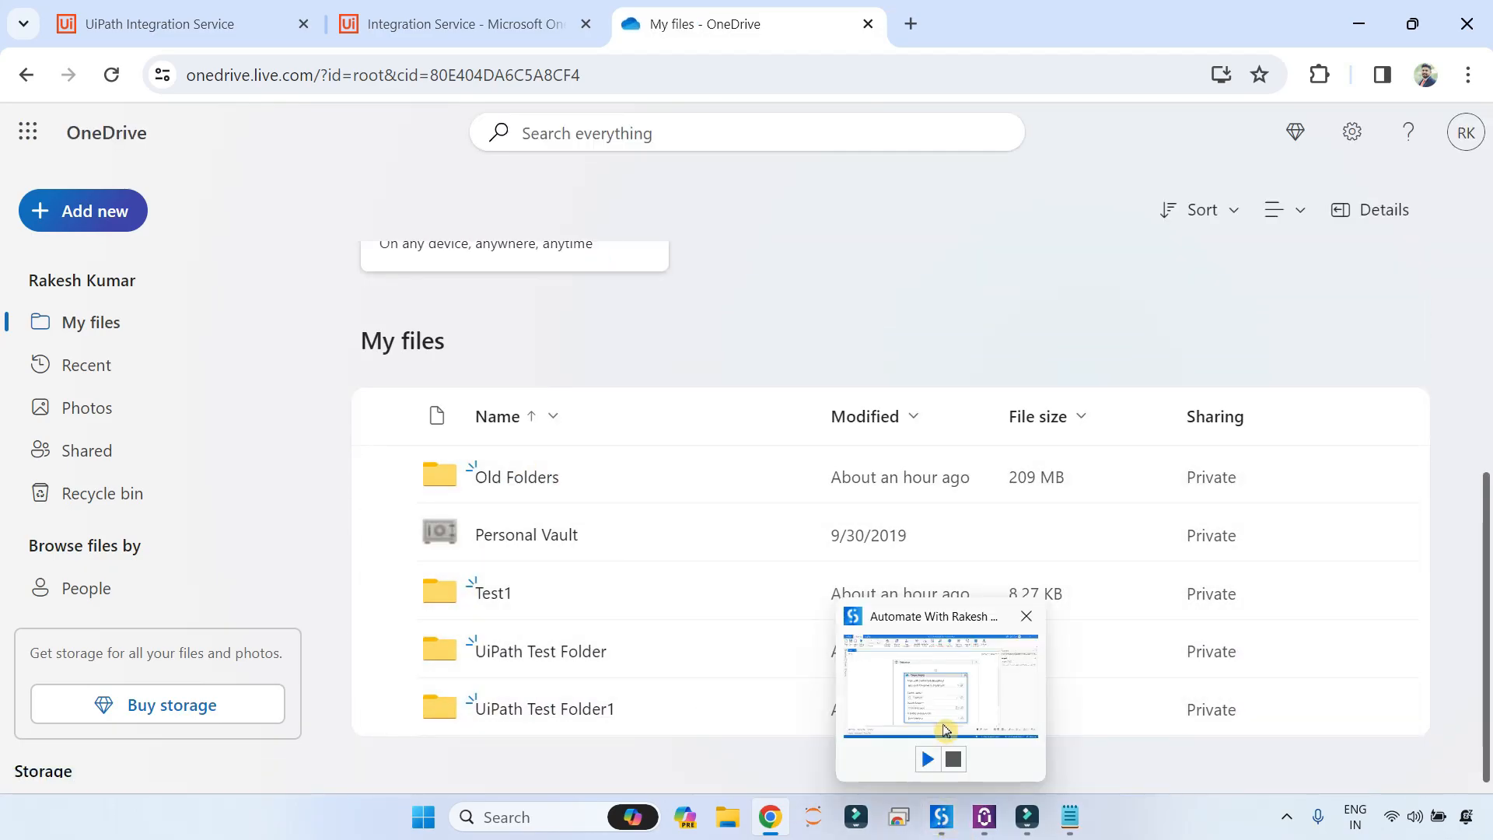
# Step: Return to UiPath Studio, run the Main workflow file, and check the Create Folder activity's execution status
pyautogui.click(945, 728)
pyautogui.click(136, 61)
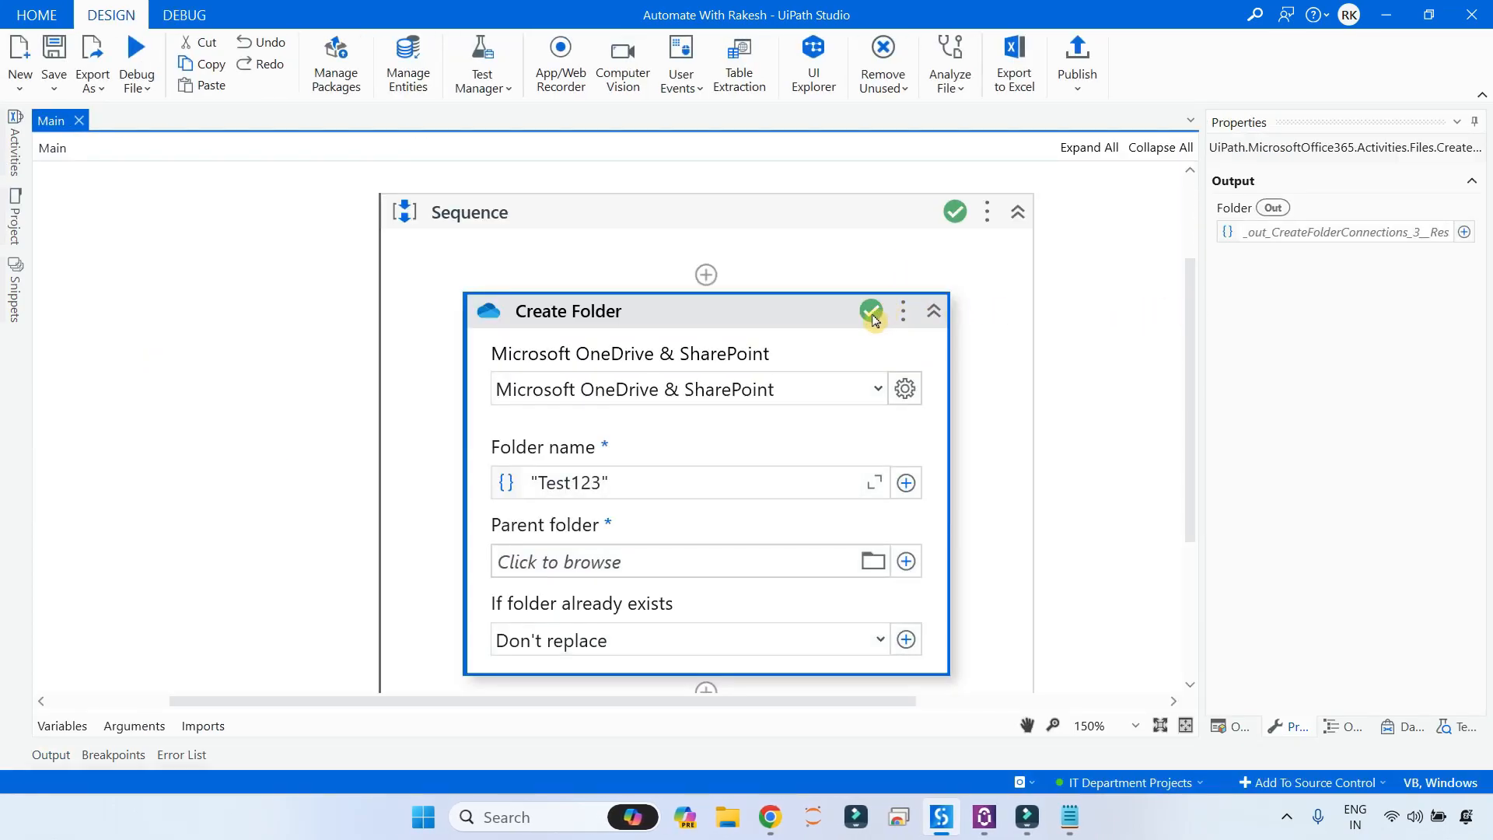
pyautogui.moveTo(874, 320)
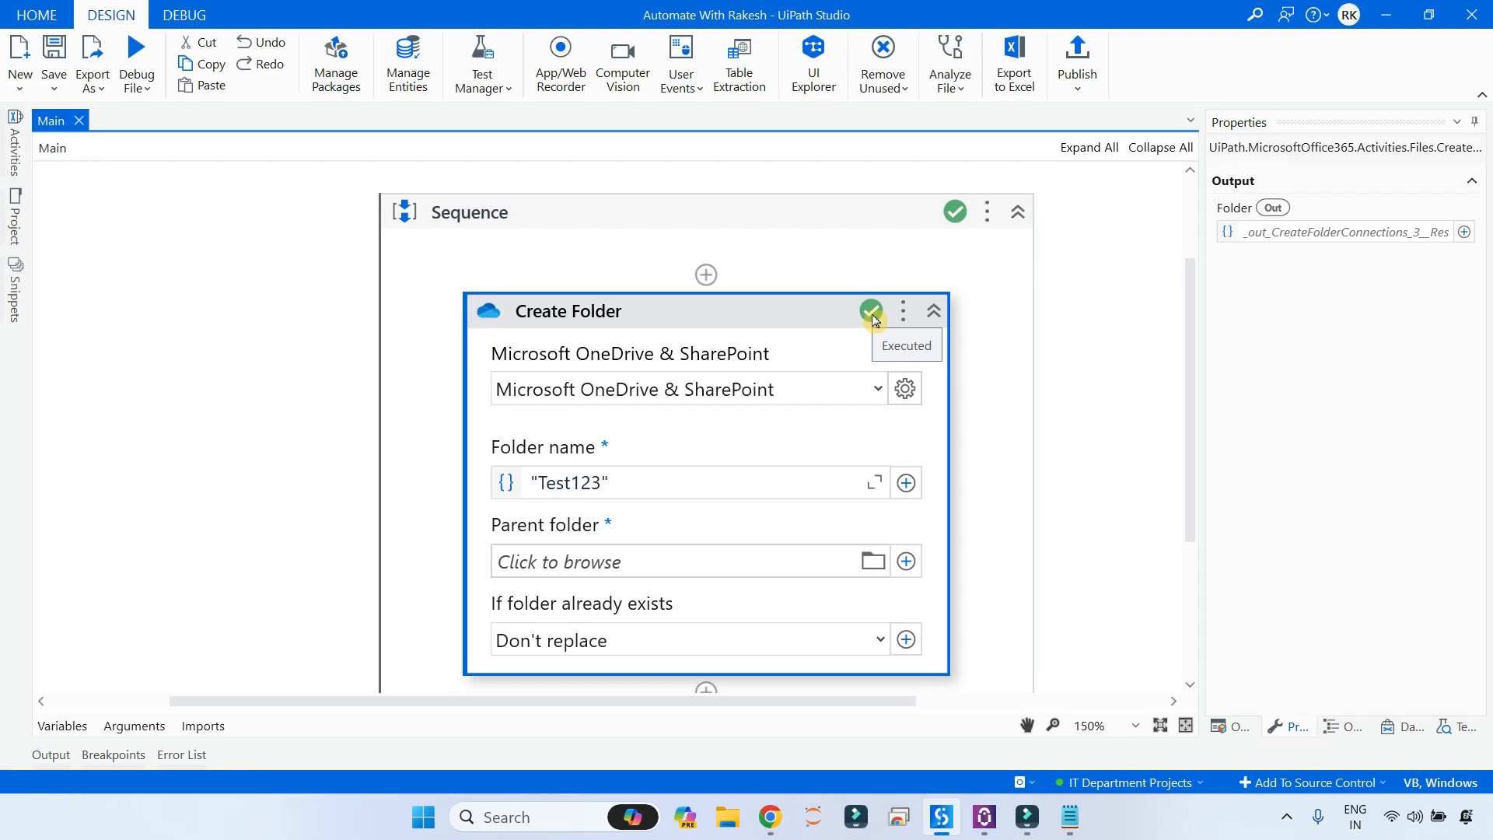
# Step: Switch to OneDrive in Chrome and refresh My files to look for the Test123 folder
pyautogui.moveTo(770, 816)
pyautogui.click(789, 742)
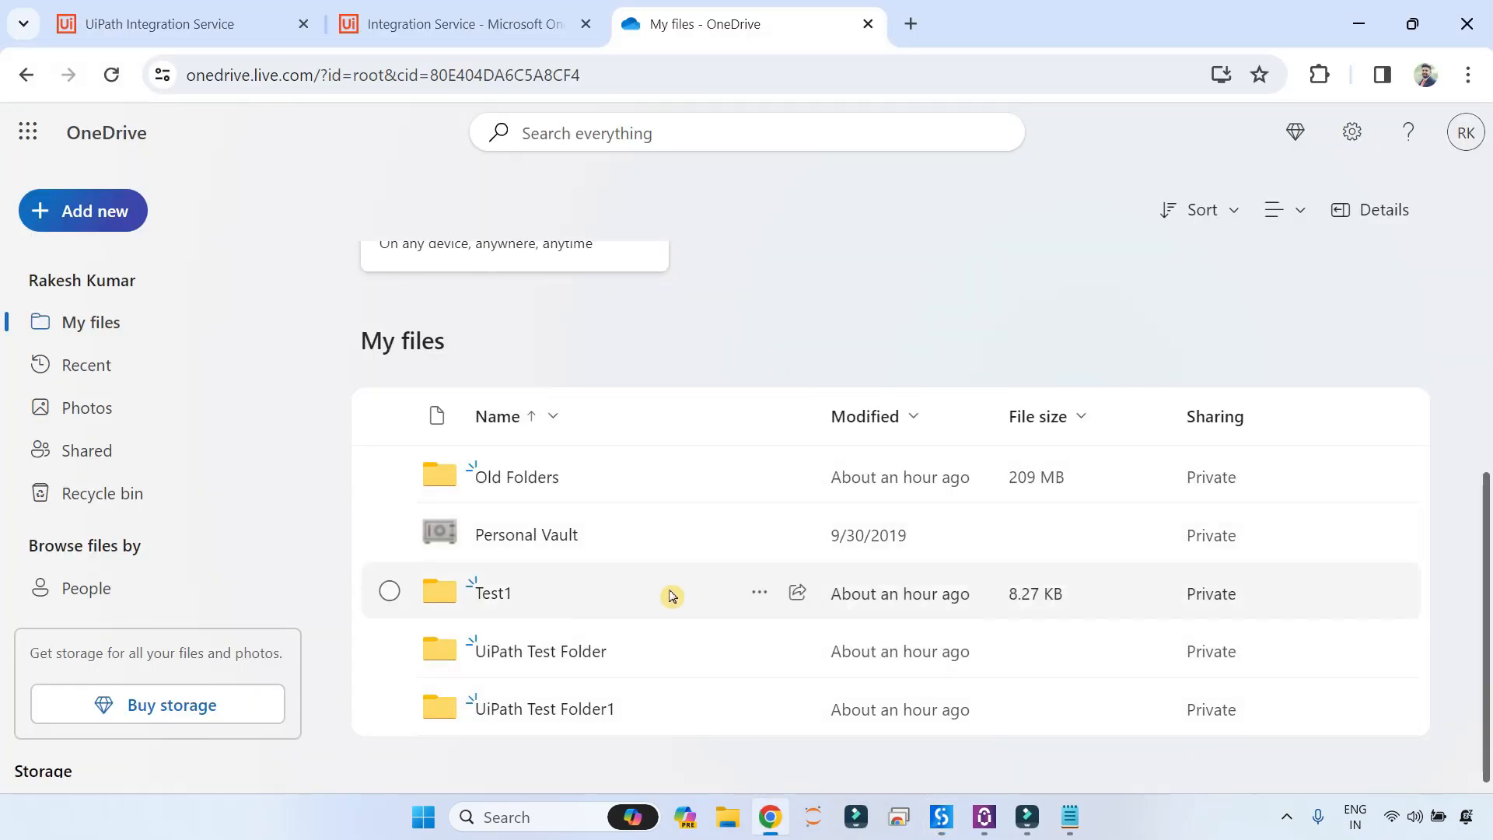
pyautogui.click(111, 75)
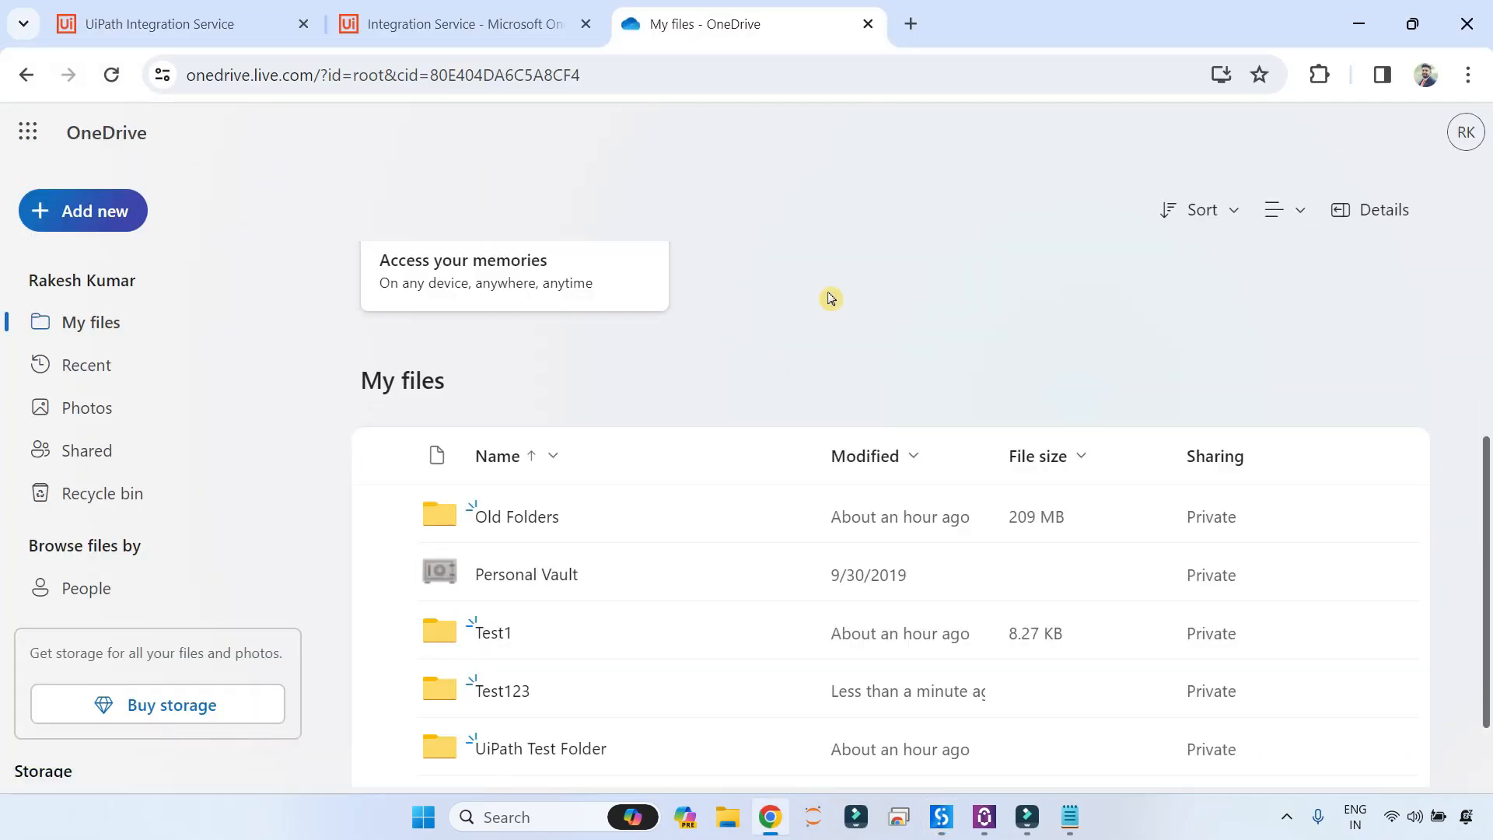
pyautogui.scroll(-2, 749, 445)
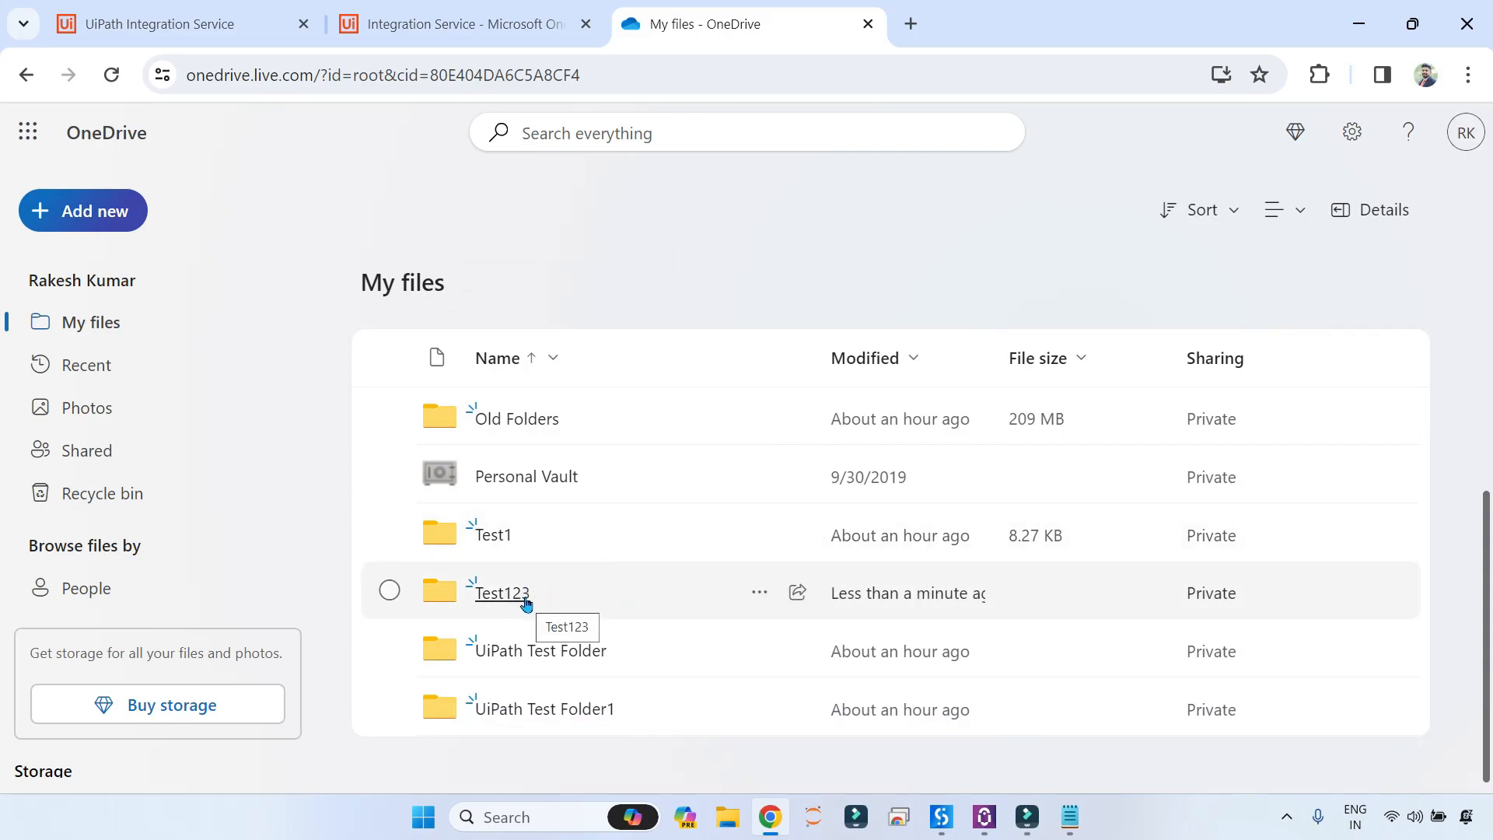
# Step: Return to UiPath Studio and examine the other Office 365 Files activities available for the workflow
pyautogui.click(941, 817)
pyautogui.click(14, 167)
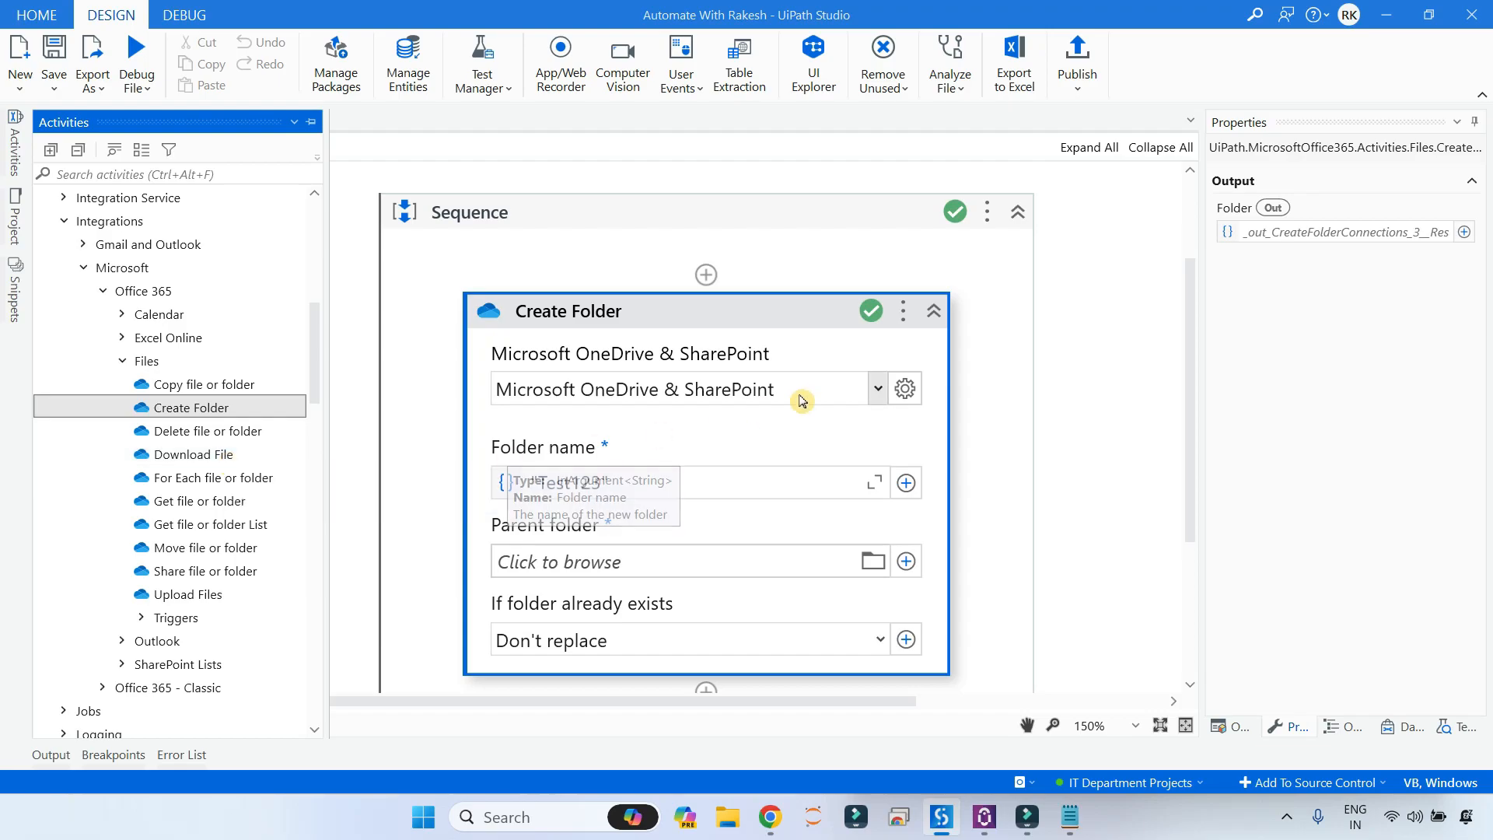
pyautogui.click(1109, 359)
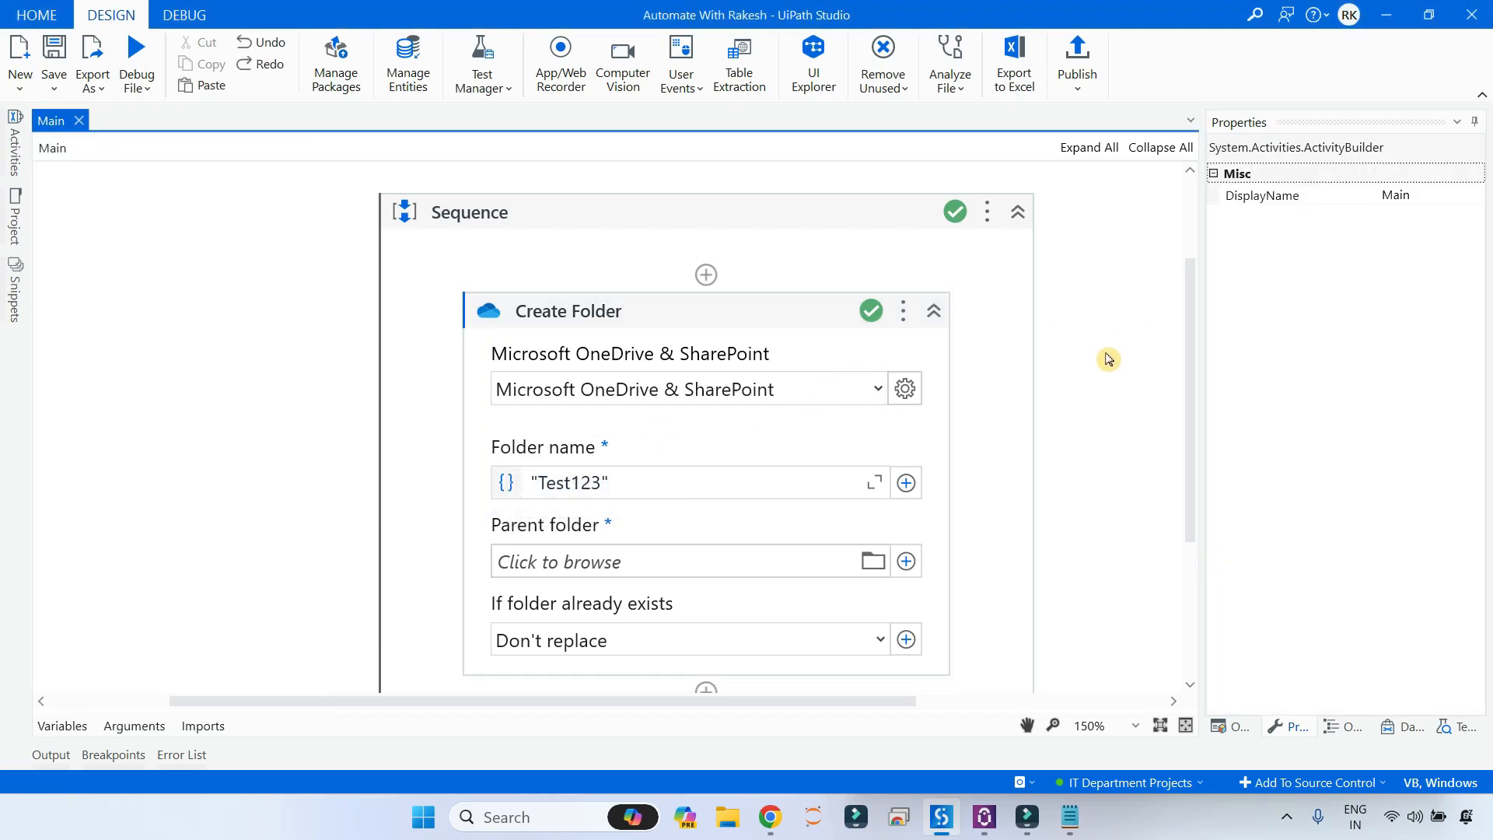
# Step: Switch to Integration Service in Chrome and view the triggers of the Microsoft OneDrive & SharePoint connector
pyautogui.moveTo(774, 814)
pyautogui.click(785, 726)
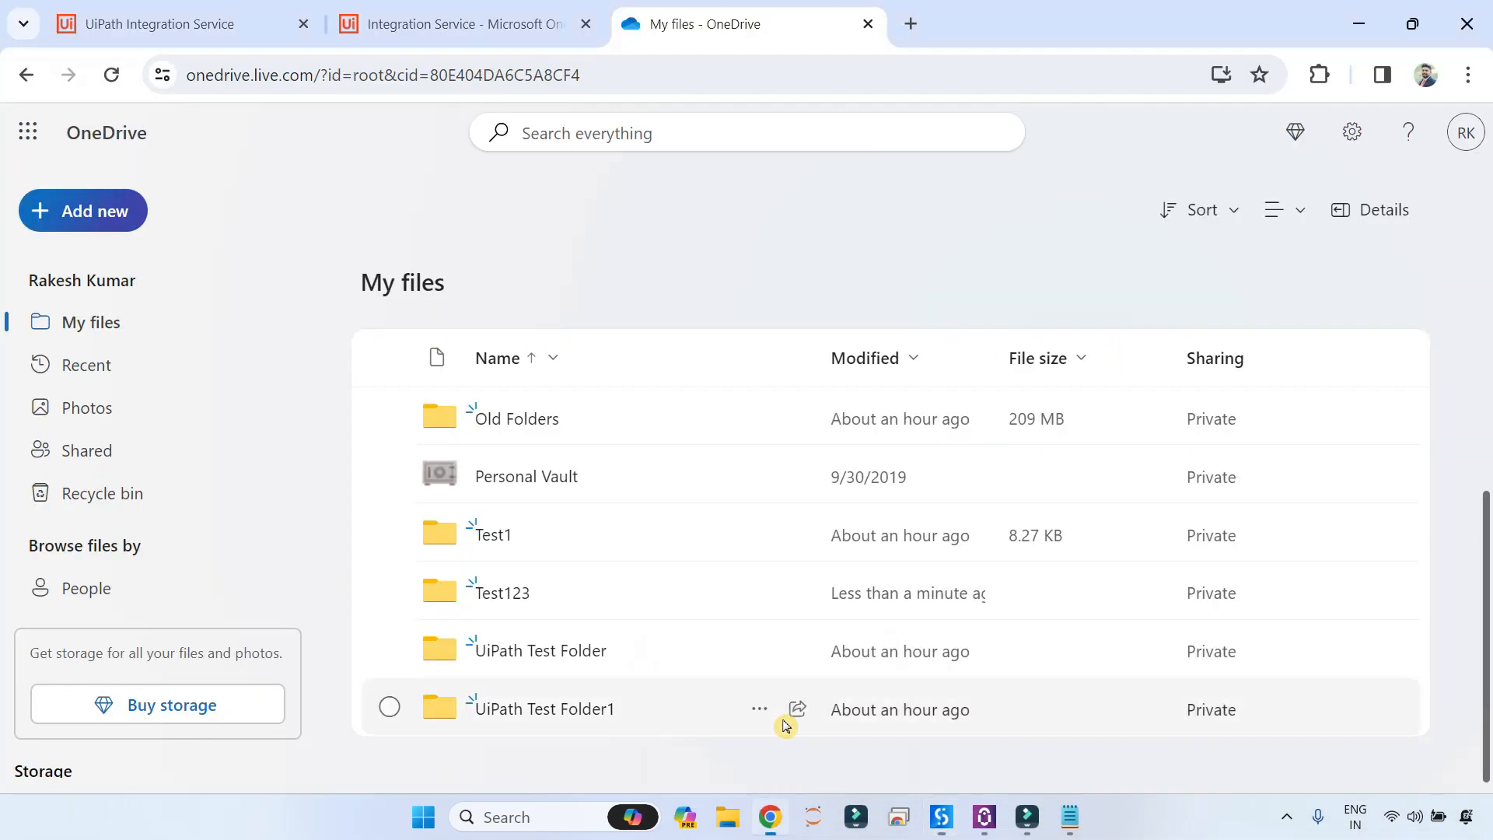
pyautogui.click(179, 25)
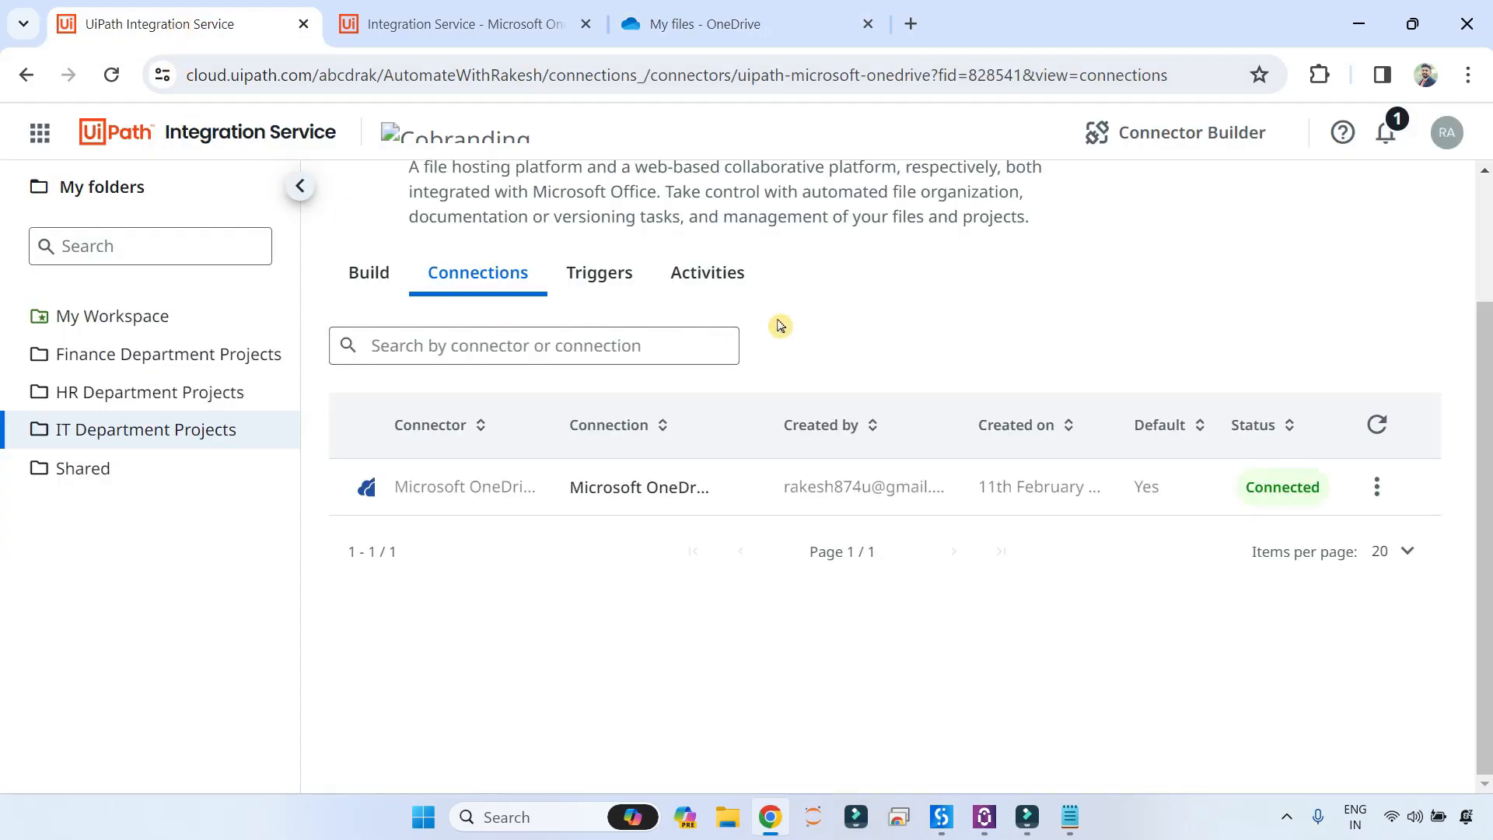
pyautogui.click(602, 276)
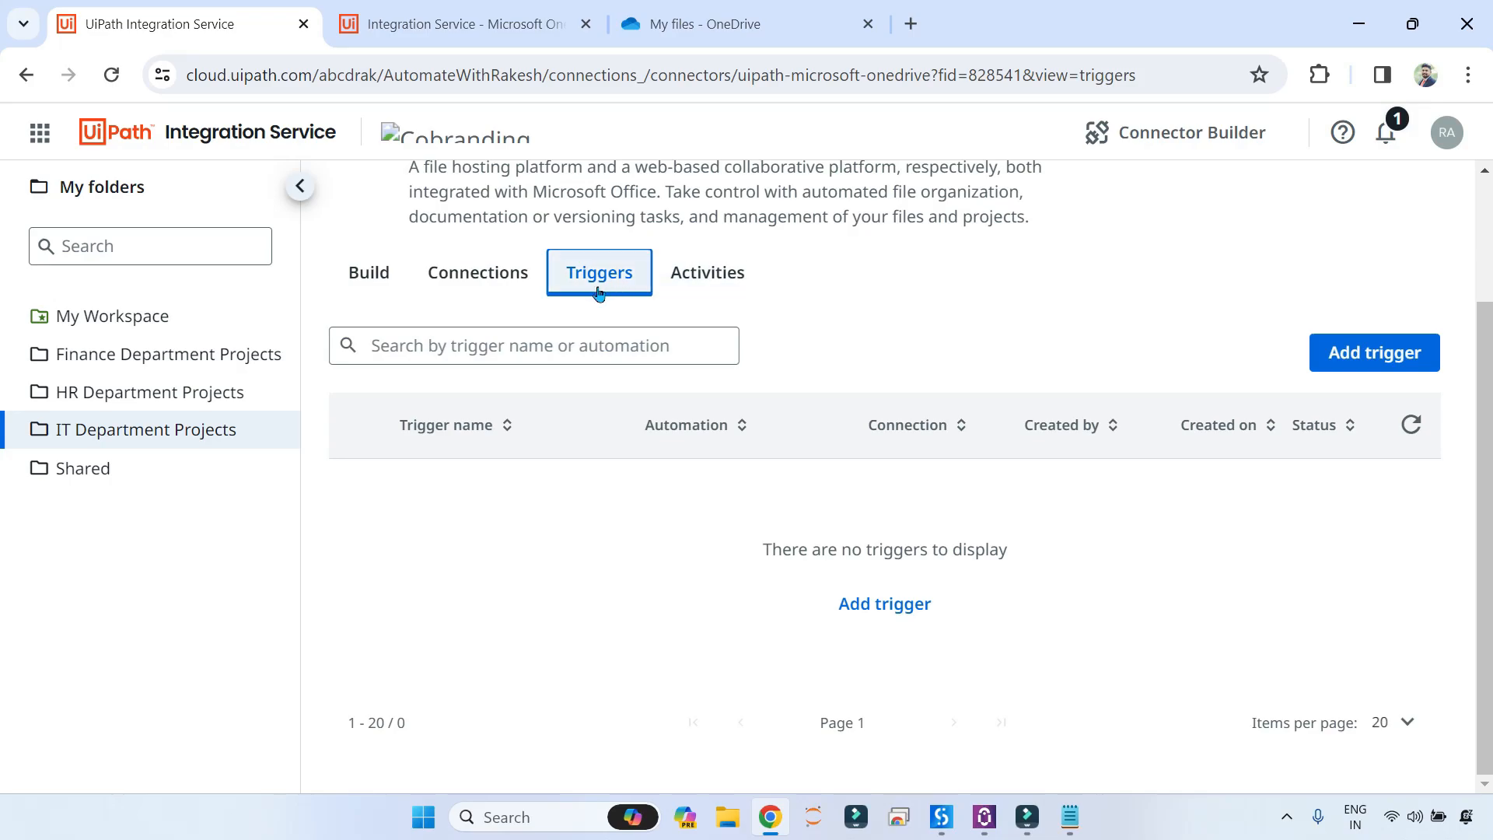
pyautogui.scroll(2, 553, 302)
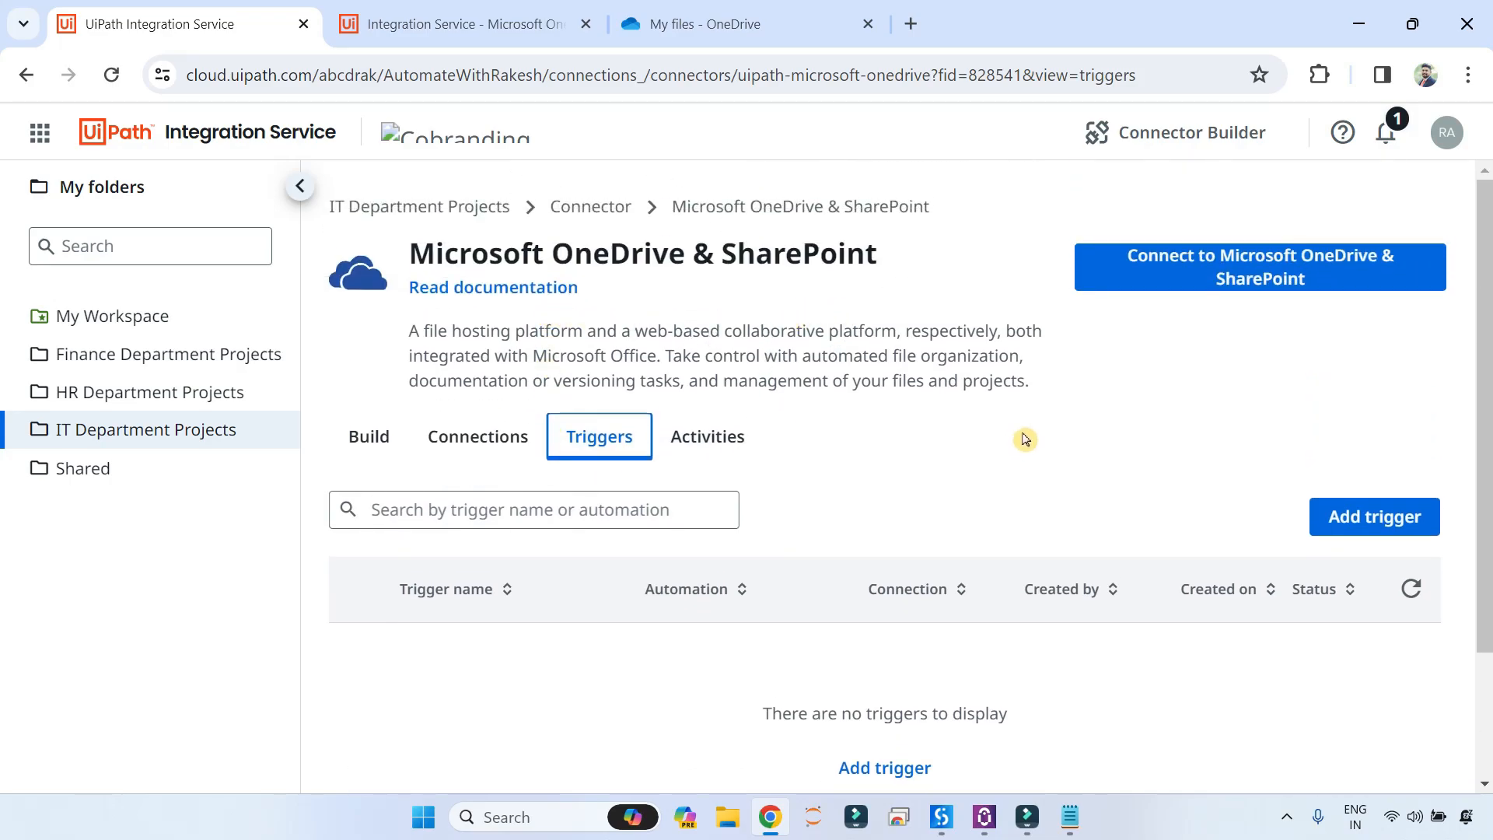
# Step: Examine the connectors, connections and triggers of the IT Department Projects folder, including the actions available for the OneDrive & SharePoint connection
pyautogui.click(156, 433)
pyautogui.click(424, 208)
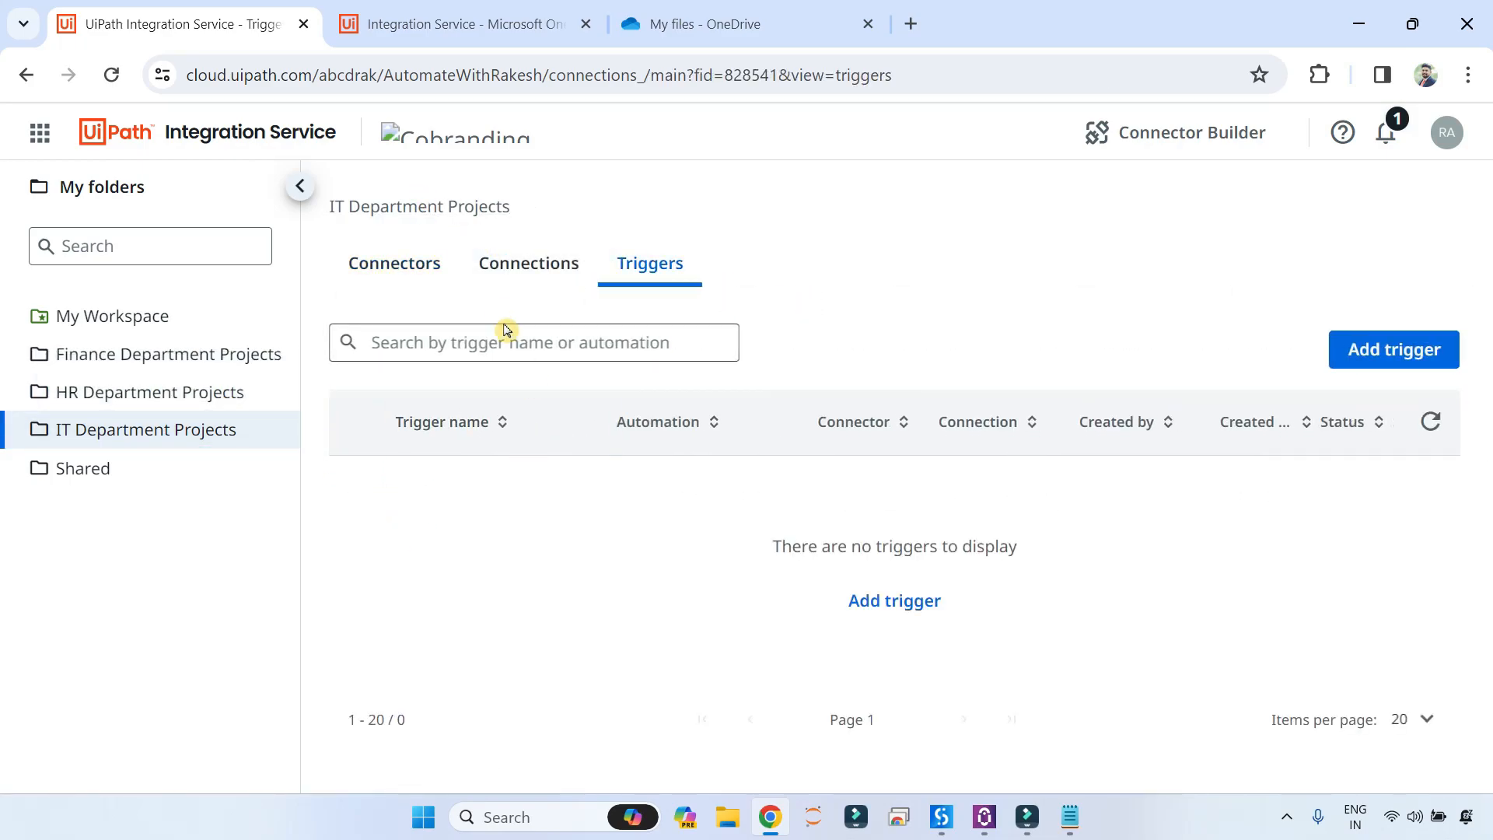
pyautogui.click(416, 278)
pyautogui.click(548, 278)
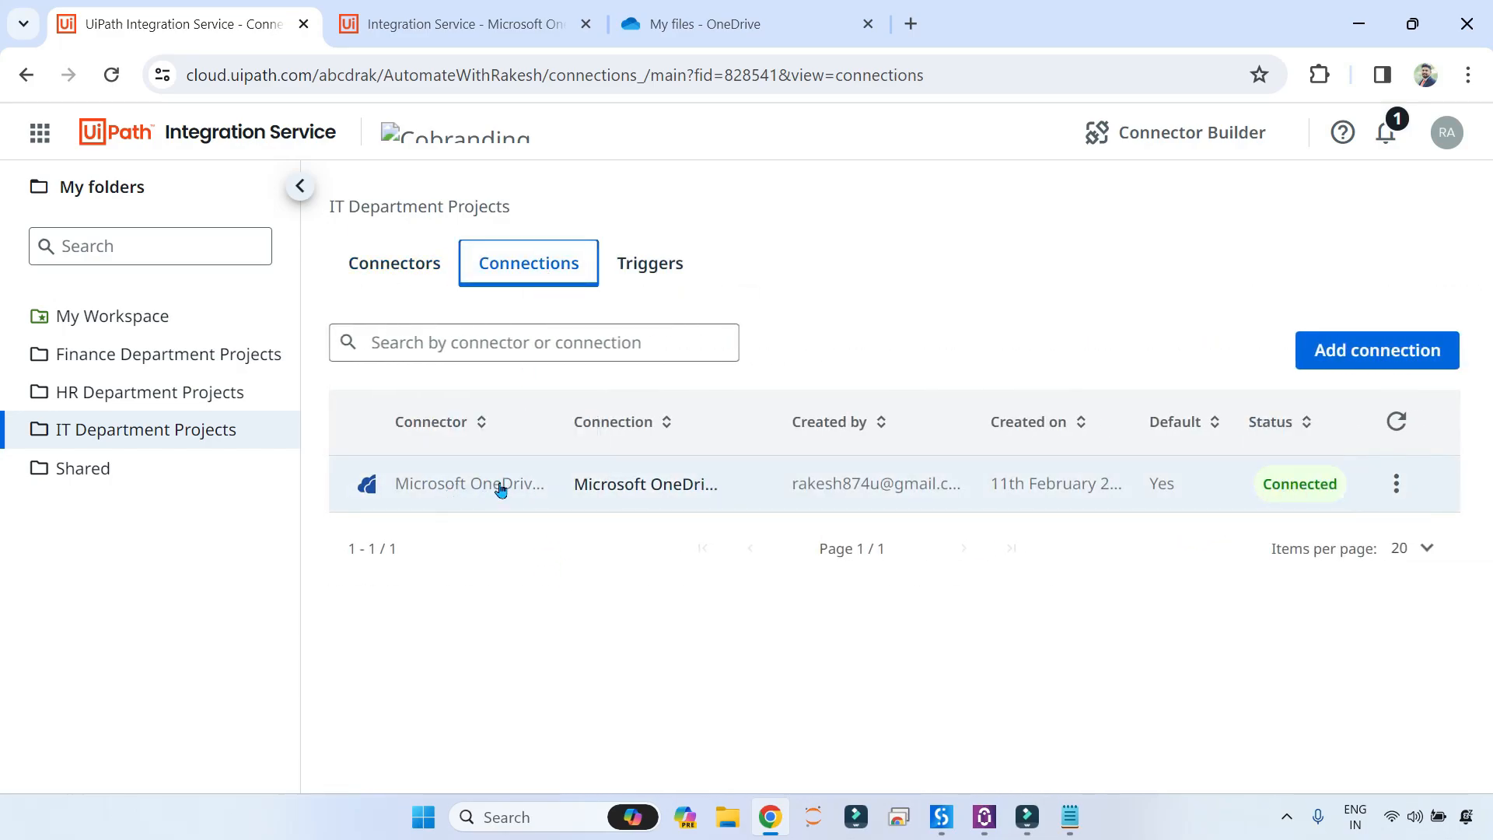
pyautogui.click(1397, 485)
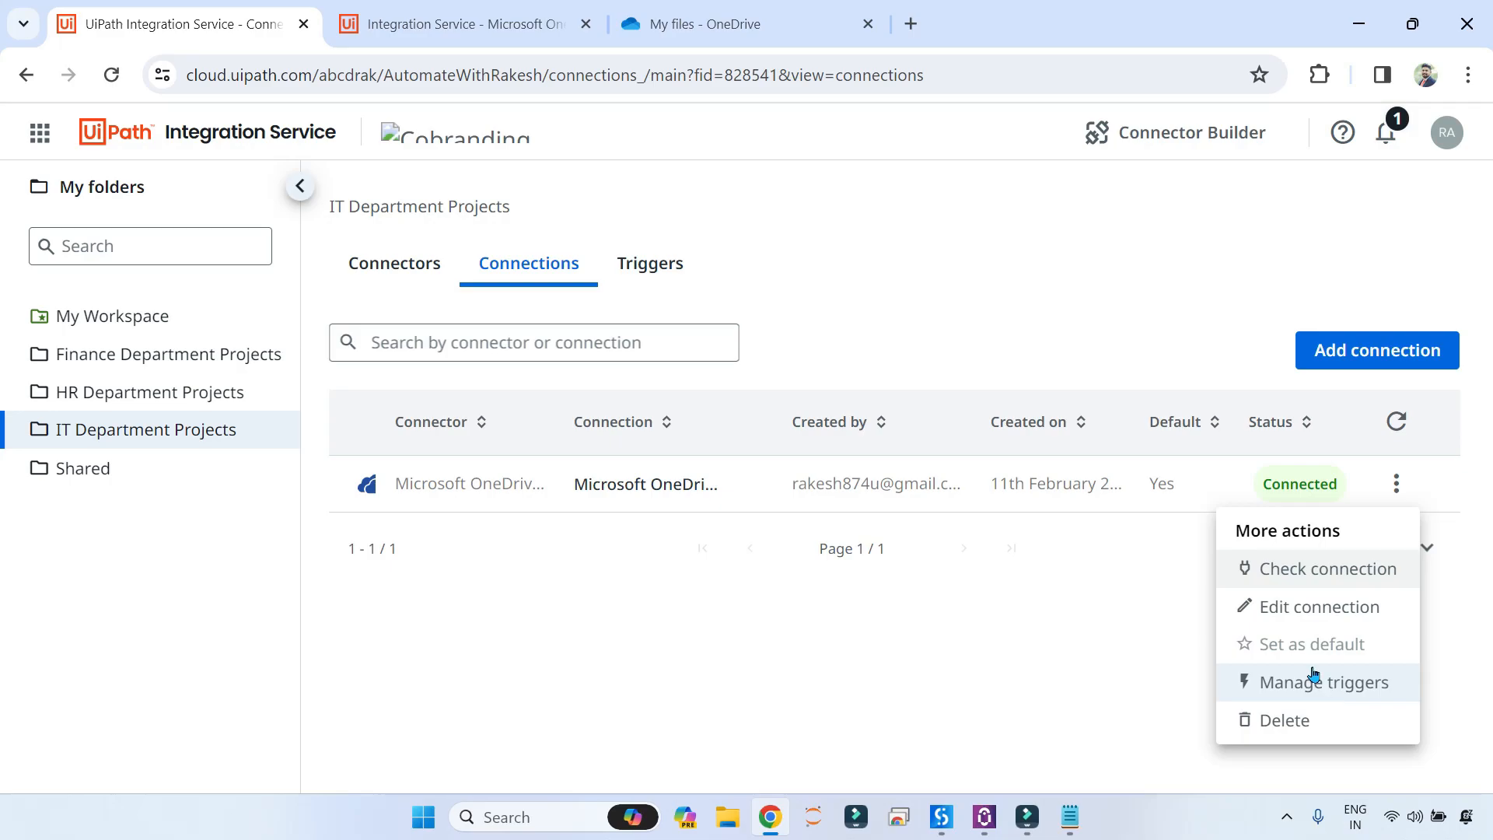
pyautogui.click(647, 279)
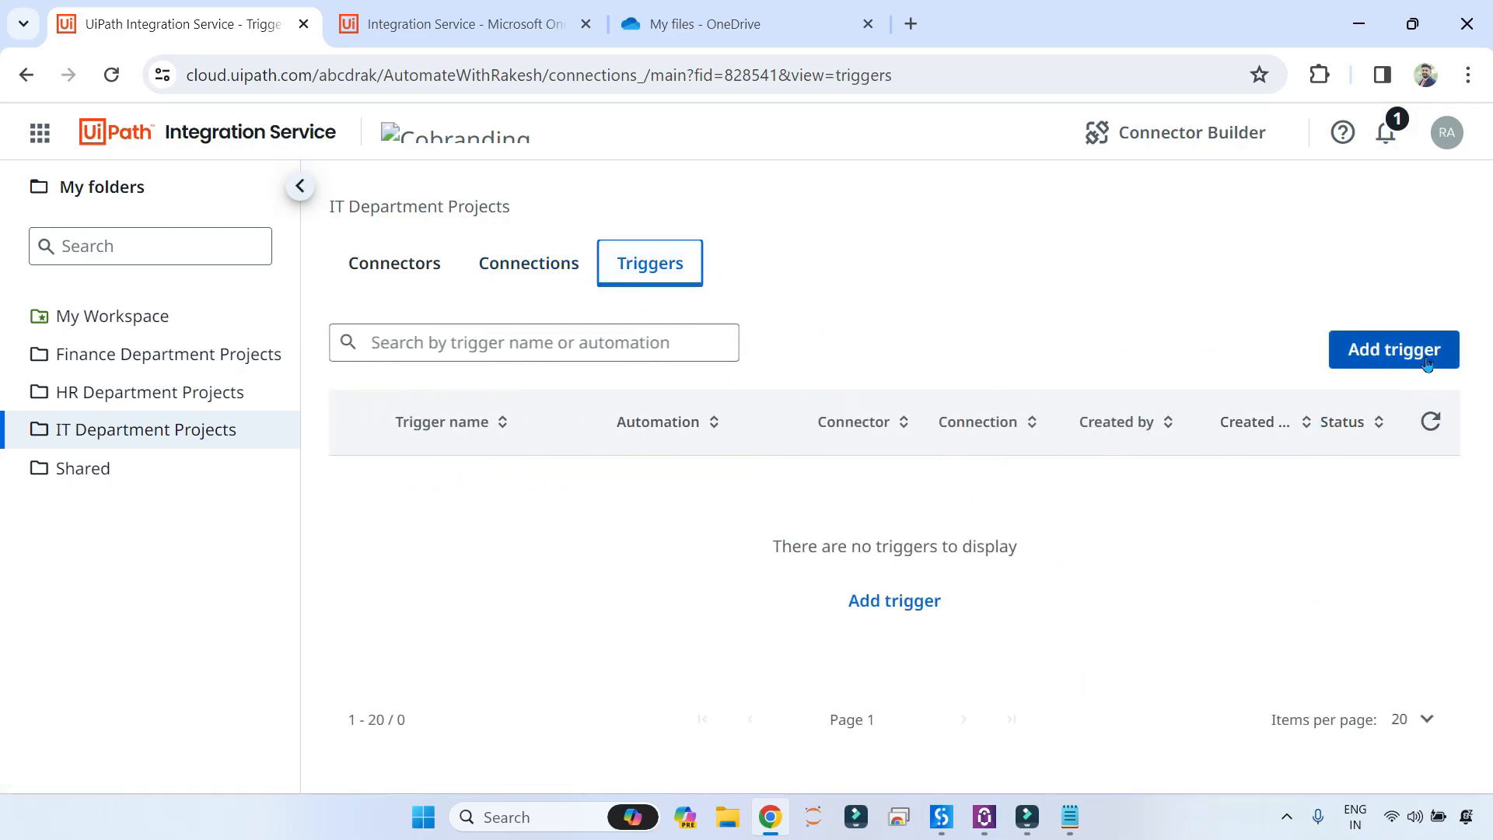
# Step: Open trigger management for the Microsoft OneDrive & SharePoint connection in the IT Department Projects folder
pyautogui.click(553, 279)
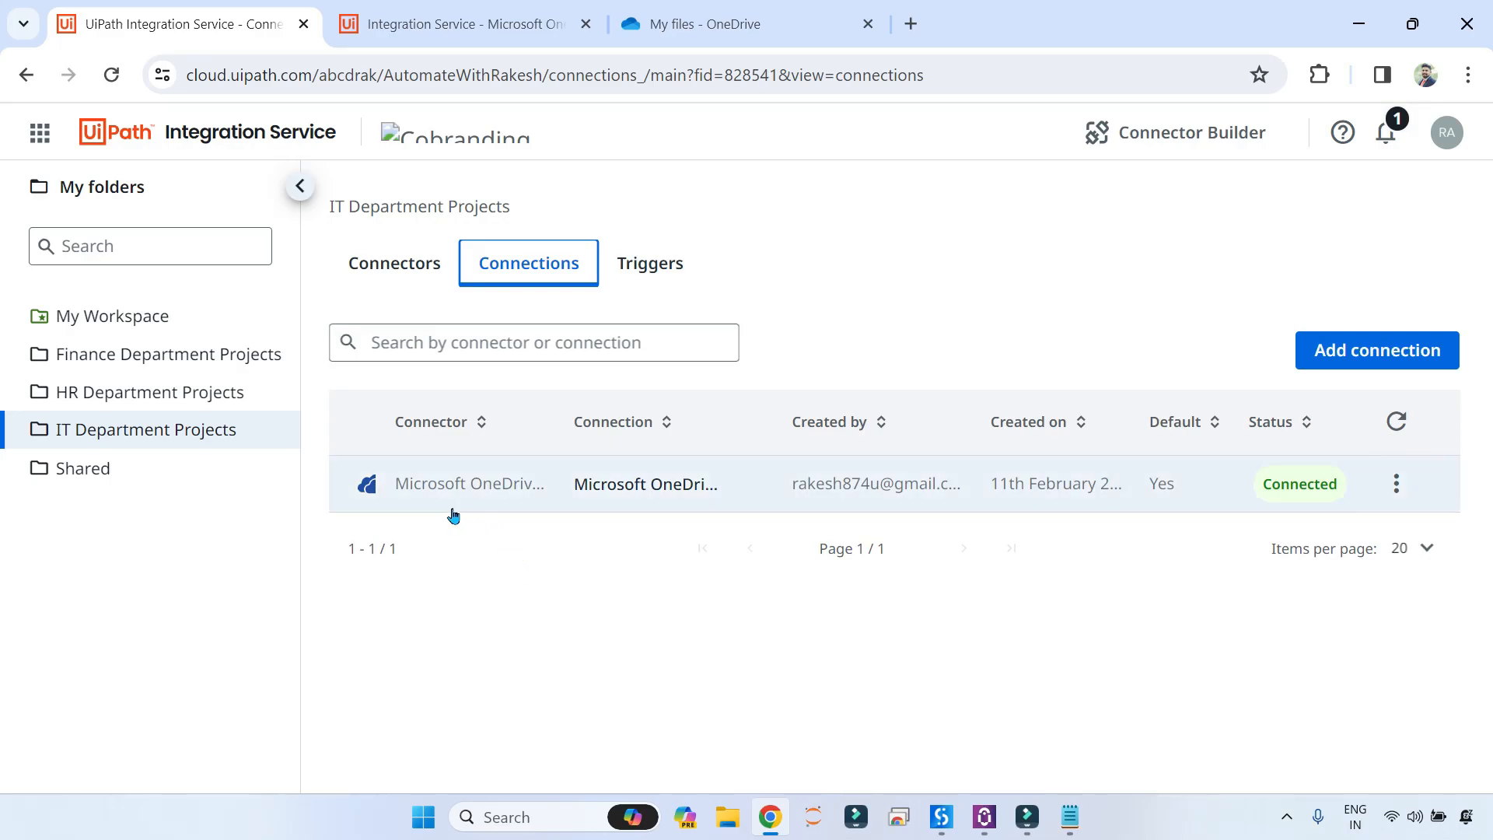
pyautogui.click(1397, 484)
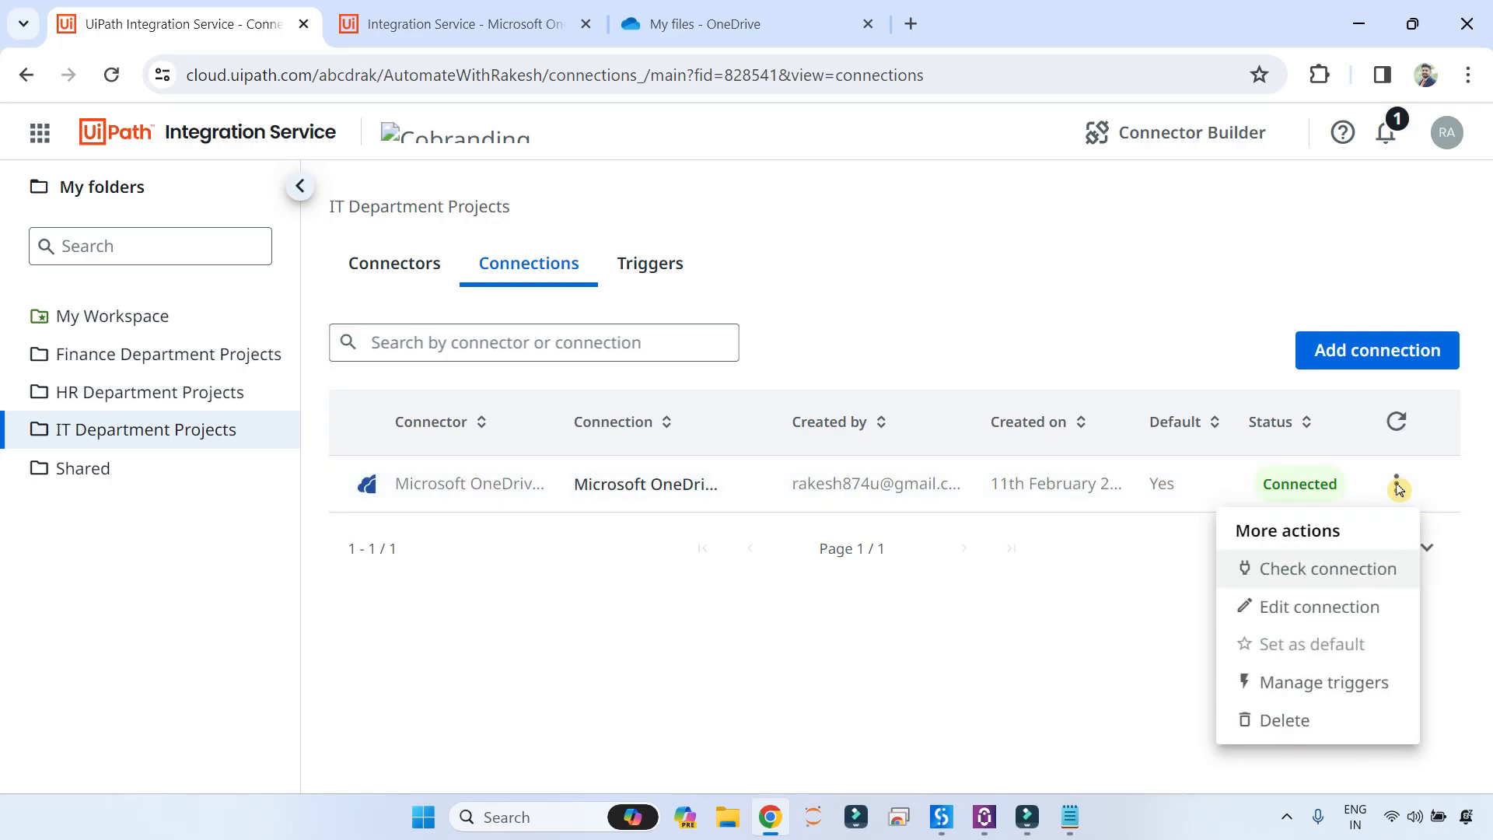
pyautogui.click(1345, 684)
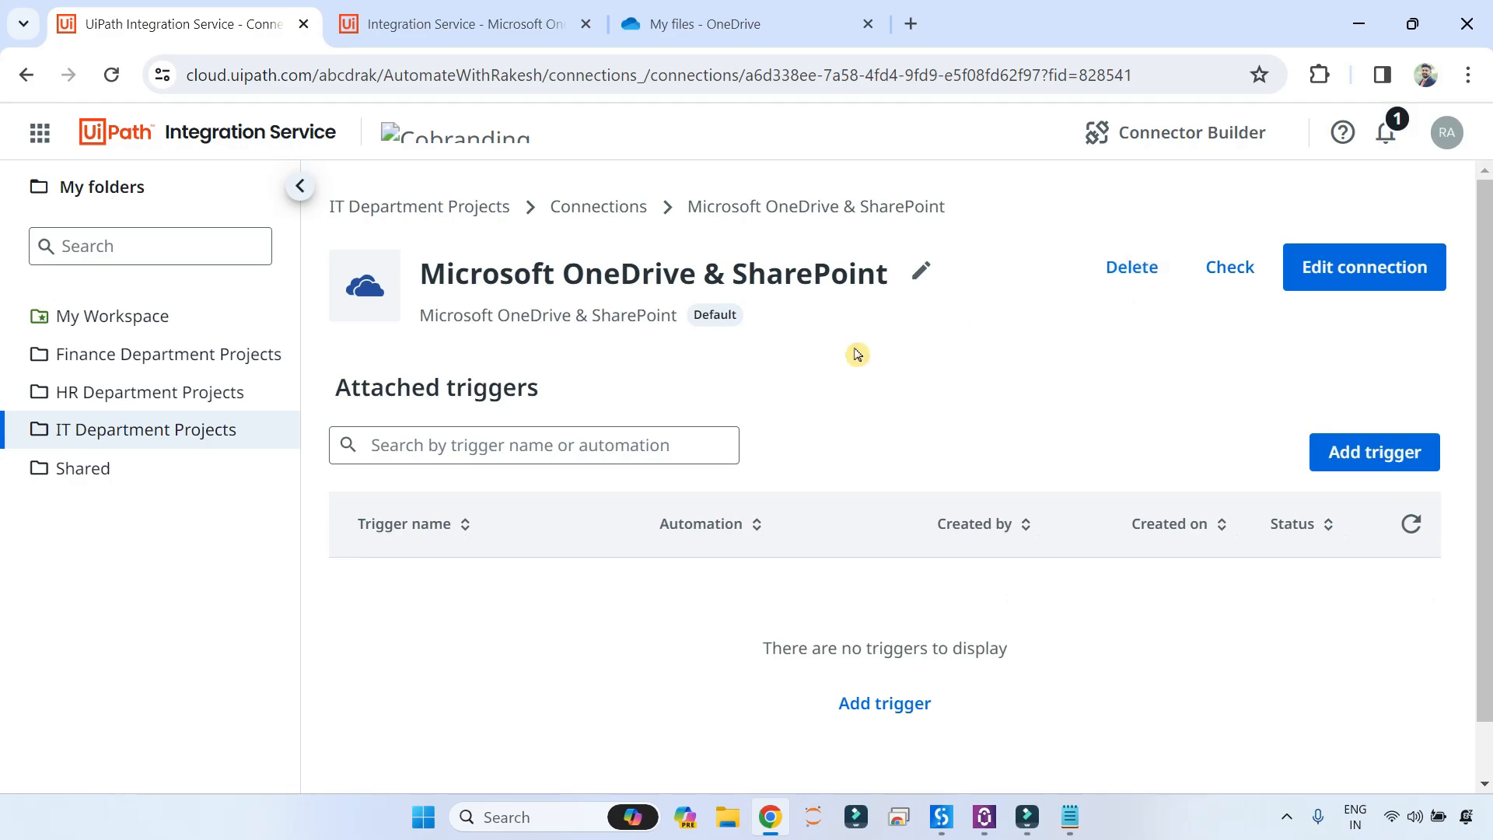
# Step: Start a new trigger for the Microsoft OneDrive & SharePoint connection and choose File Created as its event
pyautogui.scroll(-1, 840, 382)
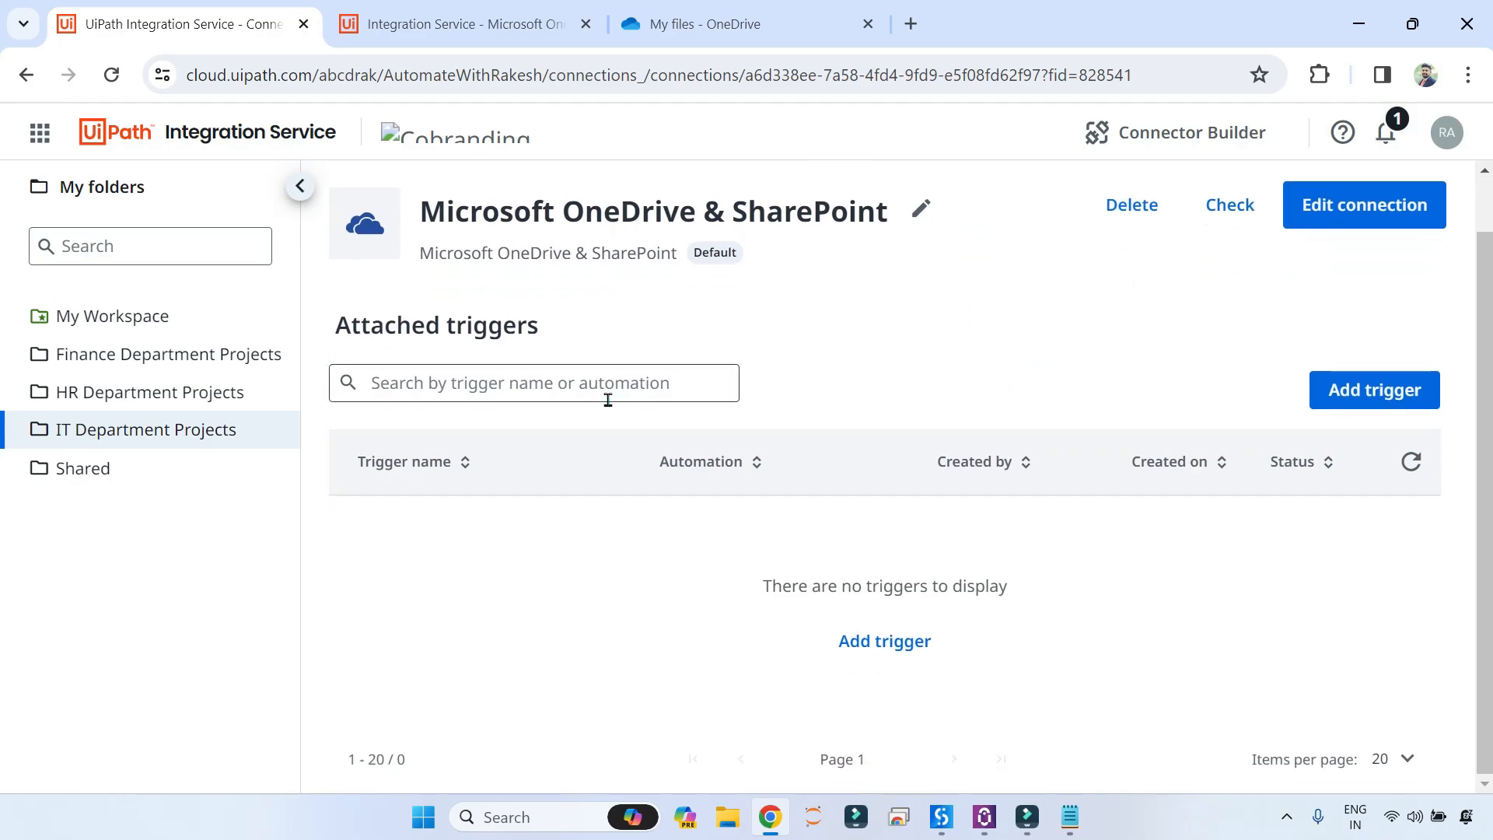
pyautogui.click(1381, 395)
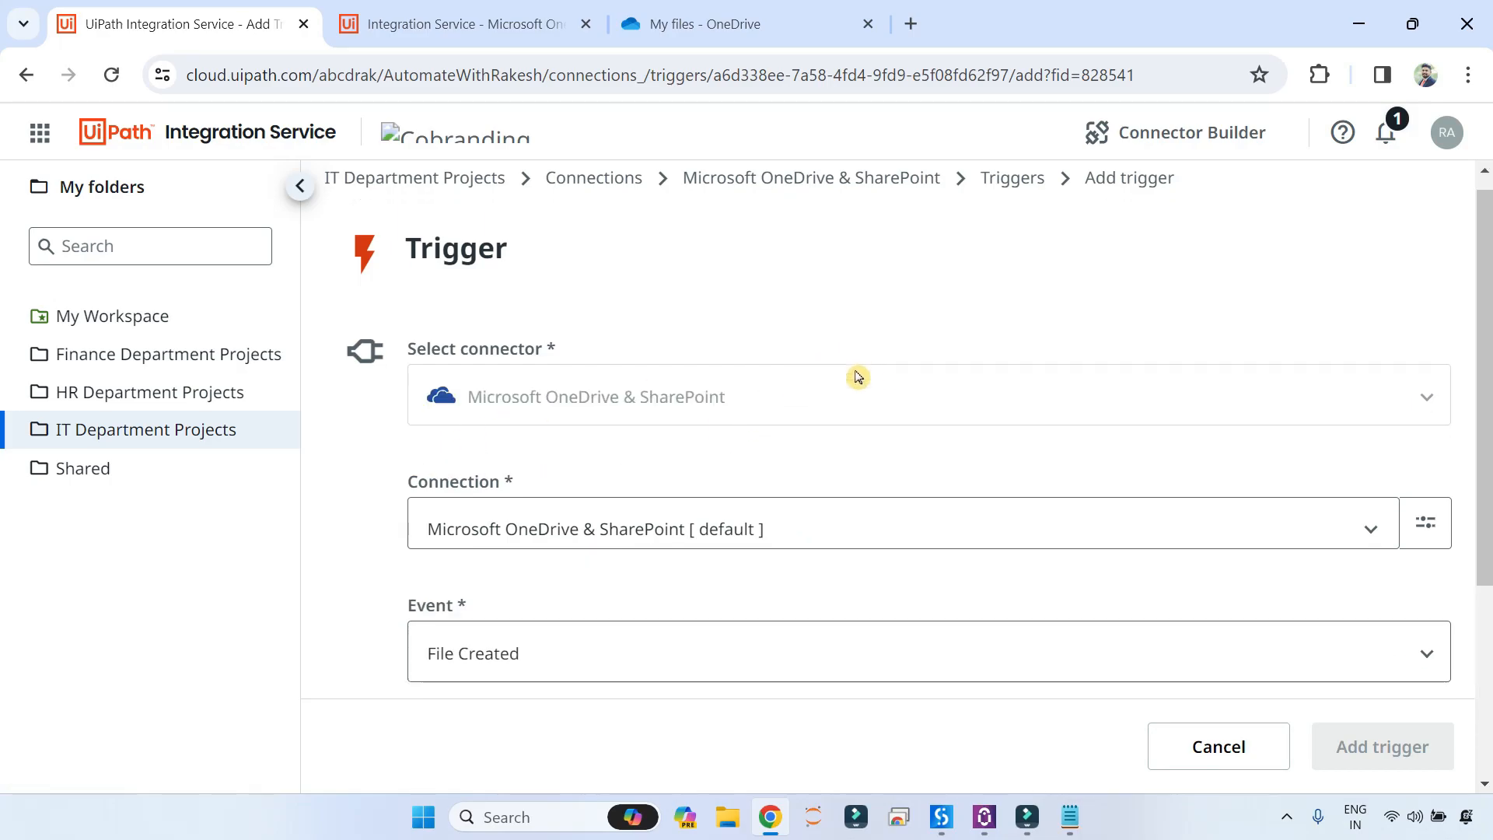
pyautogui.scroll(-3, 855, 376)
pyautogui.scroll(2, 490, 316)
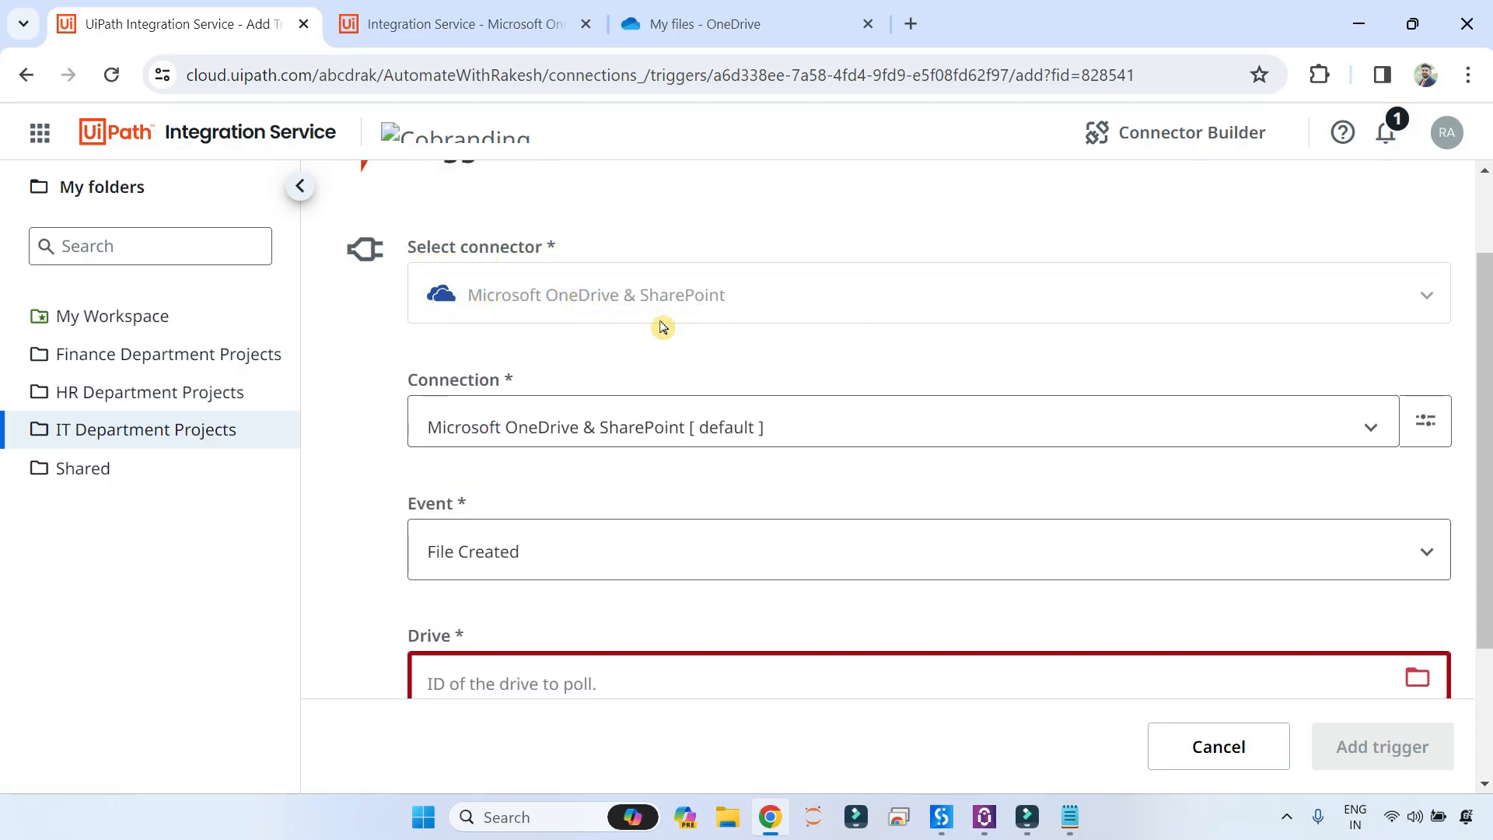
pyautogui.scroll(-1, 495, 436)
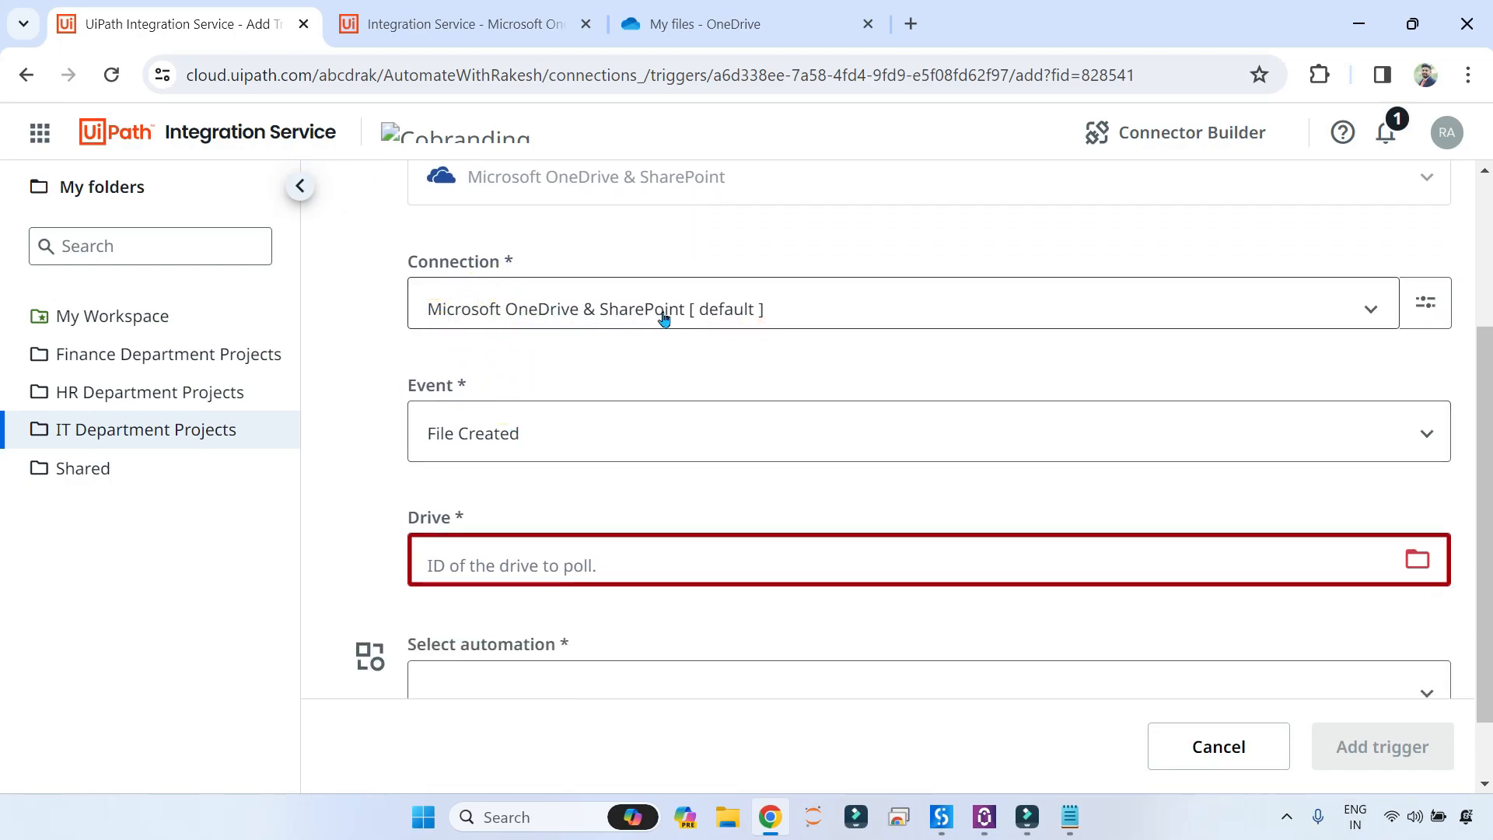
pyautogui.click(1425, 436)
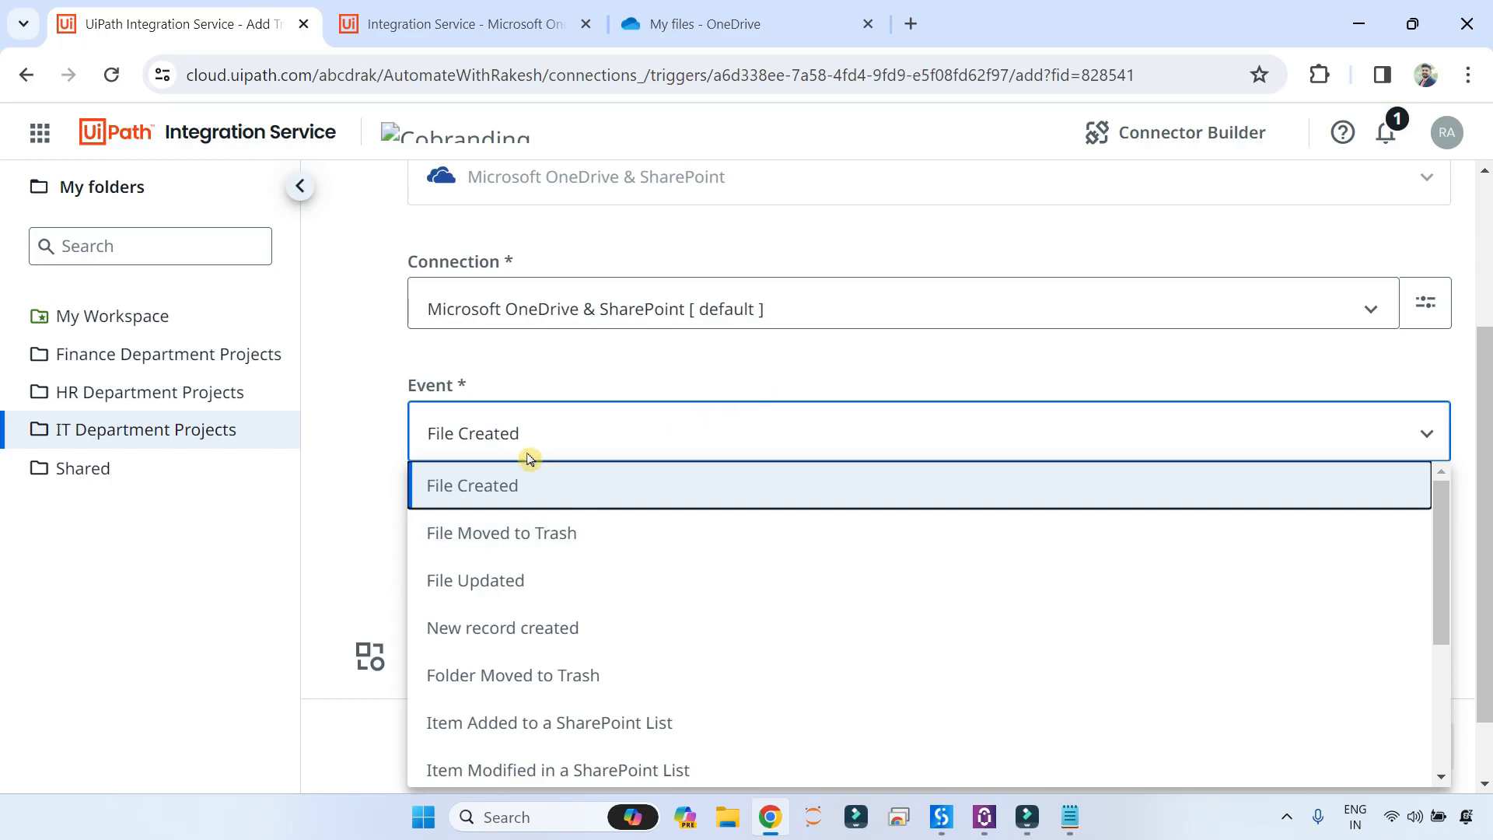
pyautogui.click(490, 490)
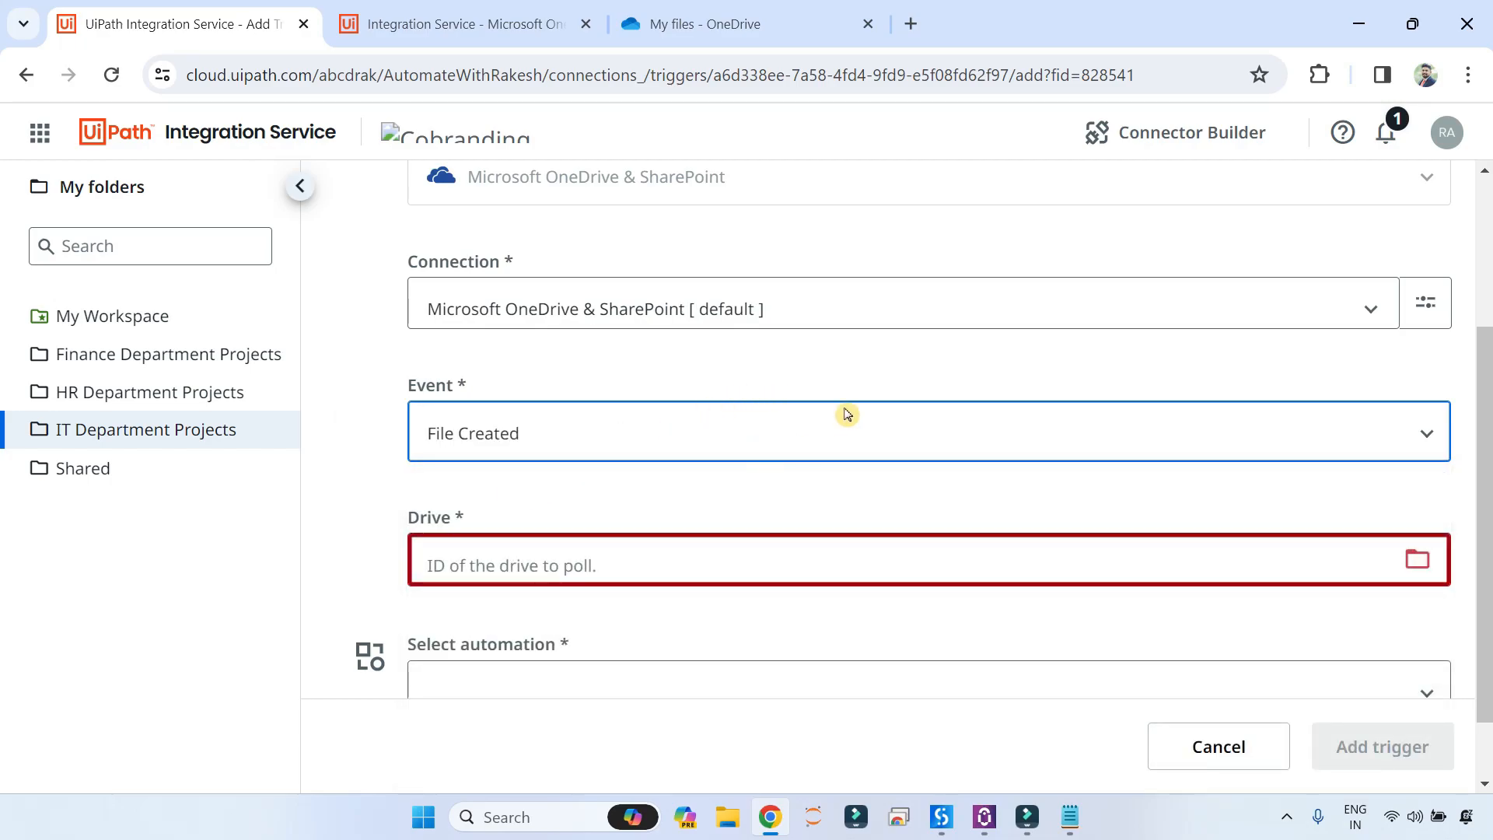
pyautogui.scroll(-1, 846, 413)
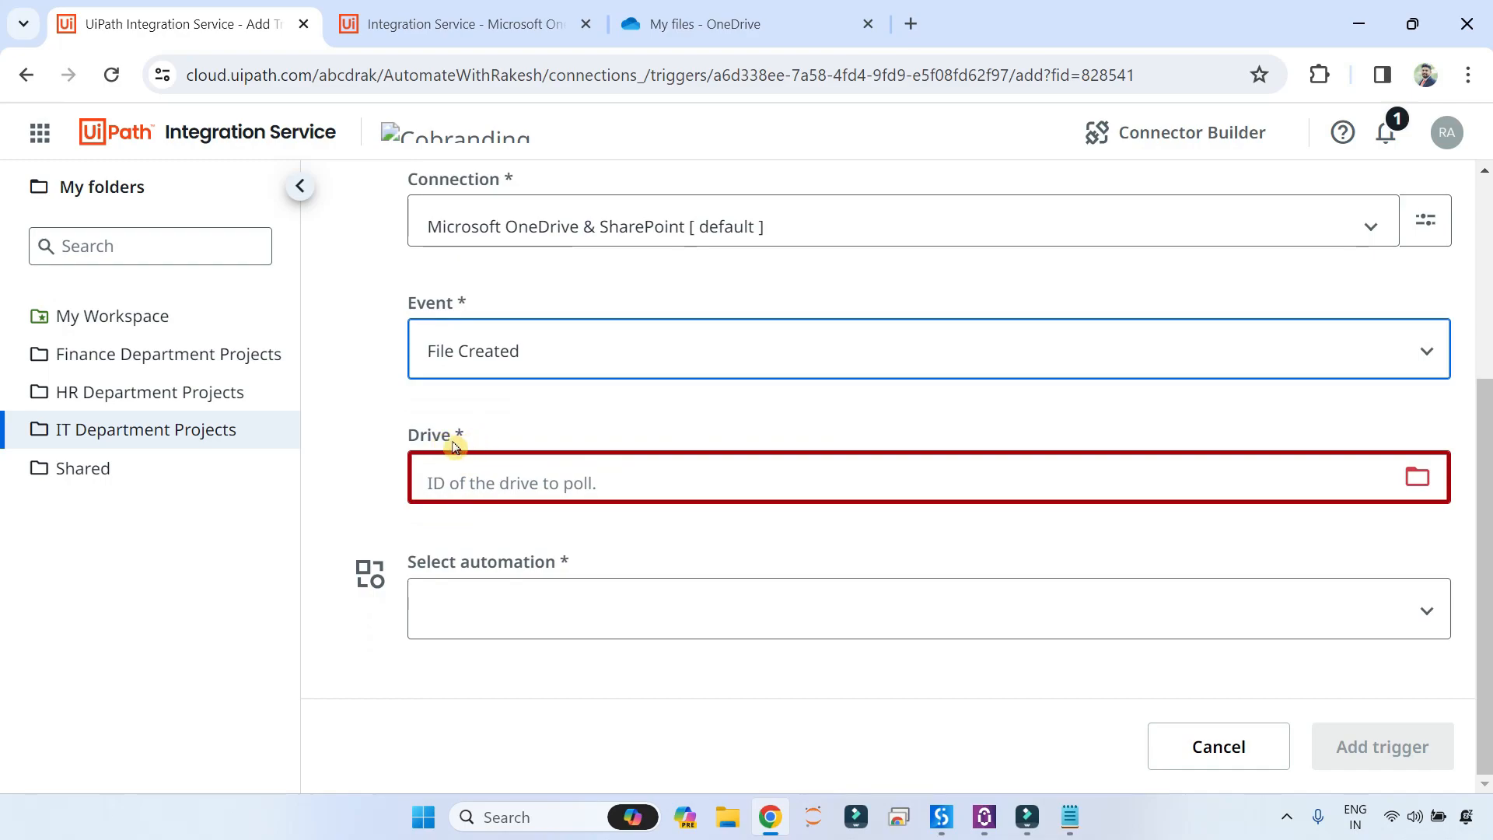
# Step: Set OneDrive as the drive to poll and review the trigger's connection, event and drive settings
pyautogui.click(1399, 480)
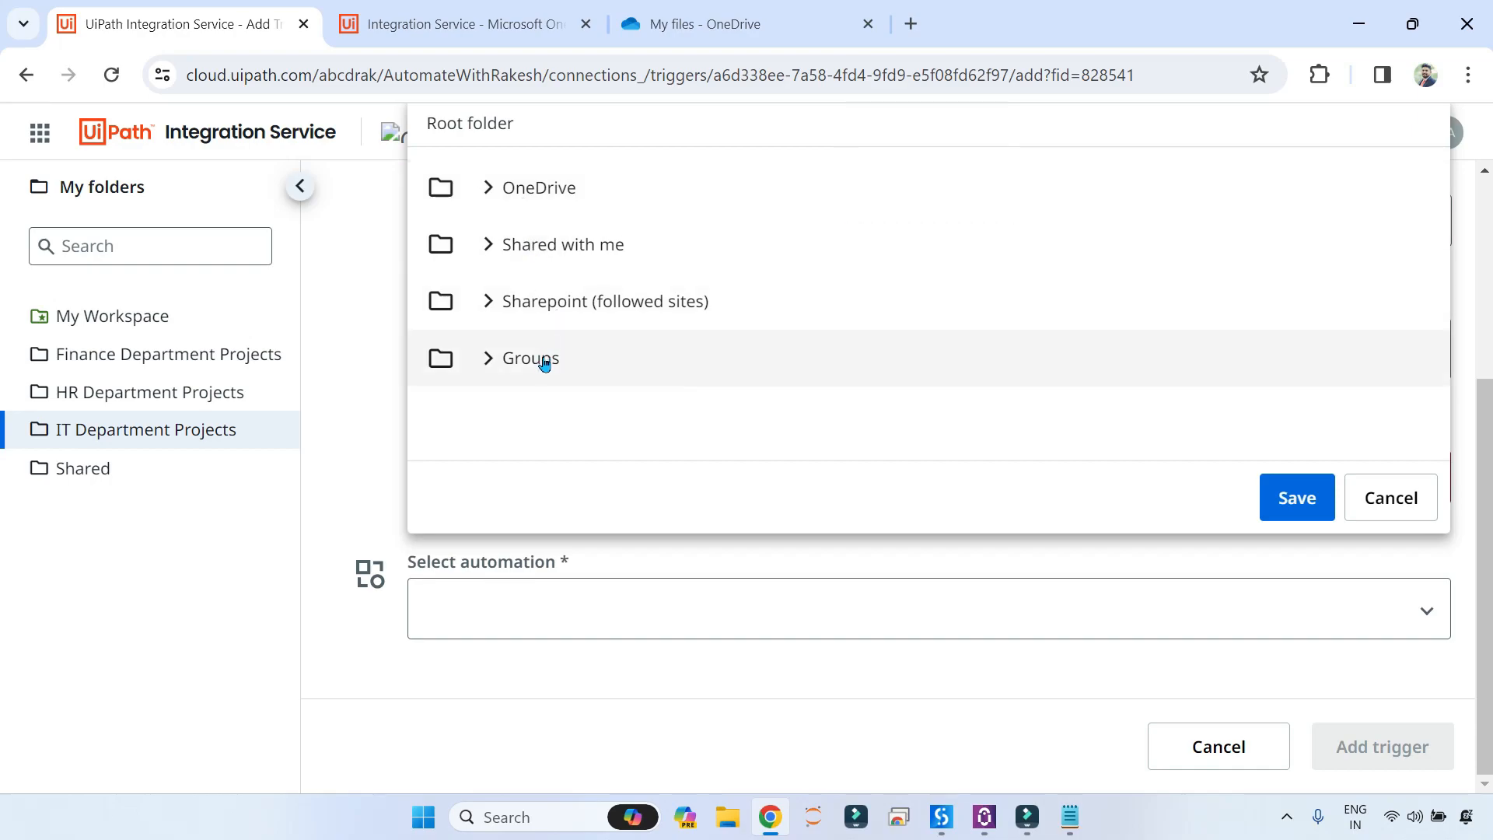
pyautogui.click(545, 193)
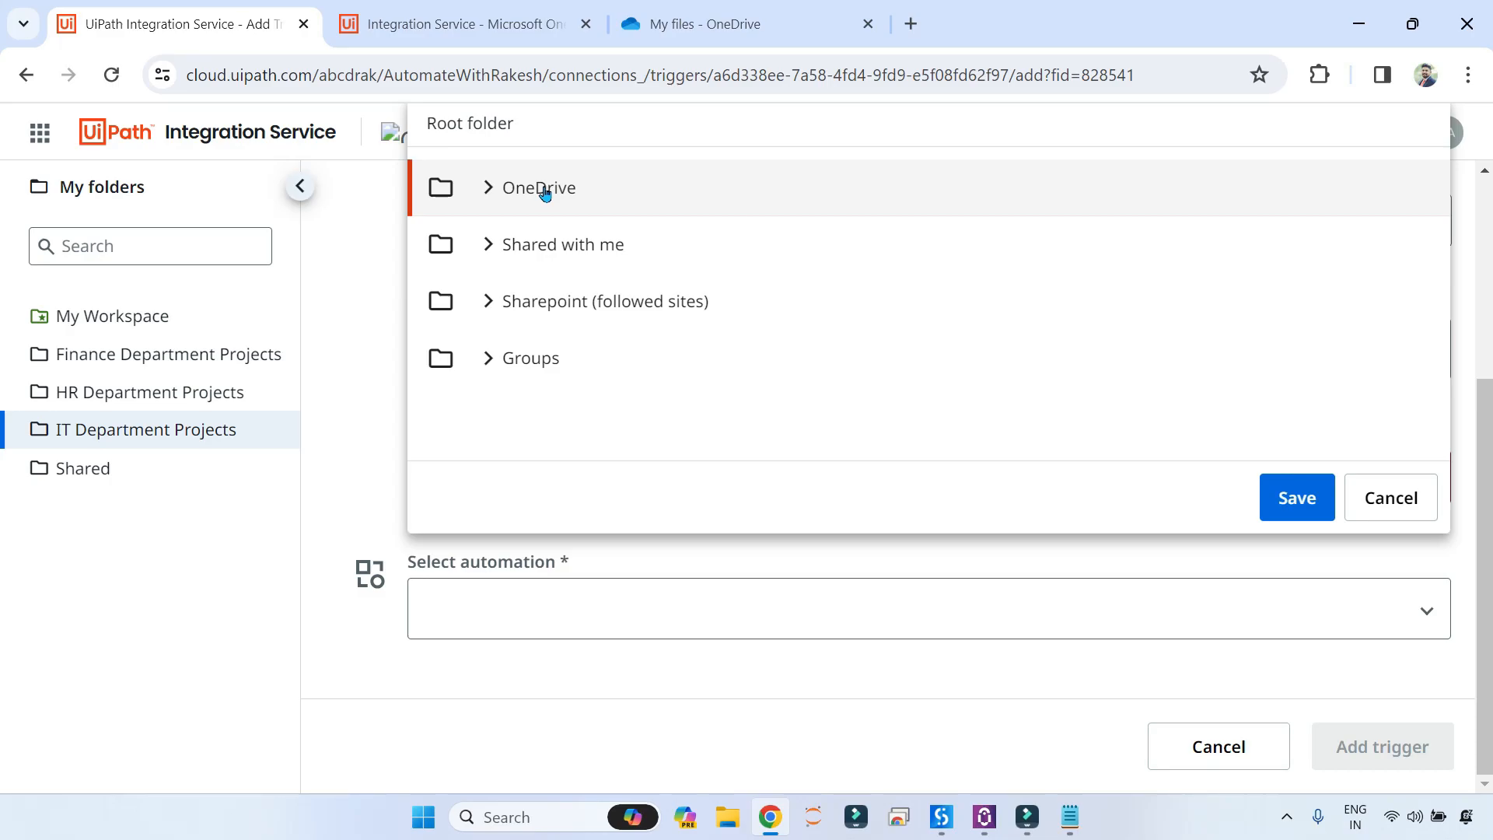
pyautogui.click(1297, 500)
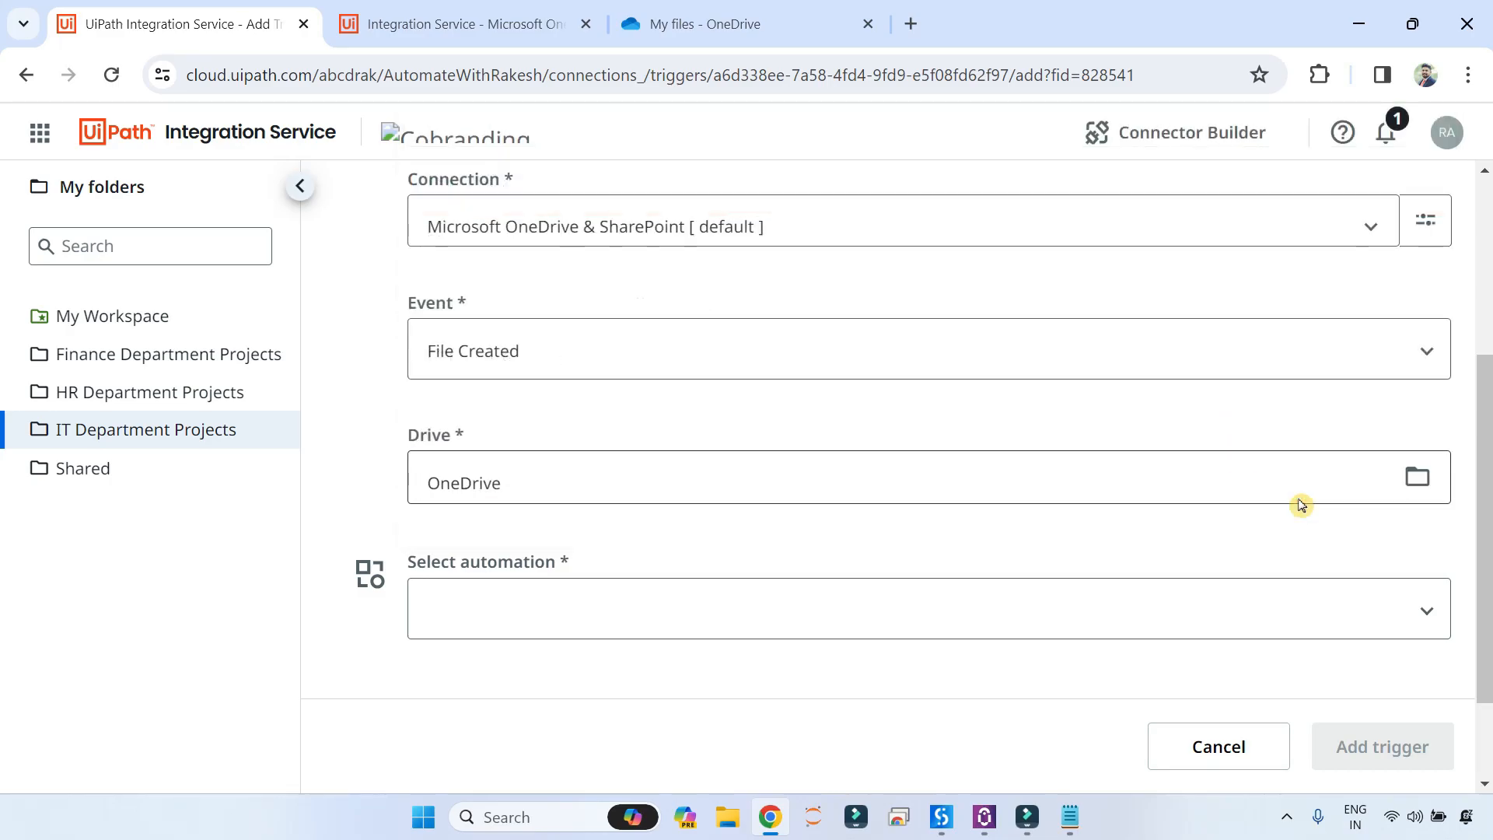
pyautogui.scroll(-2, 635, 499)
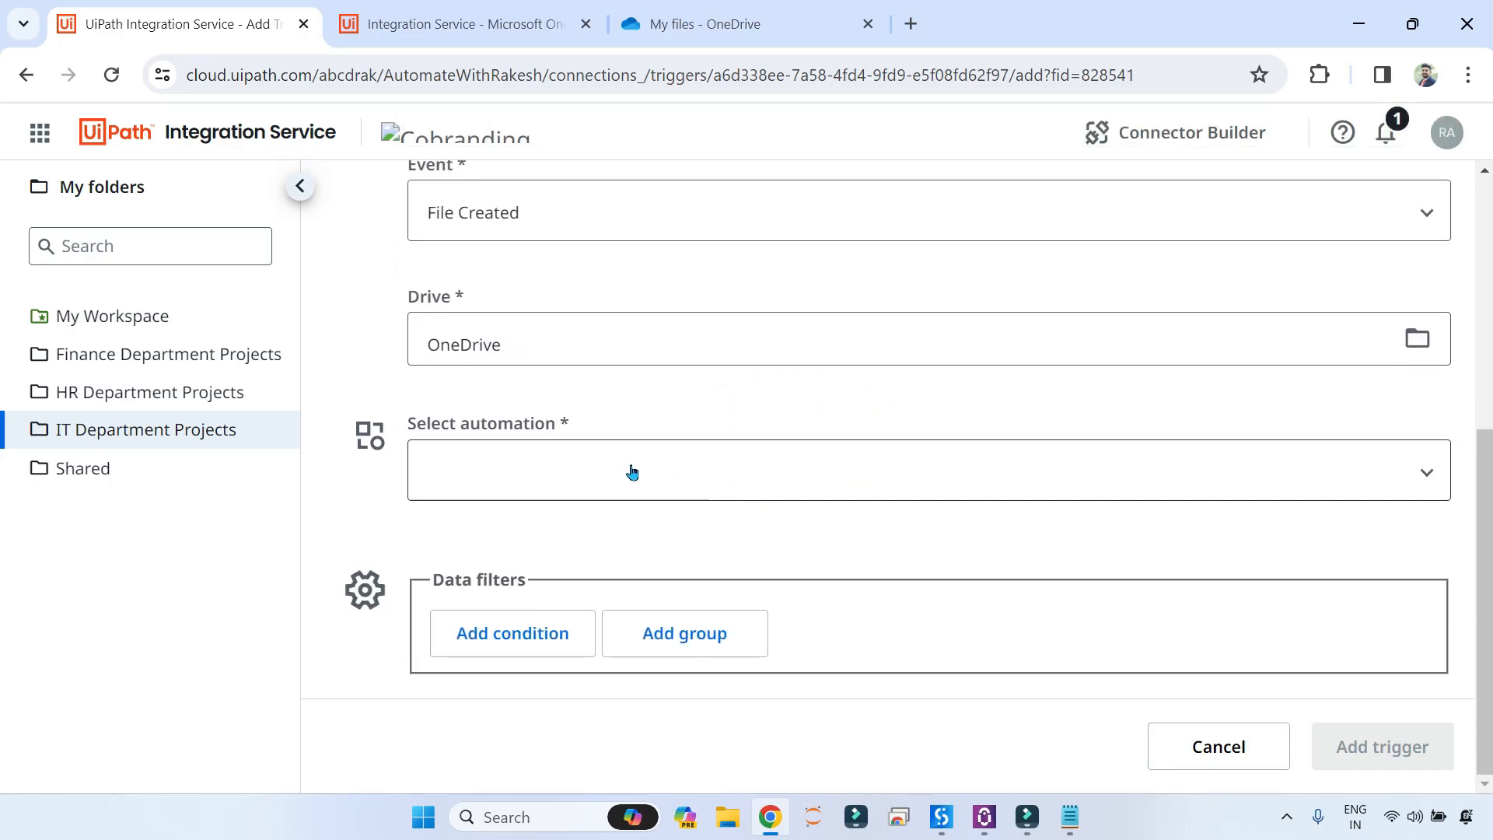
pyautogui.scroll(5, 605, 466)
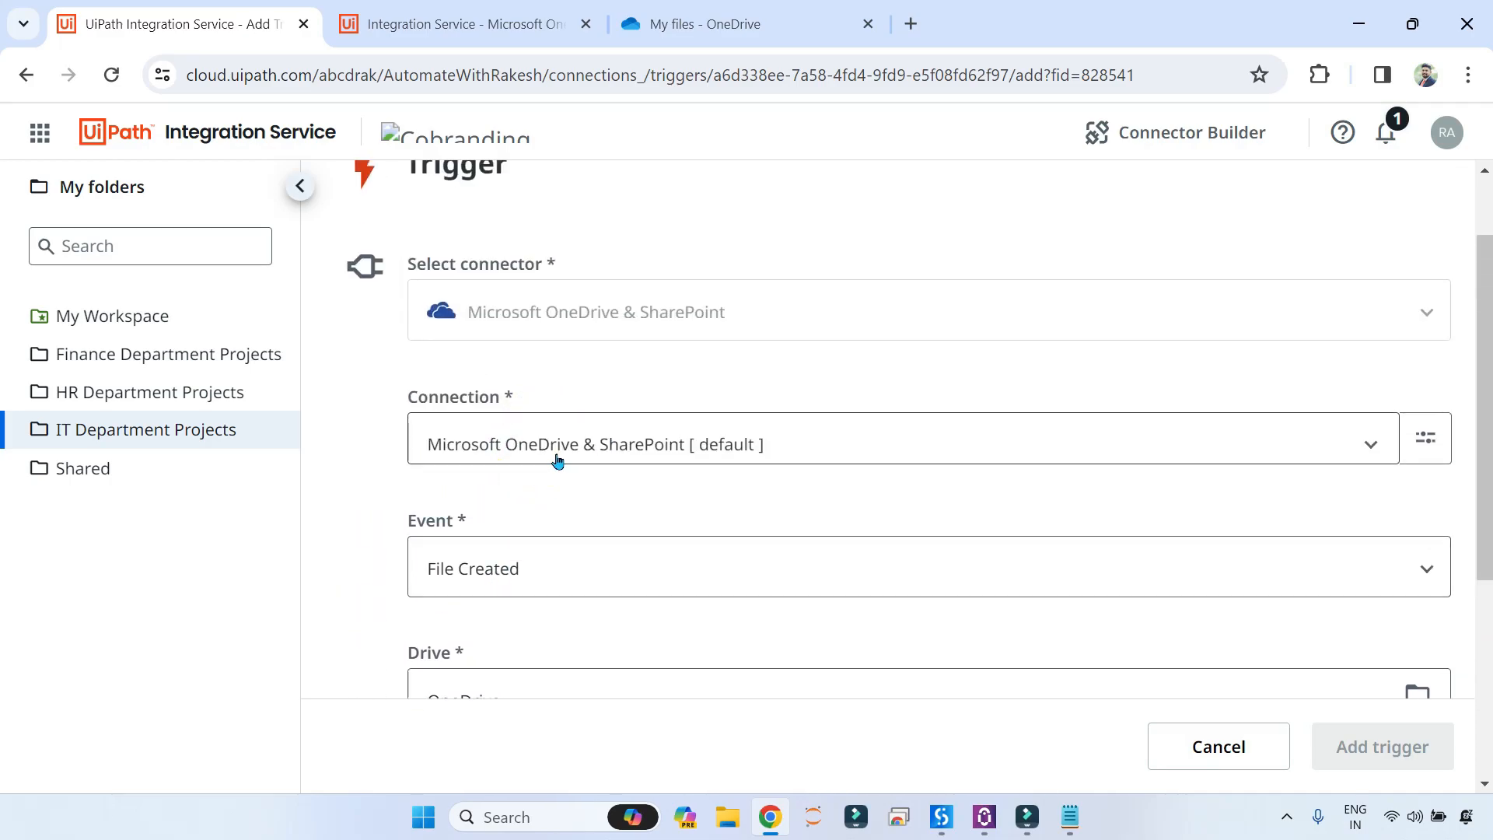
pyautogui.scroll(-5, 798, 591)
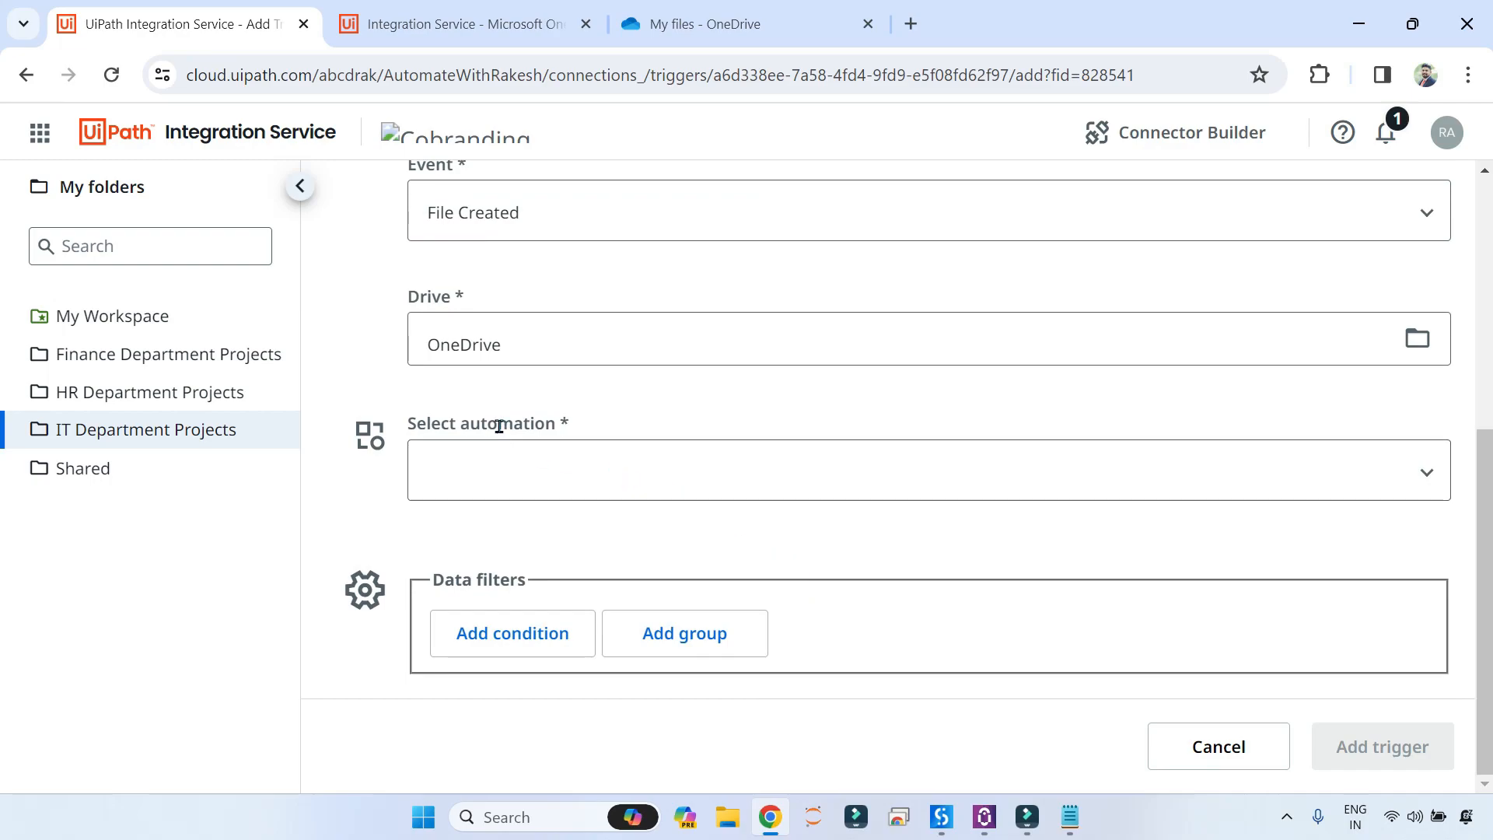
# Step: Select the Good.Morning automation in Shared as the process the trigger starts
pyautogui.click(1424, 474)
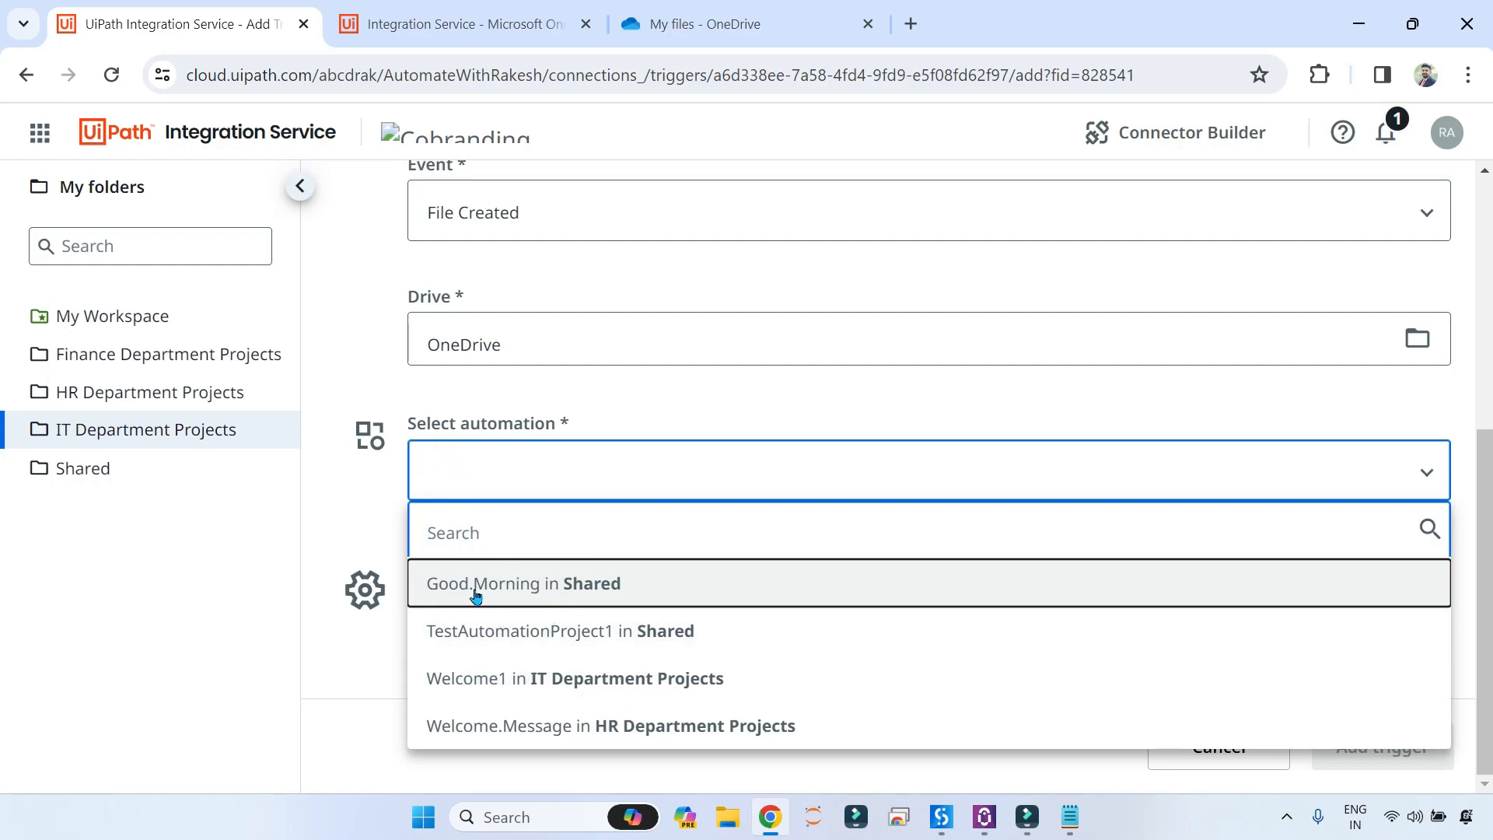
pyautogui.click(522, 590)
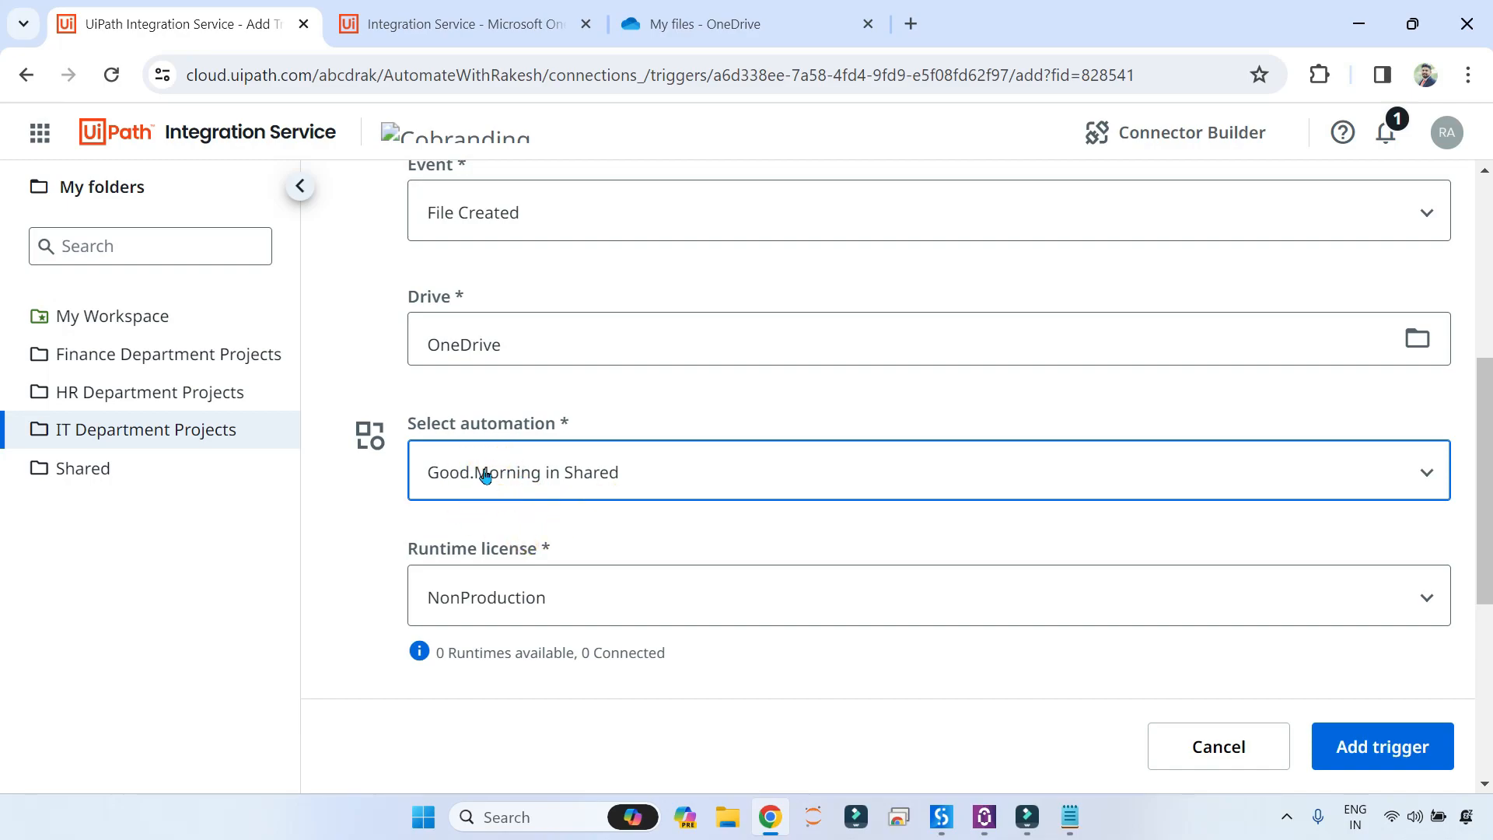
pyautogui.scroll(5, 544, 467)
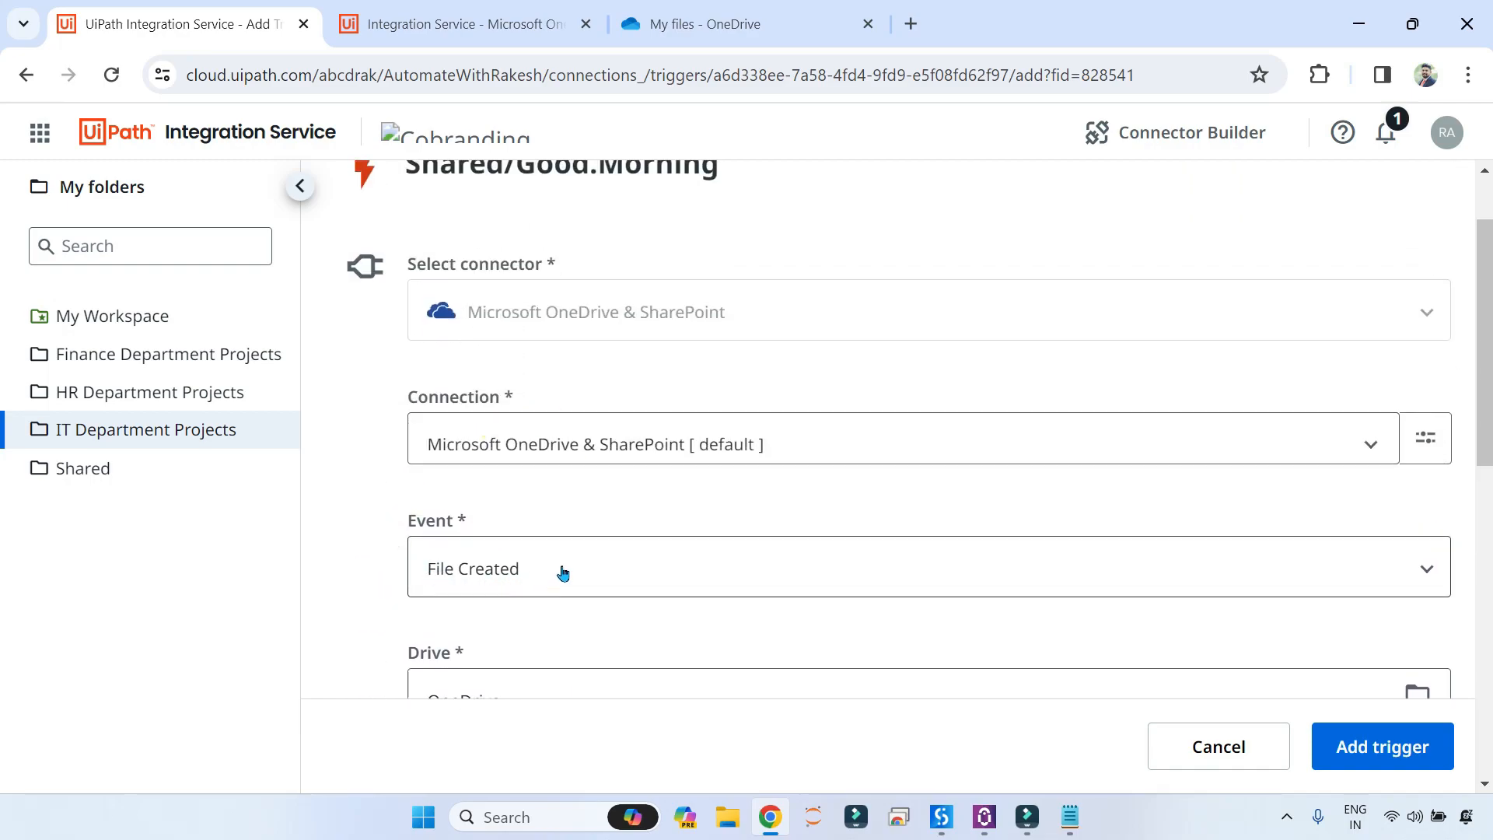
# Step: Set the runtime license to Production (Unattended), check the input arguments and data filters, and add the trigger
pyautogui.scroll(-5, 561, 572)
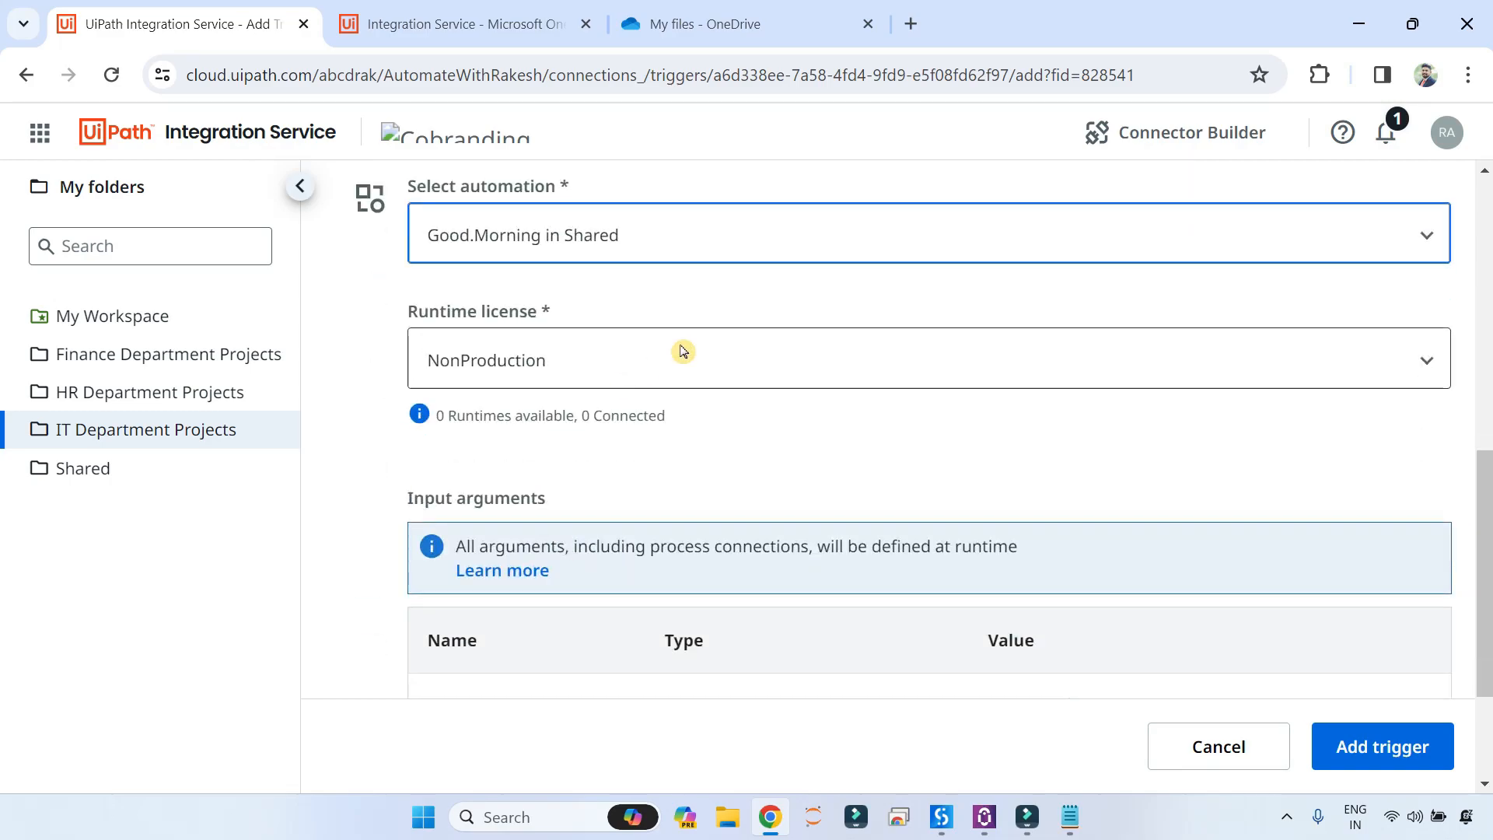
pyautogui.click(565, 362)
pyautogui.click(511, 464)
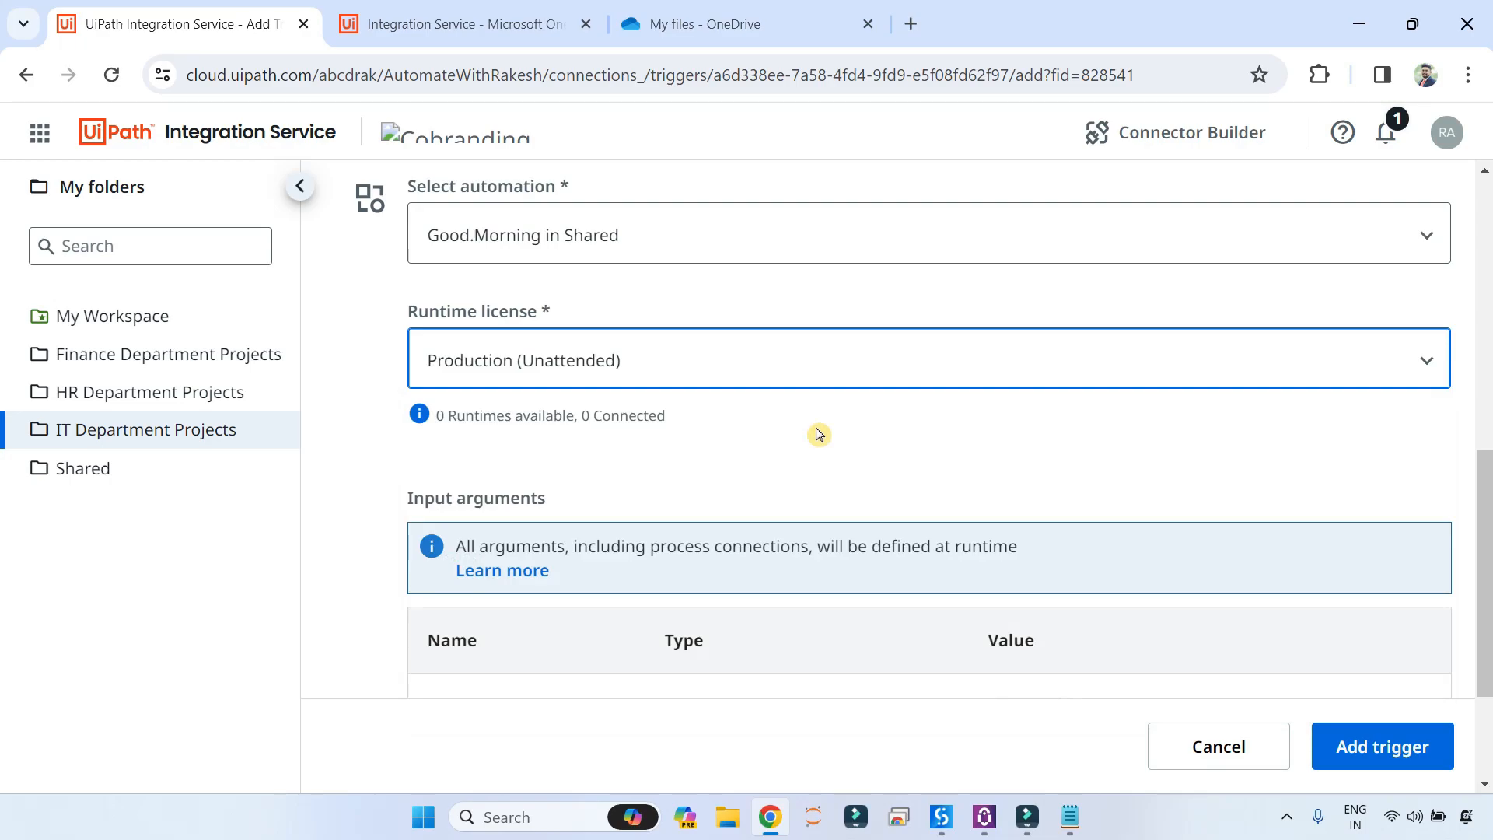
pyautogui.scroll(-3, 470, 679)
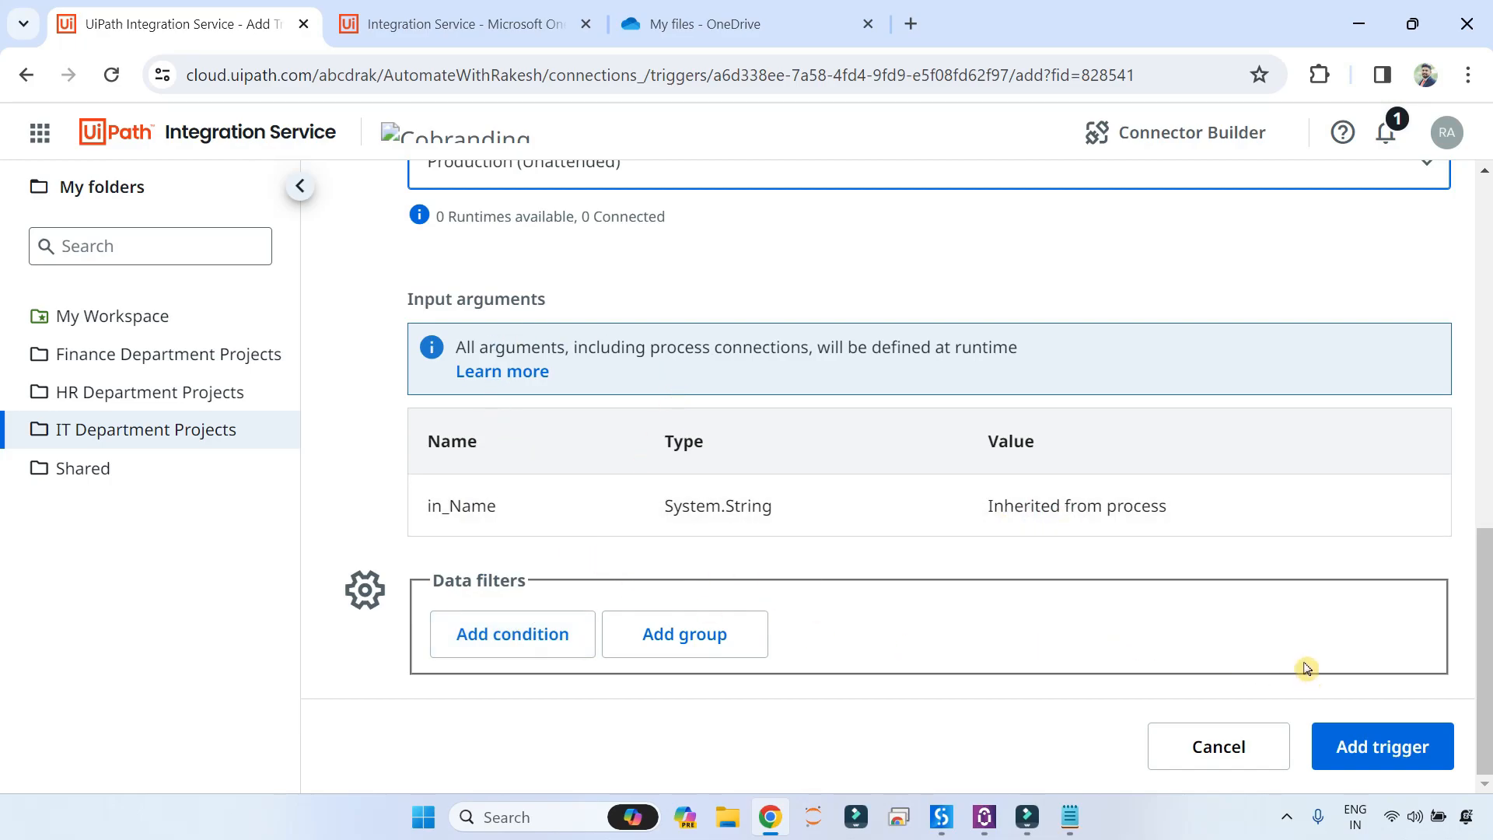
pyautogui.scroll(3, 869, 588)
pyautogui.scroll(-1, 840, 599)
pyautogui.scroll(-2, 808, 612)
pyautogui.scroll(3, 842, 583)
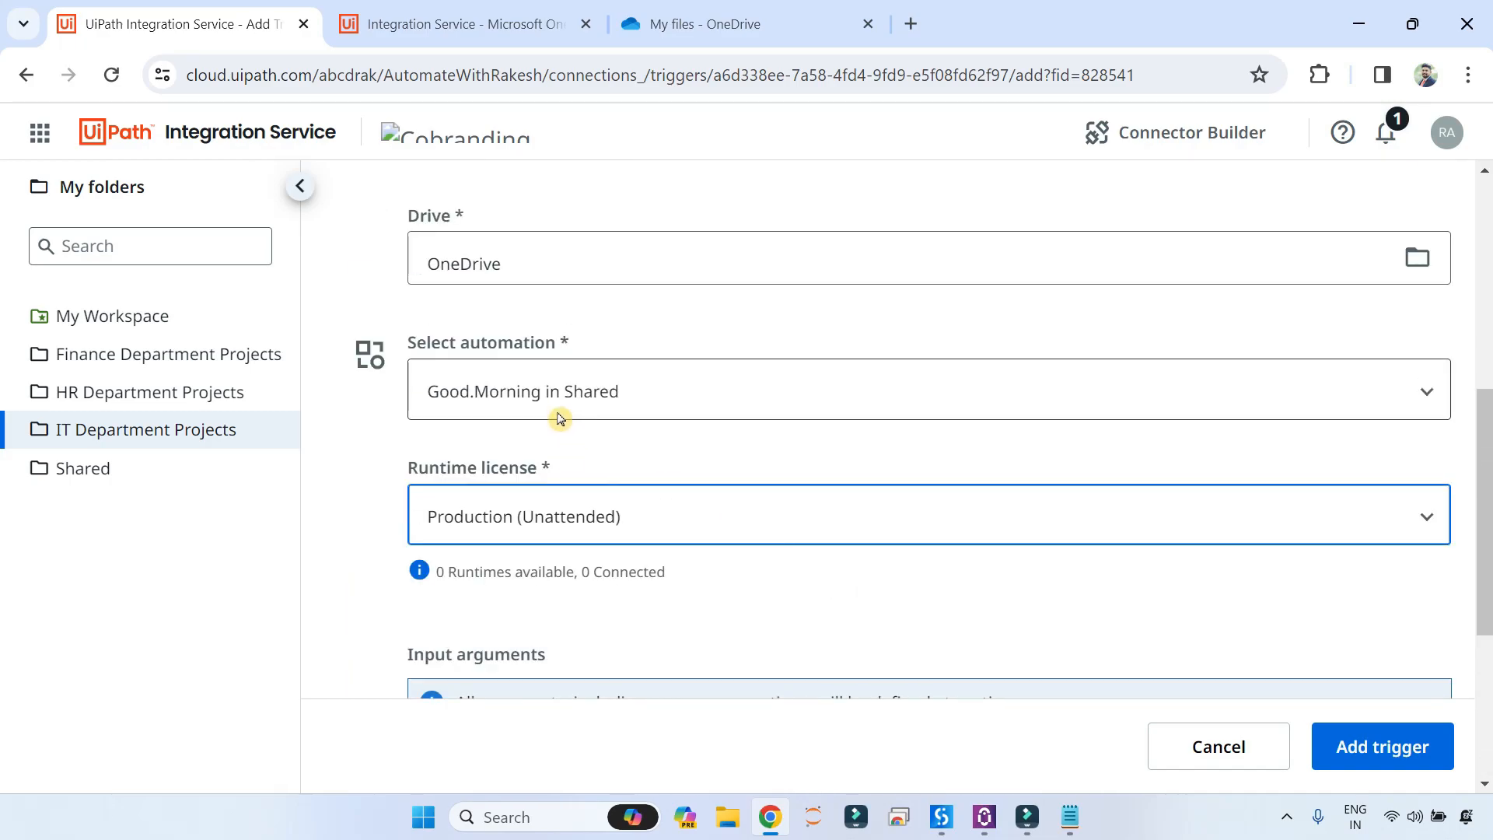
pyautogui.click(559, 509)
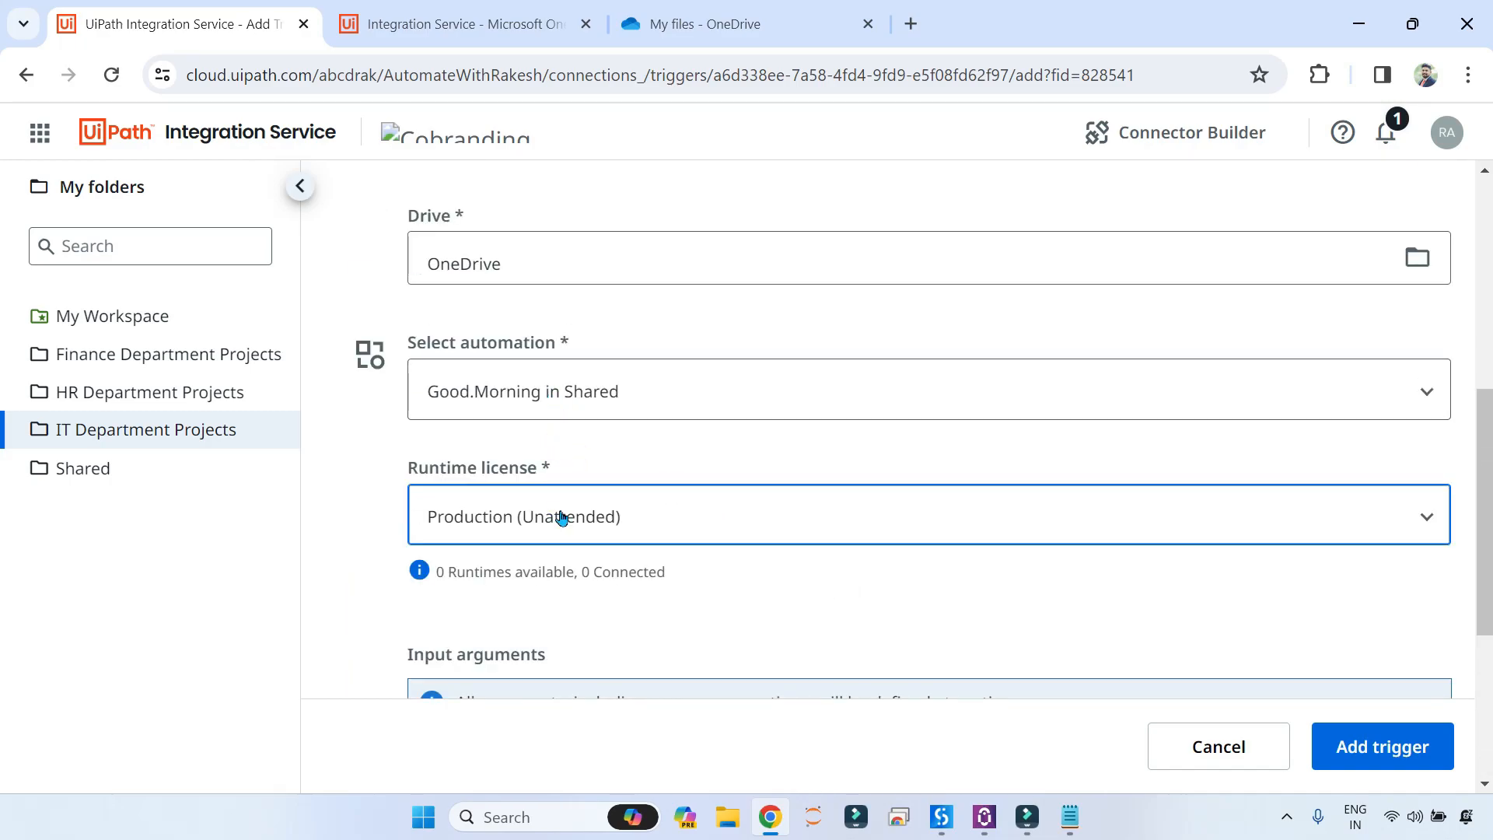
pyautogui.click(1368, 749)
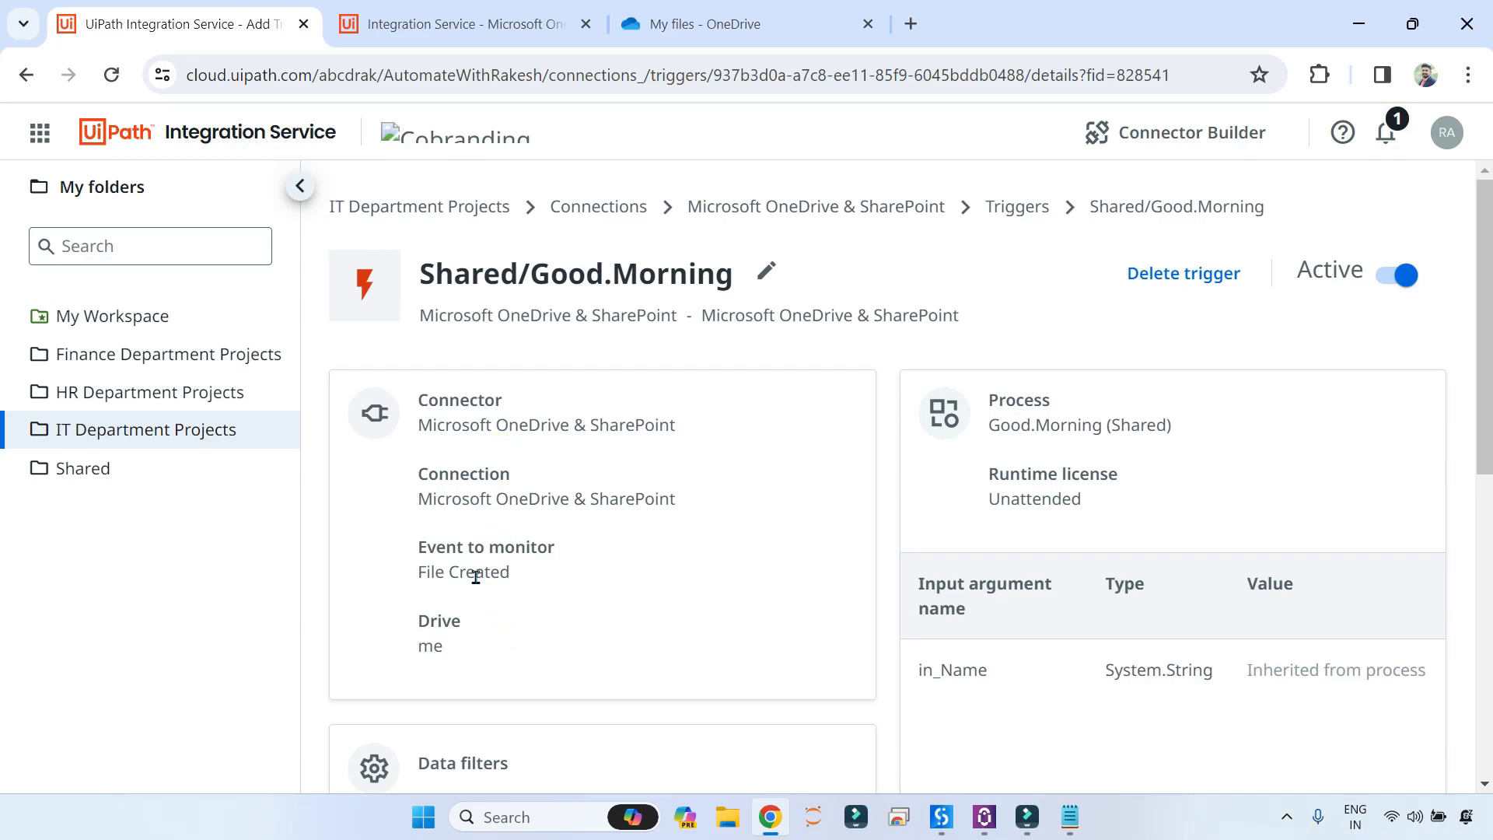
# Step: Examine the details of the Shared/Good.Morning trigger, refresh its attempts' history and view its editable name
pyautogui.scroll(-8, 766, 541)
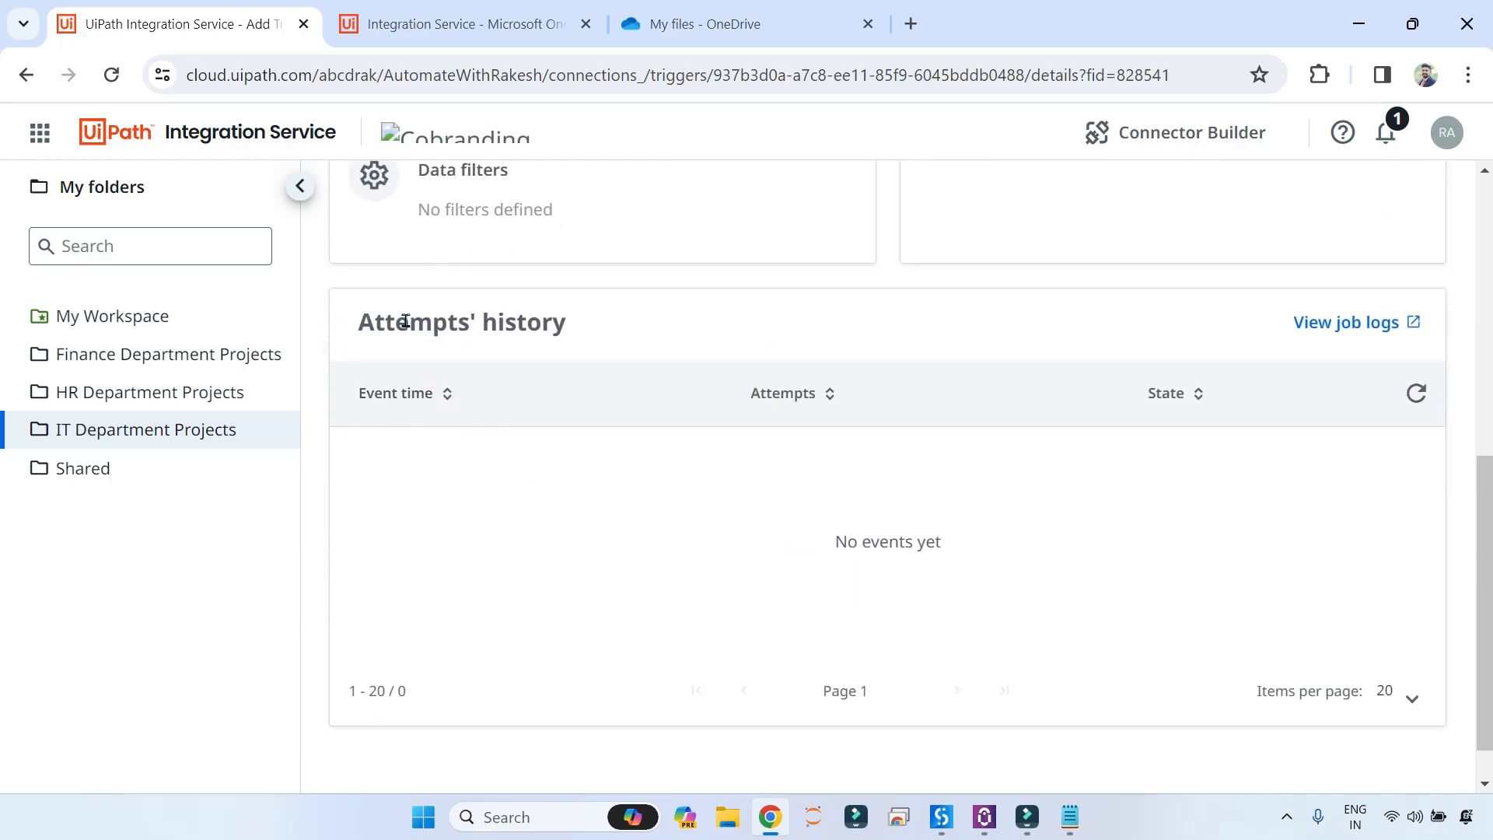
pyautogui.click(1420, 398)
pyautogui.scroll(8, 1216, 440)
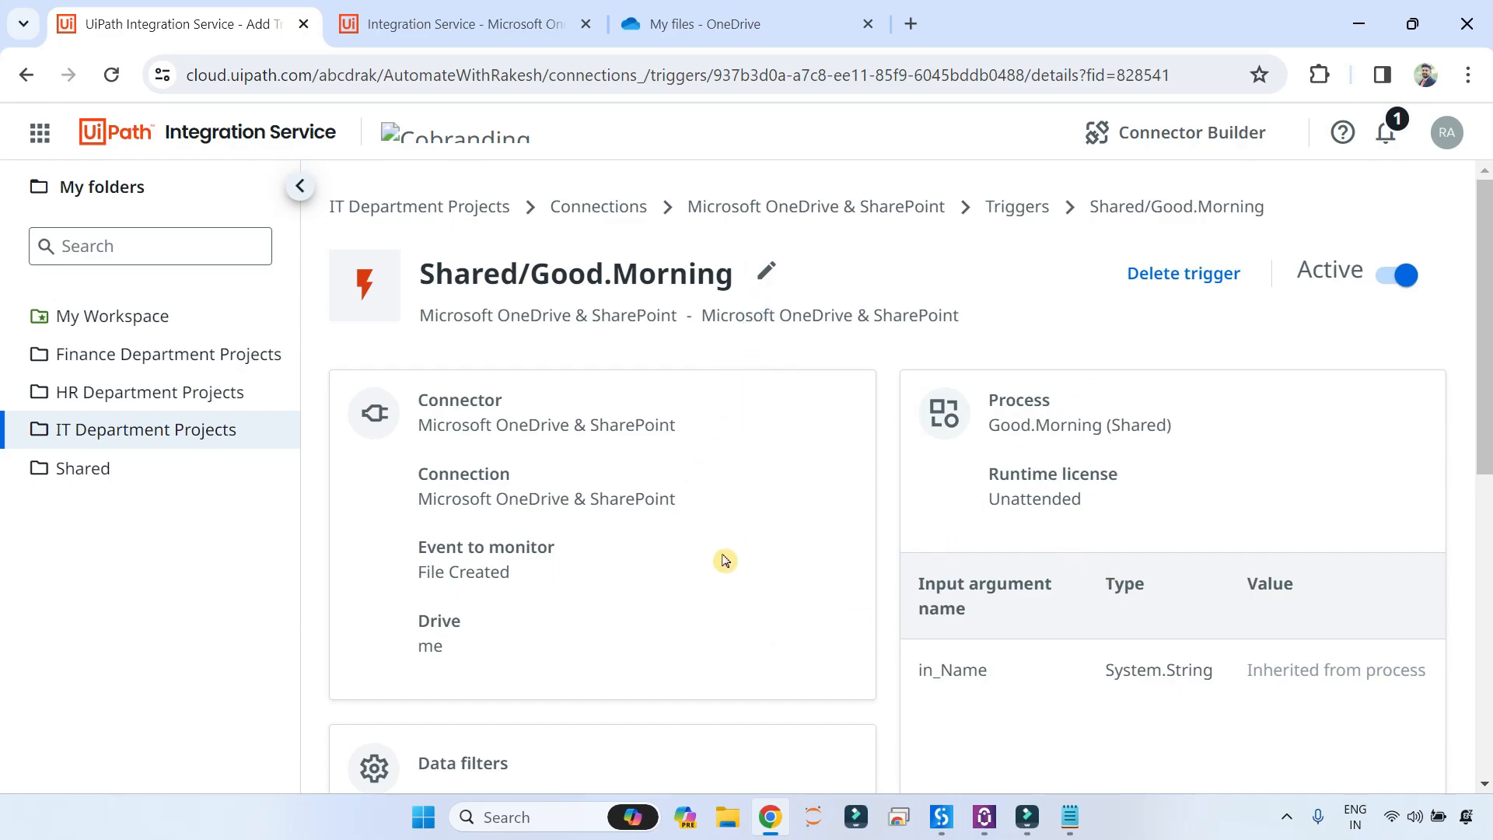
pyautogui.scroll(-5, 725, 561)
pyautogui.scroll(5, 726, 576)
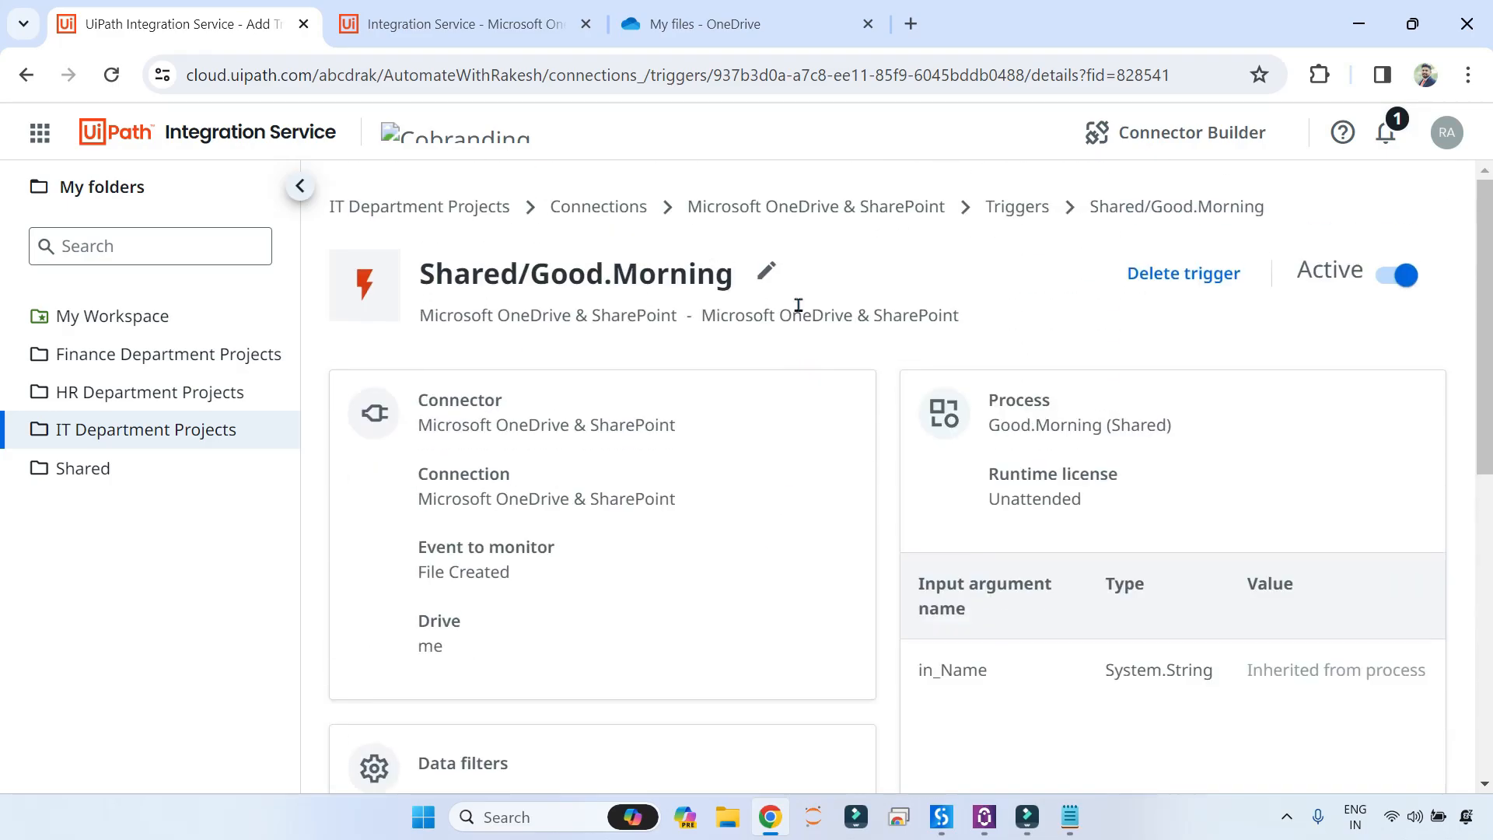
pyautogui.click(765, 270)
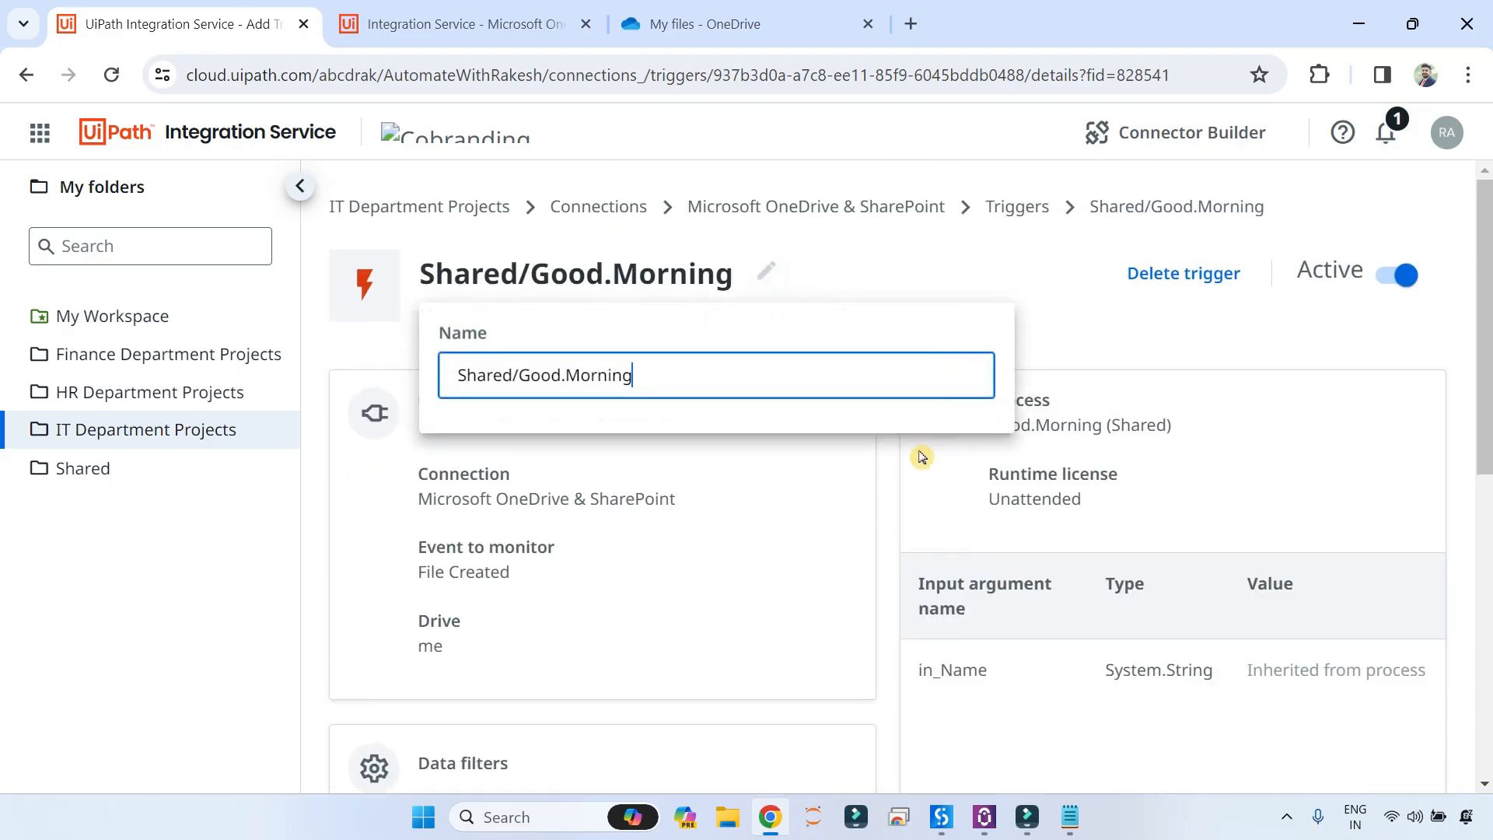
pyautogui.click(823, 519)
# Step: Open the Shared/Good.Morning trigger from the IT Department Projects triggers list, review its details and return to the list
pyautogui.click(184, 430)
pyautogui.click(439, 212)
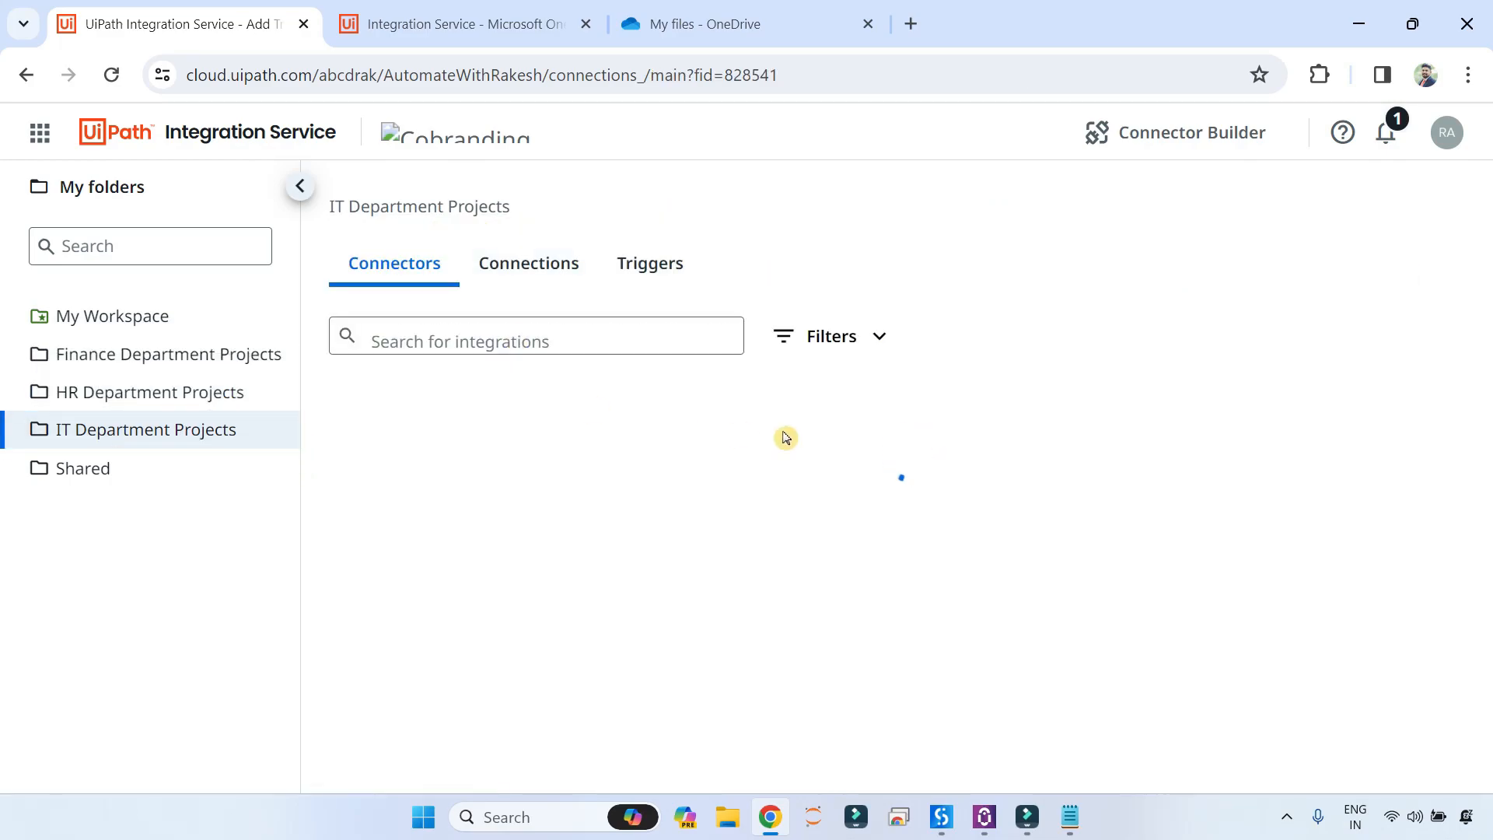
pyautogui.click(650, 262)
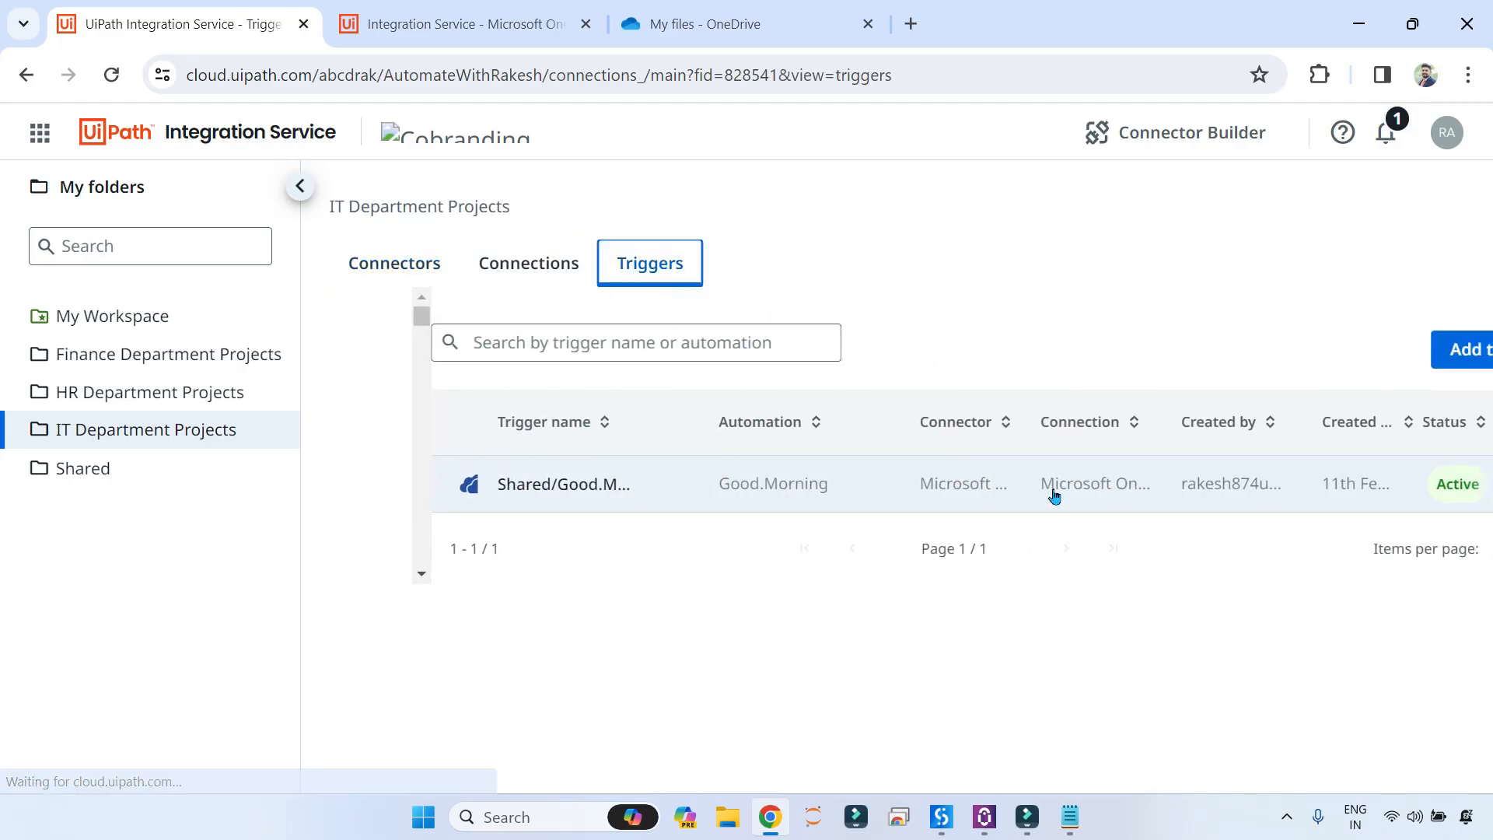
pyautogui.click(504, 486)
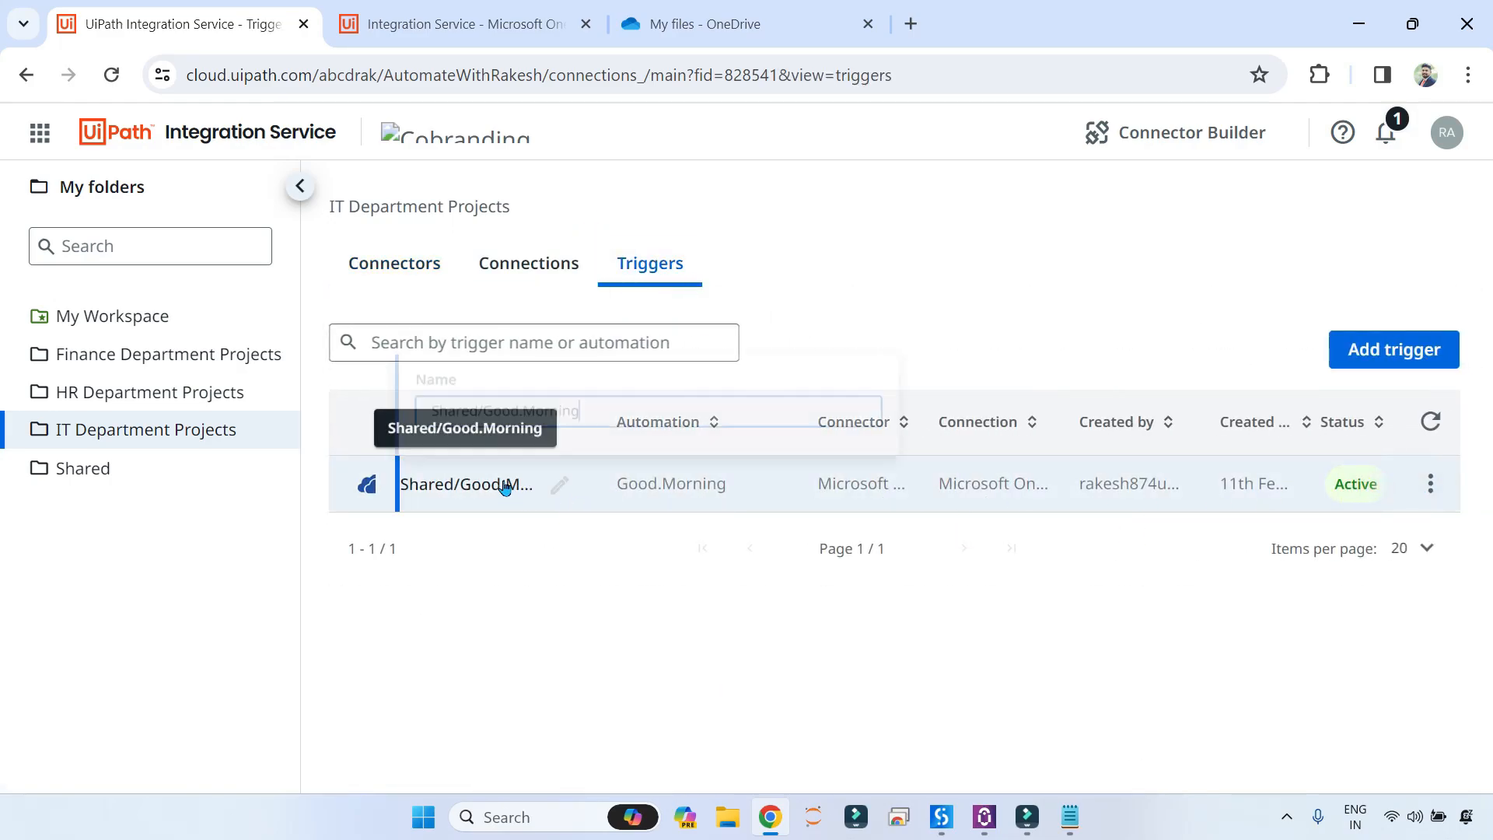
pyautogui.click(745, 491)
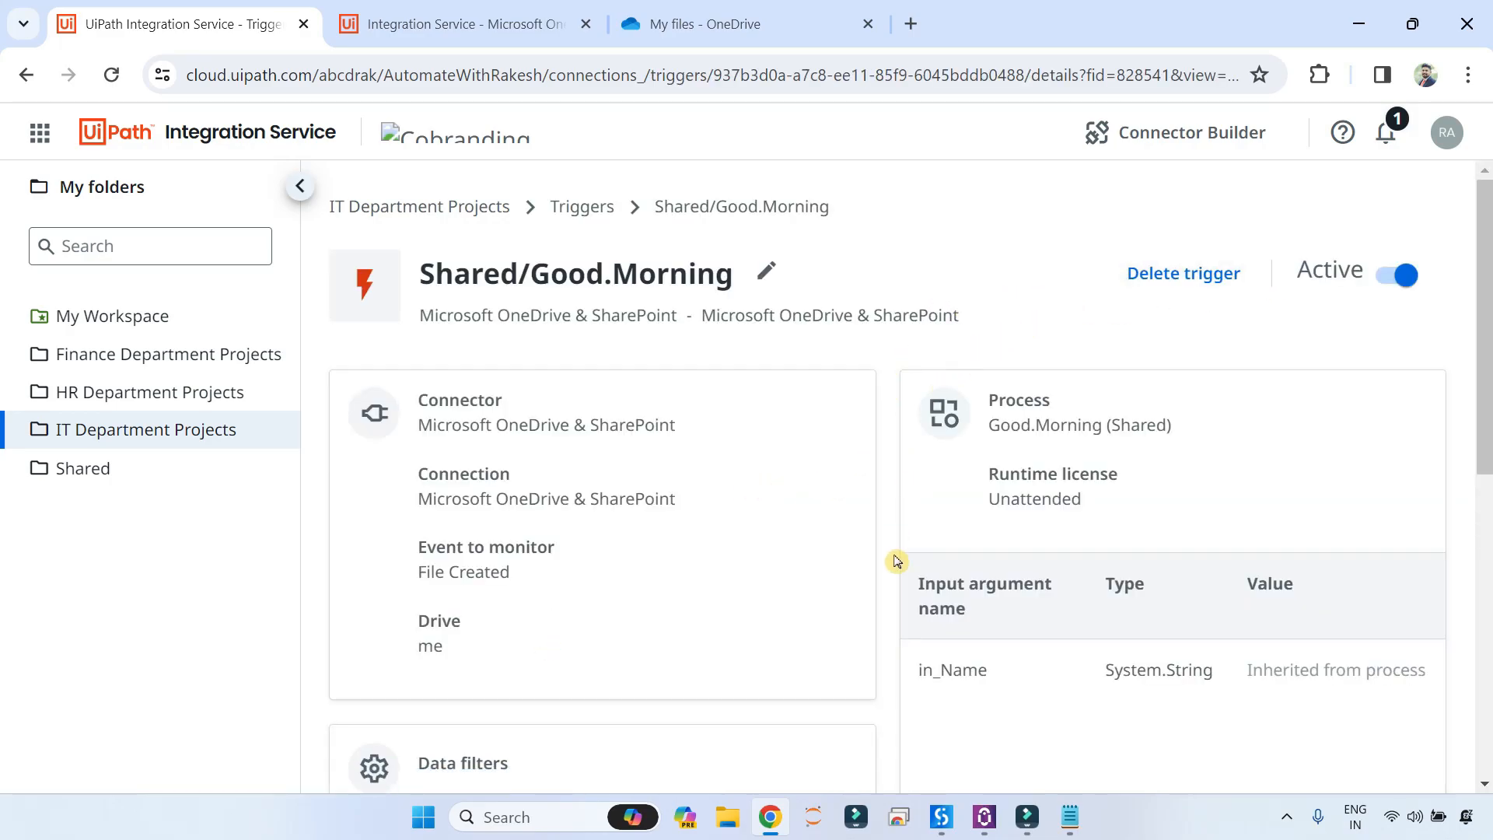
pyautogui.scroll(-7, 902, 576)
pyautogui.scroll(7, 909, 600)
pyautogui.click(604, 207)
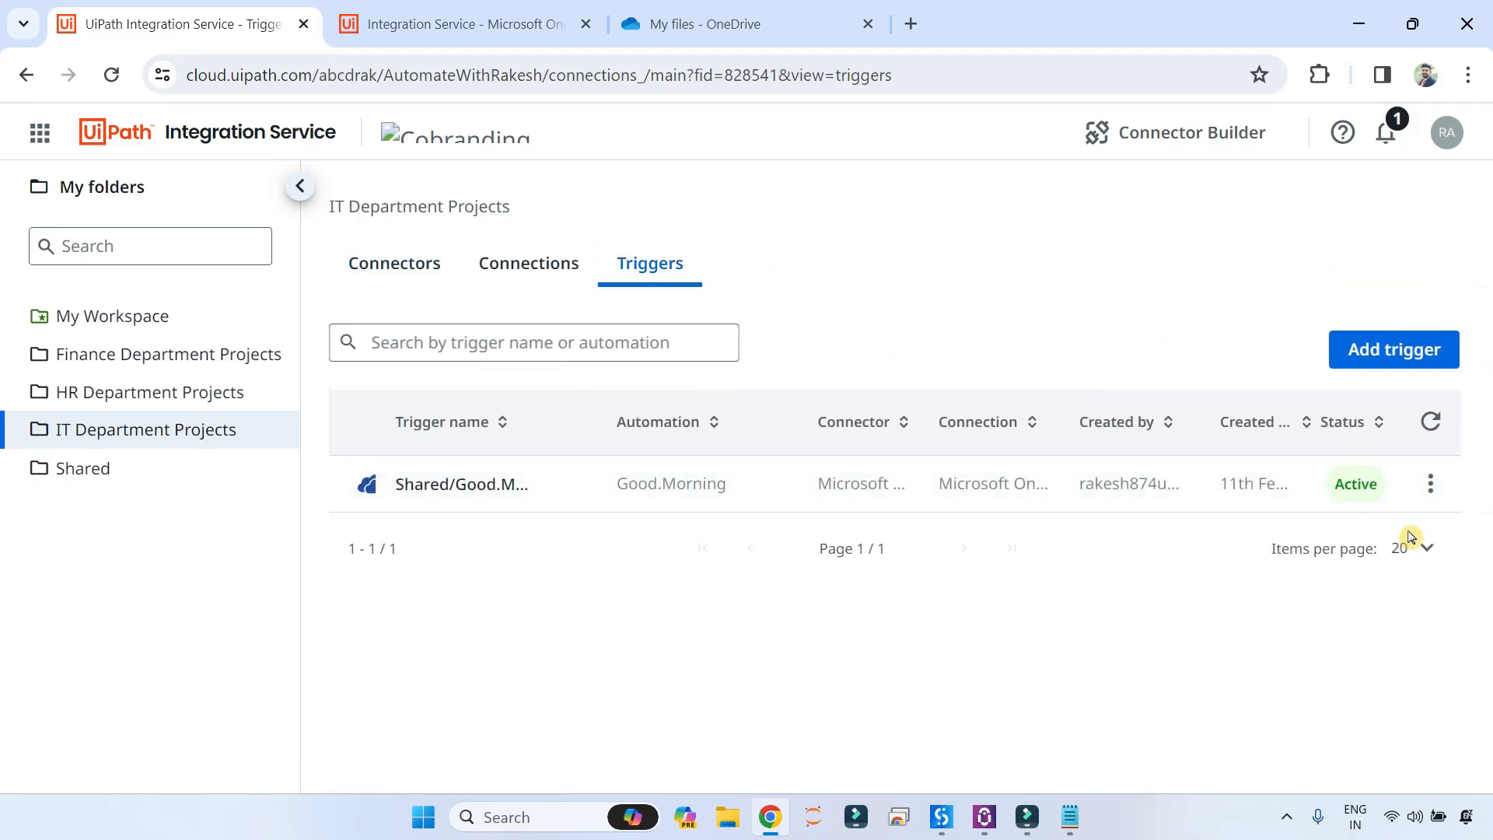
# Step: View the actions available for the listed trigger, examine its details again and return to the Integration Service home page
pyautogui.click(1429, 484)
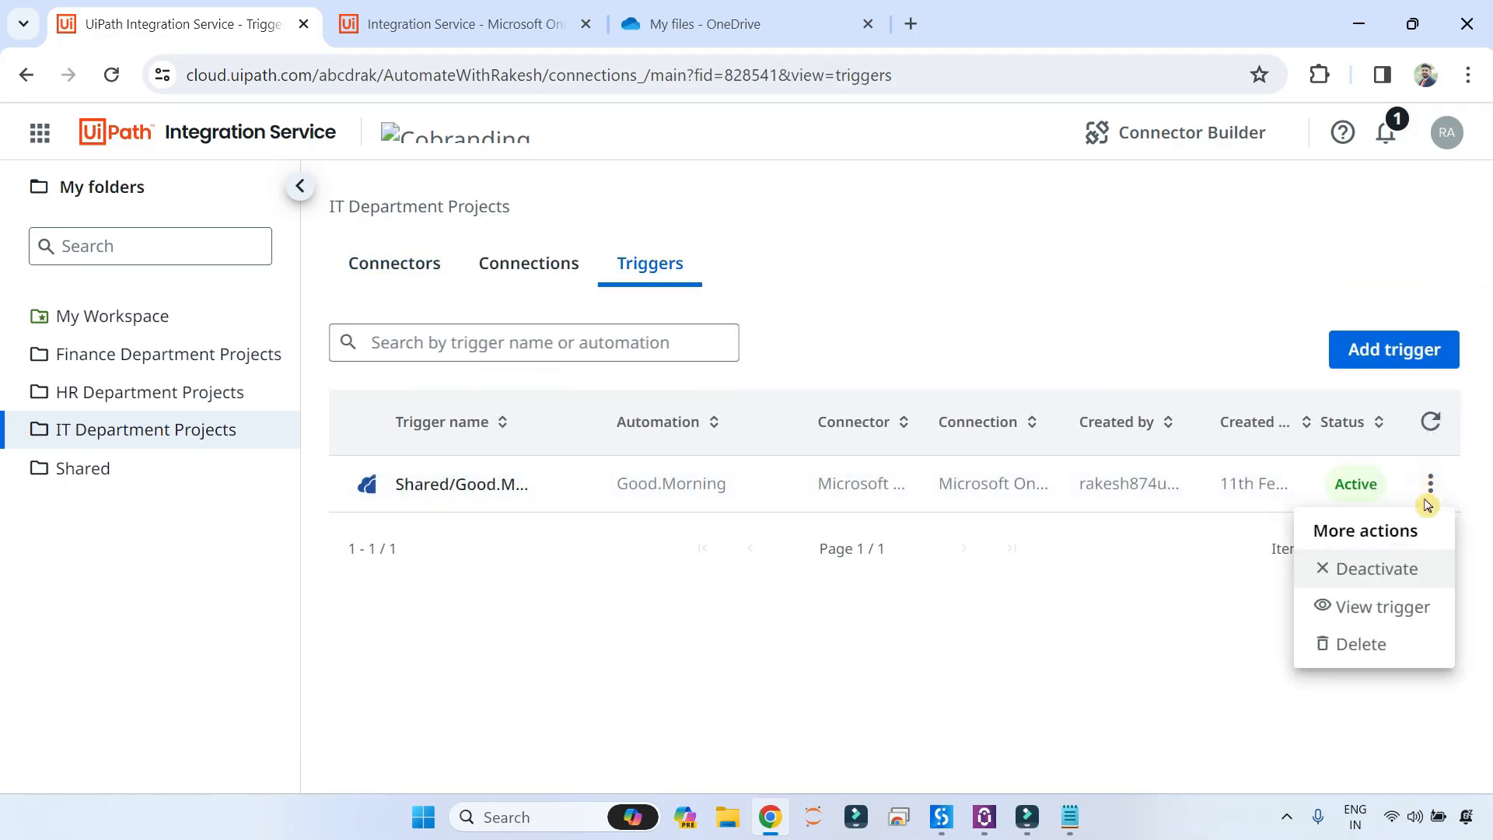
pyautogui.click(1412, 616)
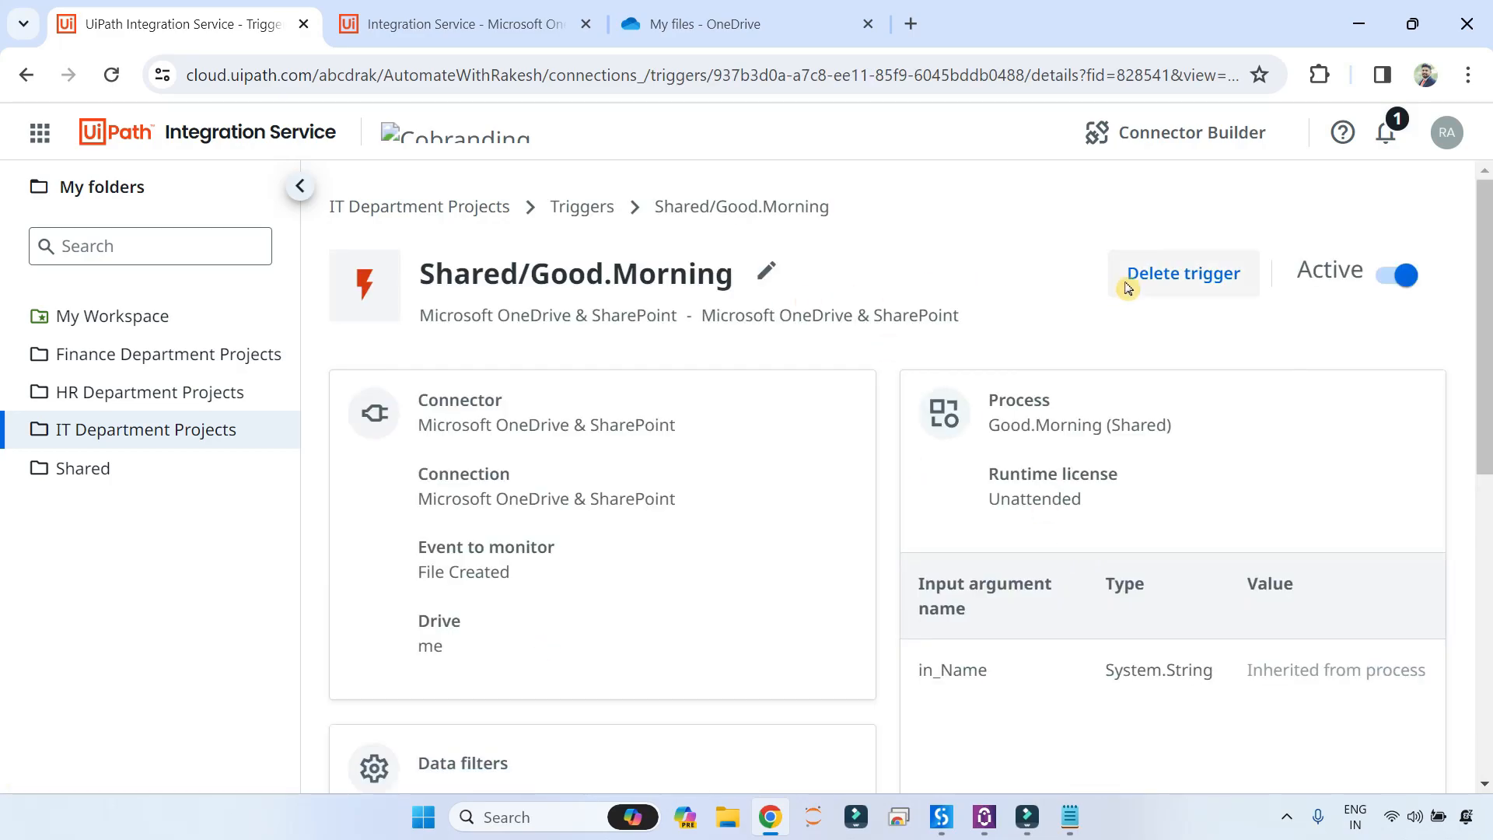
pyautogui.scroll(-8, 822, 498)
pyautogui.scroll(8, 826, 499)
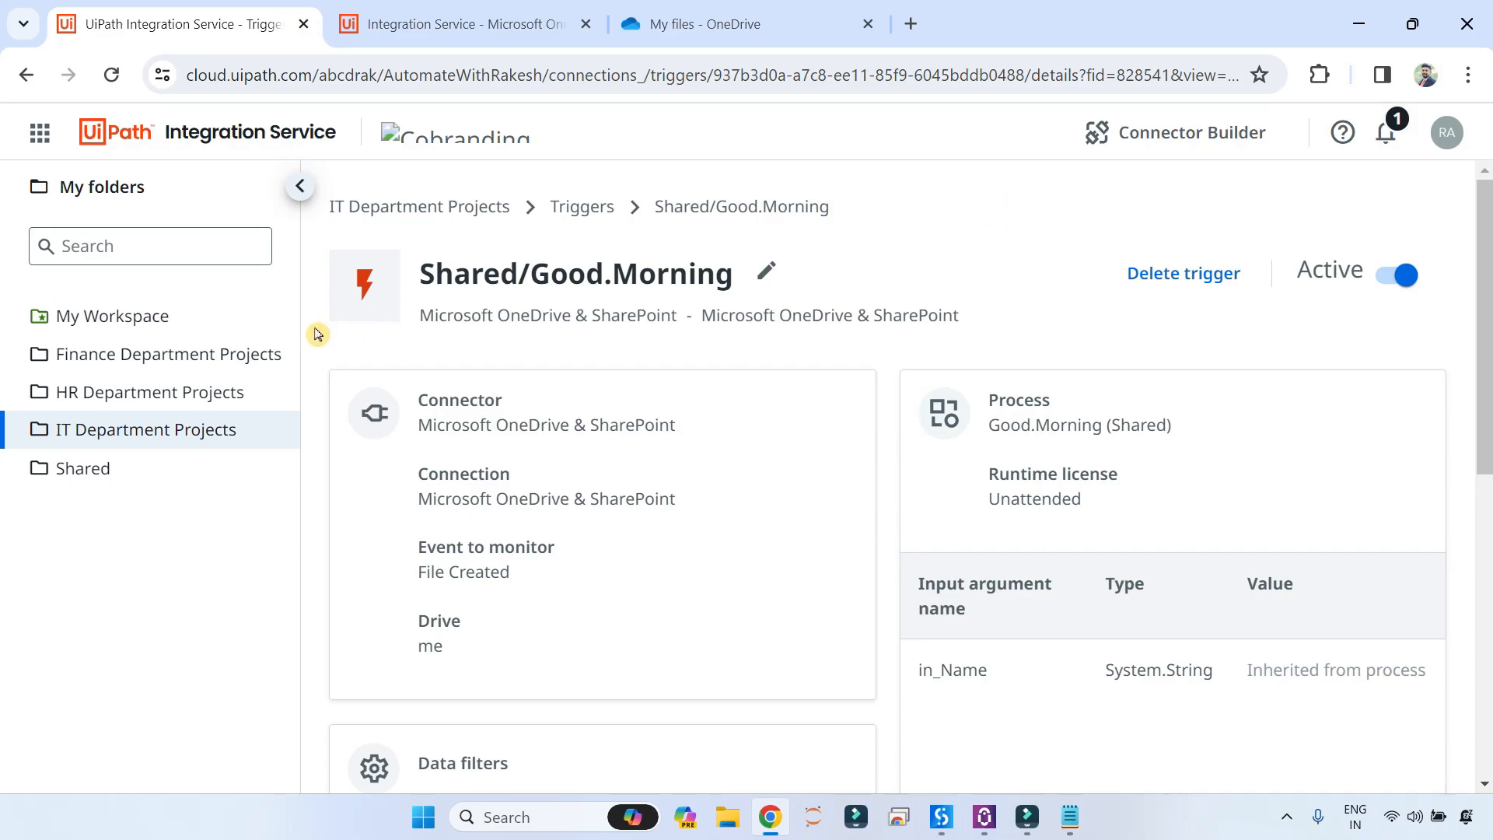
pyautogui.click(214, 132)
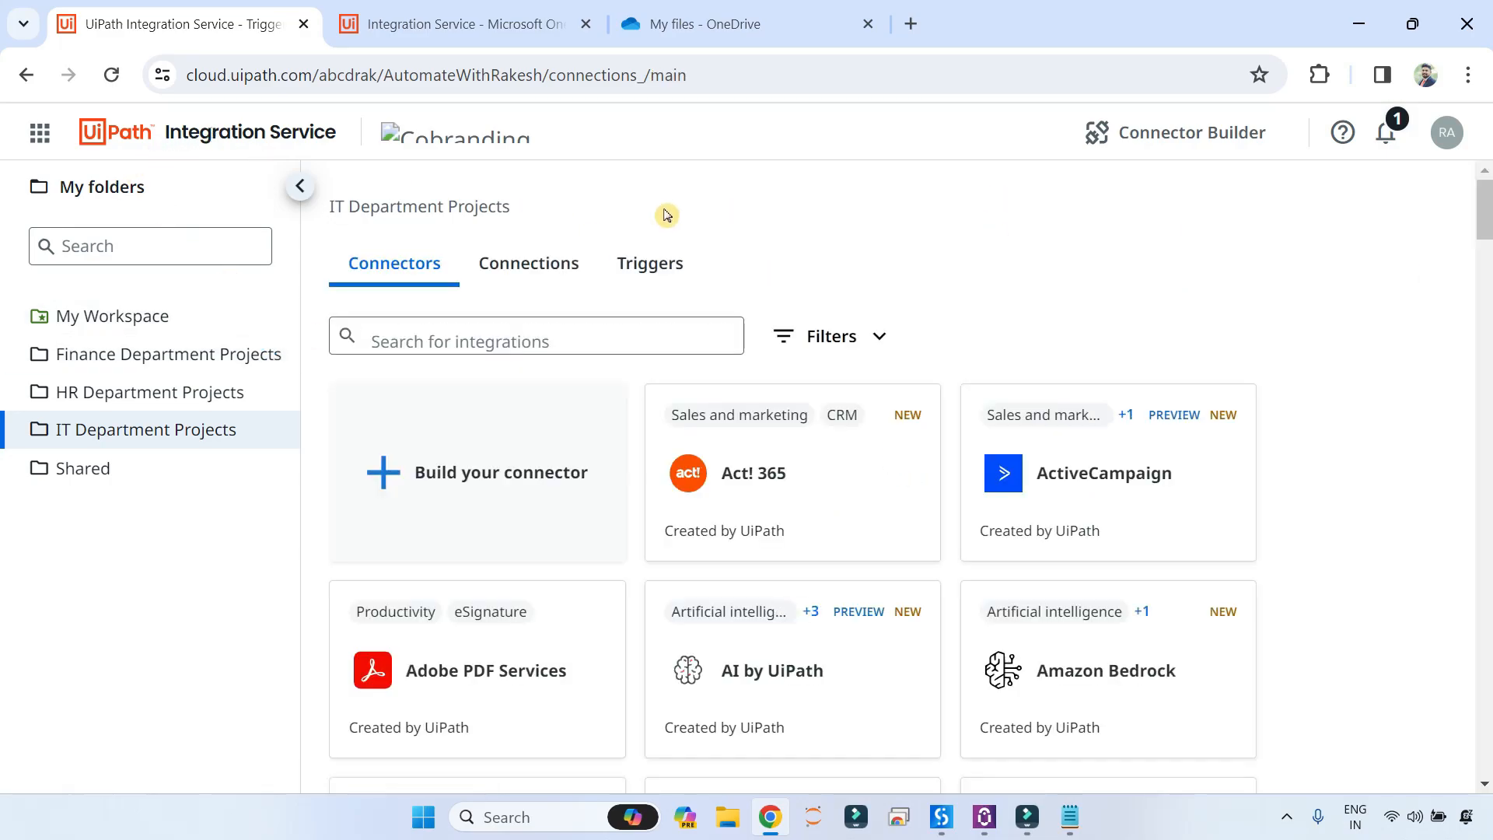
# Step: Refresh the IT Department Projects triggers list and view the details of the Microsoft OneDrive & SharePoint connection
pyautogui.click(675, 266)
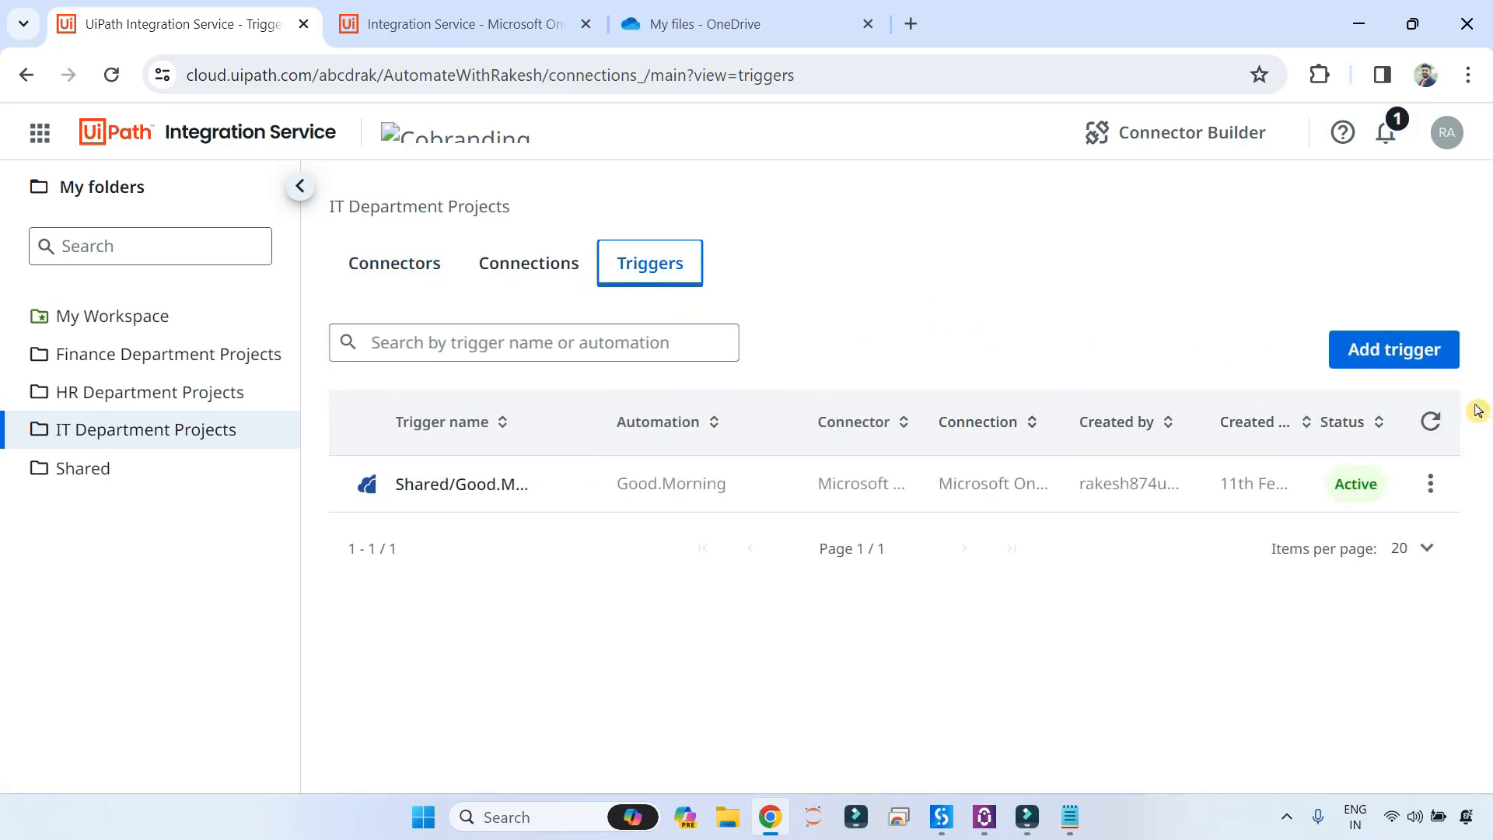
pyautogui.click(1430, 421)
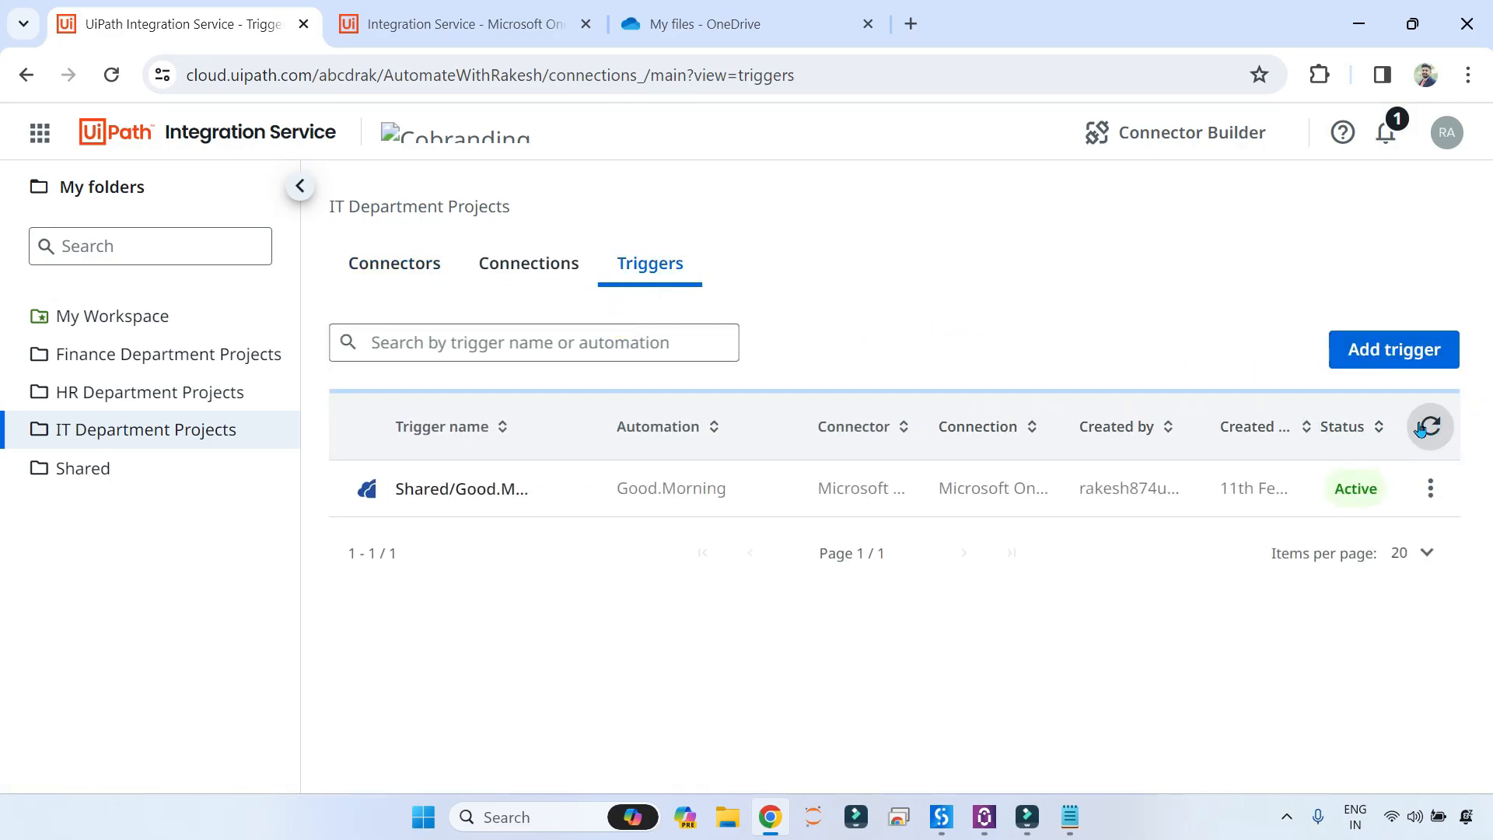
pyautogui.click(536, 268)
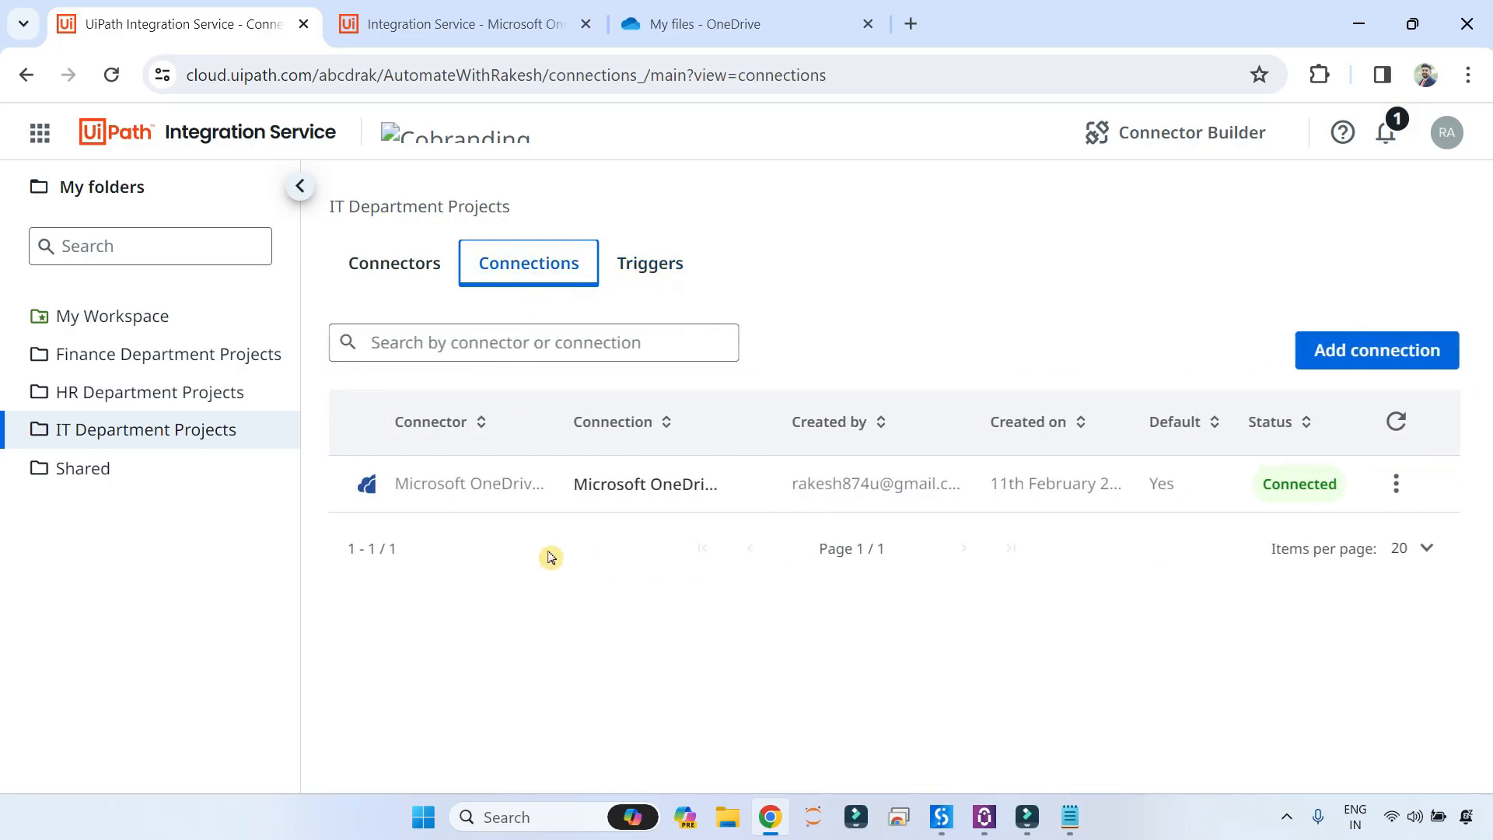
pyautogui.click(501, 493)
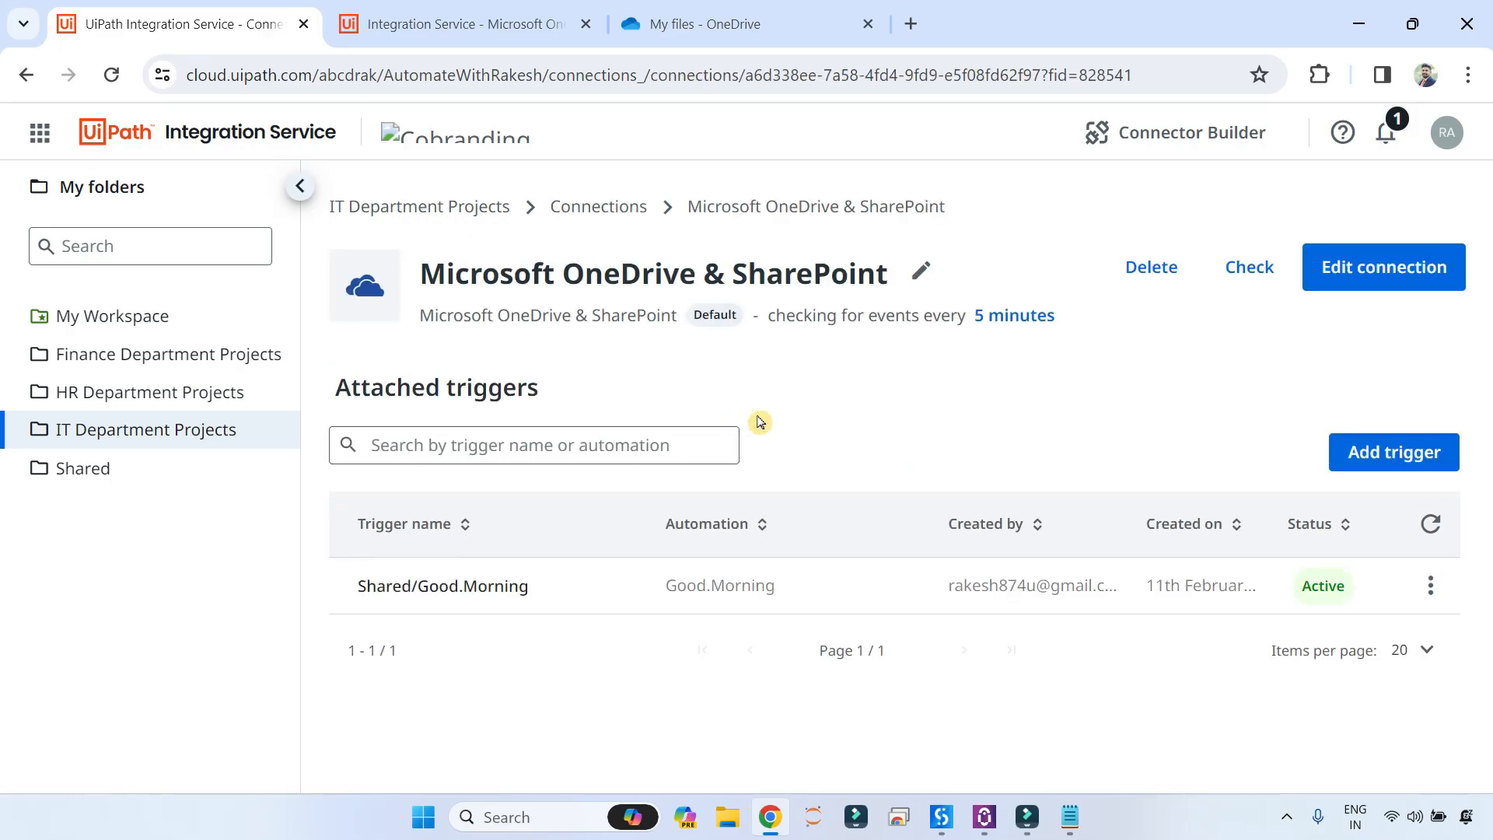
pyautogui.click(579, 208)
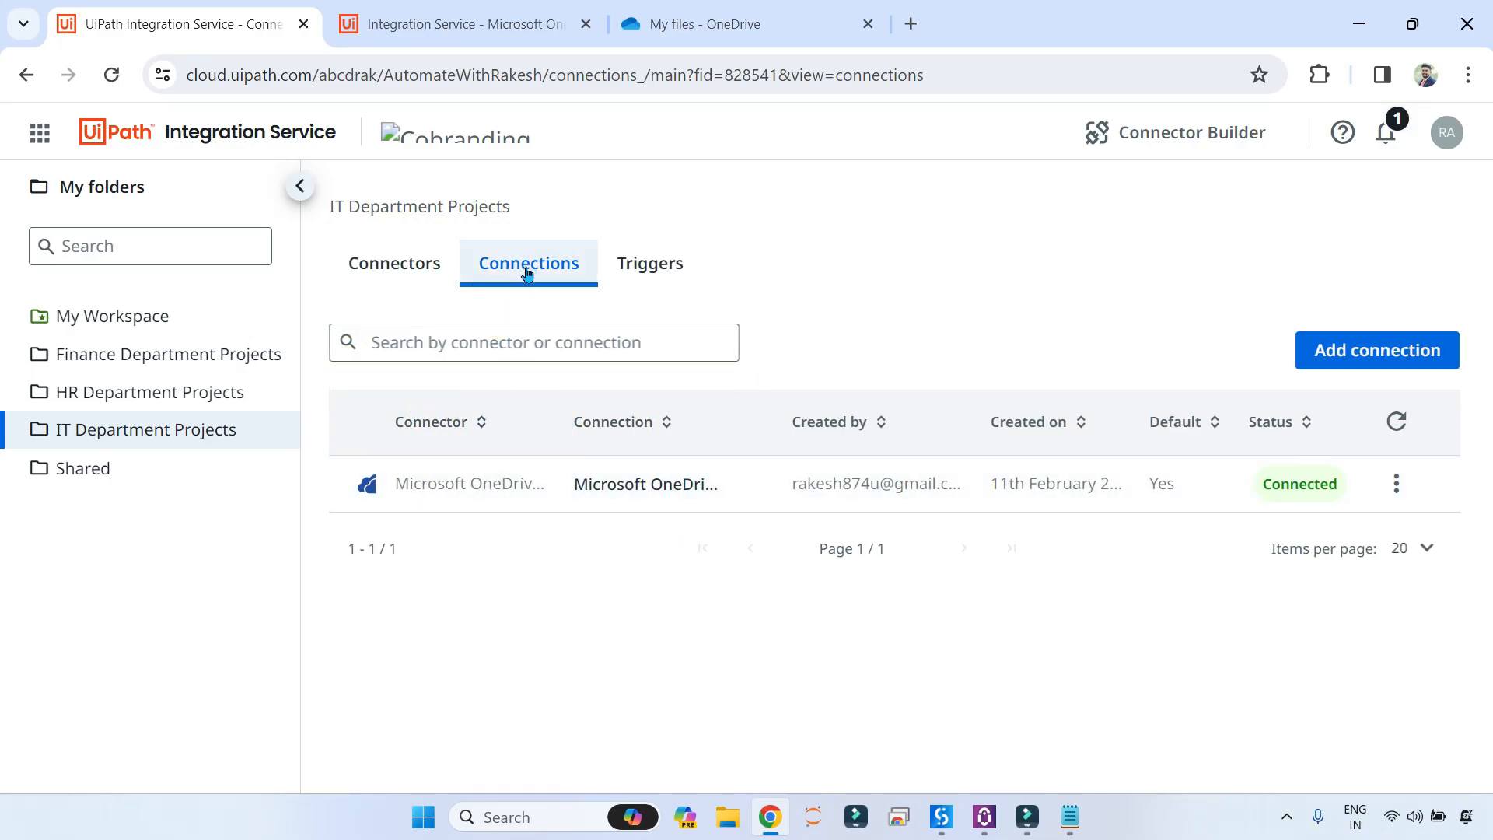
pyautogui.click(493, 489)
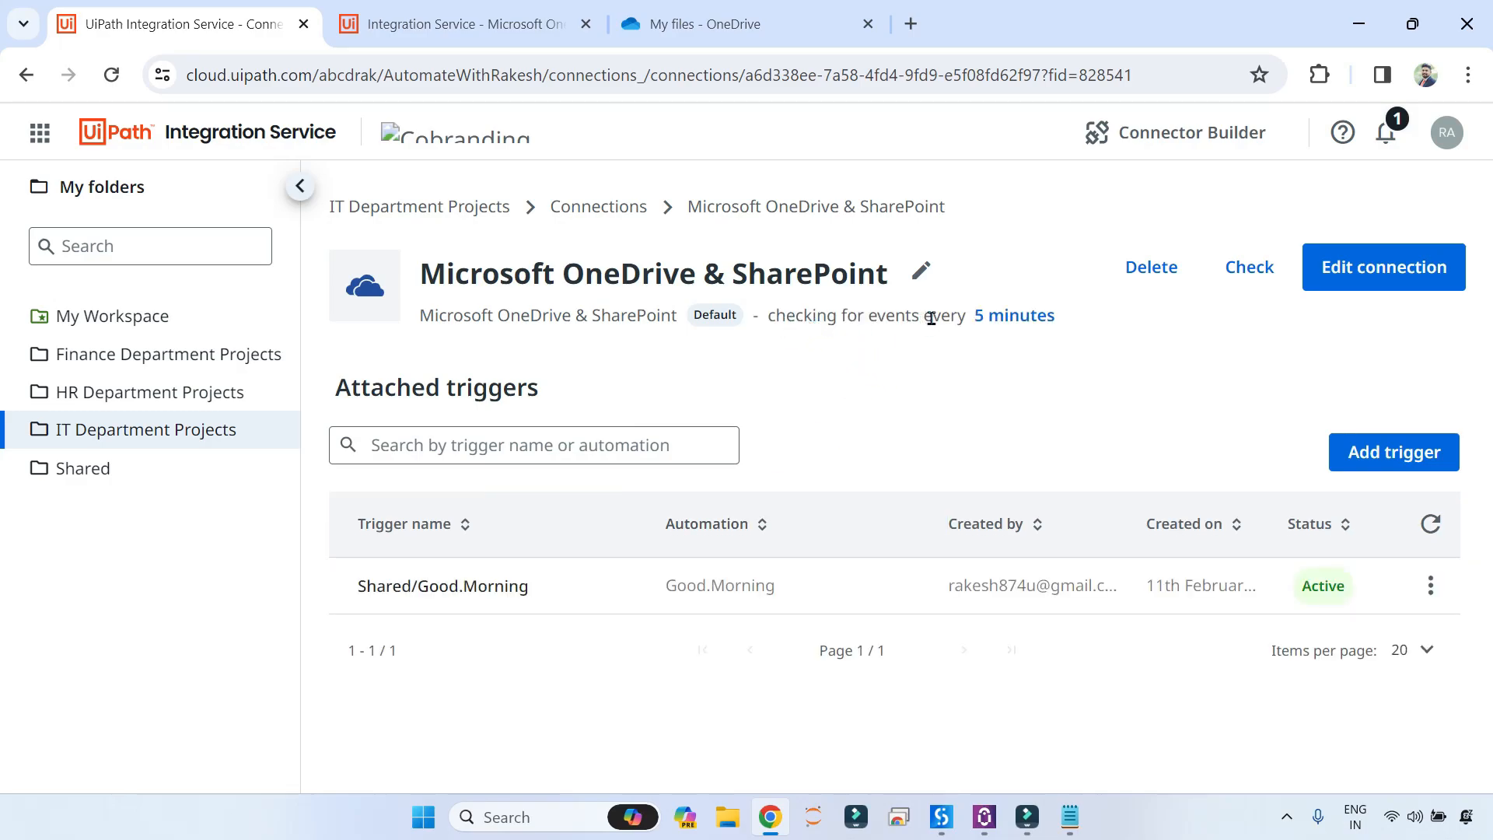
# Step: Set the Microsoft OneDrive & SharePoint connection's polling interval to a custom 1 minute, and update and check it
pyautogui.click(1034, 318)
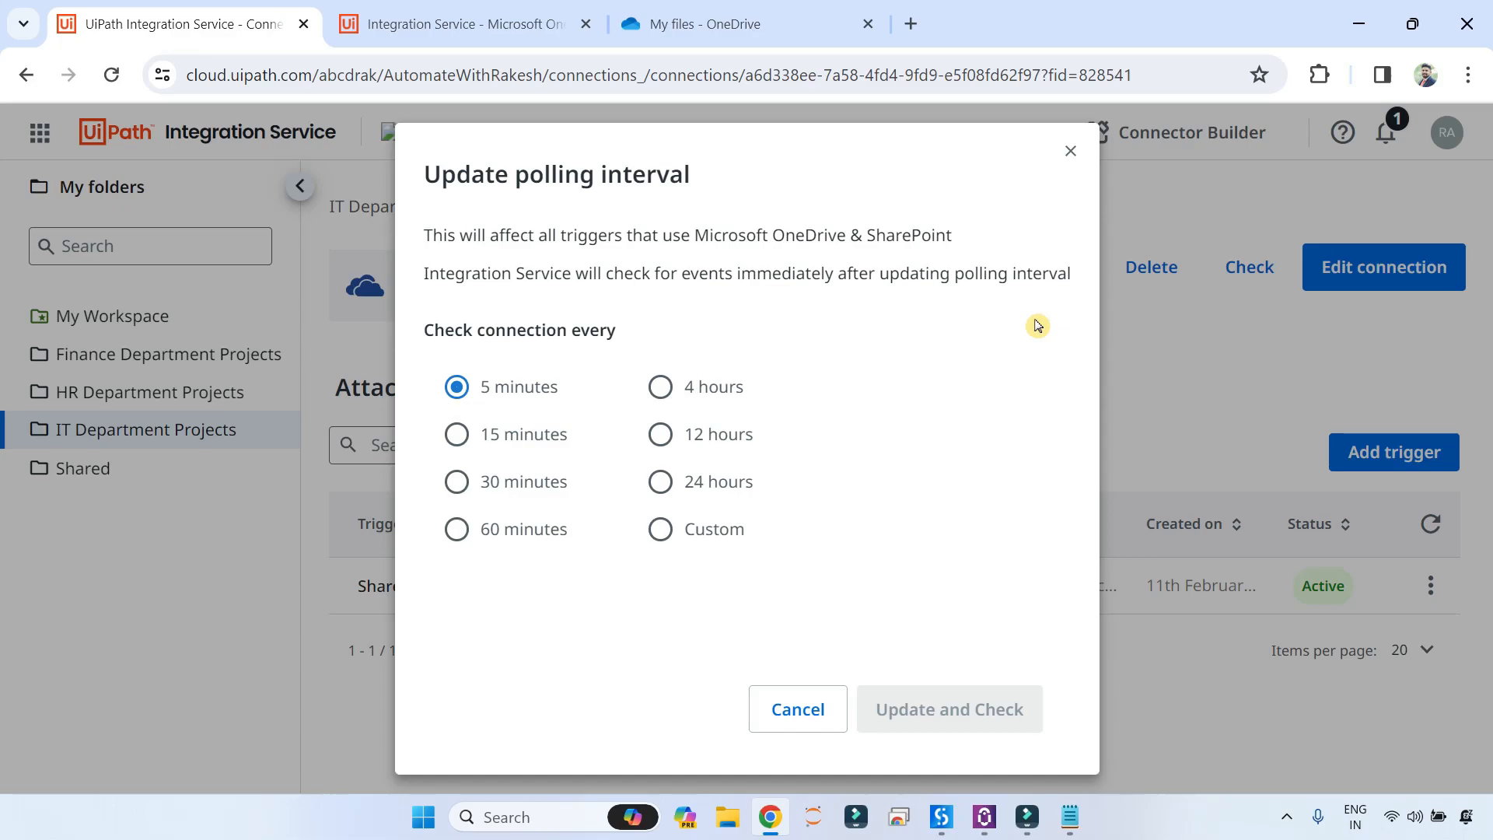
pyautogui.click(721, 536)
pyautogui.click(760, 526)
pyautogui.click(760, 525)
pyautogui.click(763, 538)
pyautogui.click(762, 538)
pyautogui.click(764, 539)
pyautogui.click(764, 539)
pyautogui.click(765, 540)
pyautogui.click(765, 539)
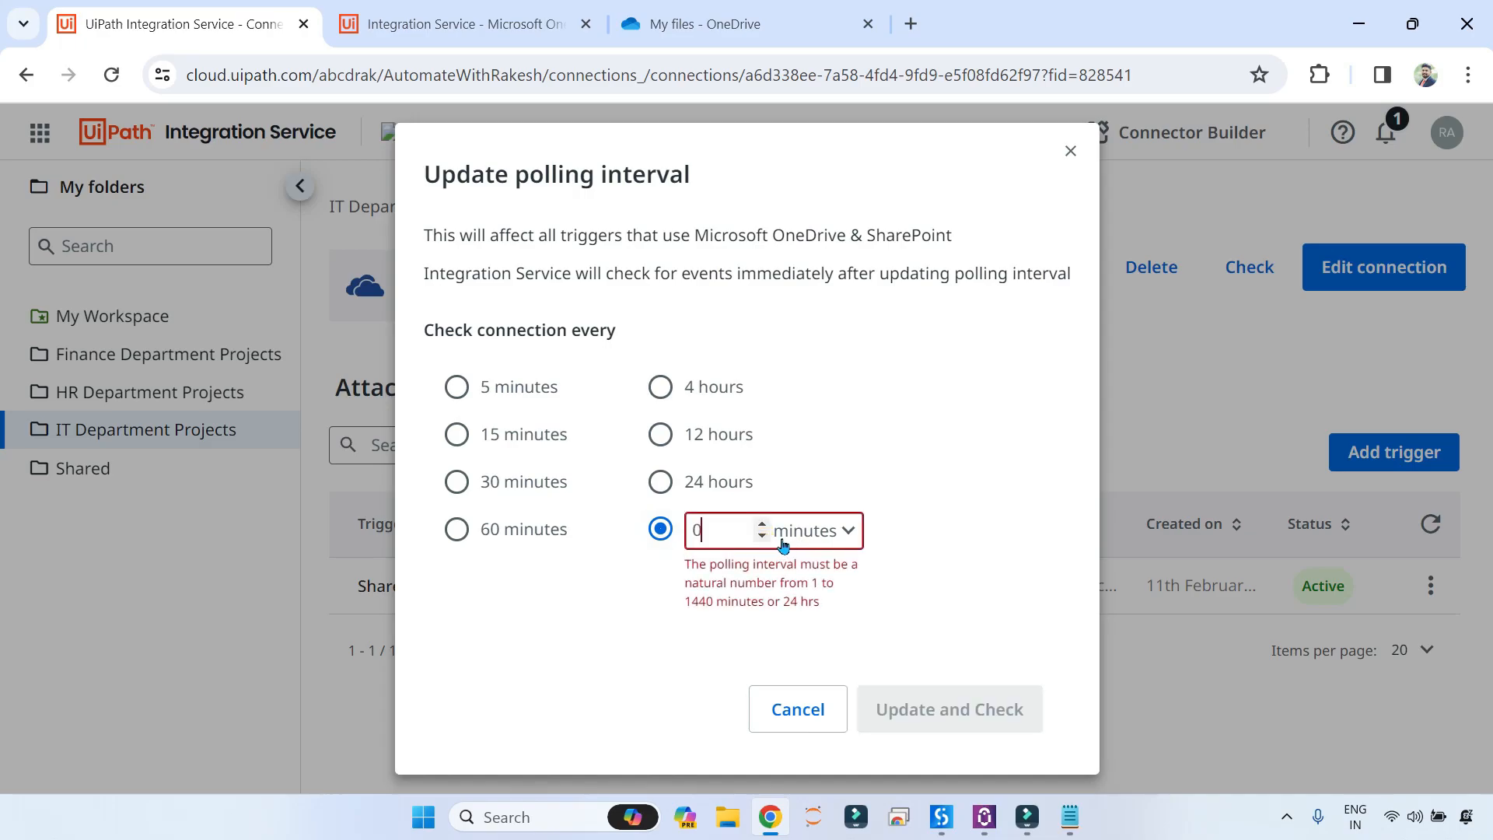
pyautogui.click(762, 526)
pyautogui.click(850, 532)
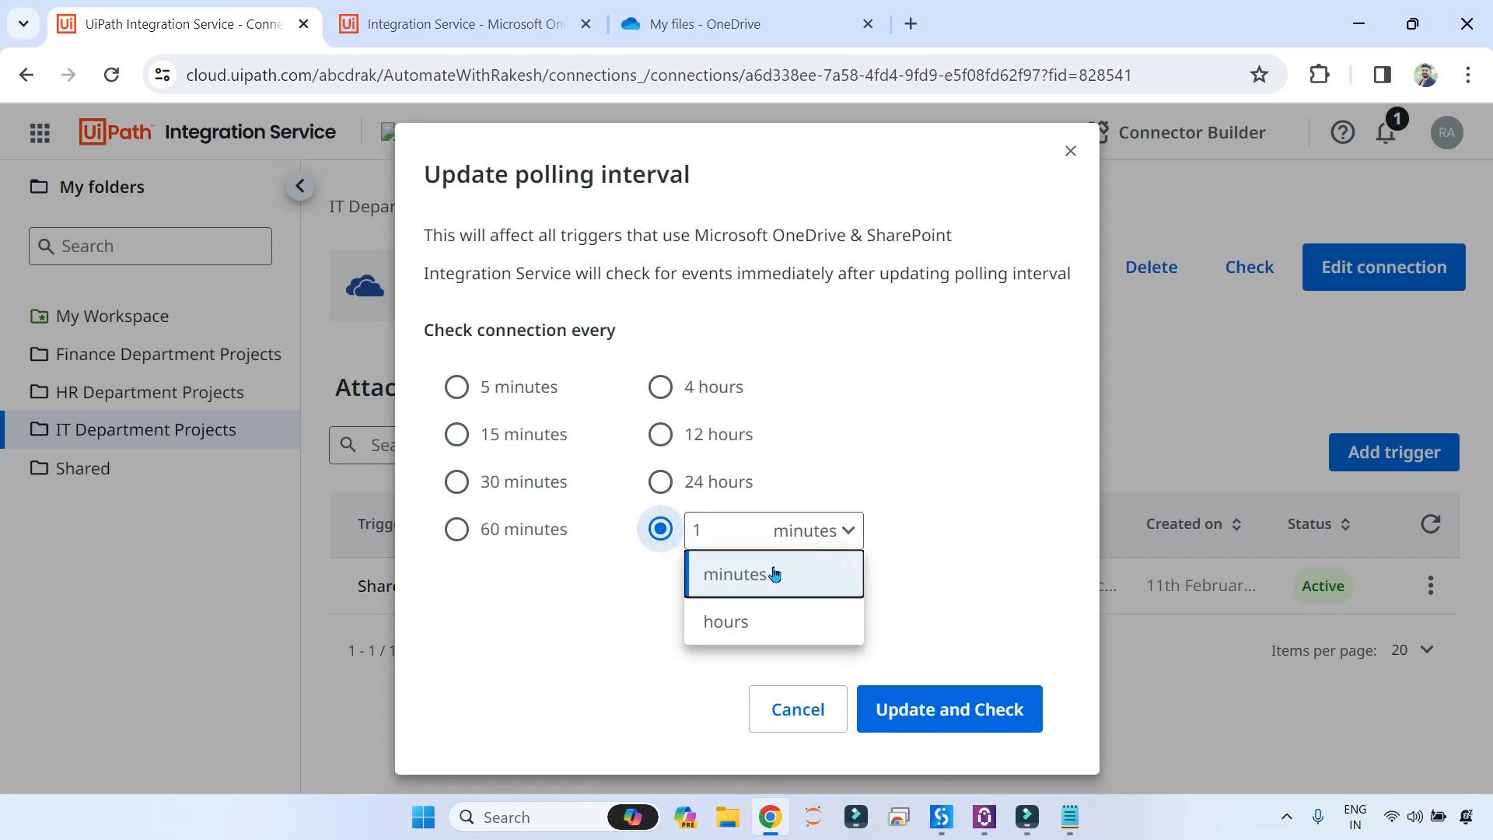
pyautogui.click(957, 584)
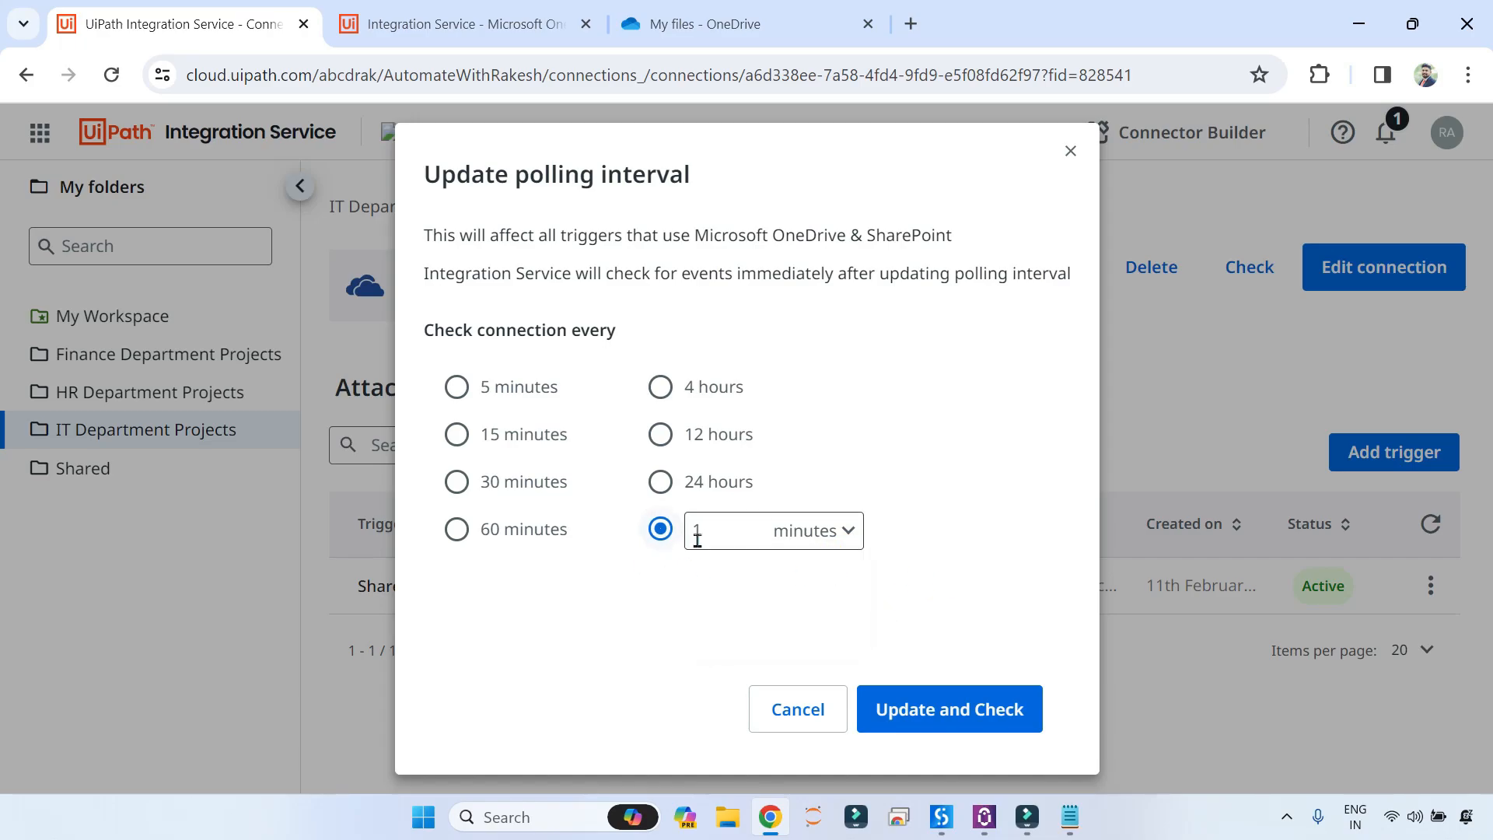
pyautogui.click(950, 719)
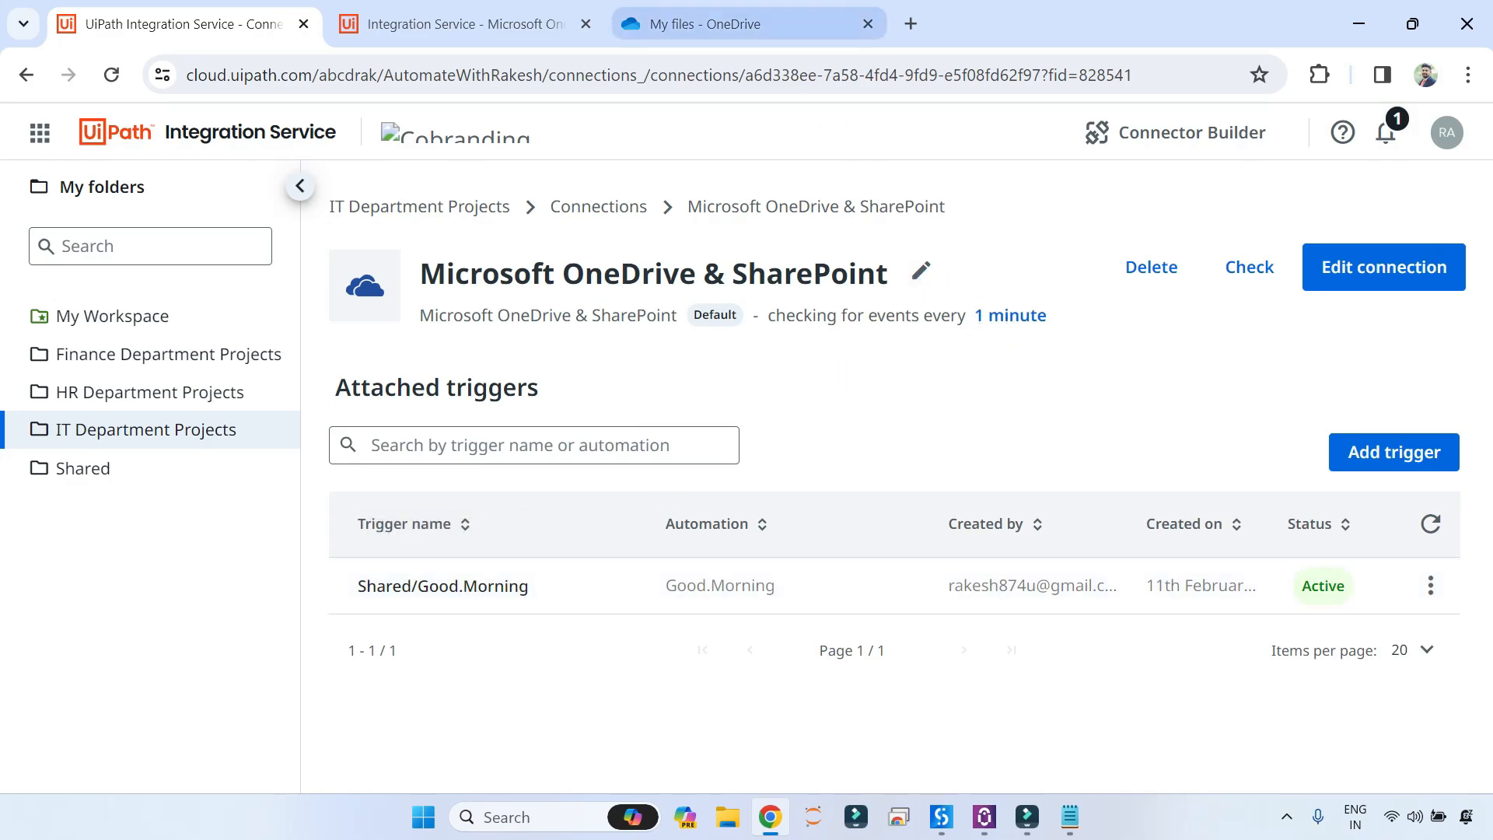
# Step: Create an Excel workbook in OneDrive's My files, enter the sample text "sfgsfgsfdgsdfgsdfgsdfg" in cell A1 and close it
pyautogui.click(707, 24)
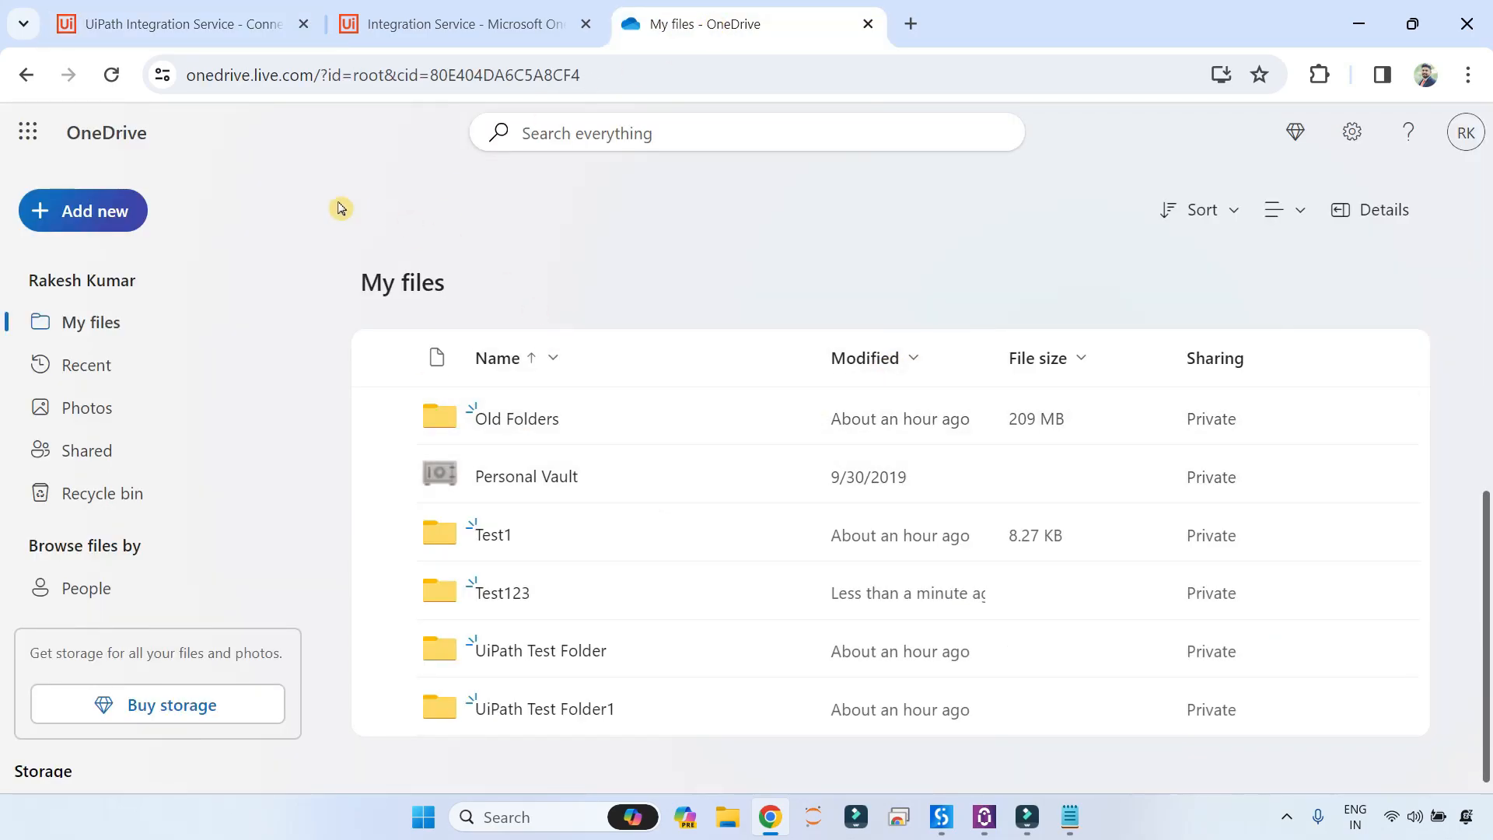
pyautogui.click(123, 224)
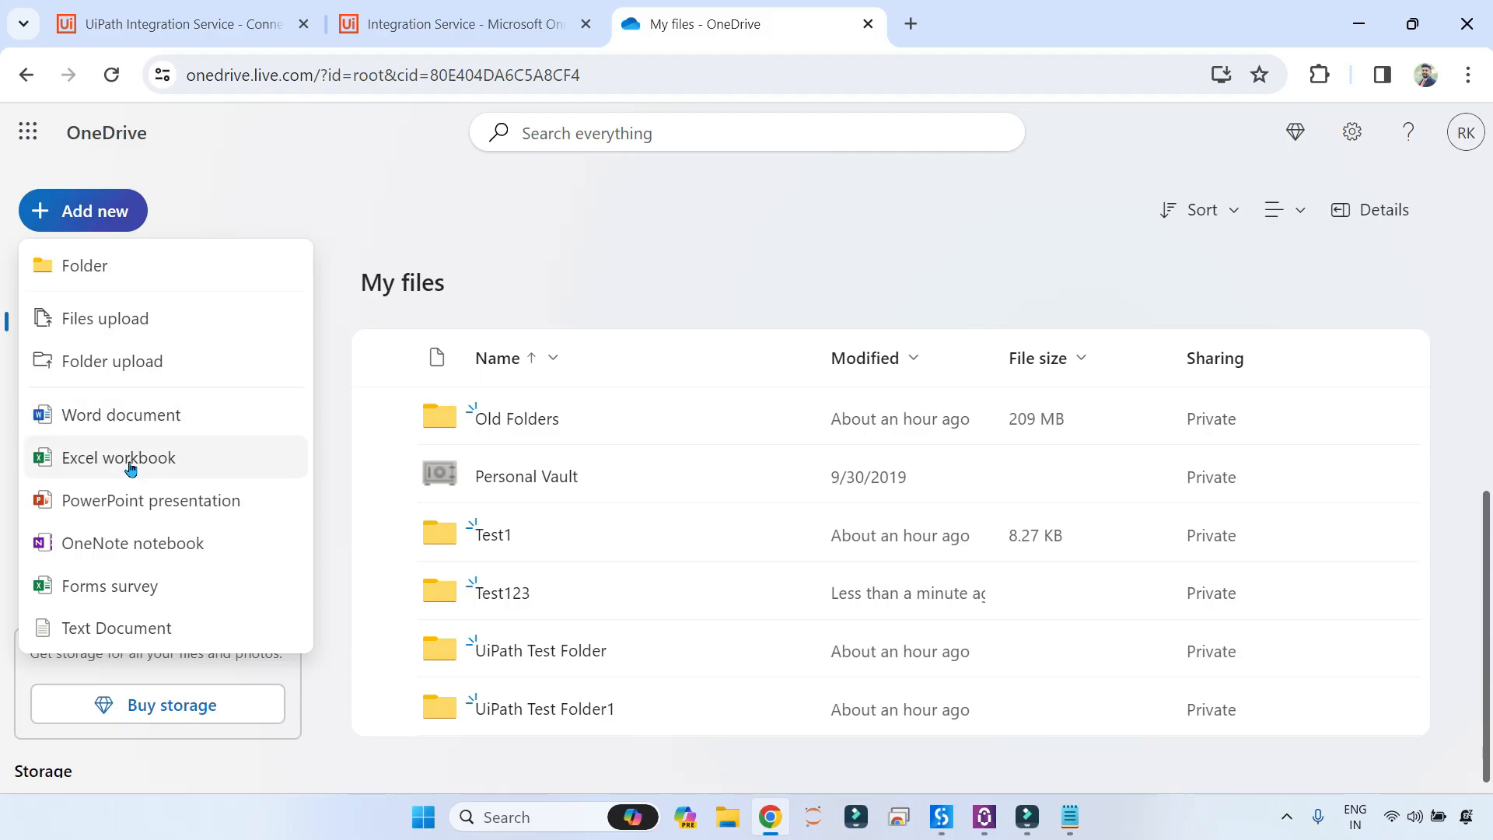
pyautogui.click(130, 467)
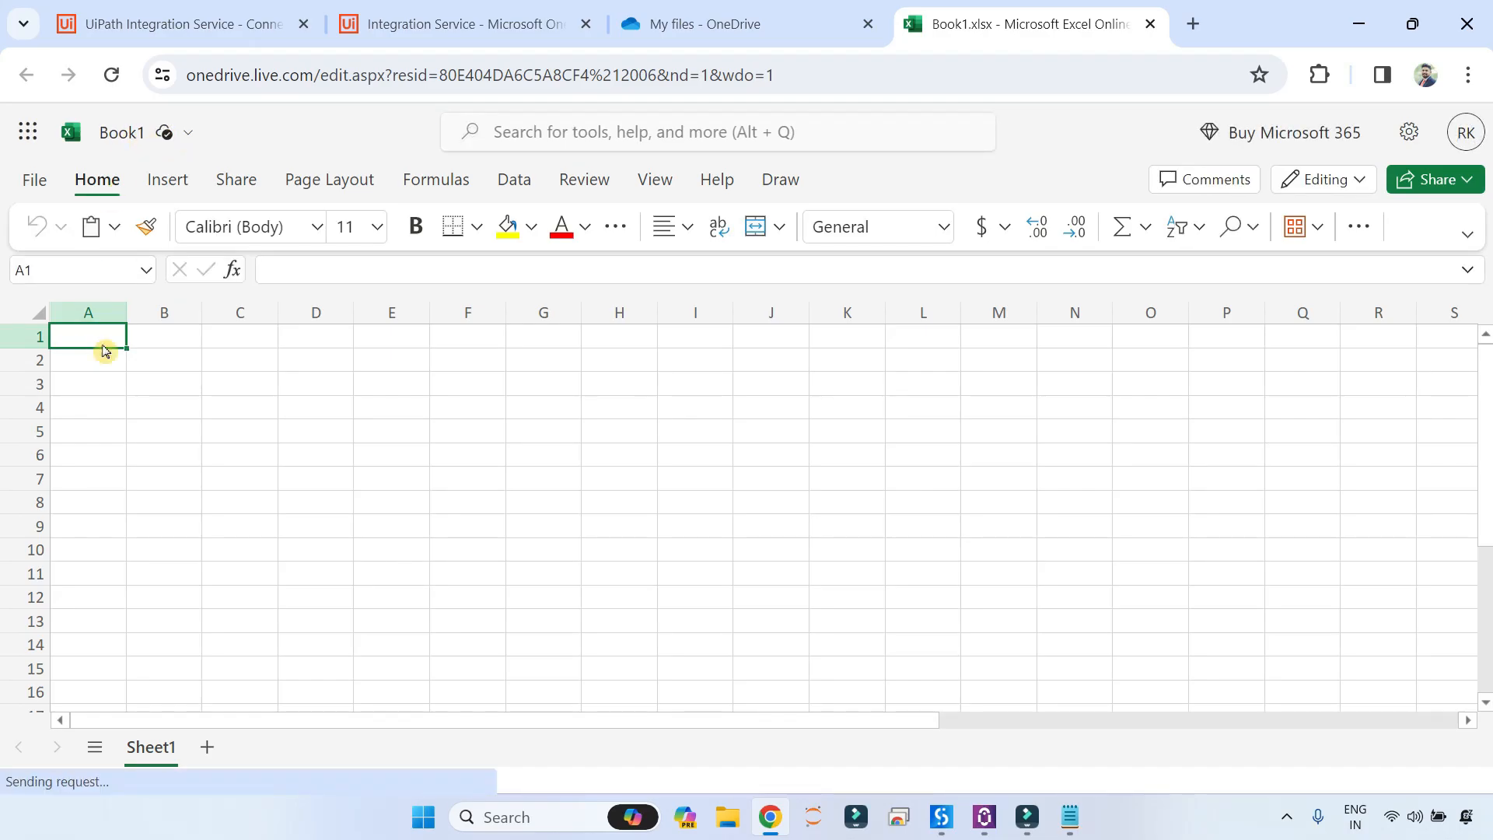
pyautogui.write('sfgsfgsfdgsdfgsdfgsdfg')
pyautogui.click(311, 398)
pyautogui.press('End')
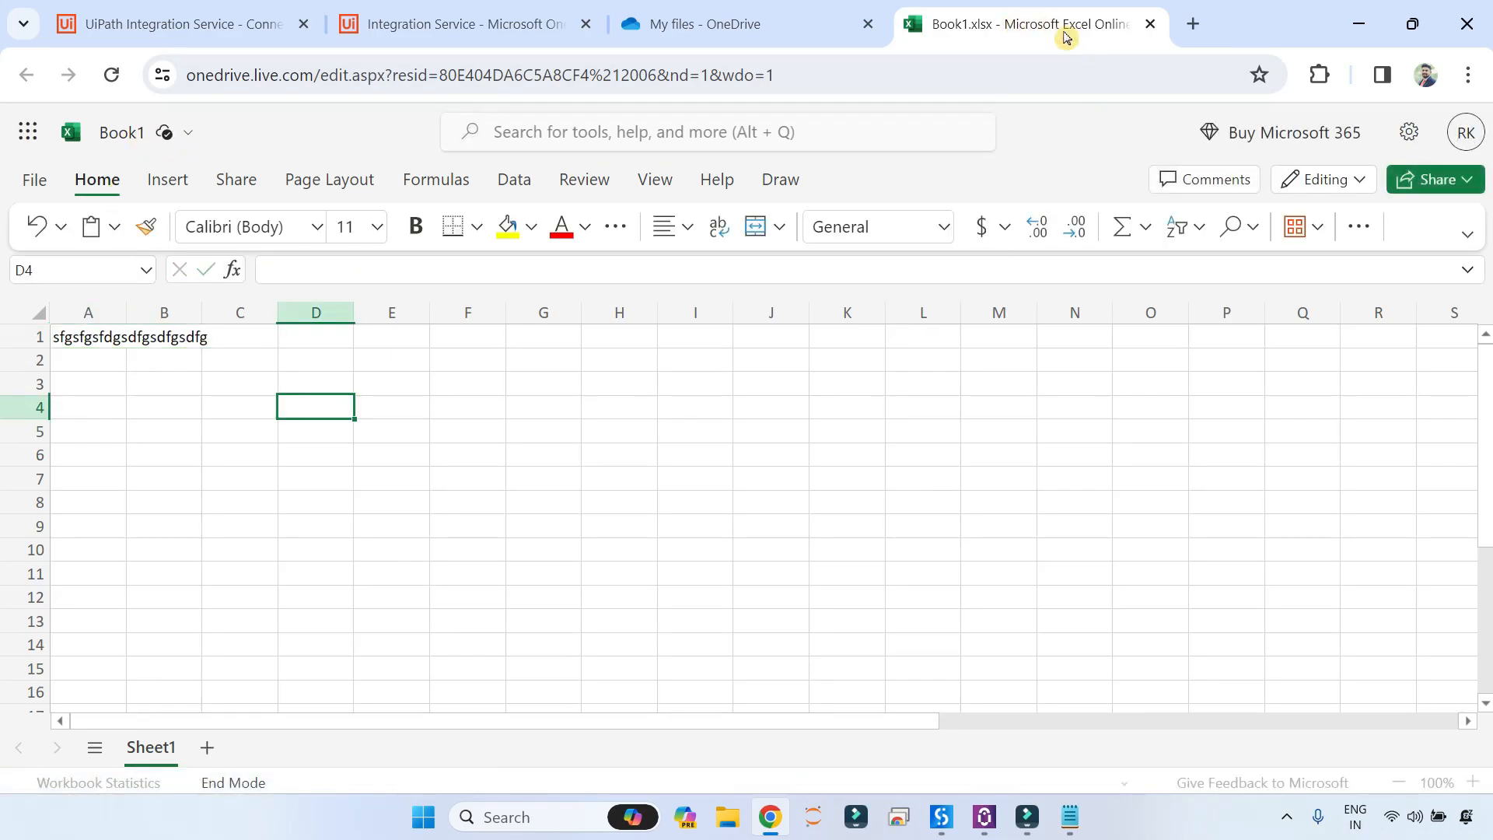
pyautogui.click(1150, 24)
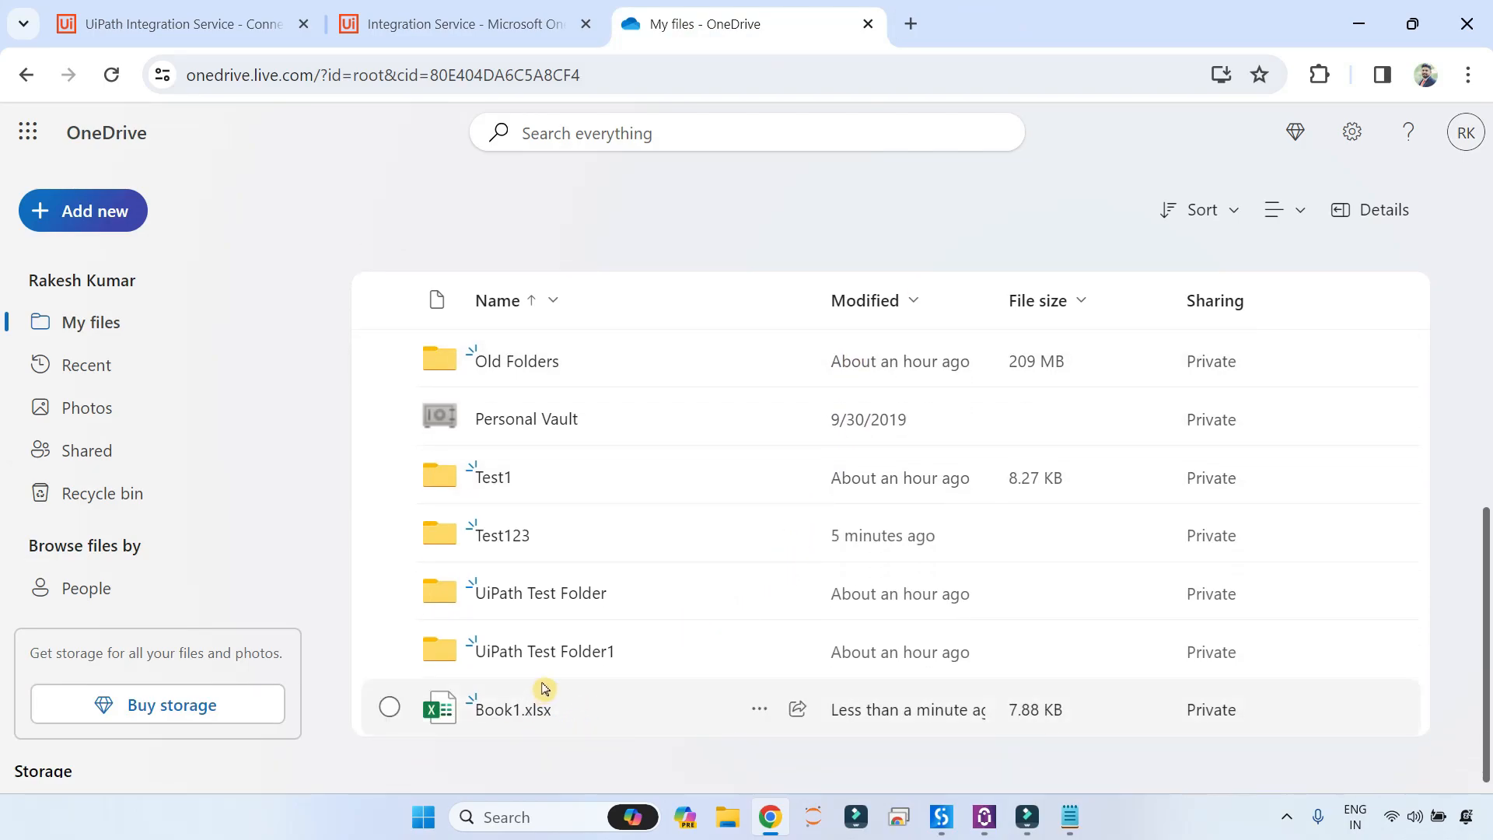
# Step: Return to Integration Service, refresh the IT Department Projects triggers list and view the listed trigger's editable name
pyautogui.click(209, 39)
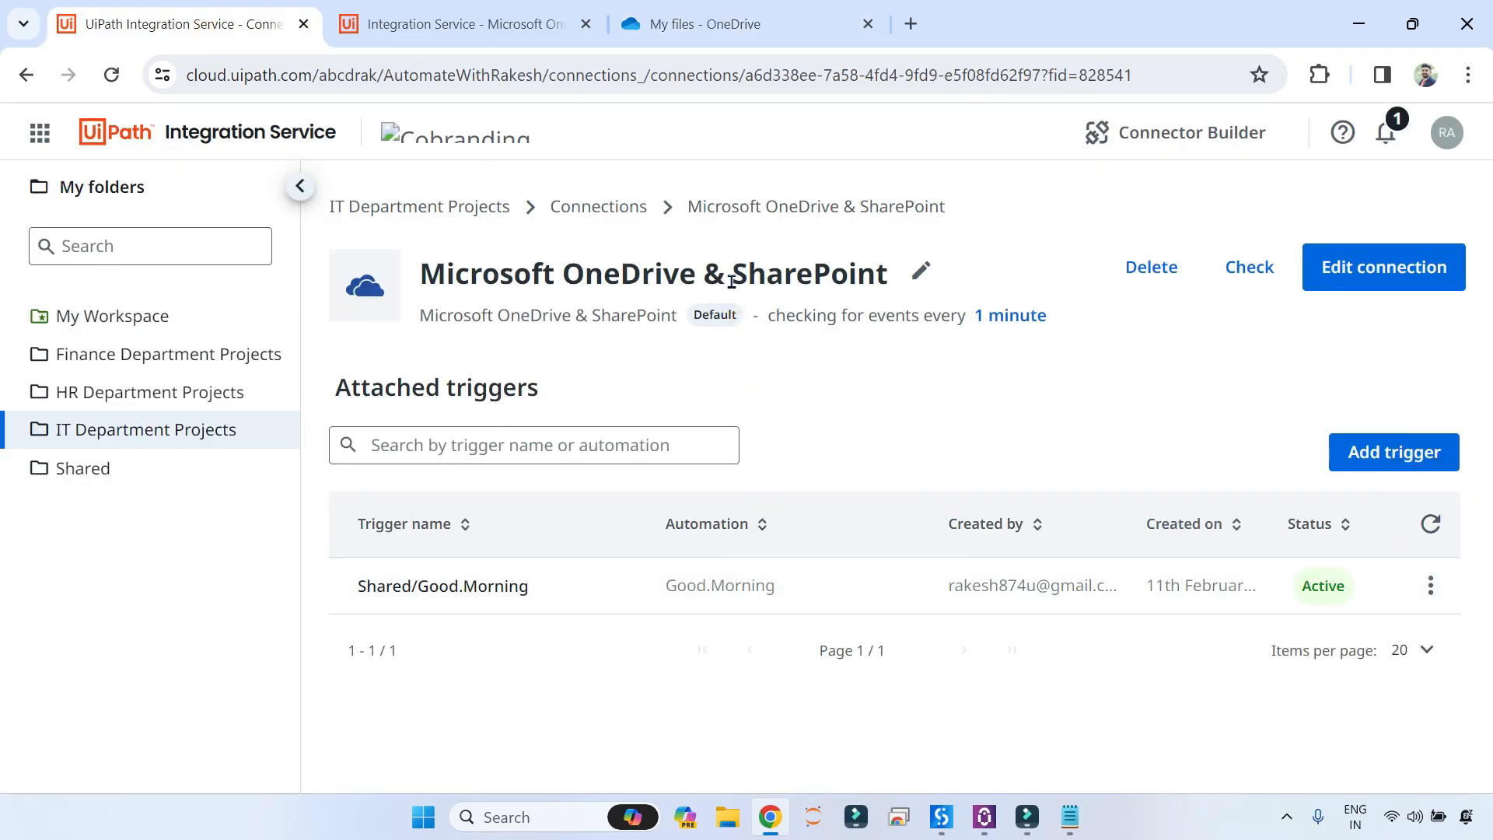
pyautogui.click(357, 216)
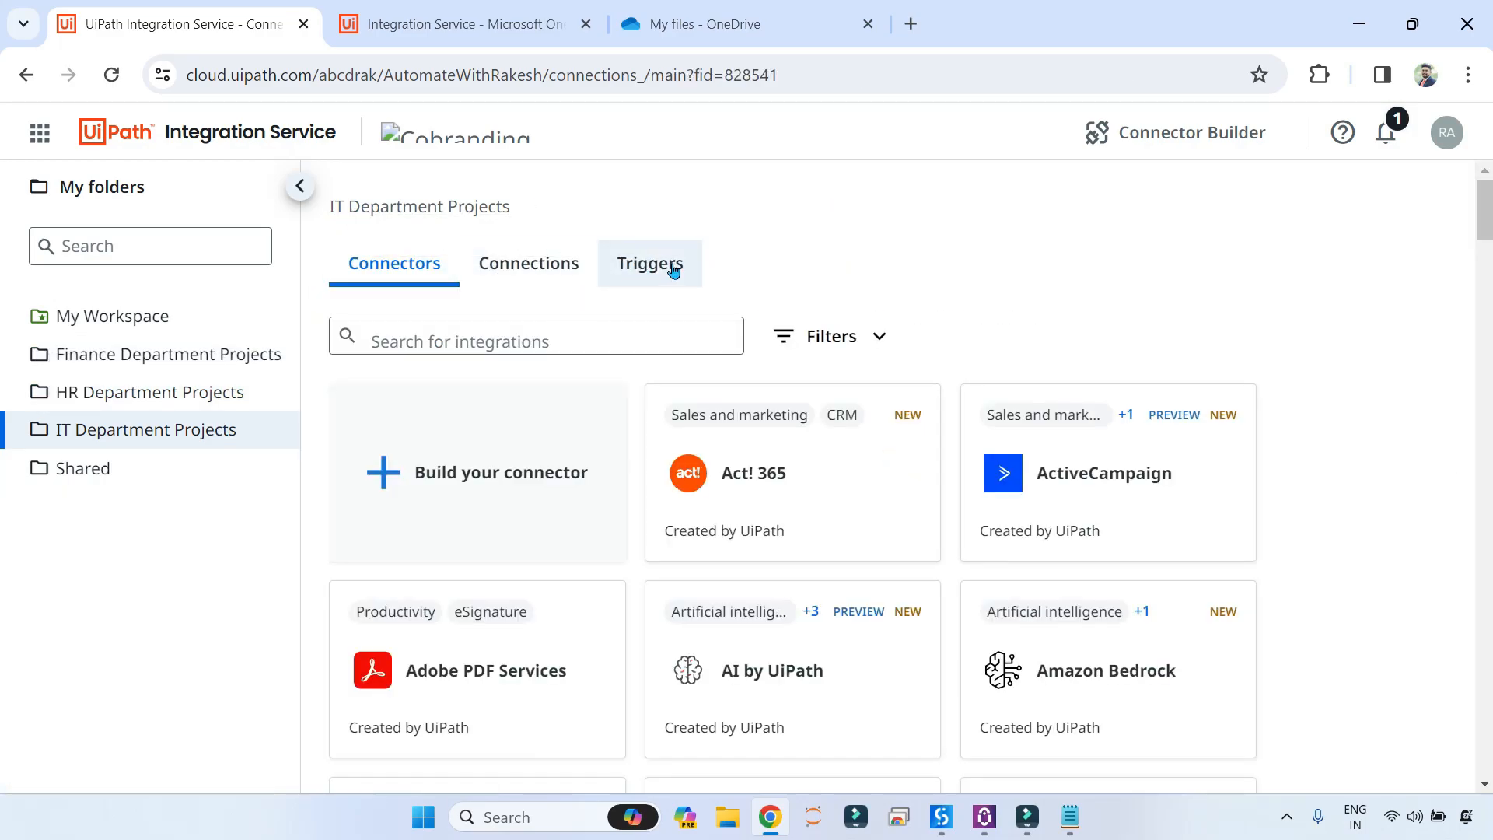
pyautogui.click(665, 269)
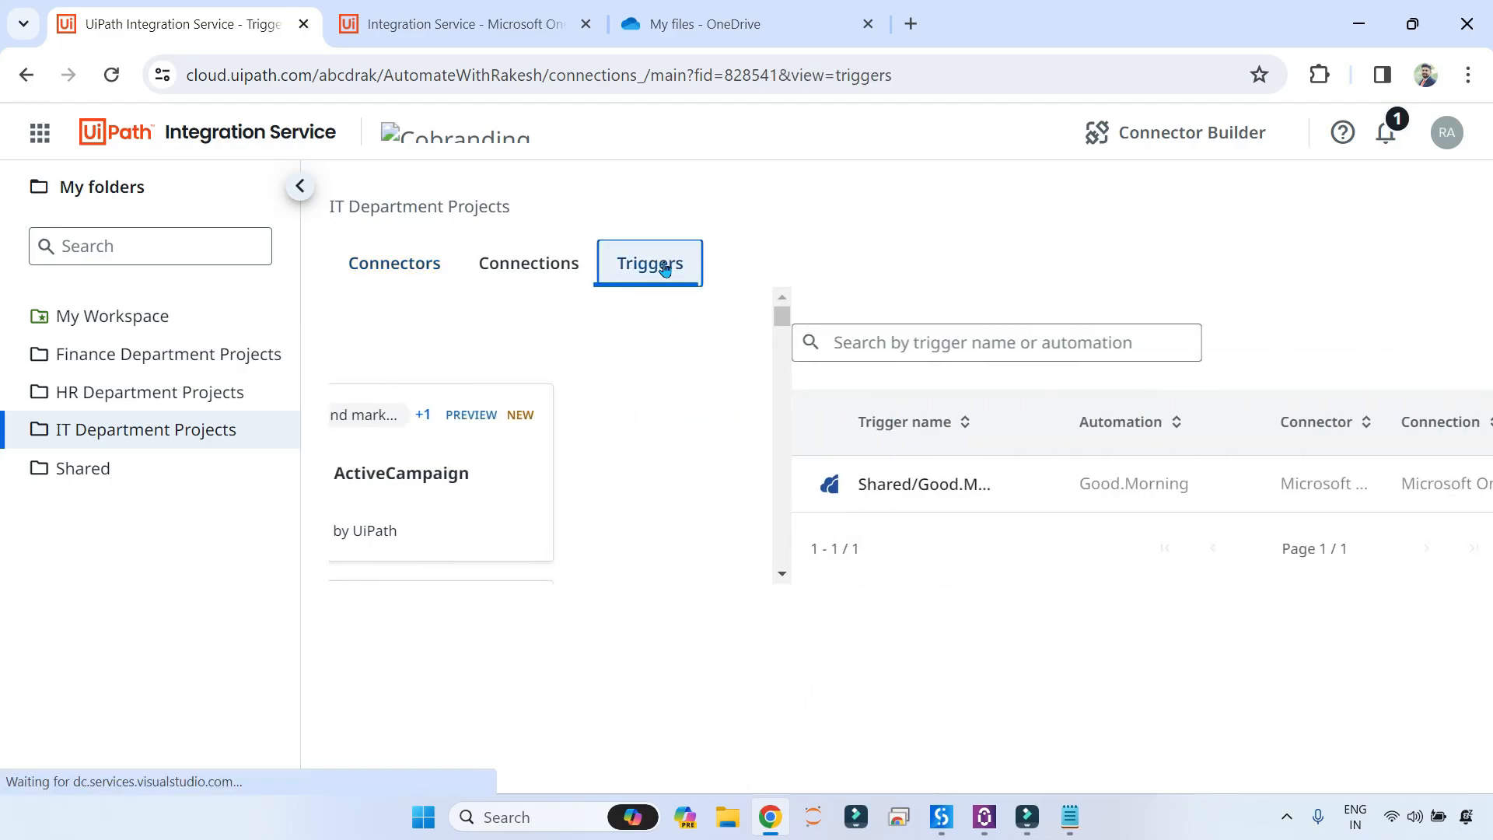
pyautogui.click(1430, 421)
pyautogui.click(560, 485)
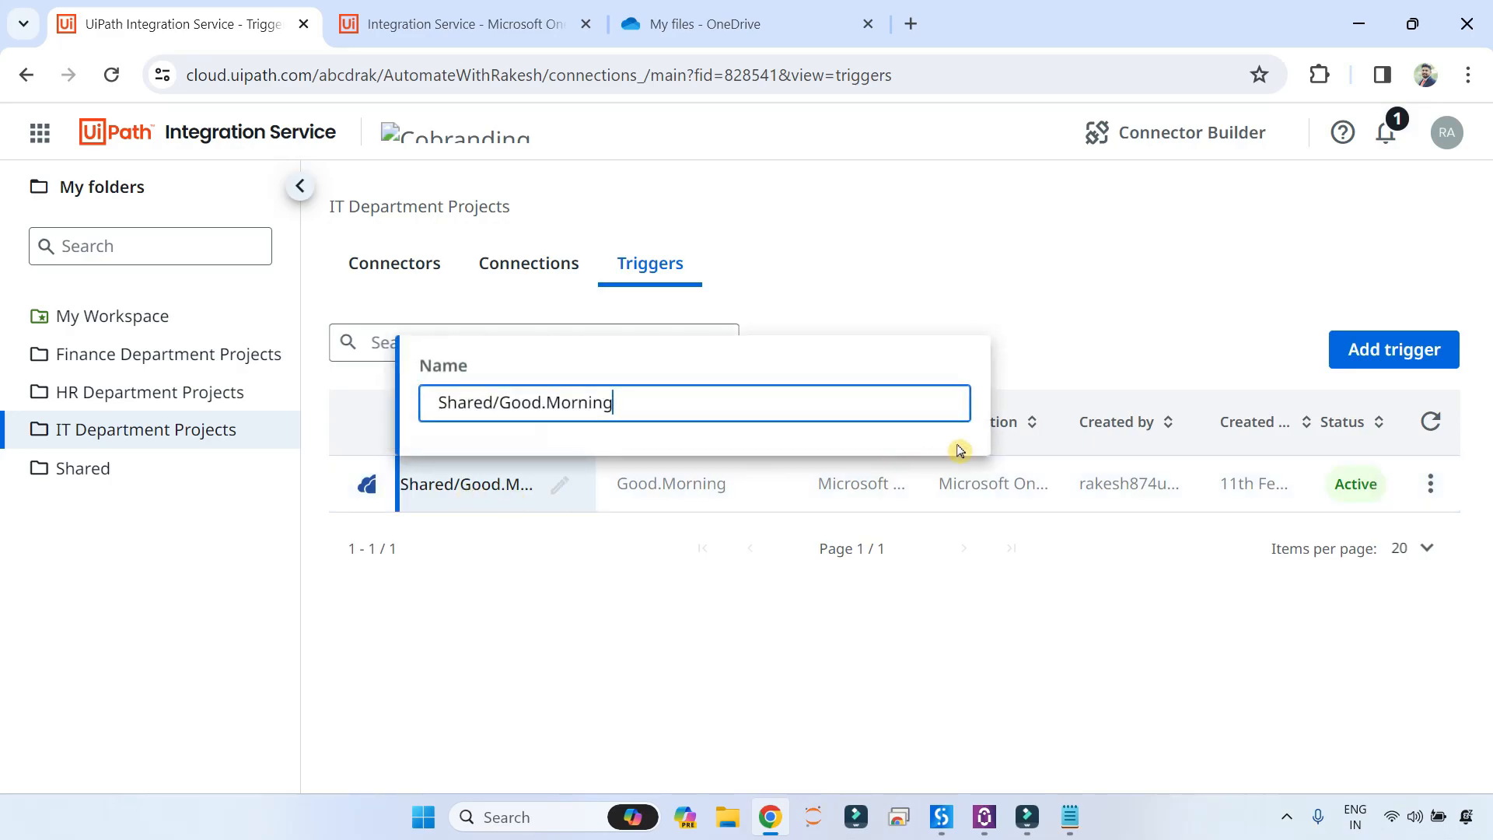
pyautogui.click(525, 604)
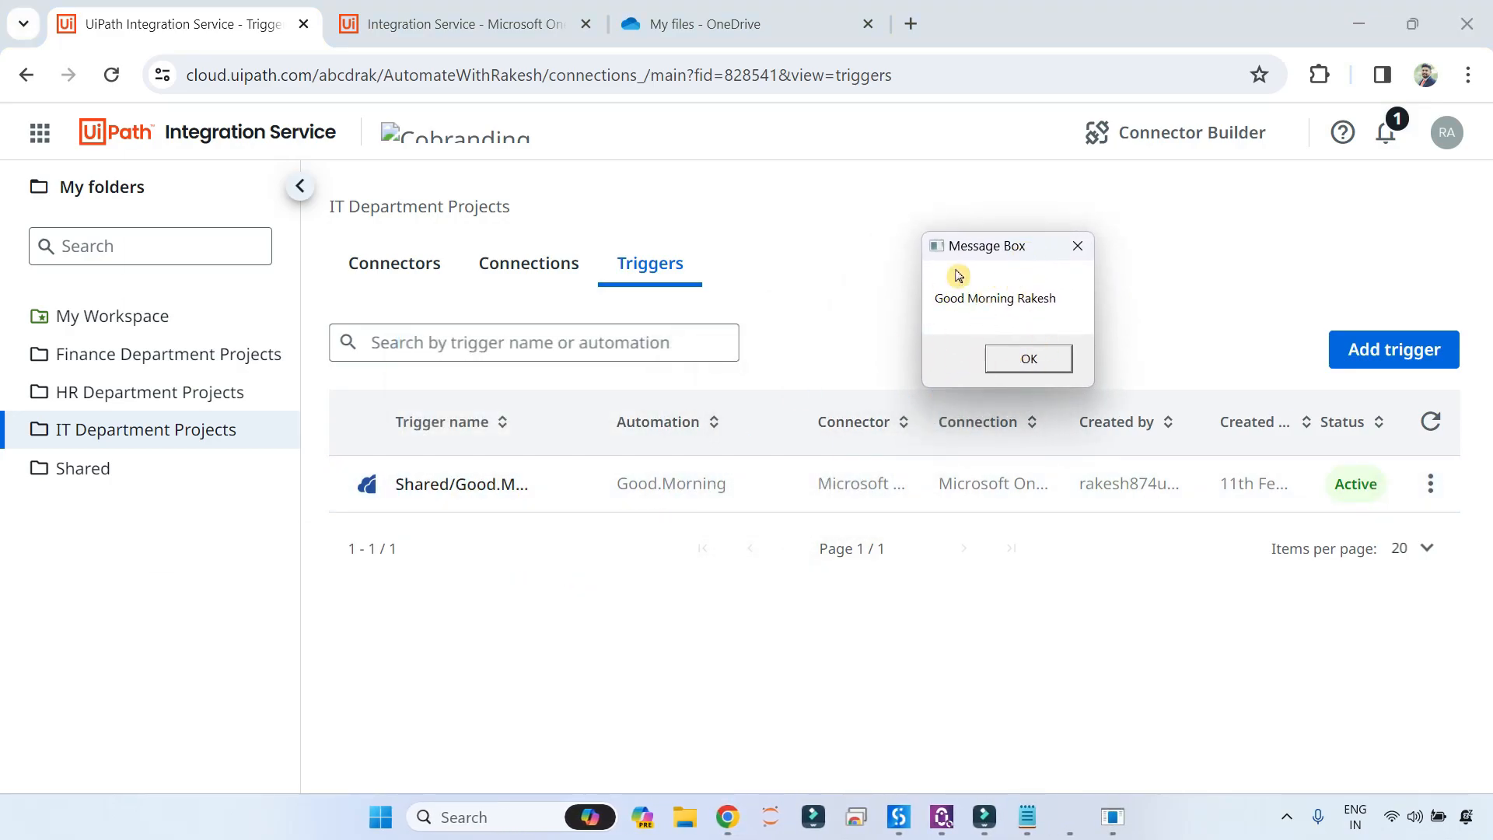
# Step: Examine the Shared/Good.Morning trigger's details and attempts' history, and acknowledge the message boxes from the triggered automation
pyautogui.click(674, 484)
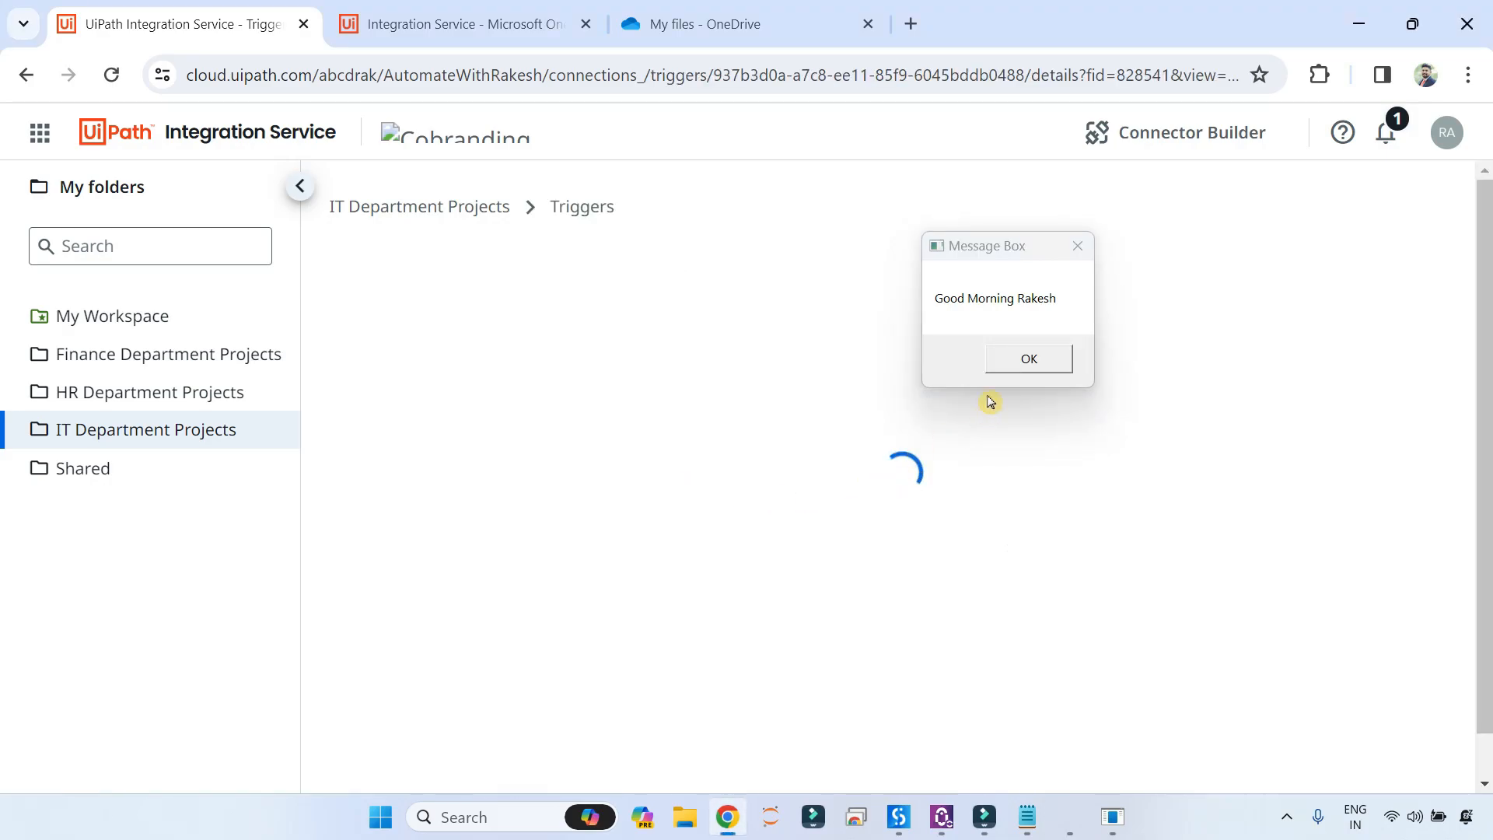
pyautogui.moveTo(1006, 257); pyautogui.dragTo(923, 266)
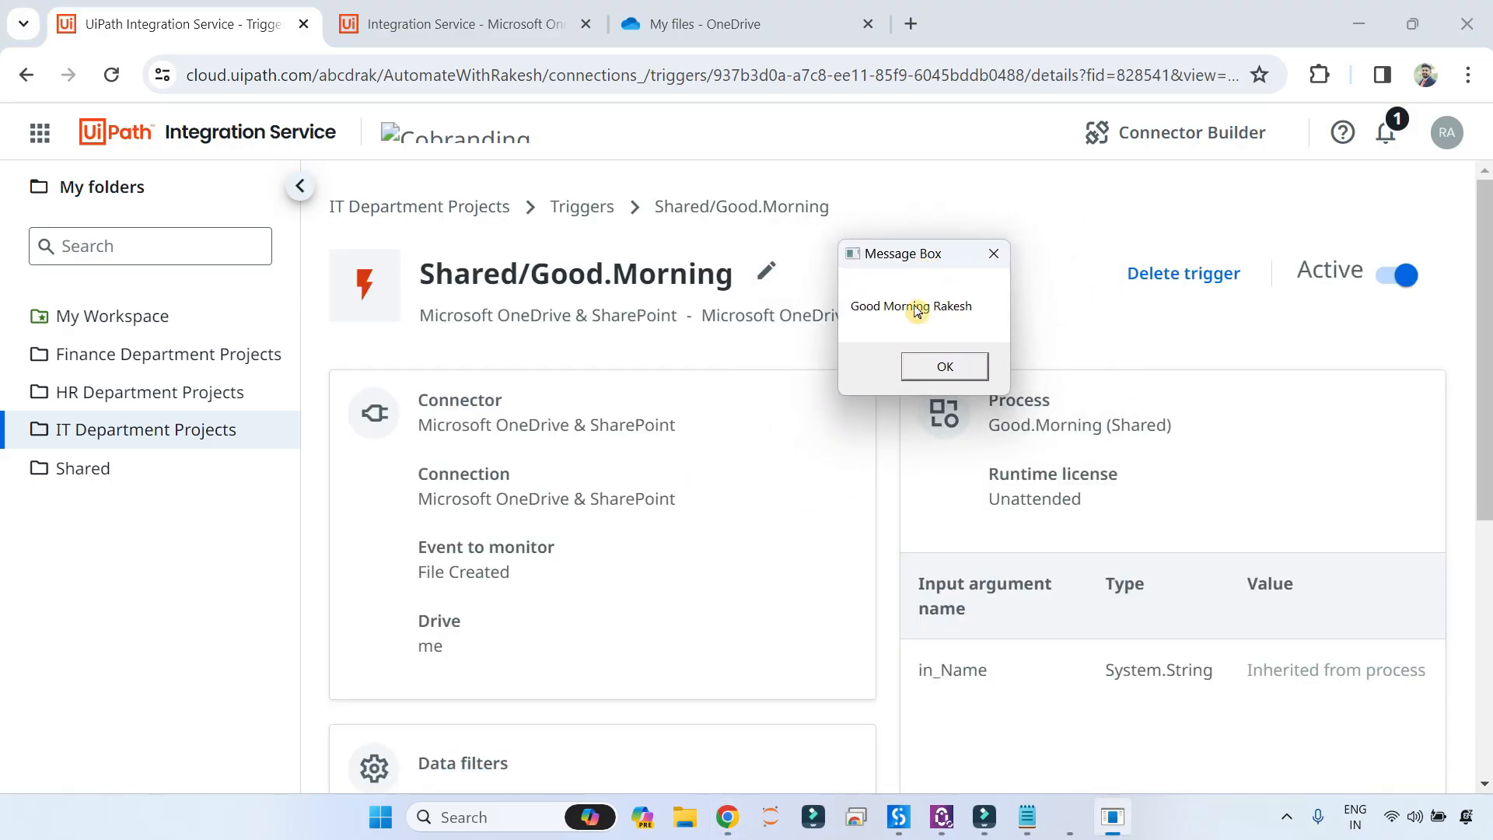
pyautogui.scroll(-6, 810, 532)
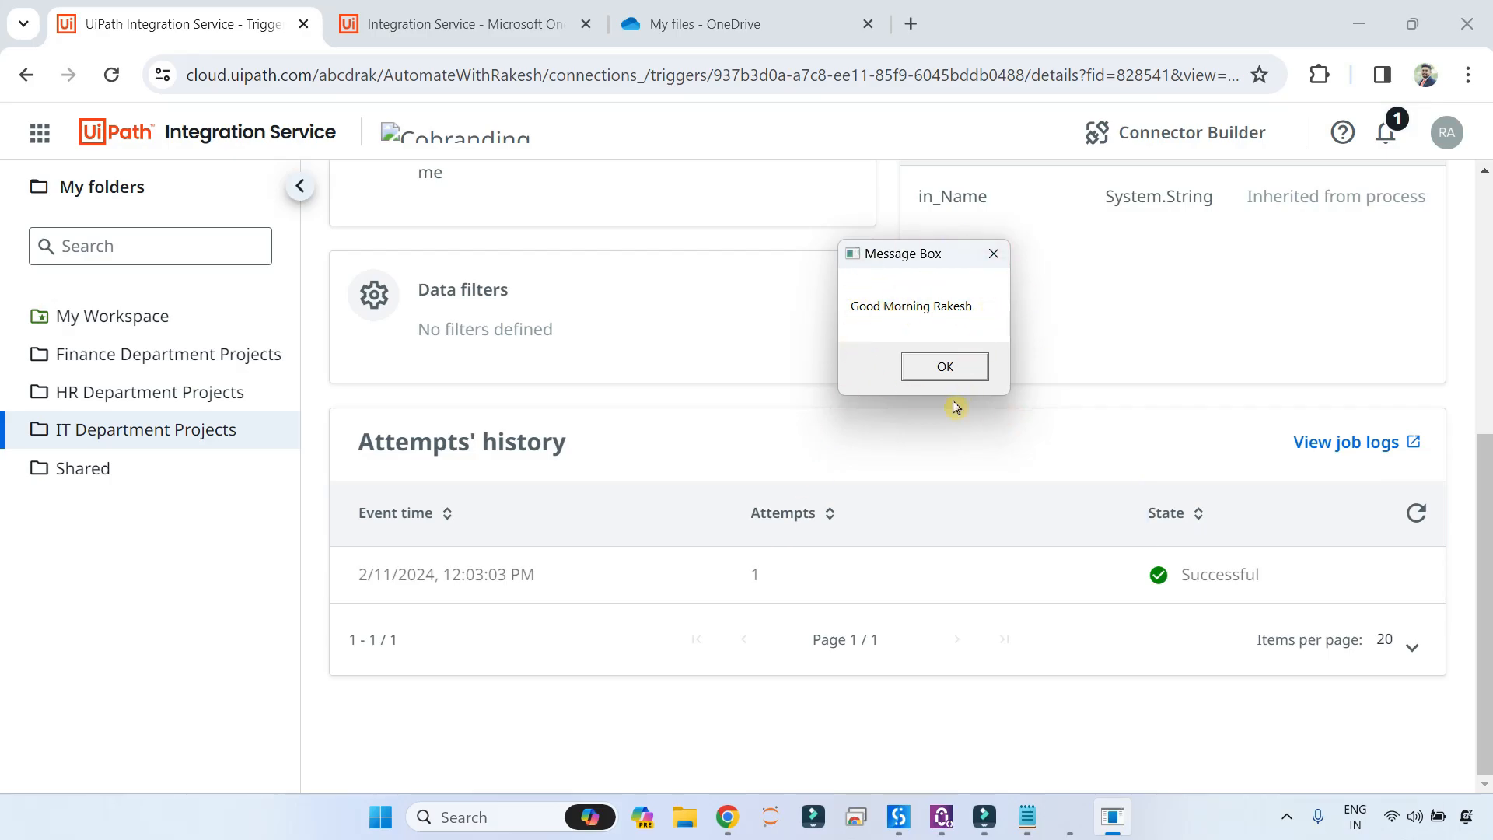
pyautogui.scroll(6, 880, 586)
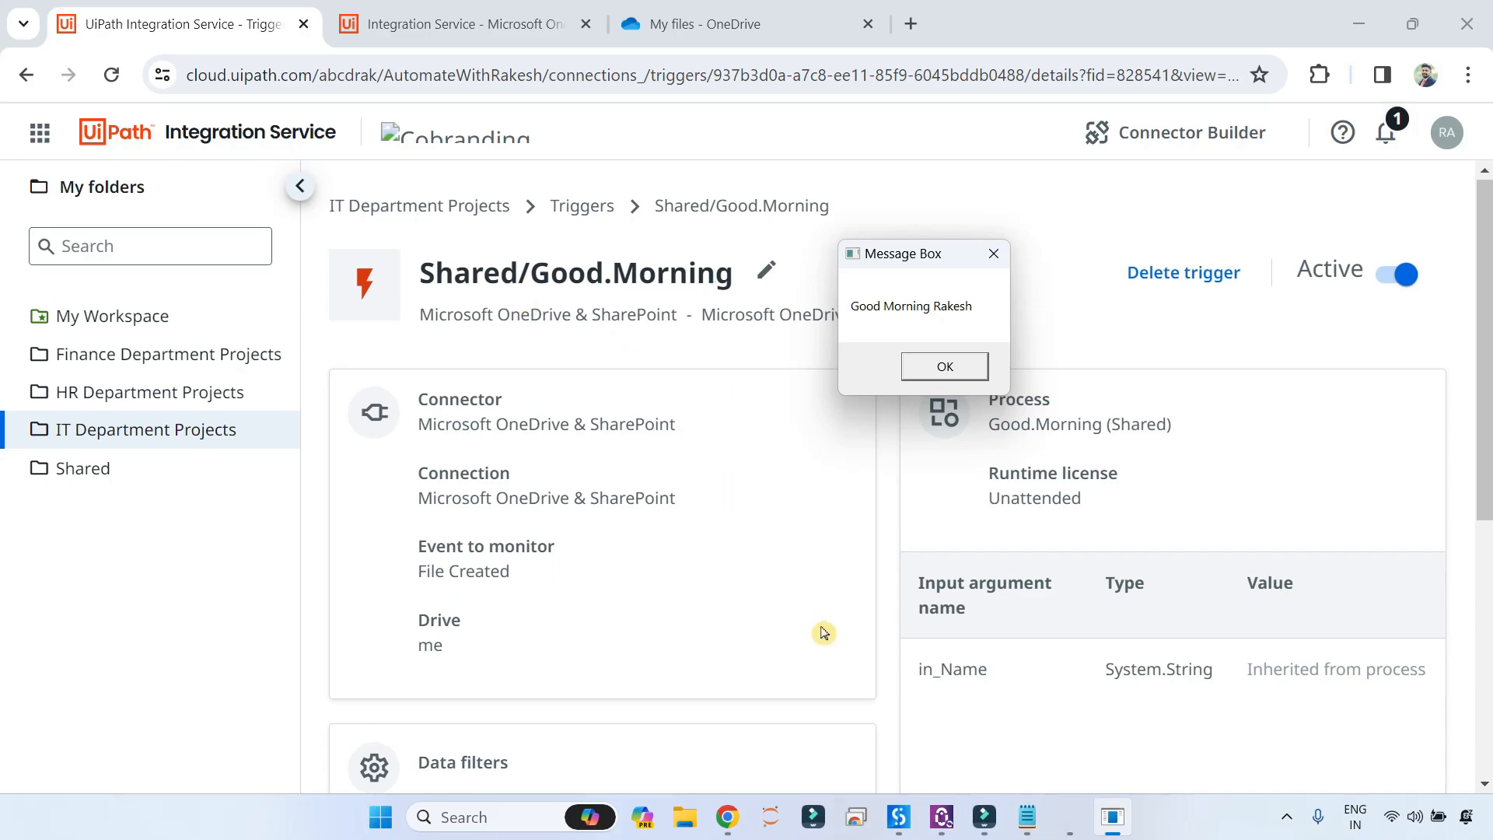
pyautogui.scroll(-6, 822, 629)
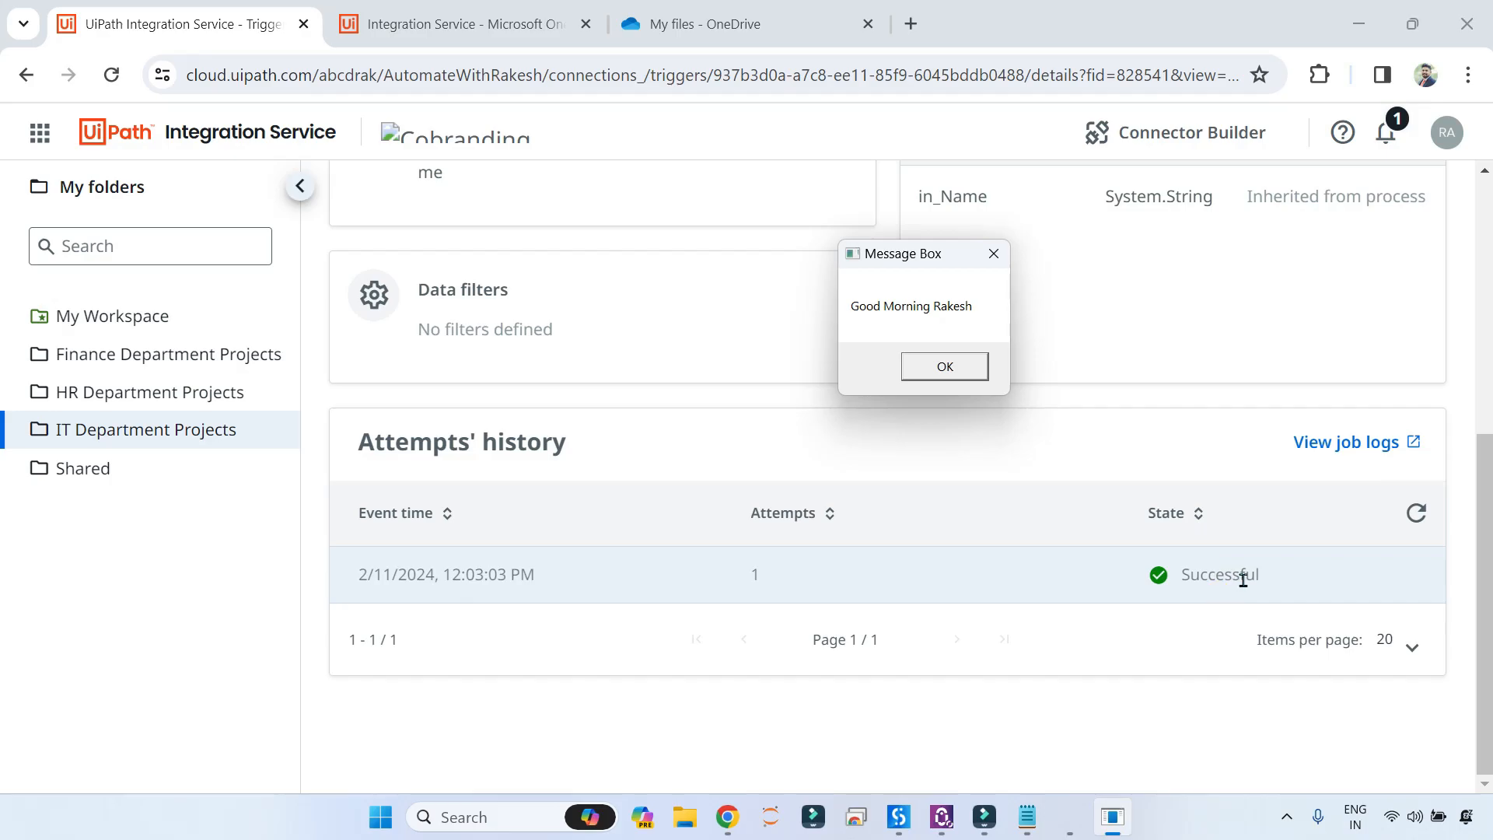
pyautogui.click(946, 366)
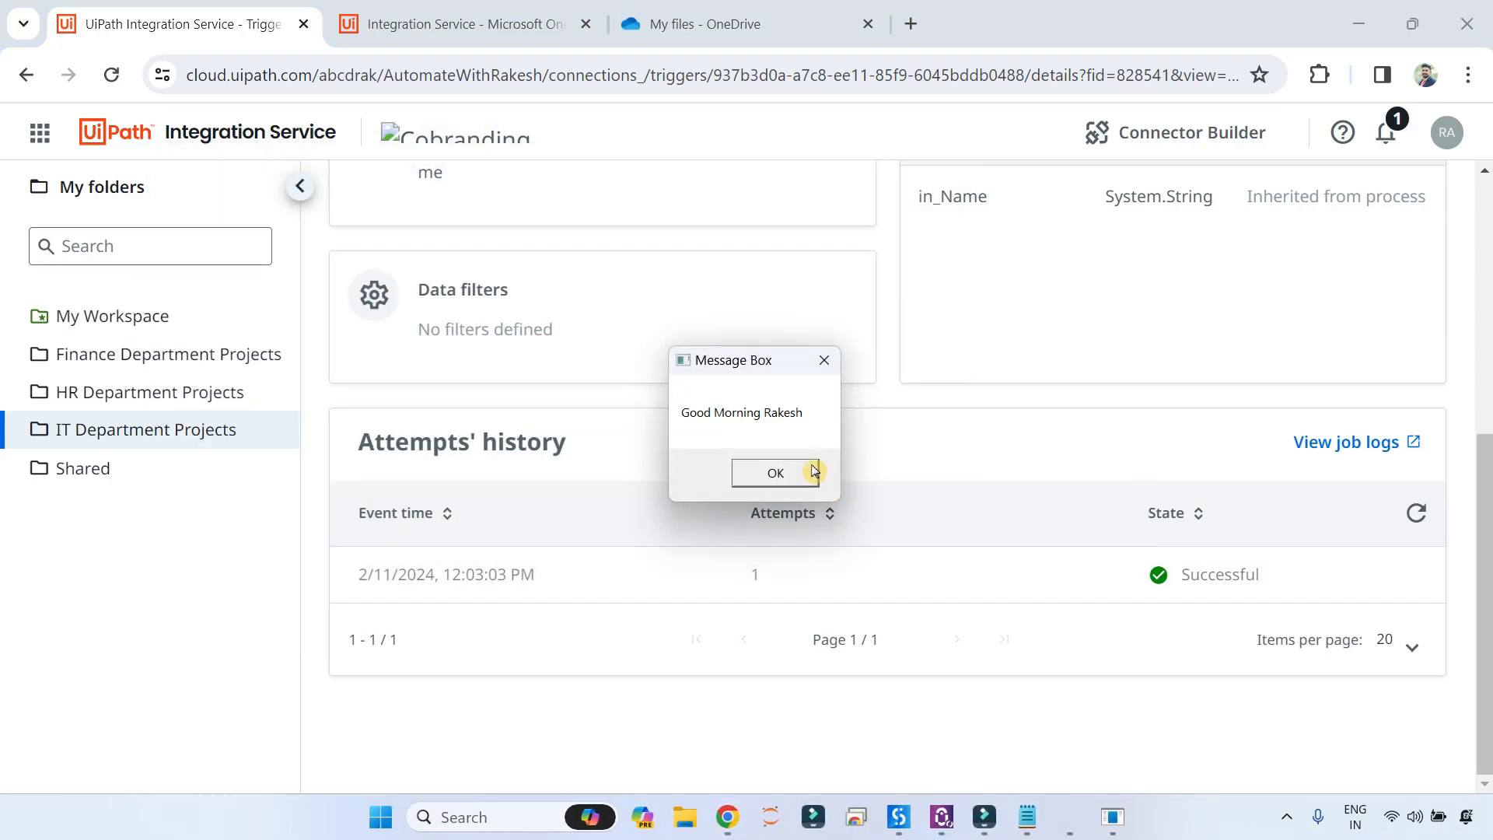
pyautogui.click(801, 480)
# Step: Switch to UiPath Assistant to check the Good.Morning job, refresh the automations list and return to the OneDrive files
pyautogui.moveTo(984, 816)
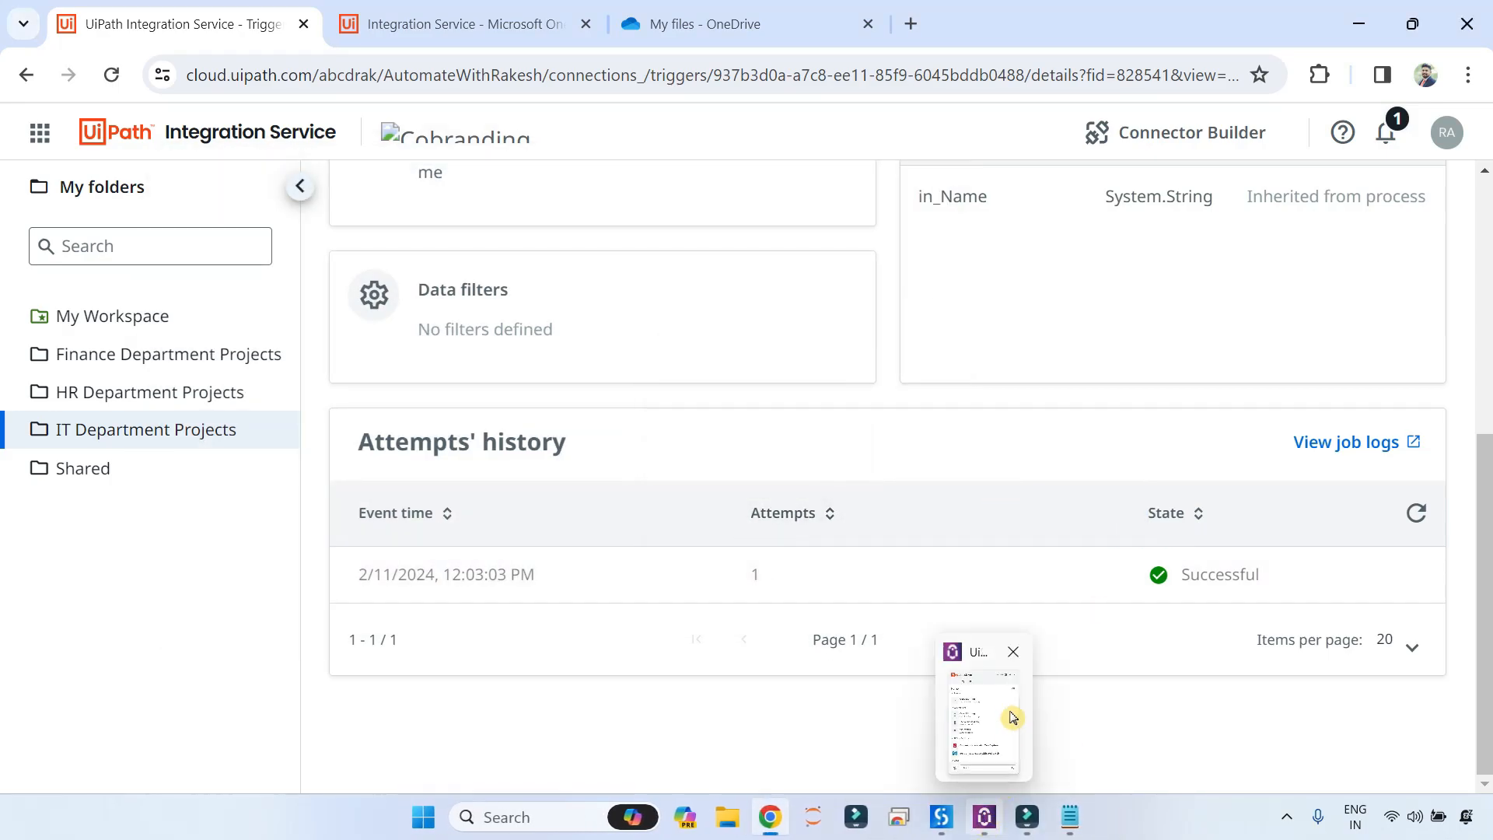
pyautogui.click(1020, 706)
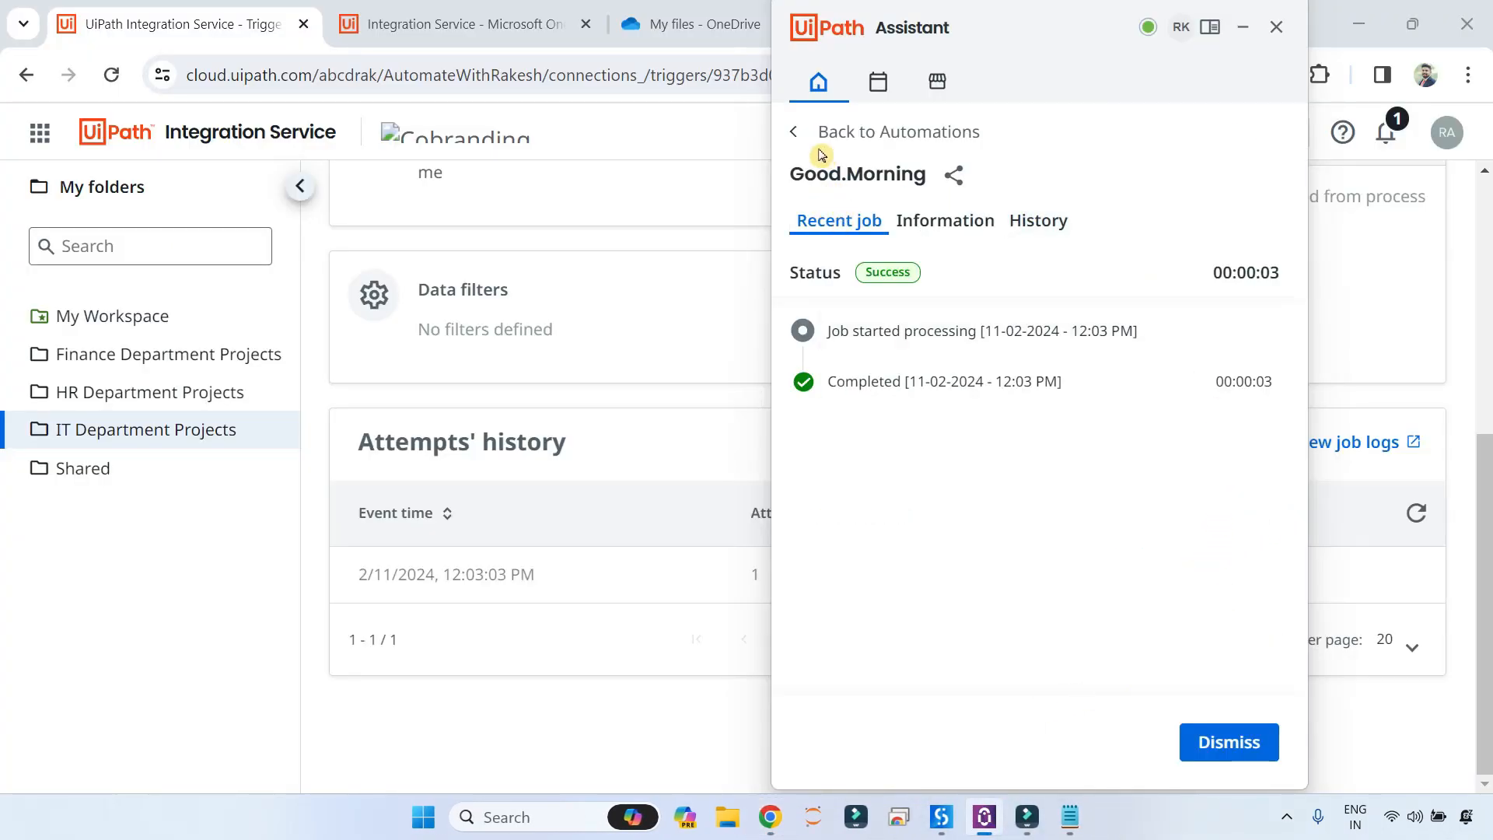
pyautogui.click(794, 135)
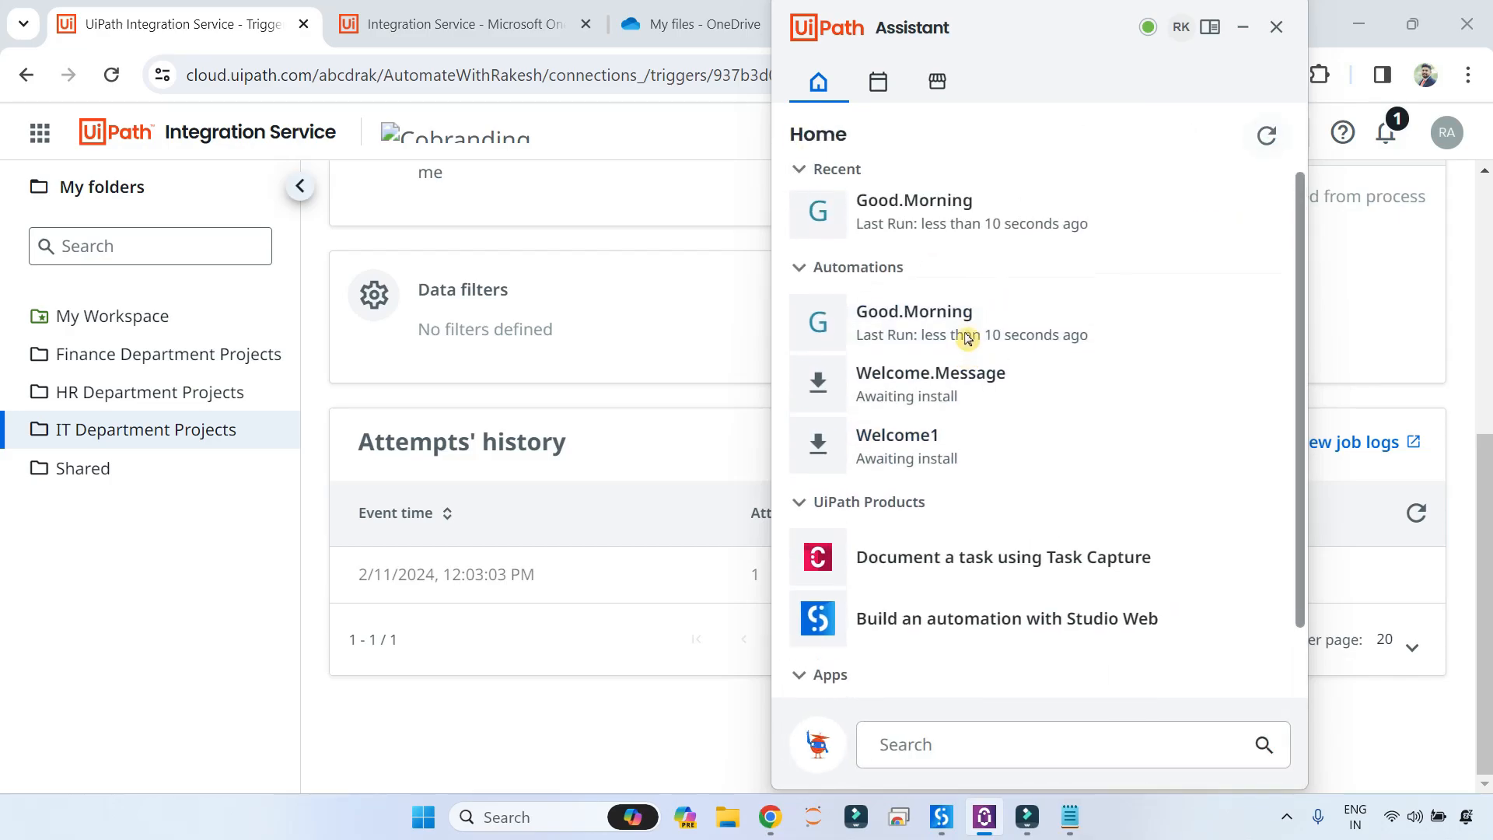
pyautogui.moveTo(934, 243)
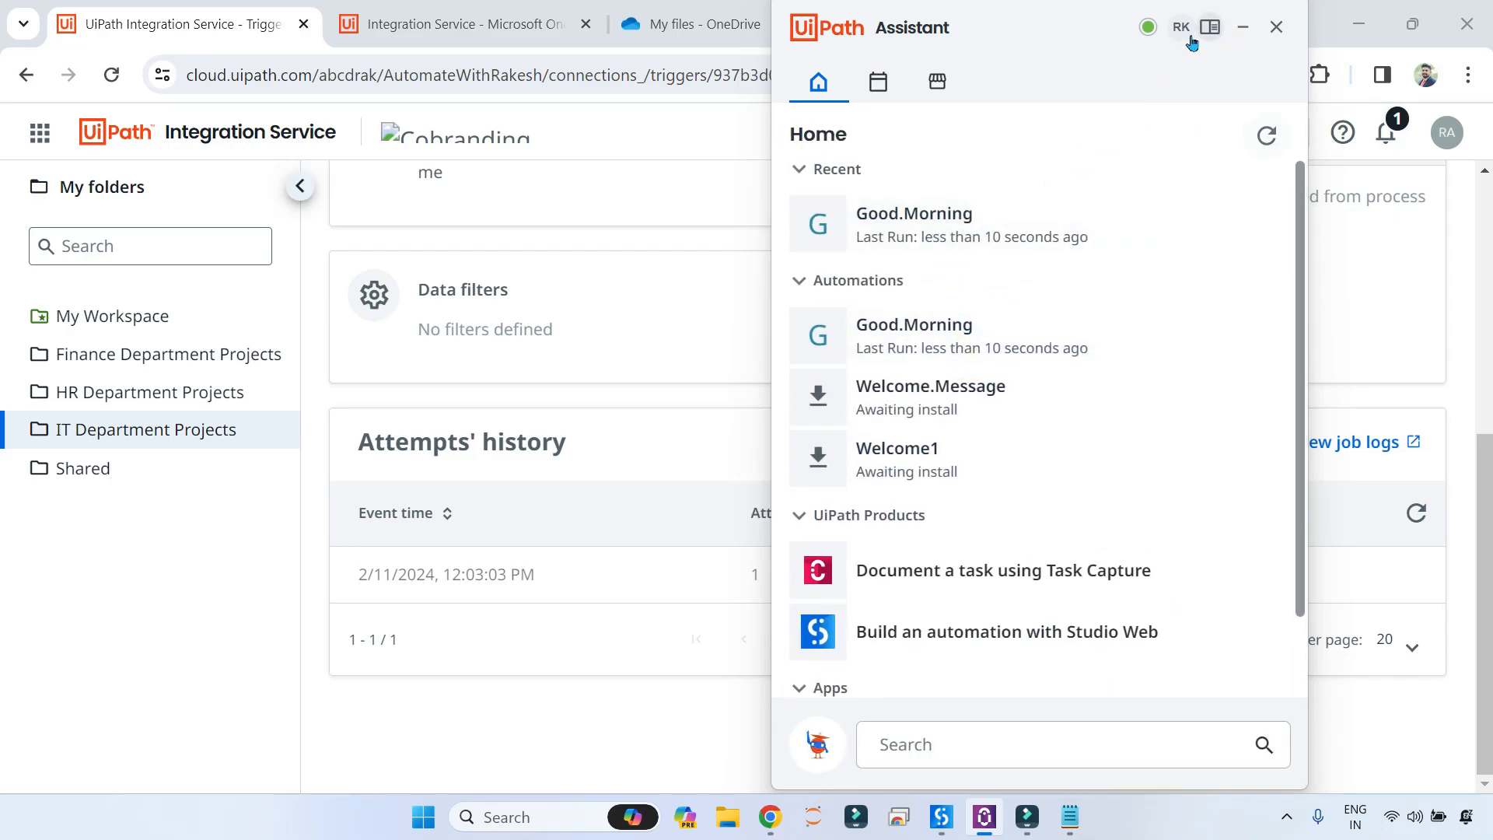
pyautogui.moveTo(1003, 43); pyautogui.dragTo(1061, 75)
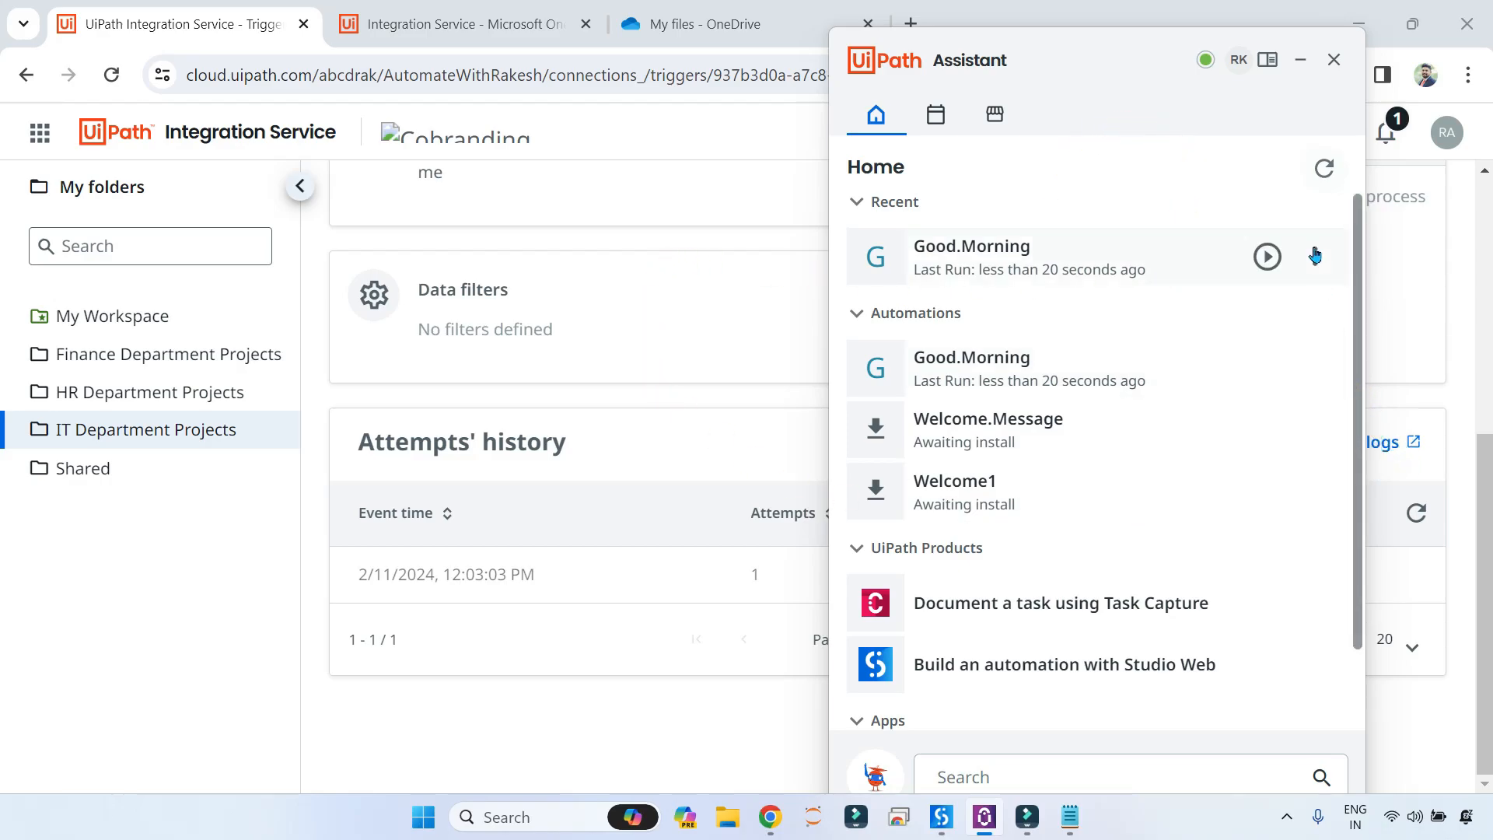
pyautogui.click(1333, 172)
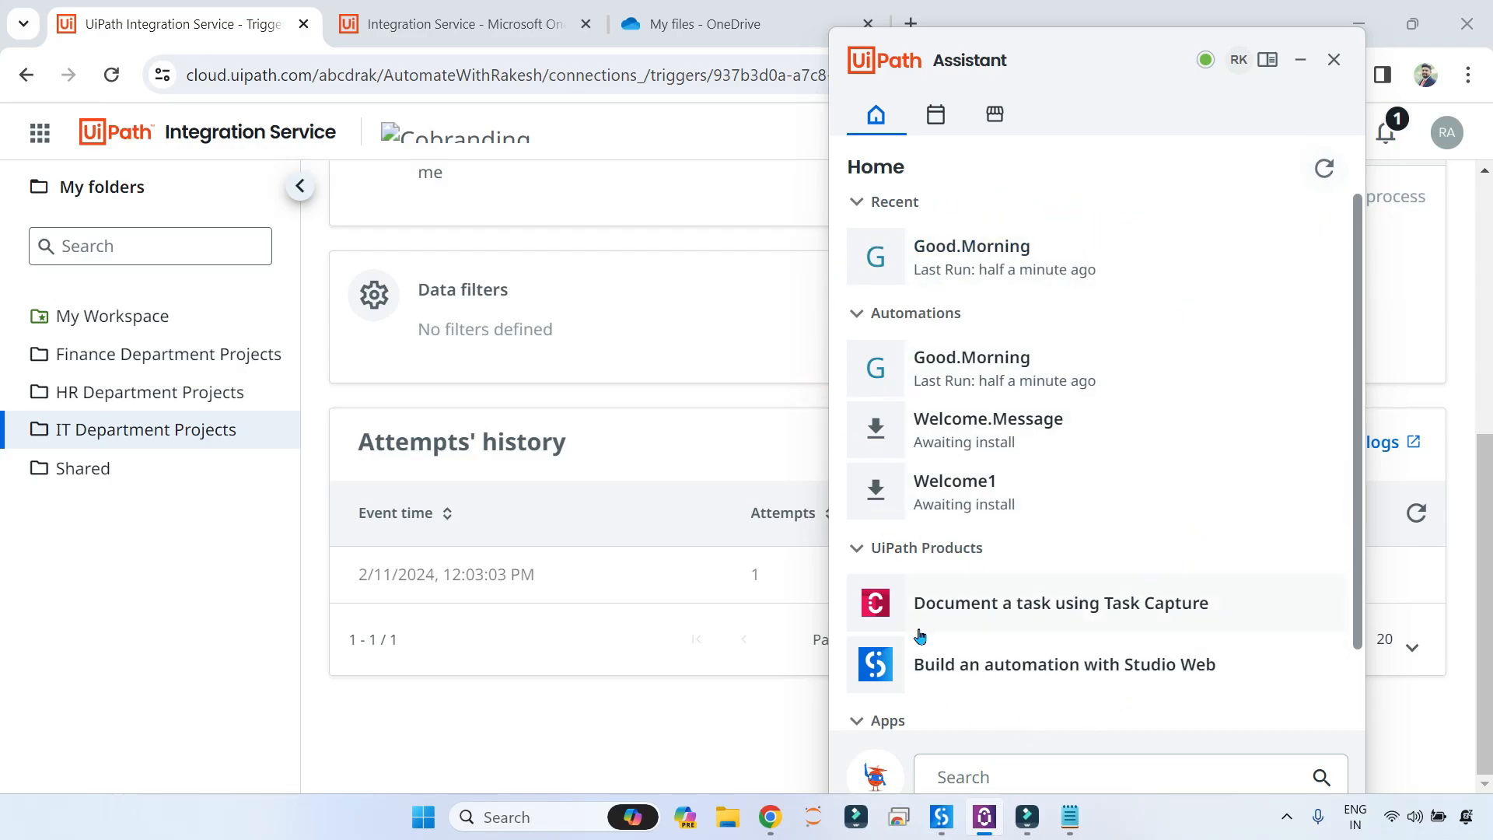
pyautogui.click(719, 651)
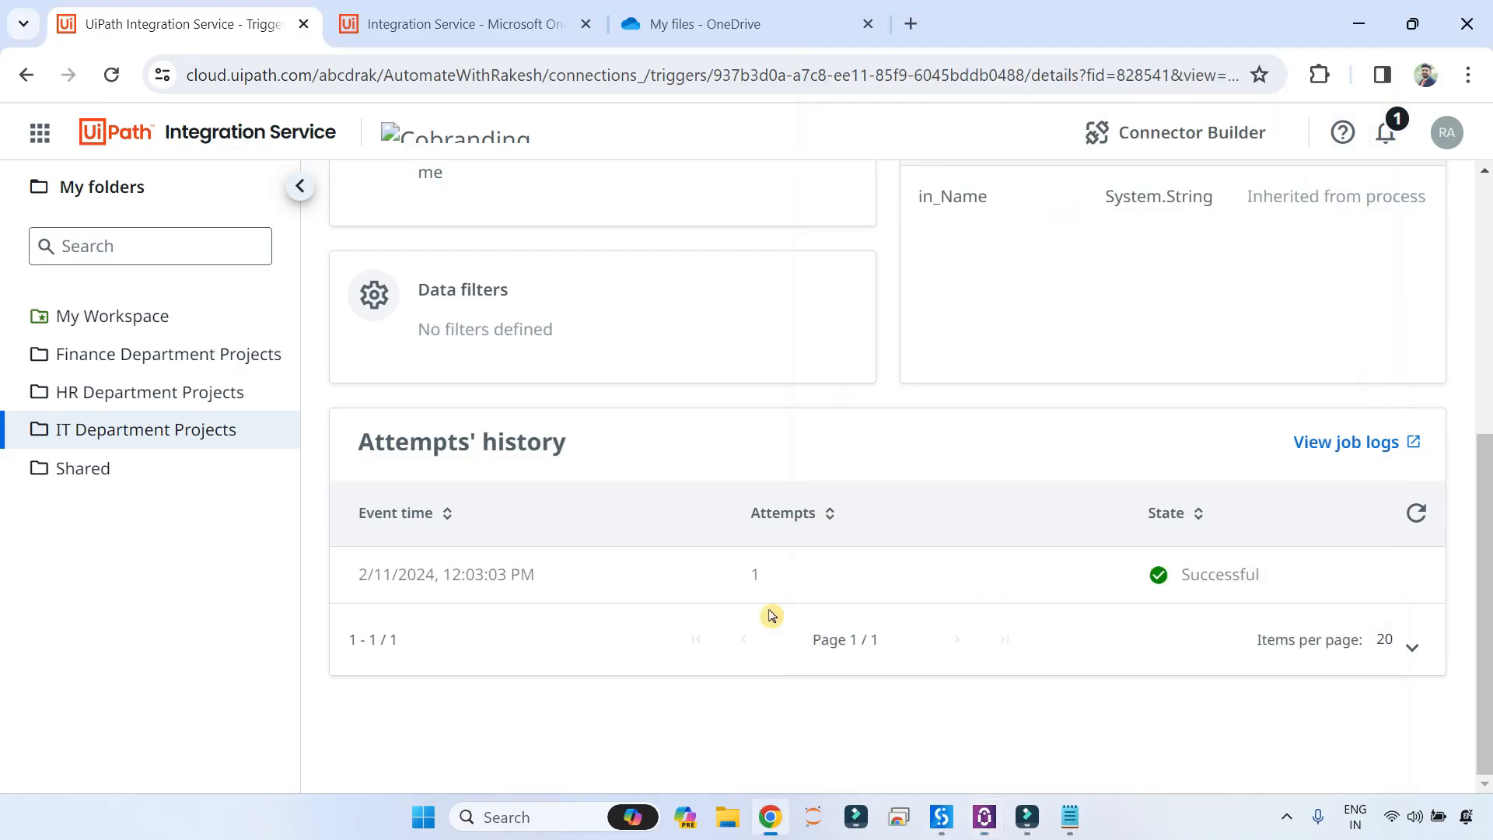
pyautogui.click(723, 28)
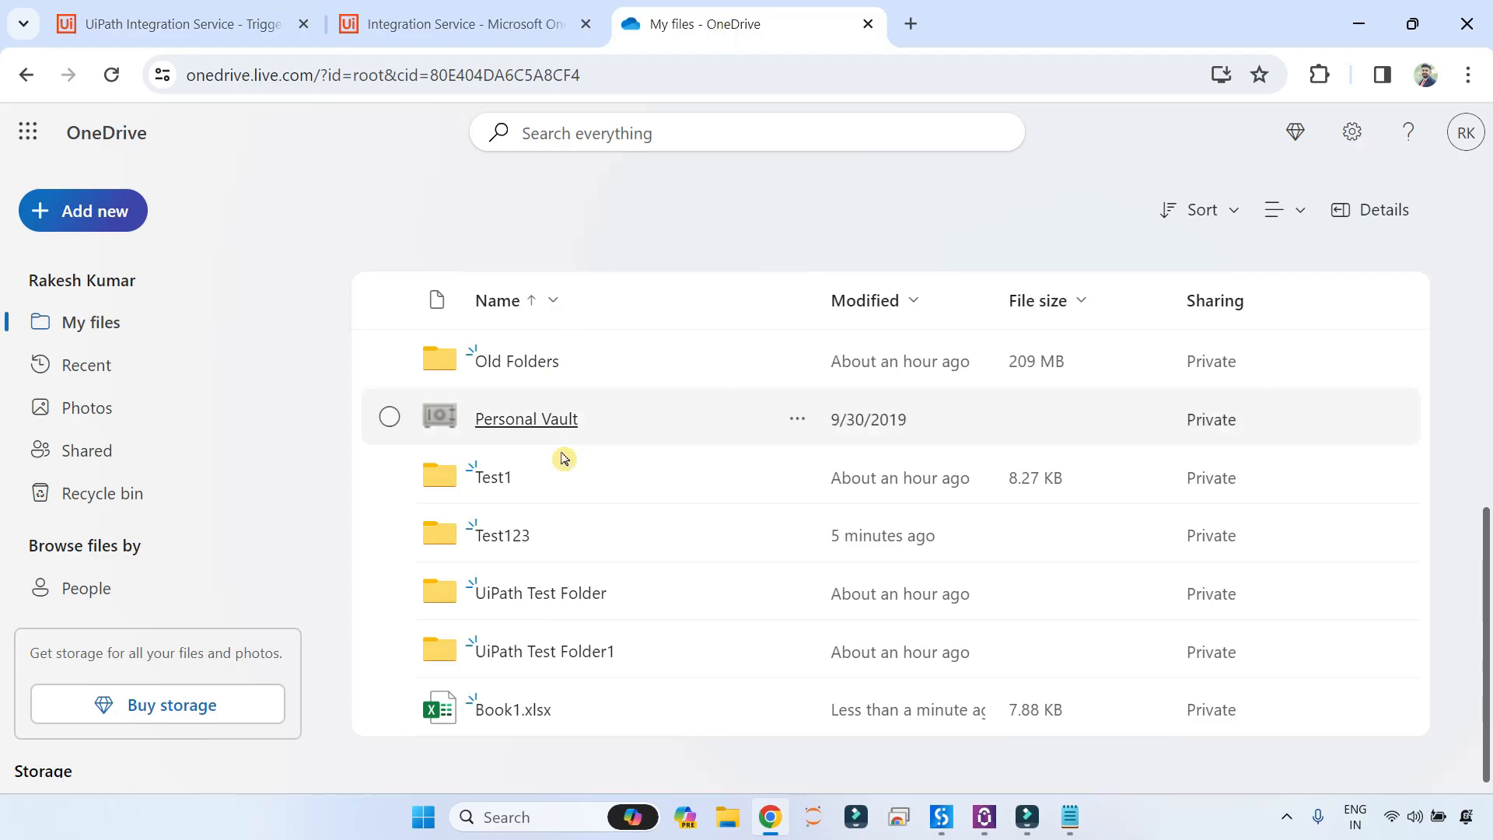
# Step: Create a Word document in OneDrive's My files, enter the text "Test123" and close it
pyautogui.click(83, 210)
pyautogui.click(140, 421)
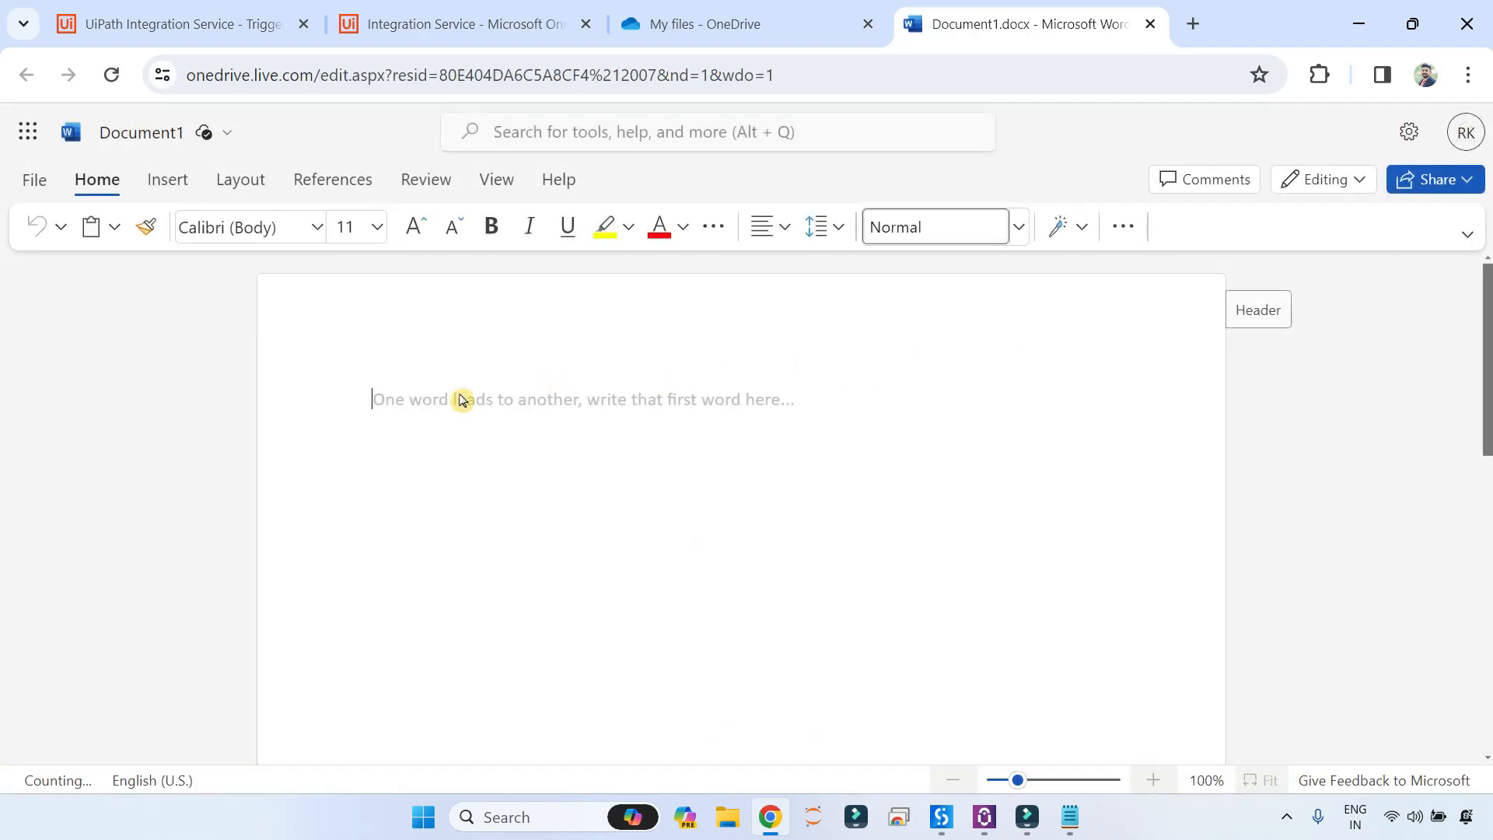
pyautogui.write('Test123')
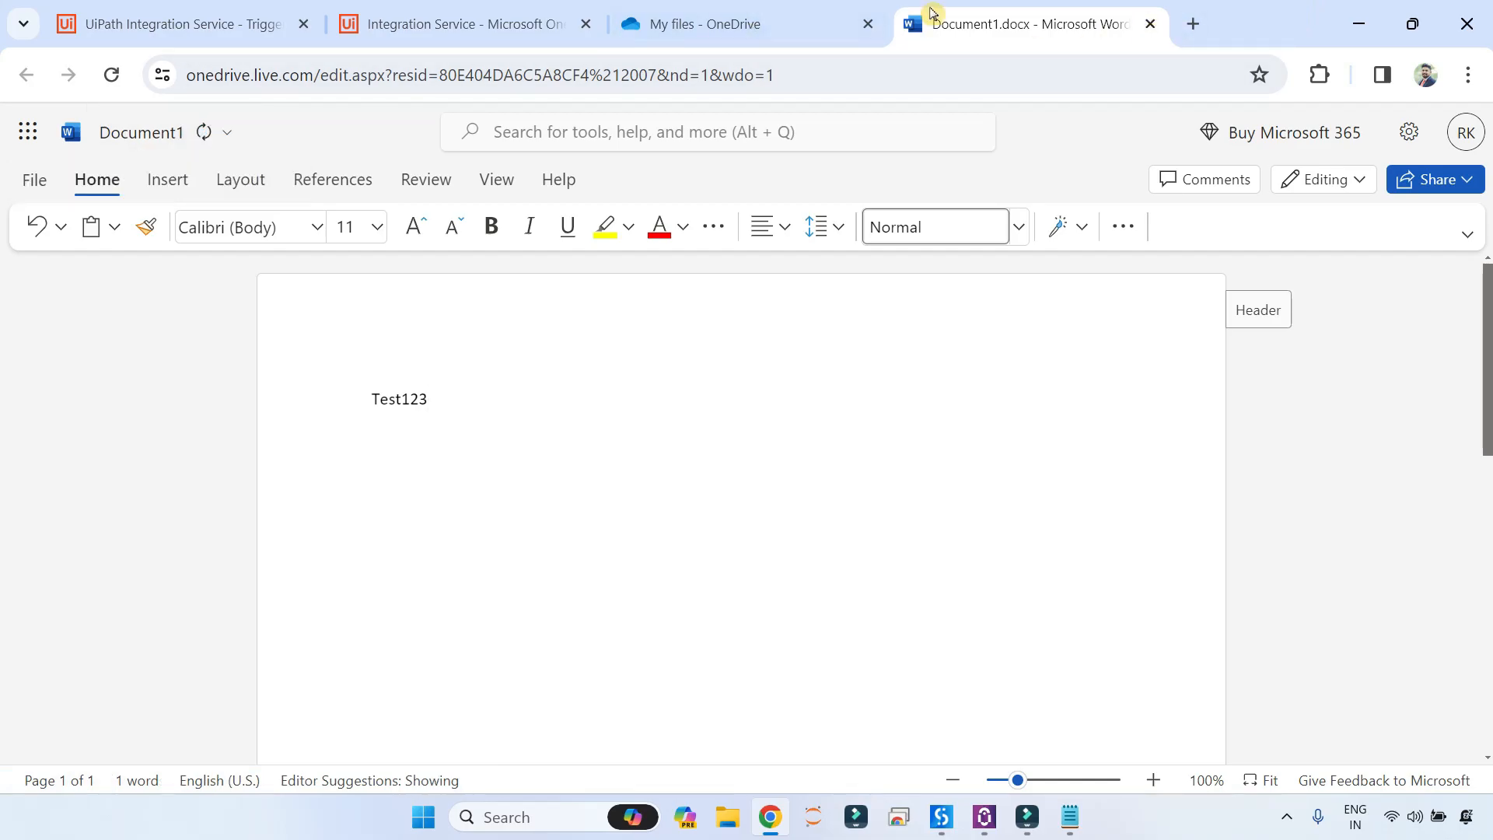
pyautogui.click(1149, 24)
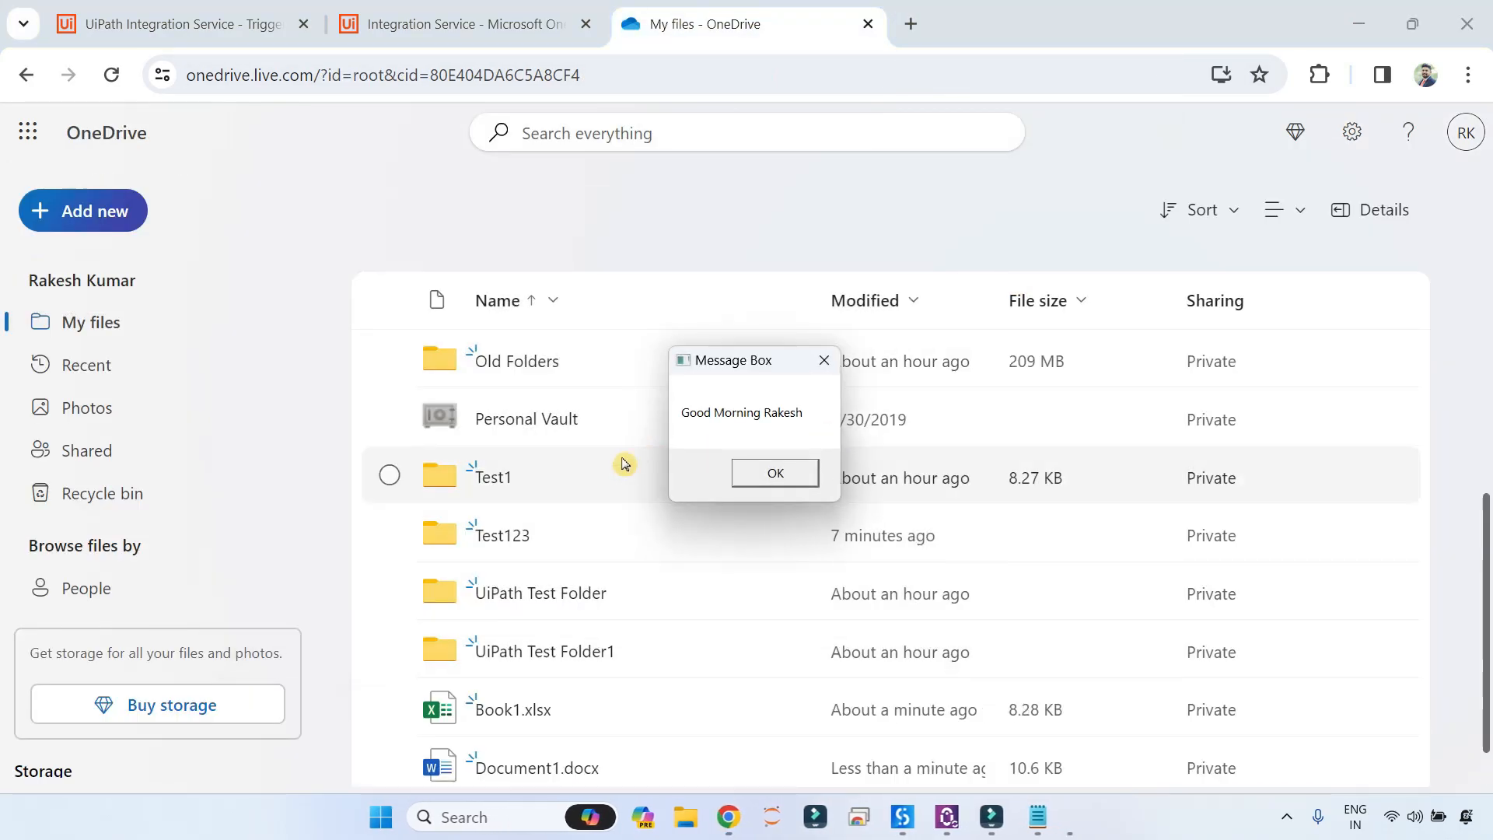
# Step: Acknowledge the triggered automation's message boxes and refresh the Shared/Good.Morning trigger's attempts' history in Integration Service
pyautogui.scroll(-1, 639, 685)
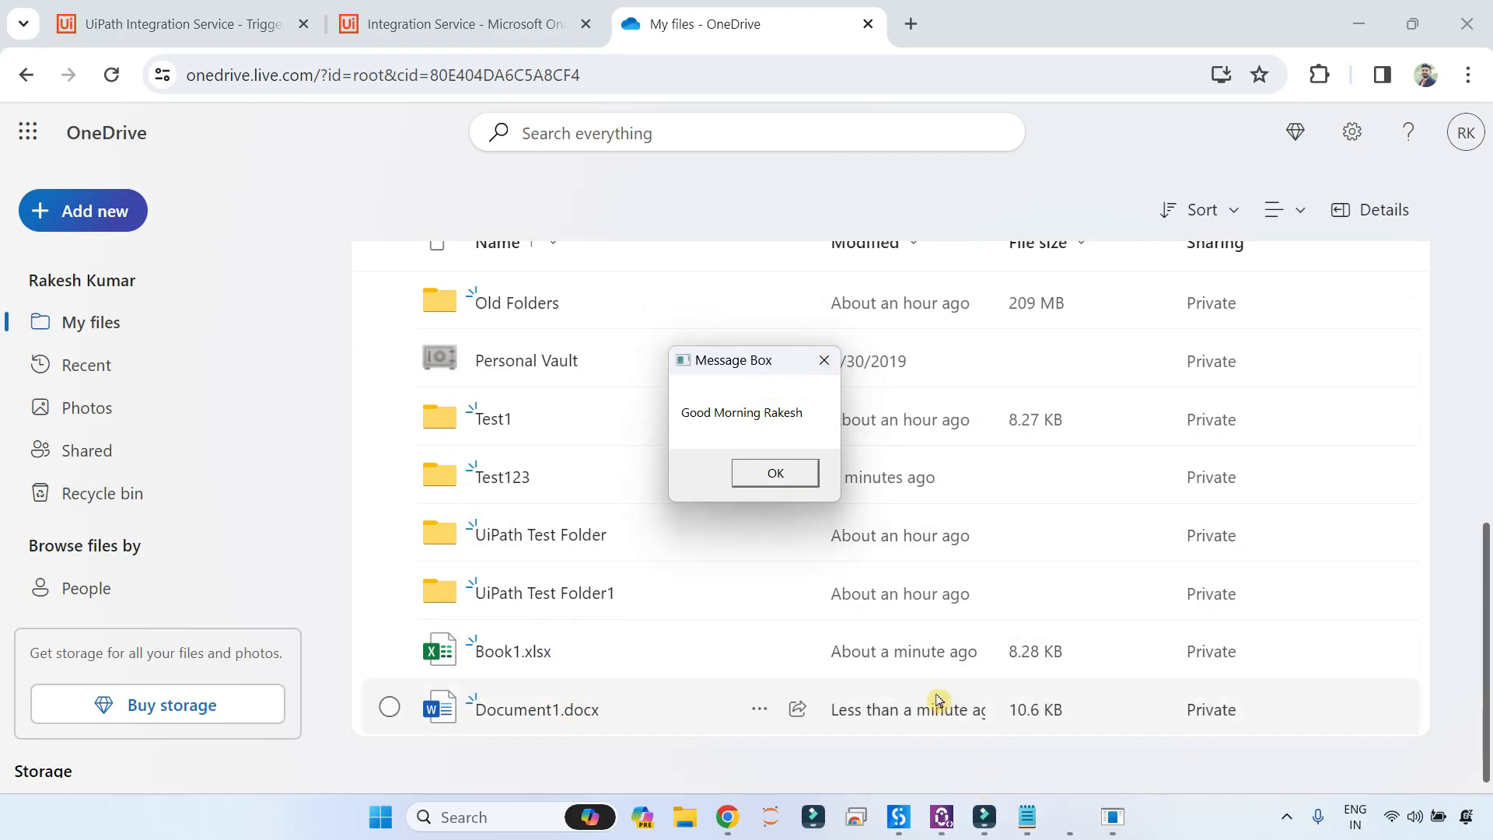
pyautogui.click(780, 474)
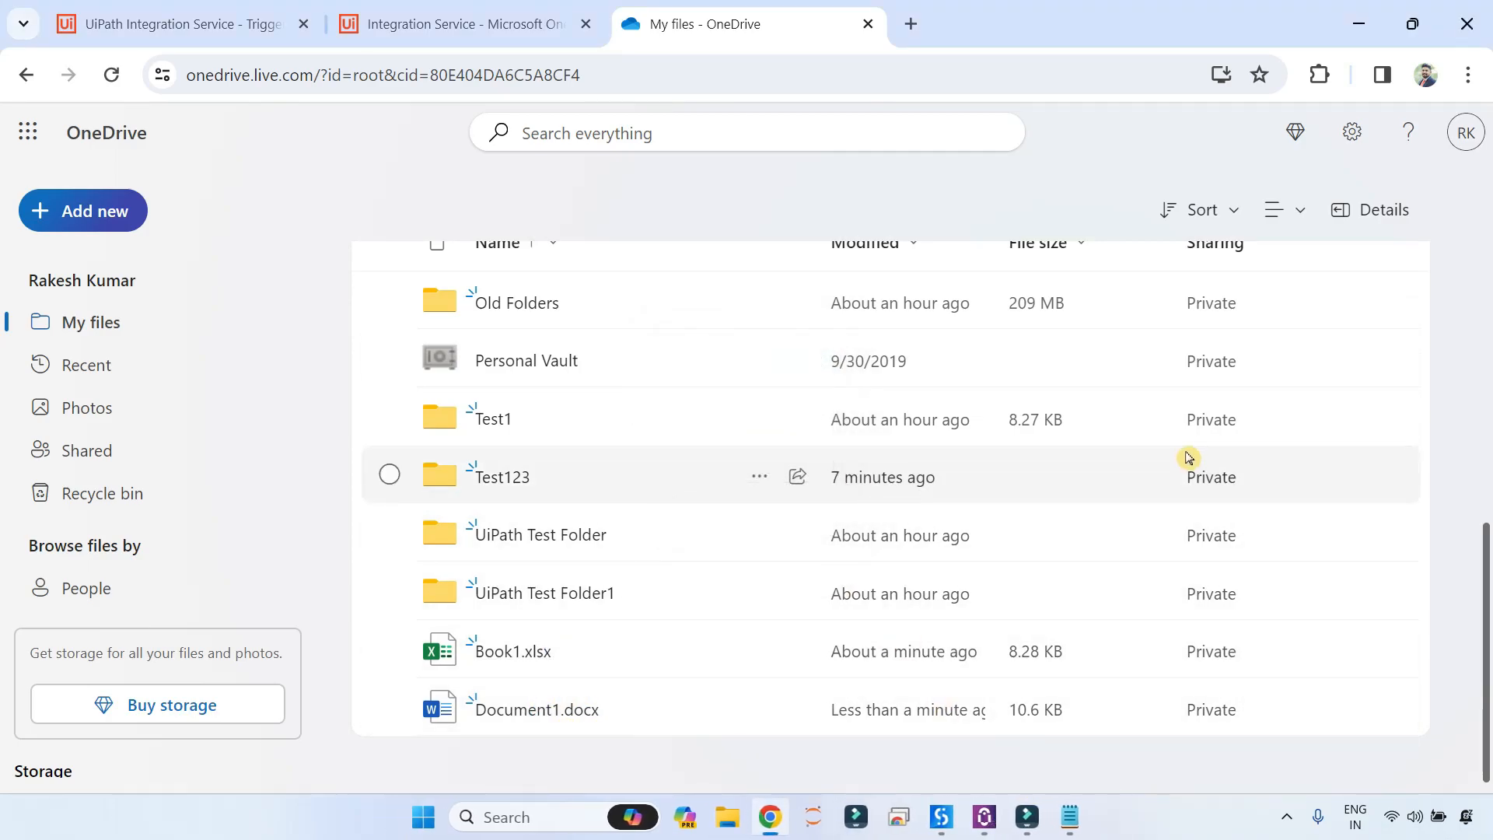
pyautogui.click(195, 24)
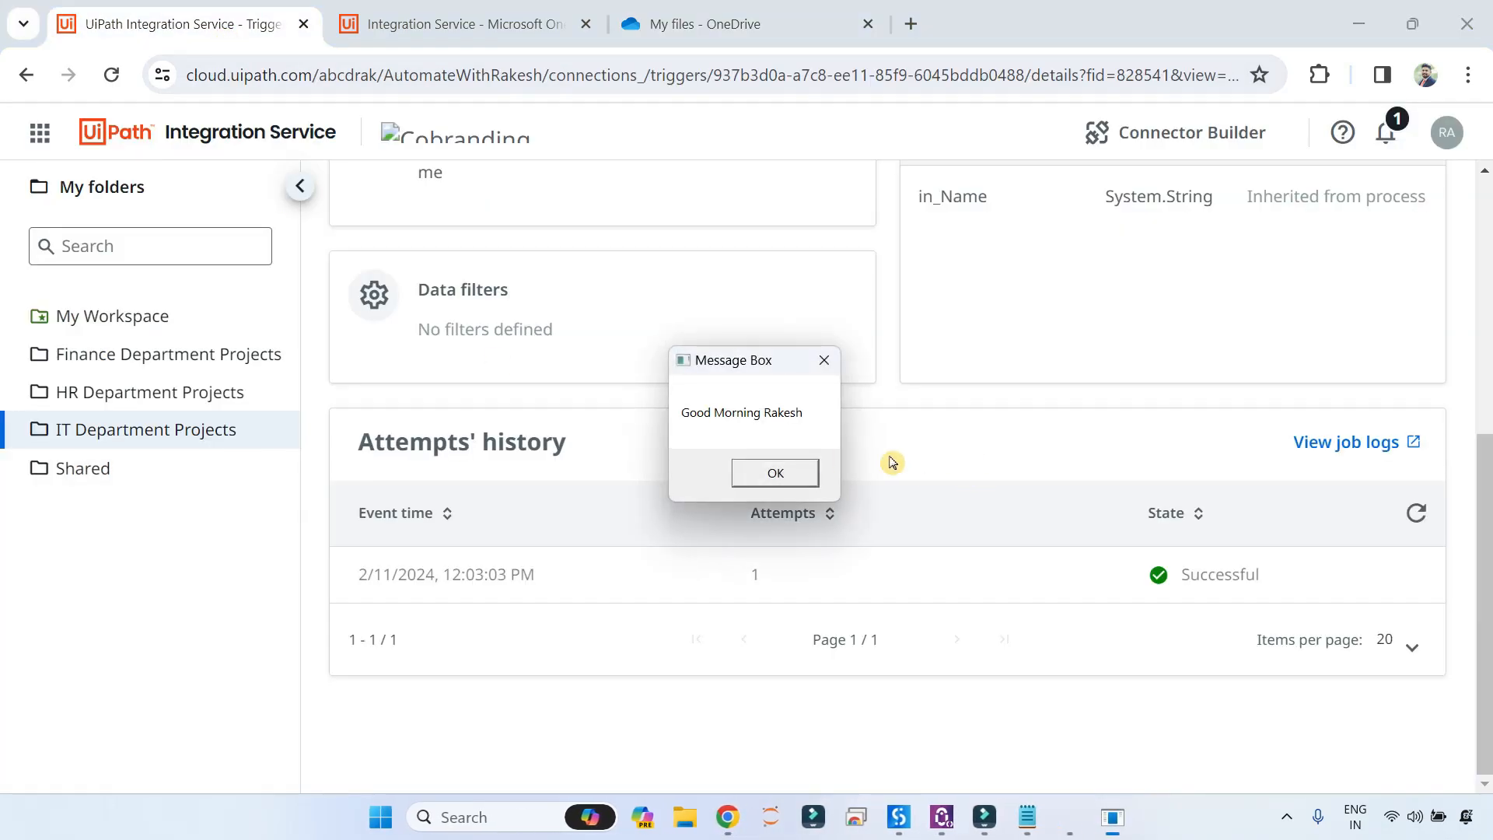
pyautogui.click(794, 480)
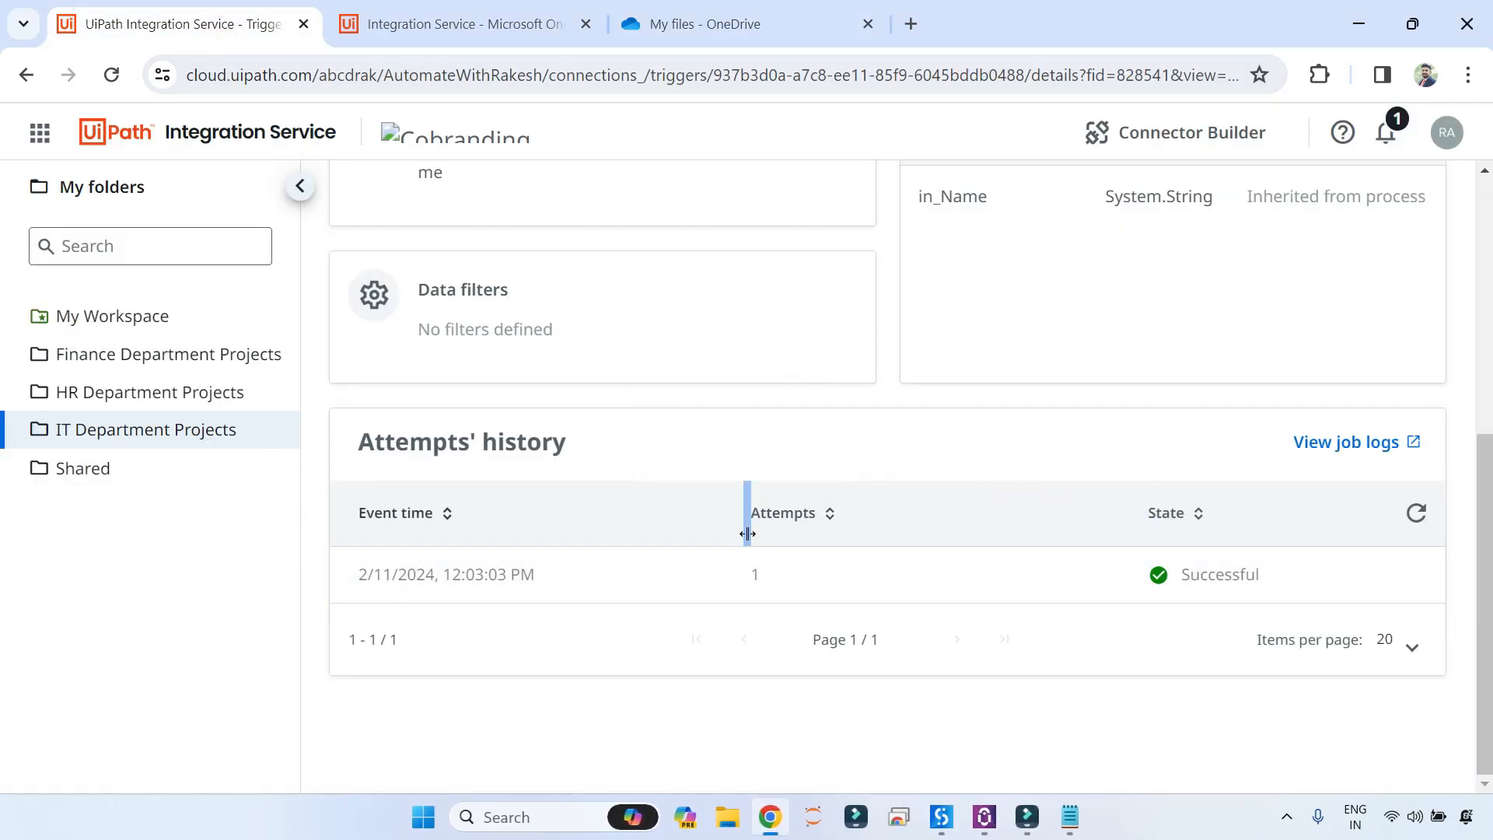
pyautogui.click(1425, 521)
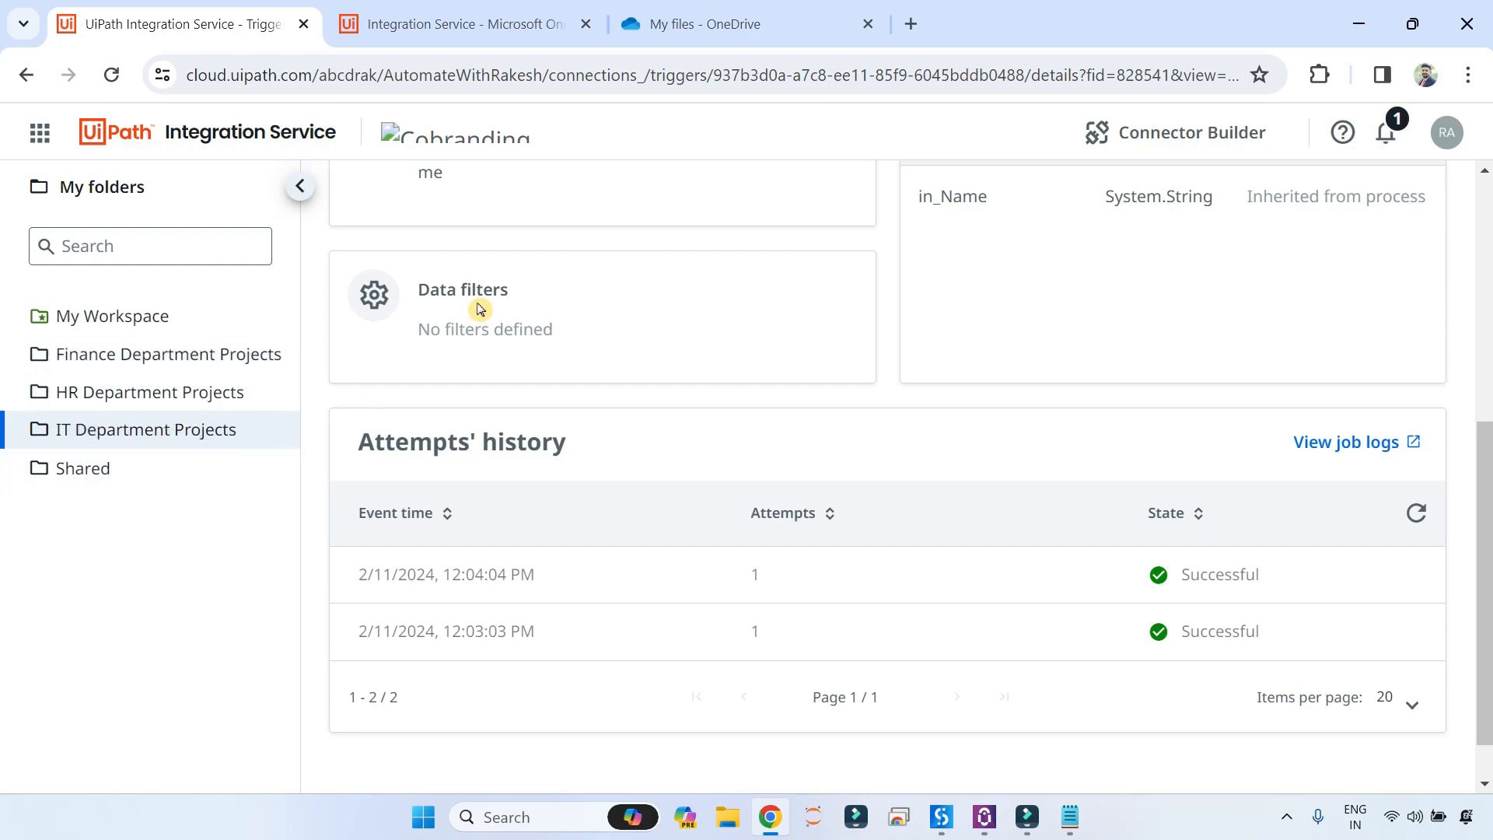
# Step: Switch to Orchestrator and open the processes of the IT Department Projects folder
pyautogui.click(48, 136)
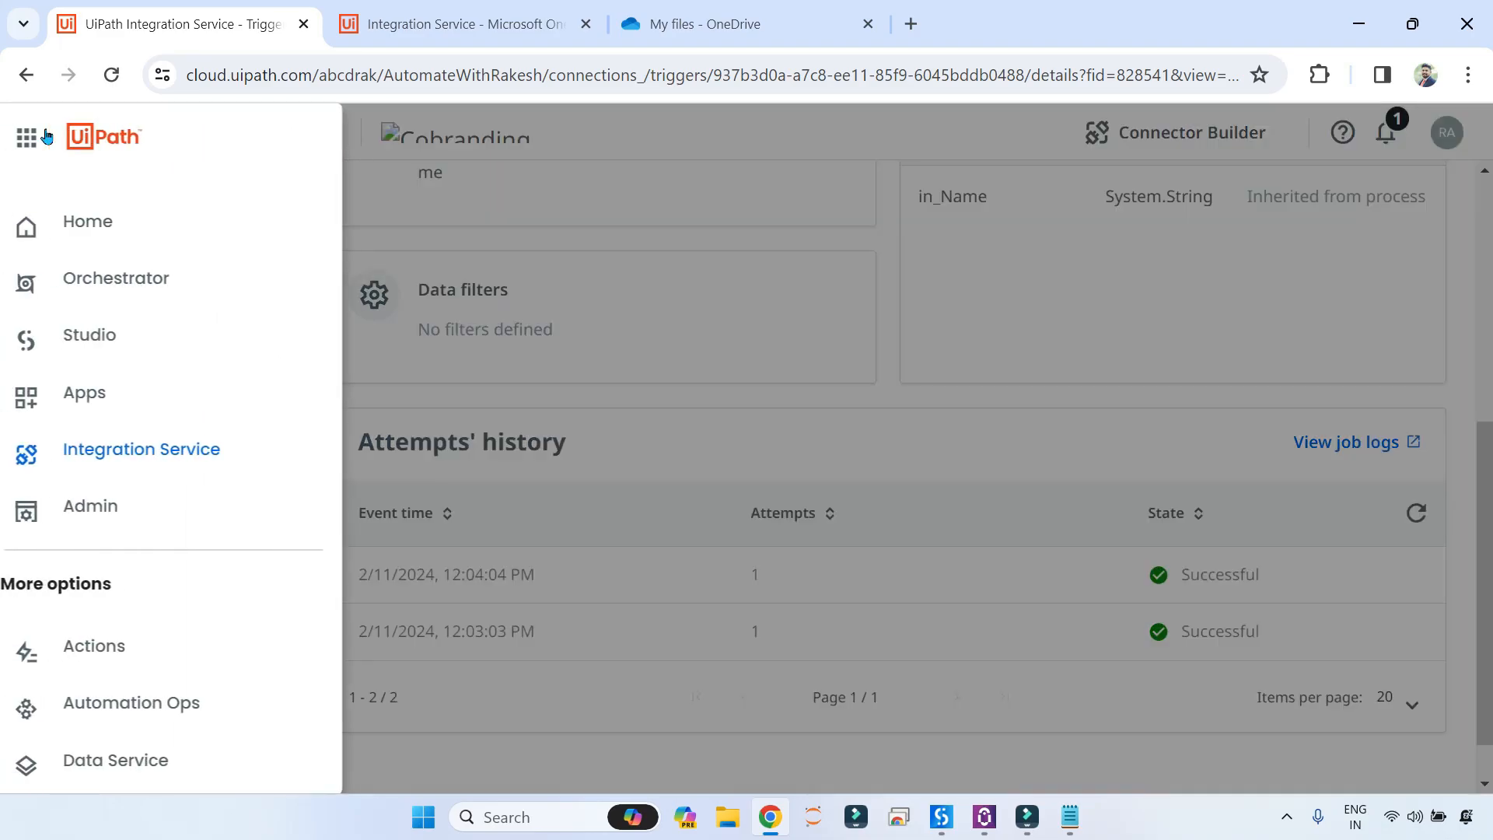
pyautogui.click(133, 268)
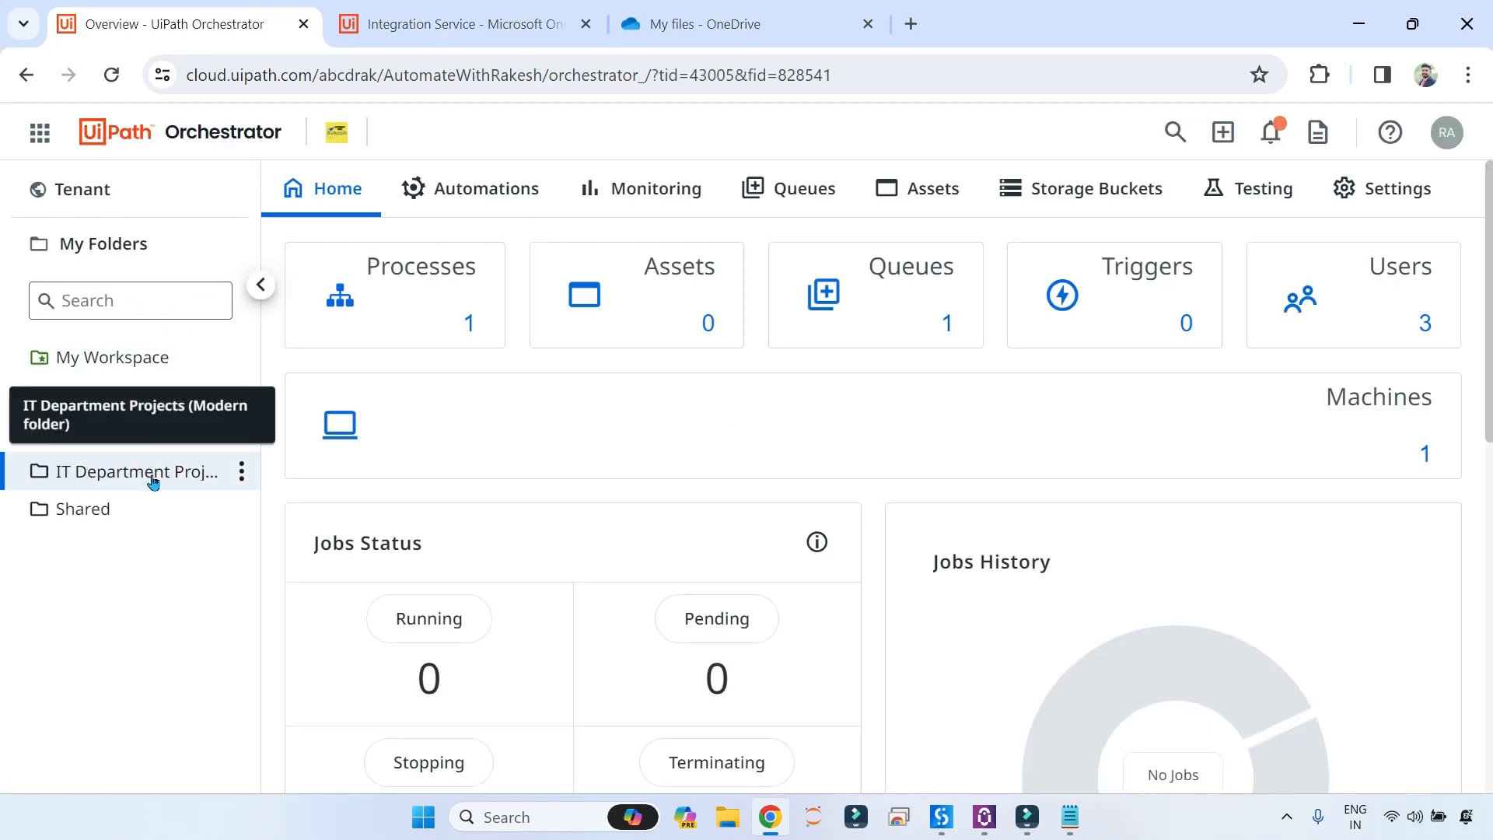
pyautogui.click(430, 283)
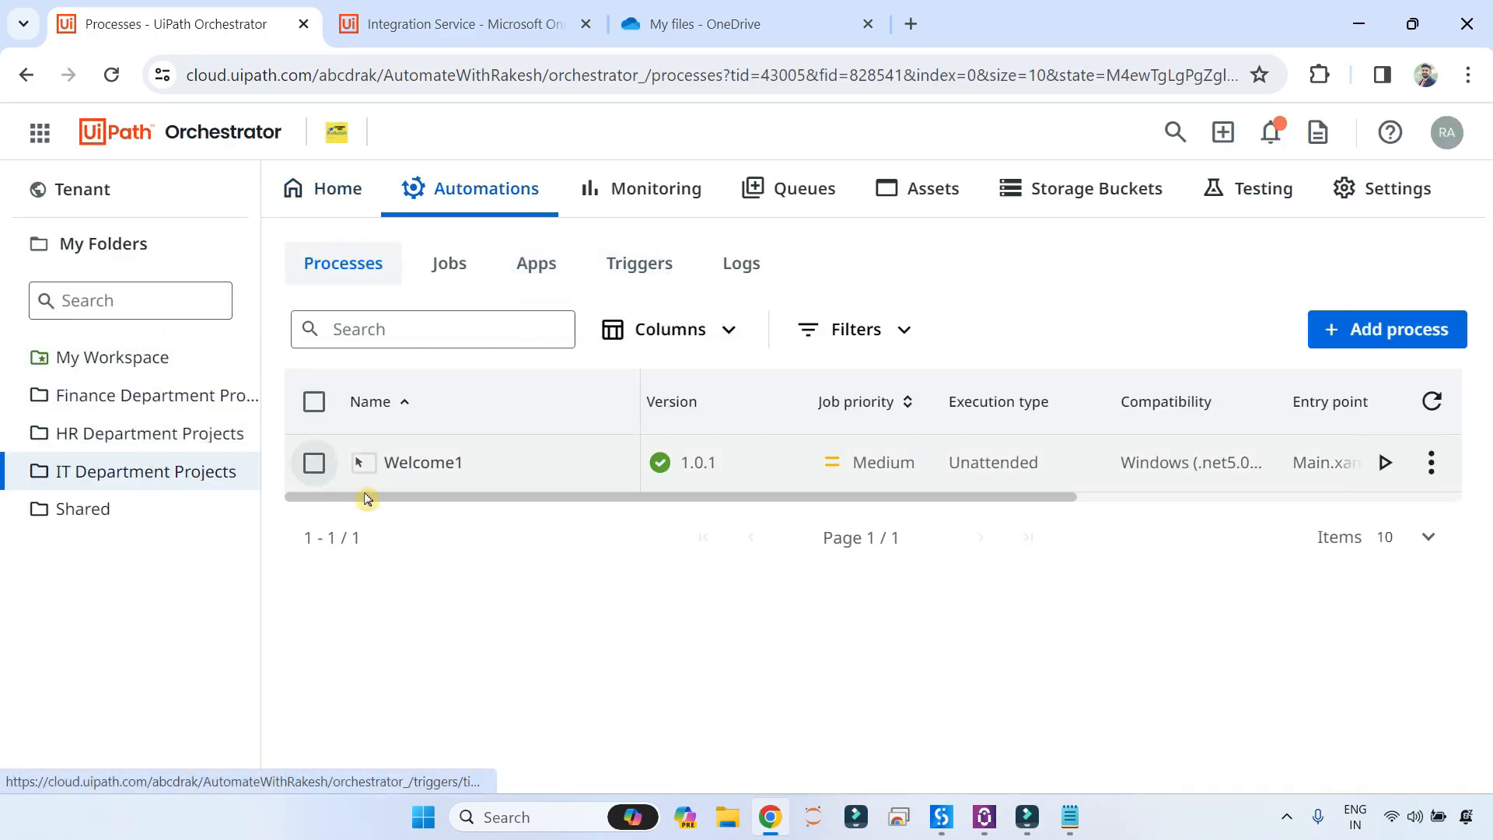
# Step: Add a process from the Good.Morning package, version 1.0.1, to IT Department Projects, keeping the default settings
pyautogui.click(1359, 329)
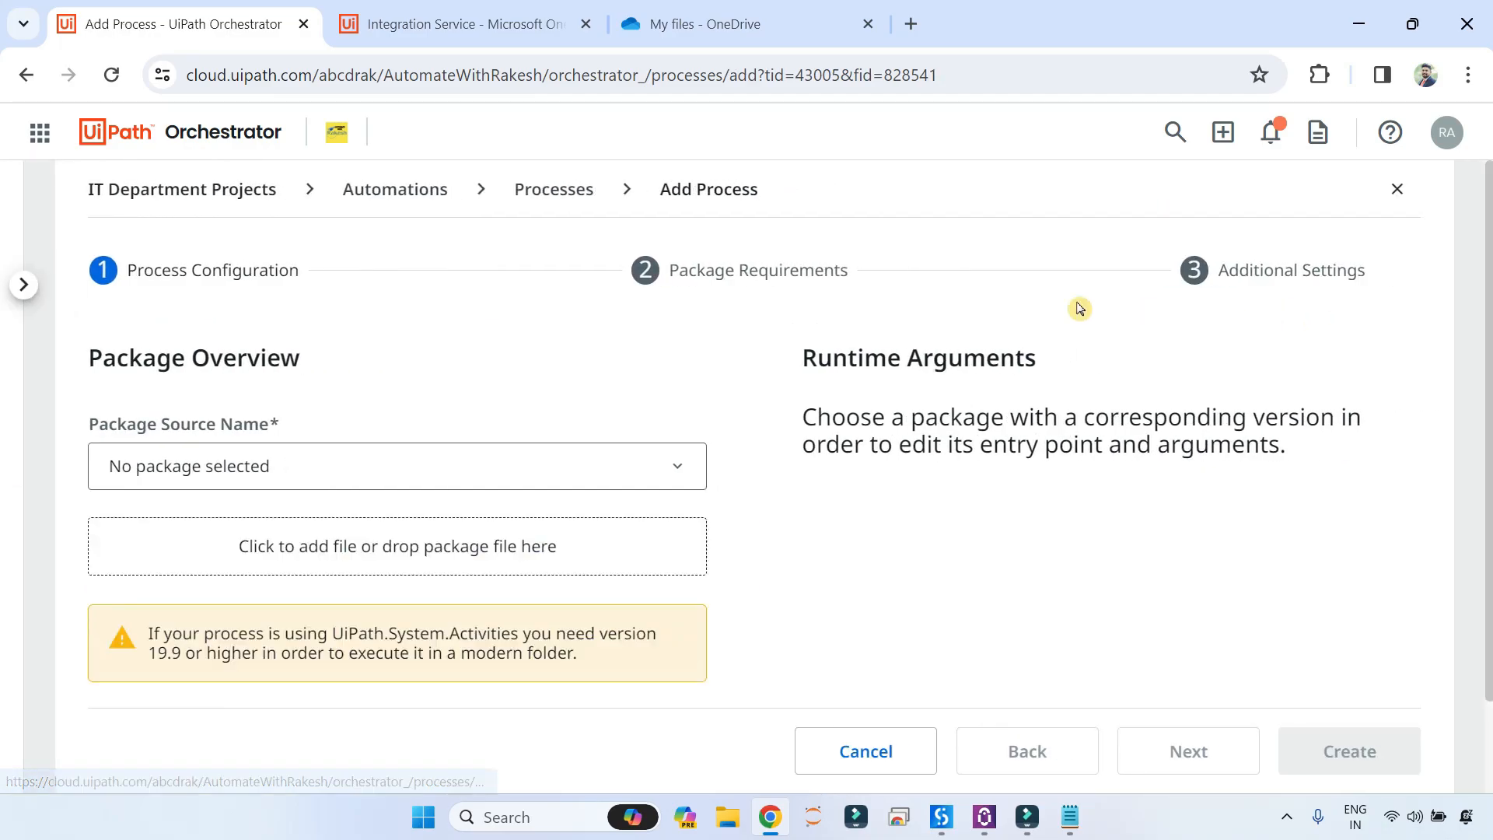
pyautogui.click(443, 475)
pyautogui.click(210, 527)
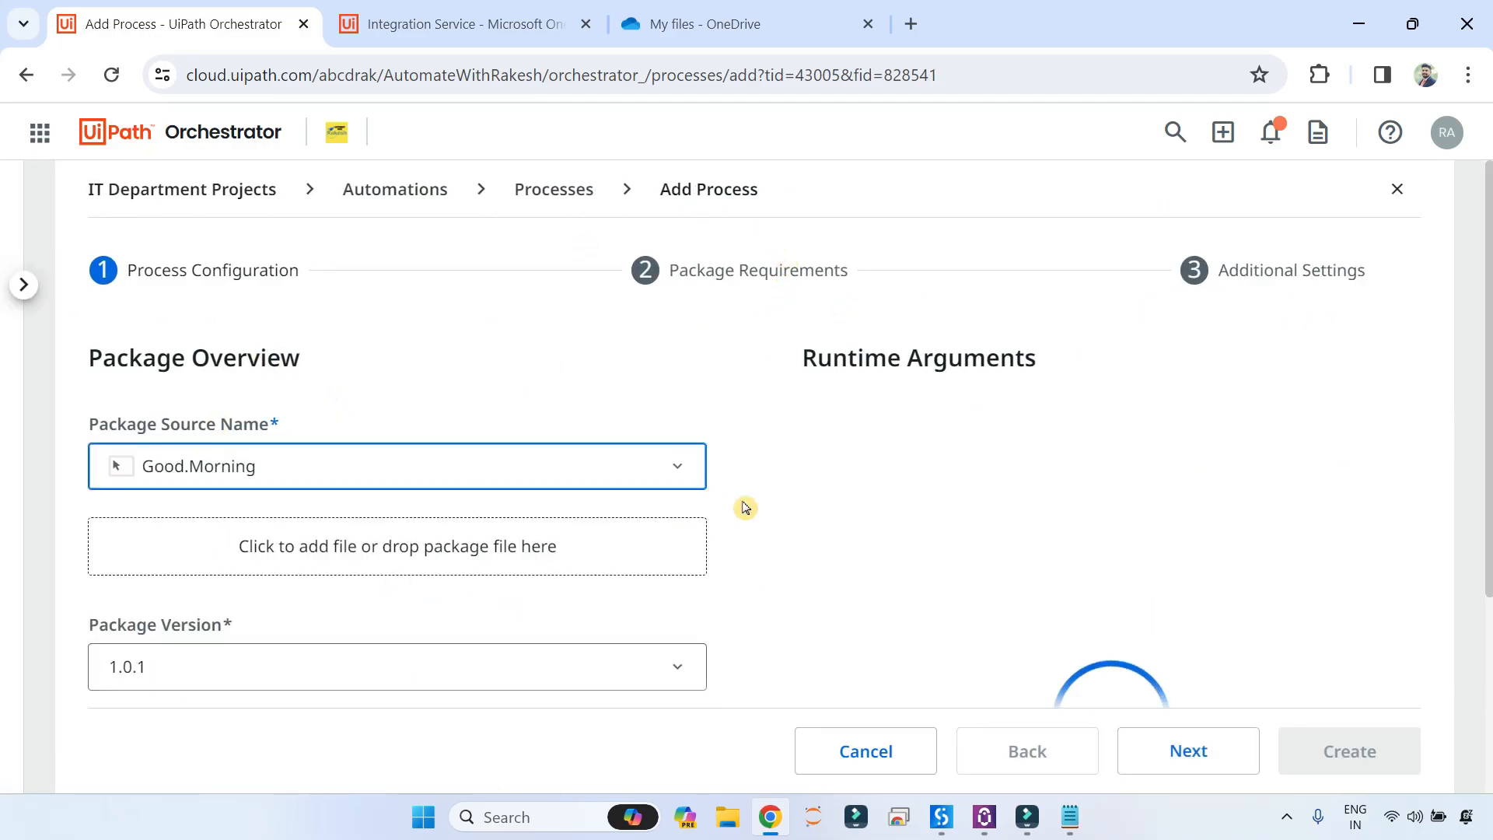
pyautogui.scroll(-3, 650, 585)
pyautogui.click(1188, 746)
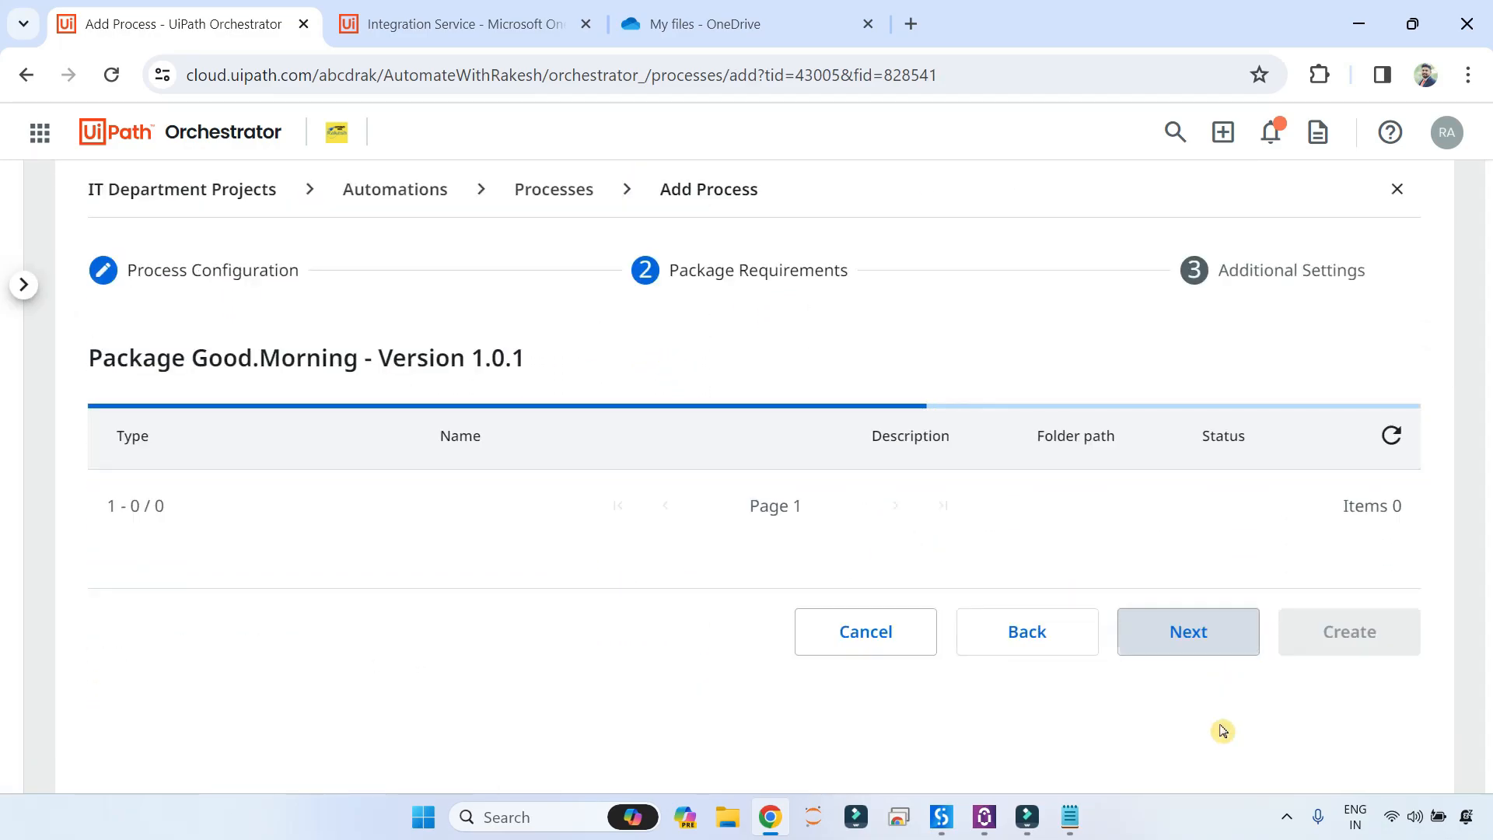
pyautogui.click(1188, 746)
pyautogui.scroll(-3, 969, 477)
pyautogui.scroll(5, 401, 359)
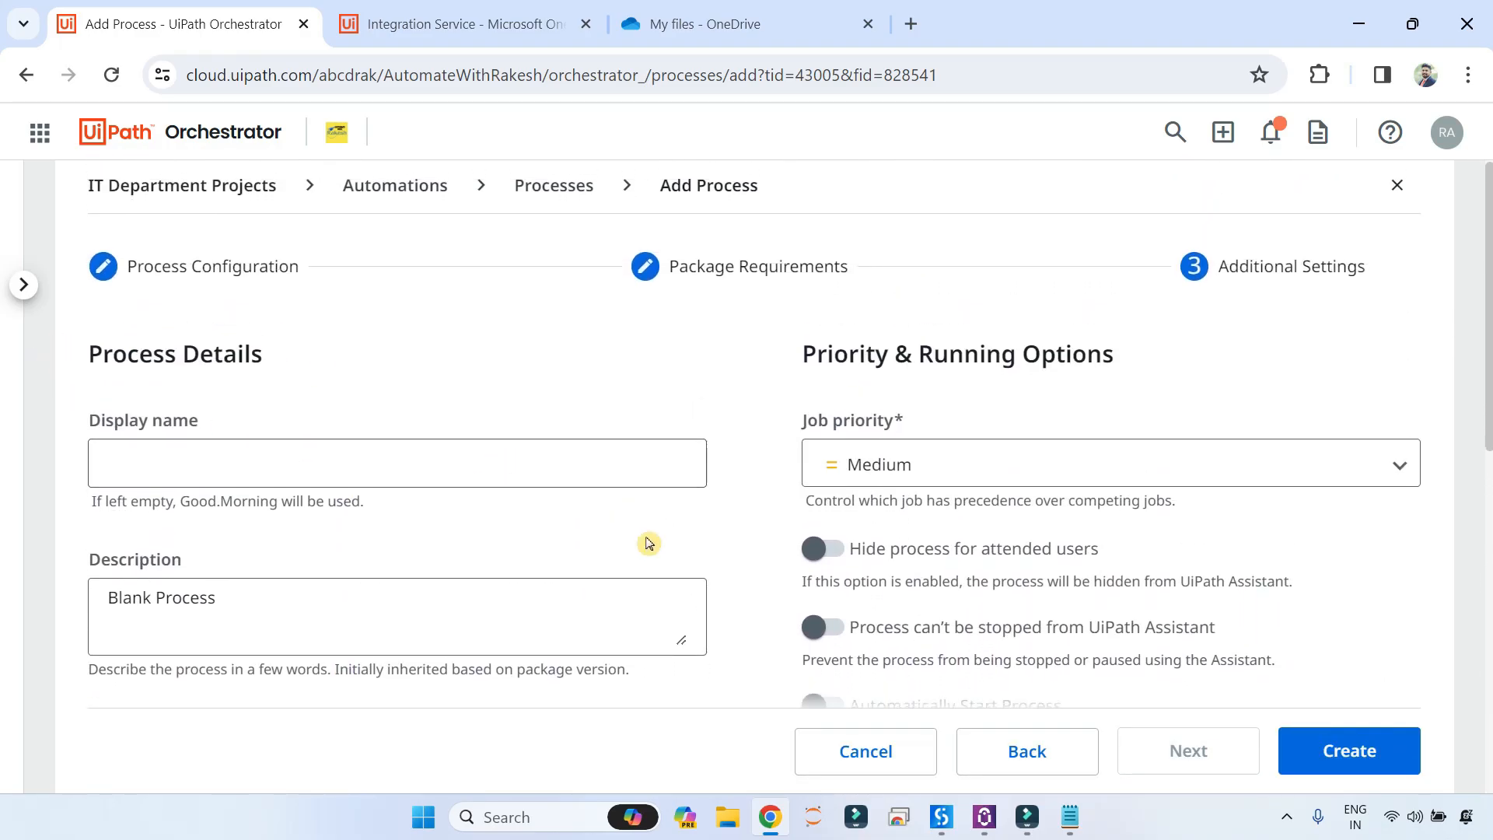
pyautogui.scroll(-6, 633, 524)
pyautogui.click(1406, 762)
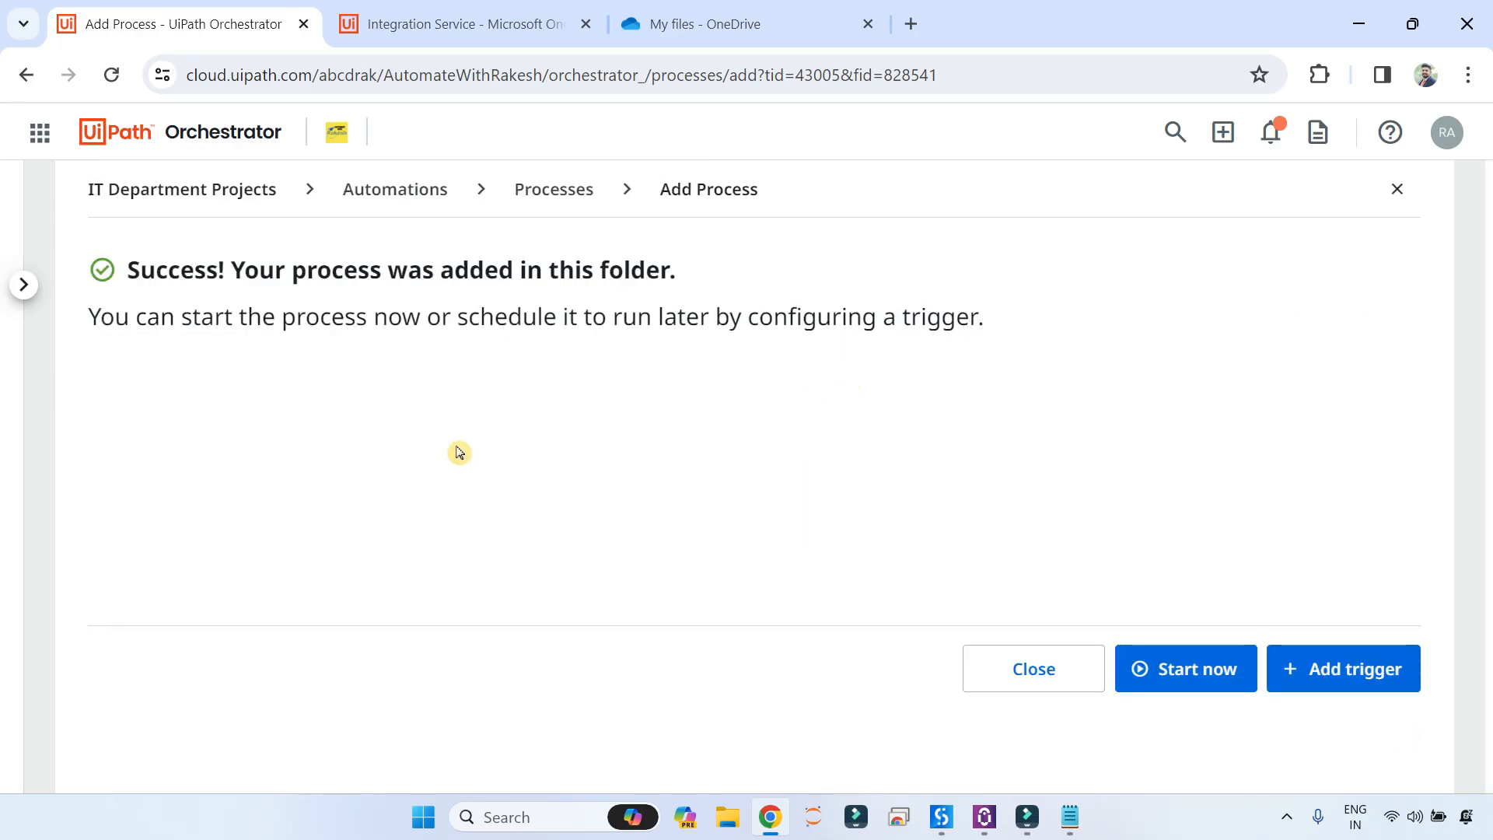
pyautogui.click(1096, 680)
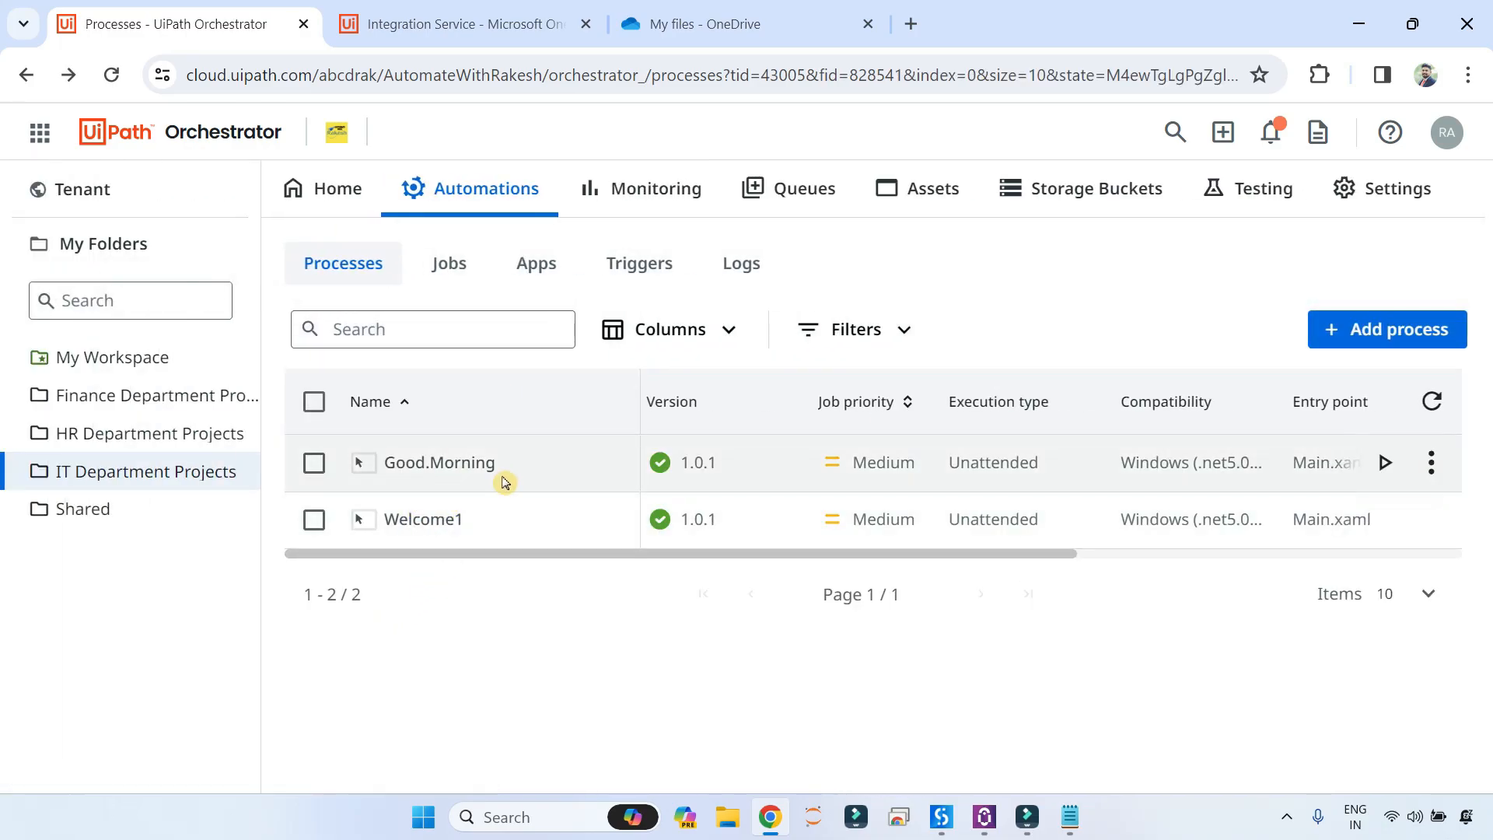
# Step: Return to Integration Service and refresh the triggers list of the IT Department Projects folder
pyautogui.click(39, 132)
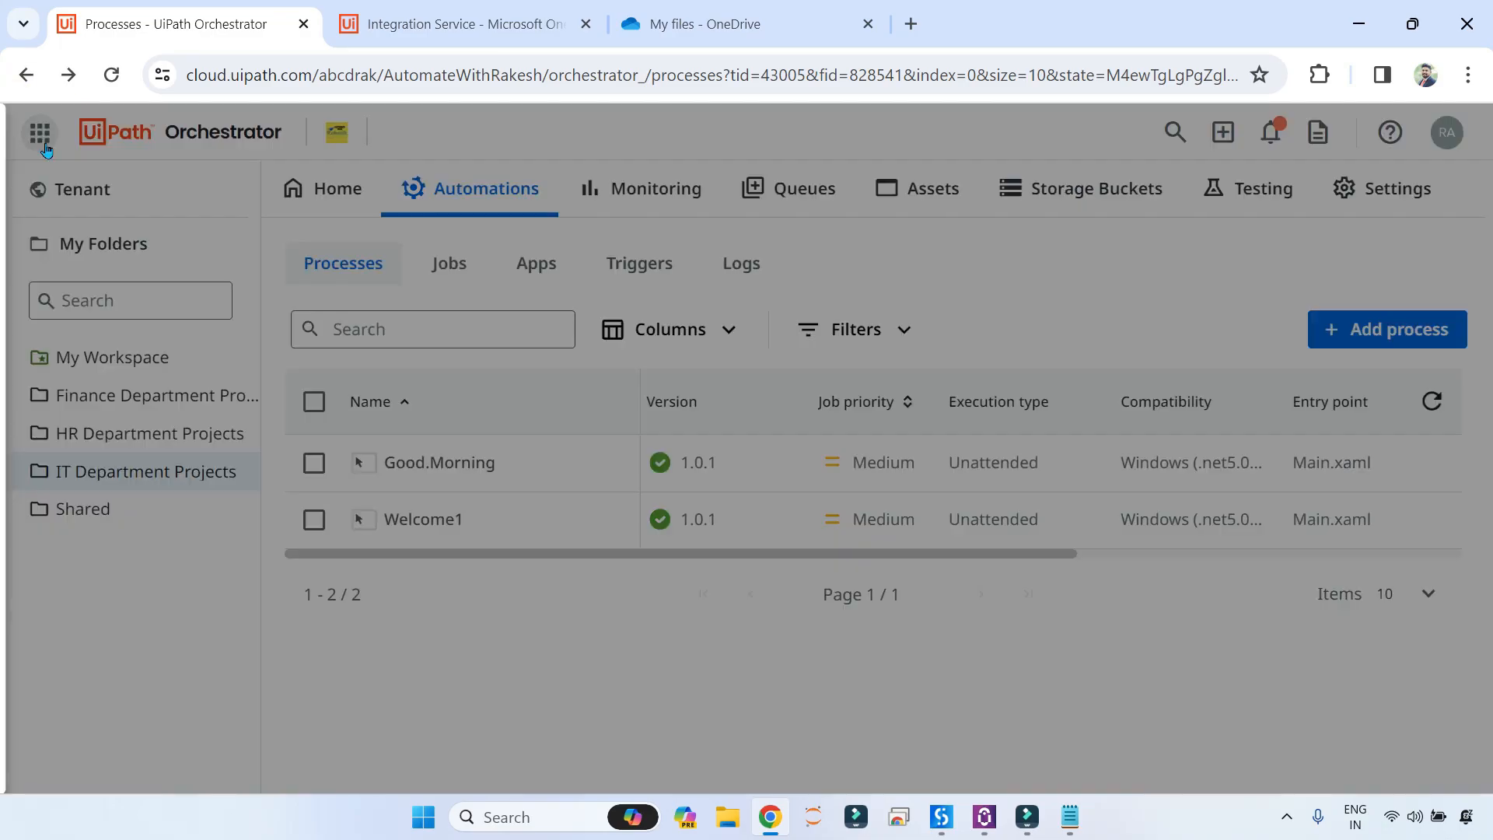
pyautogui.click(141, 459)
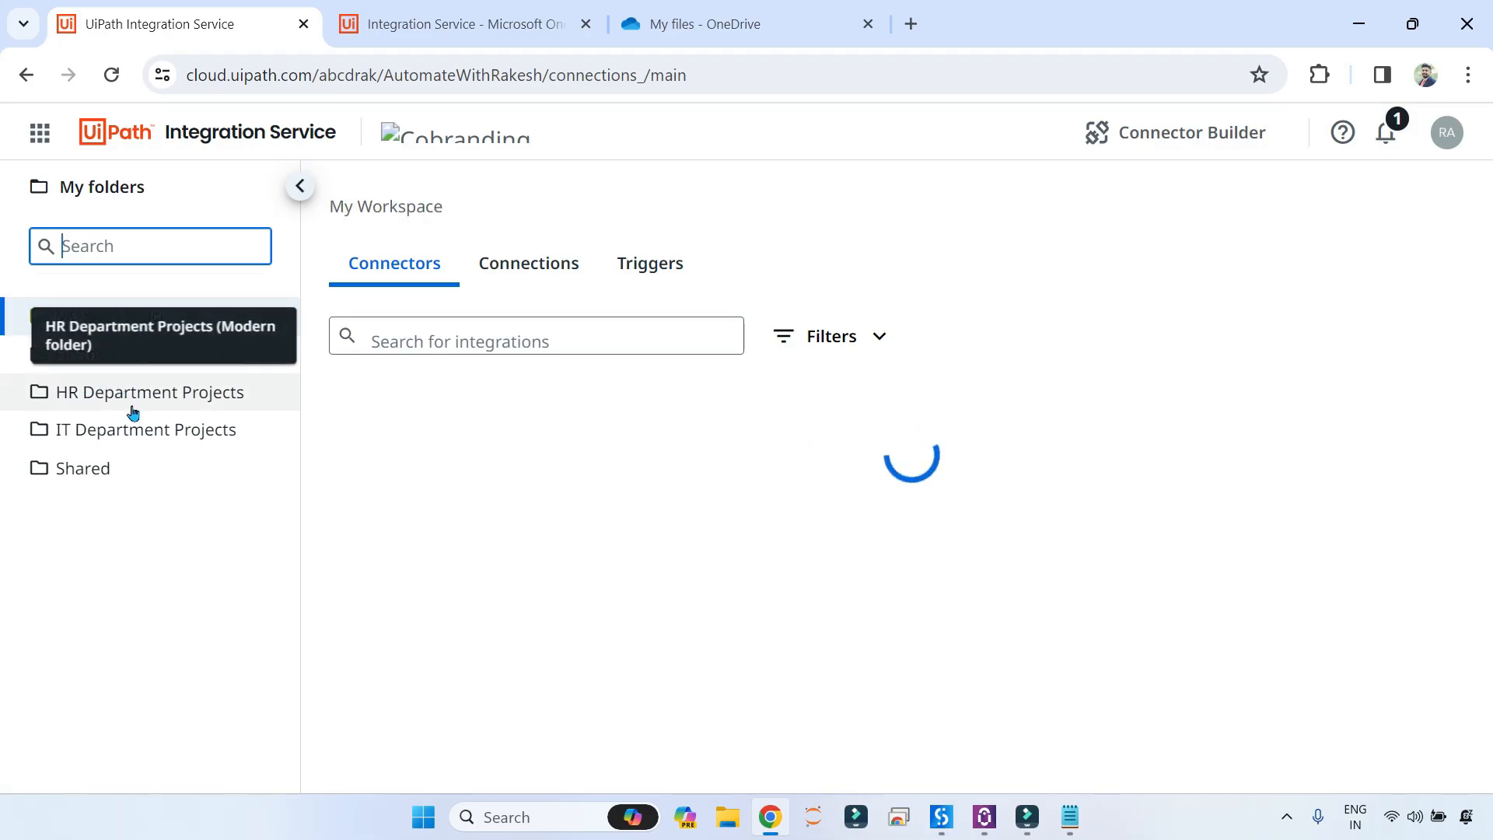
pyautogui.click(147, 432)
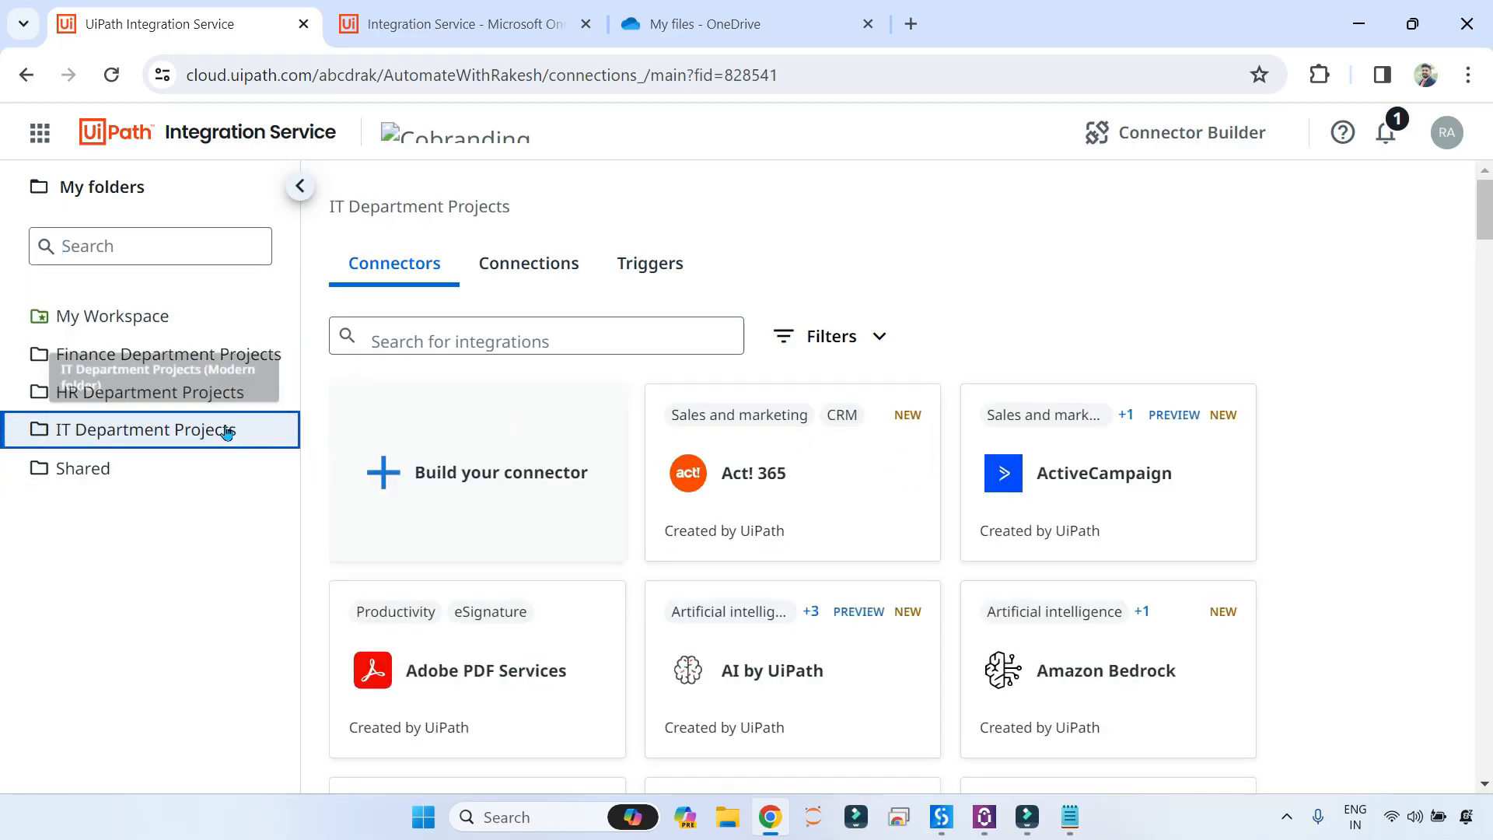
pyautogui.click(660, 273)
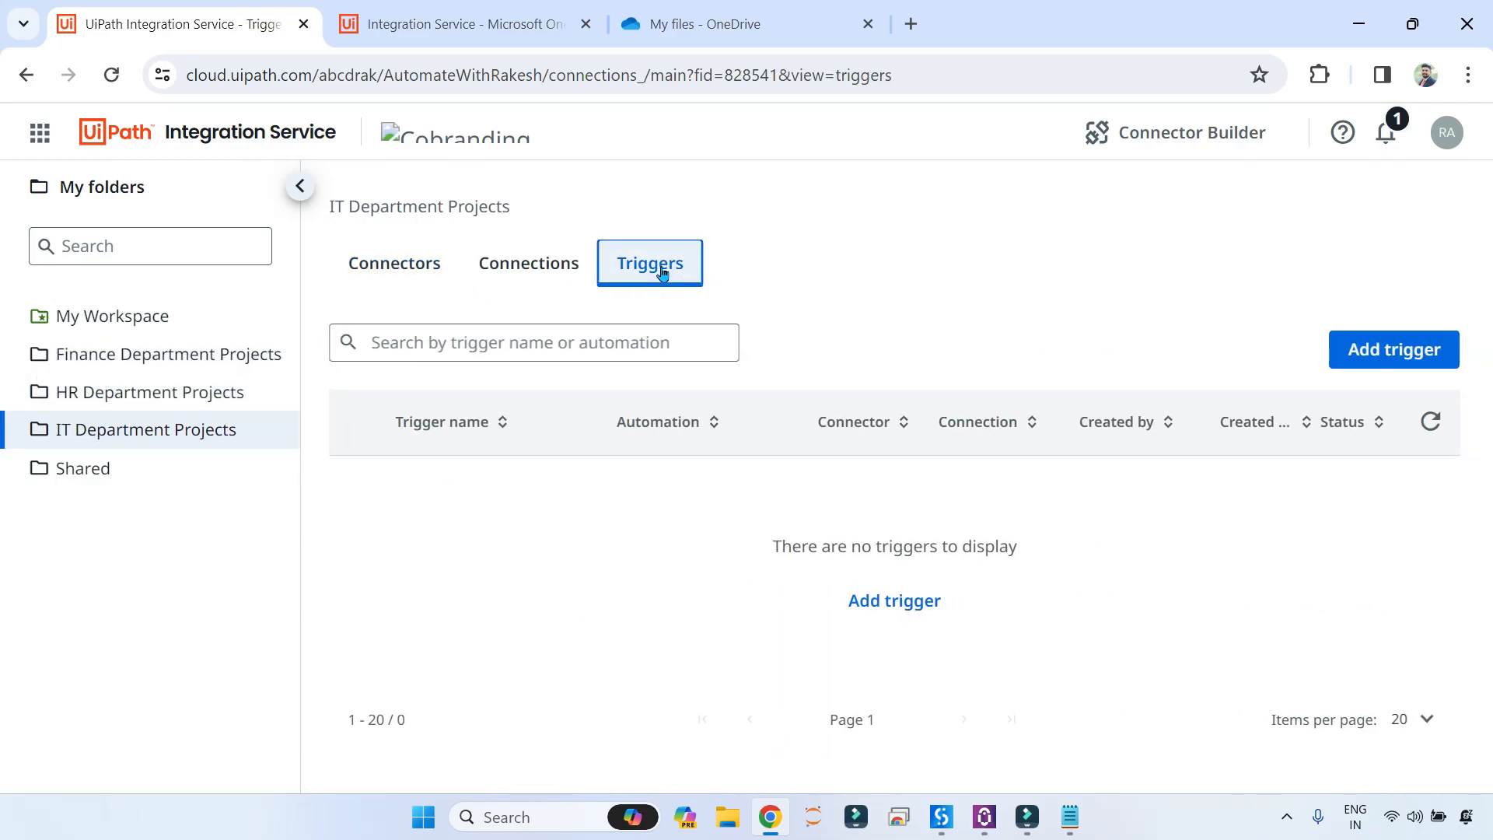
pyautogui.click(1429, 421)
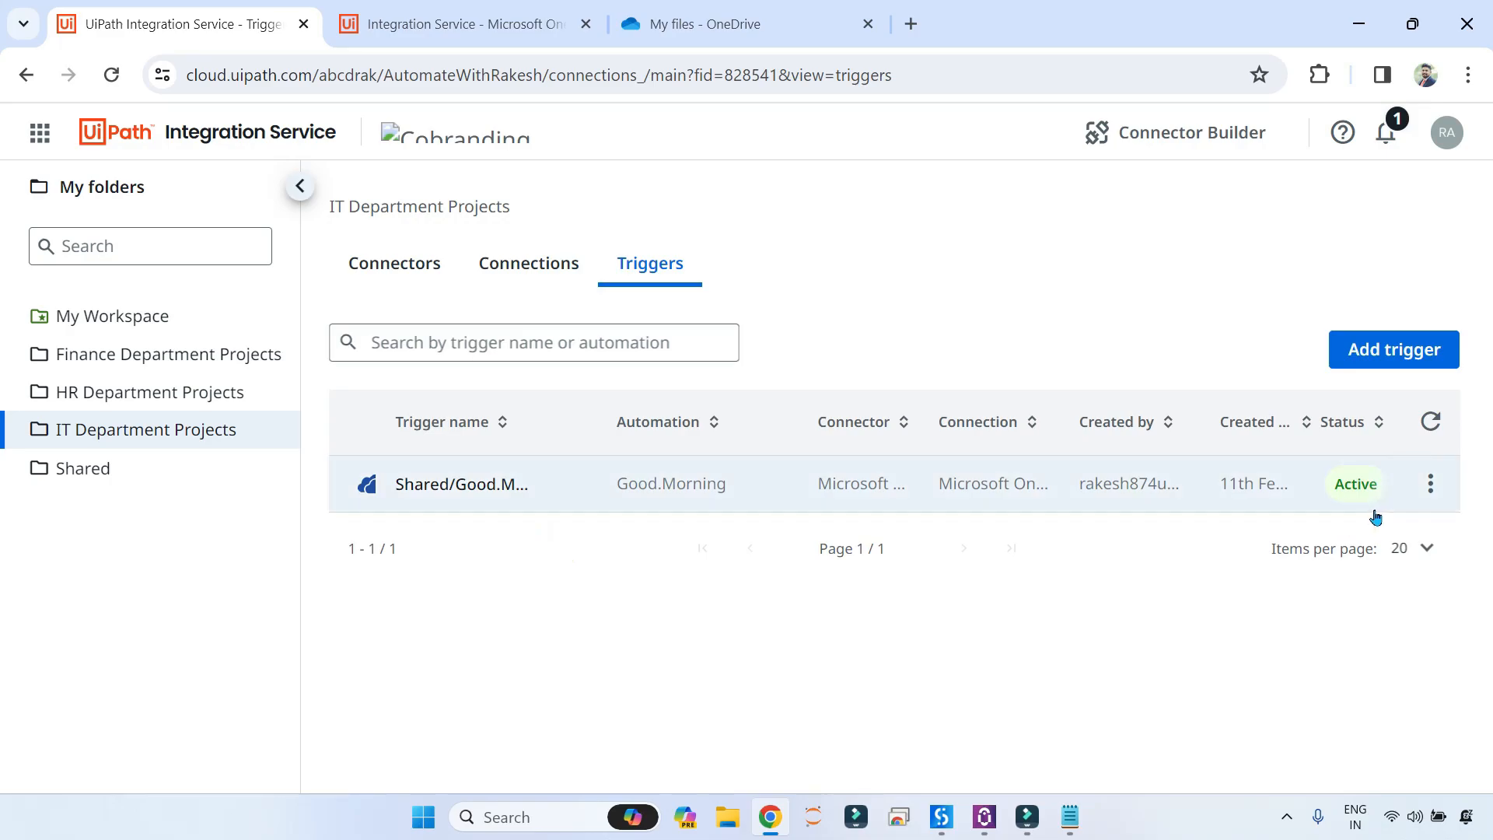
# Step: View the Shared/Good.Morning trigger's details, including its connector, process, data filters and attempts' history
pyautogui.click(1430, 483)
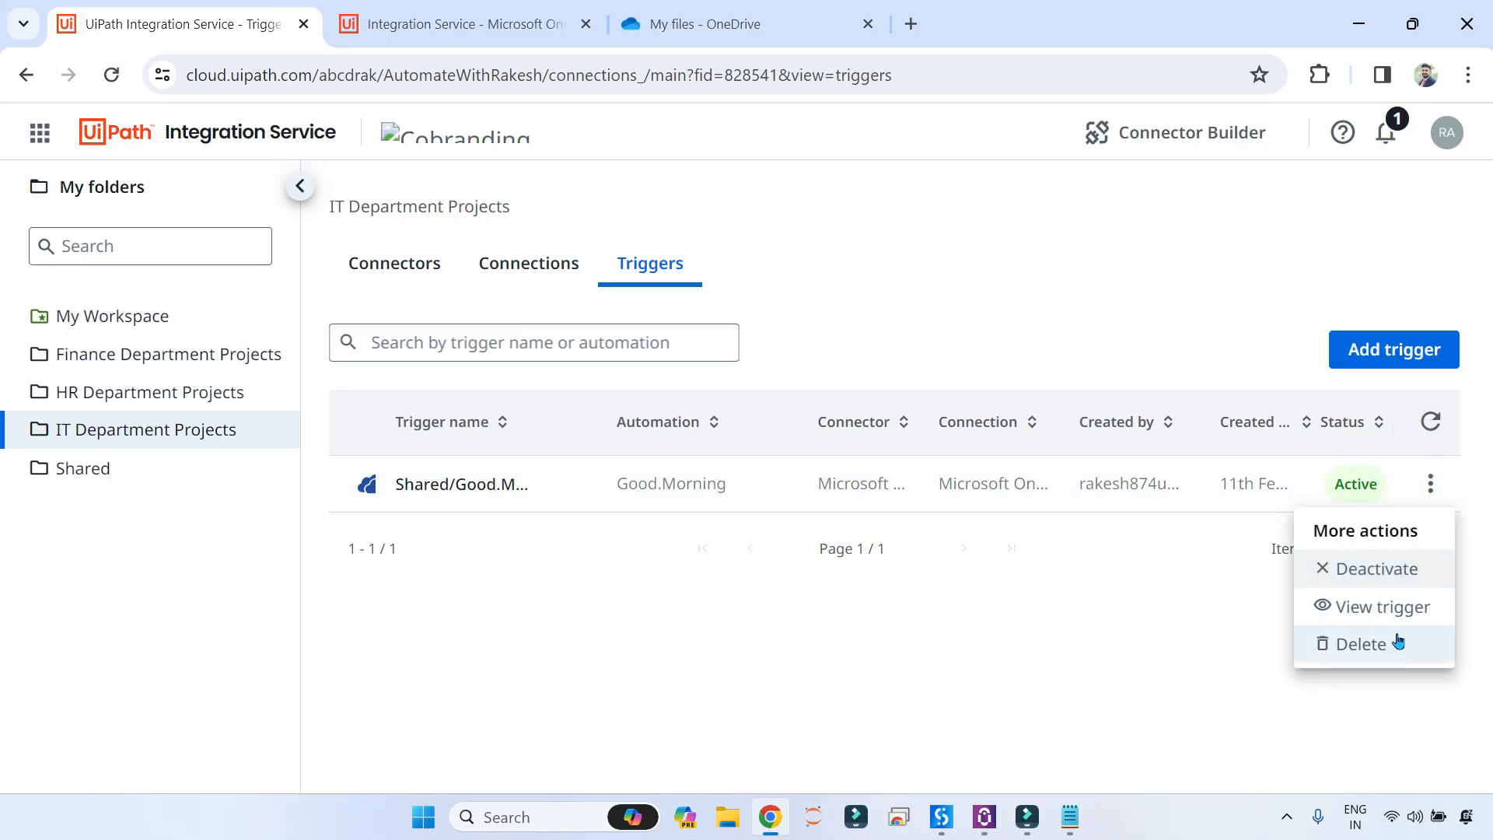
pyautogui.click(1390, 608)
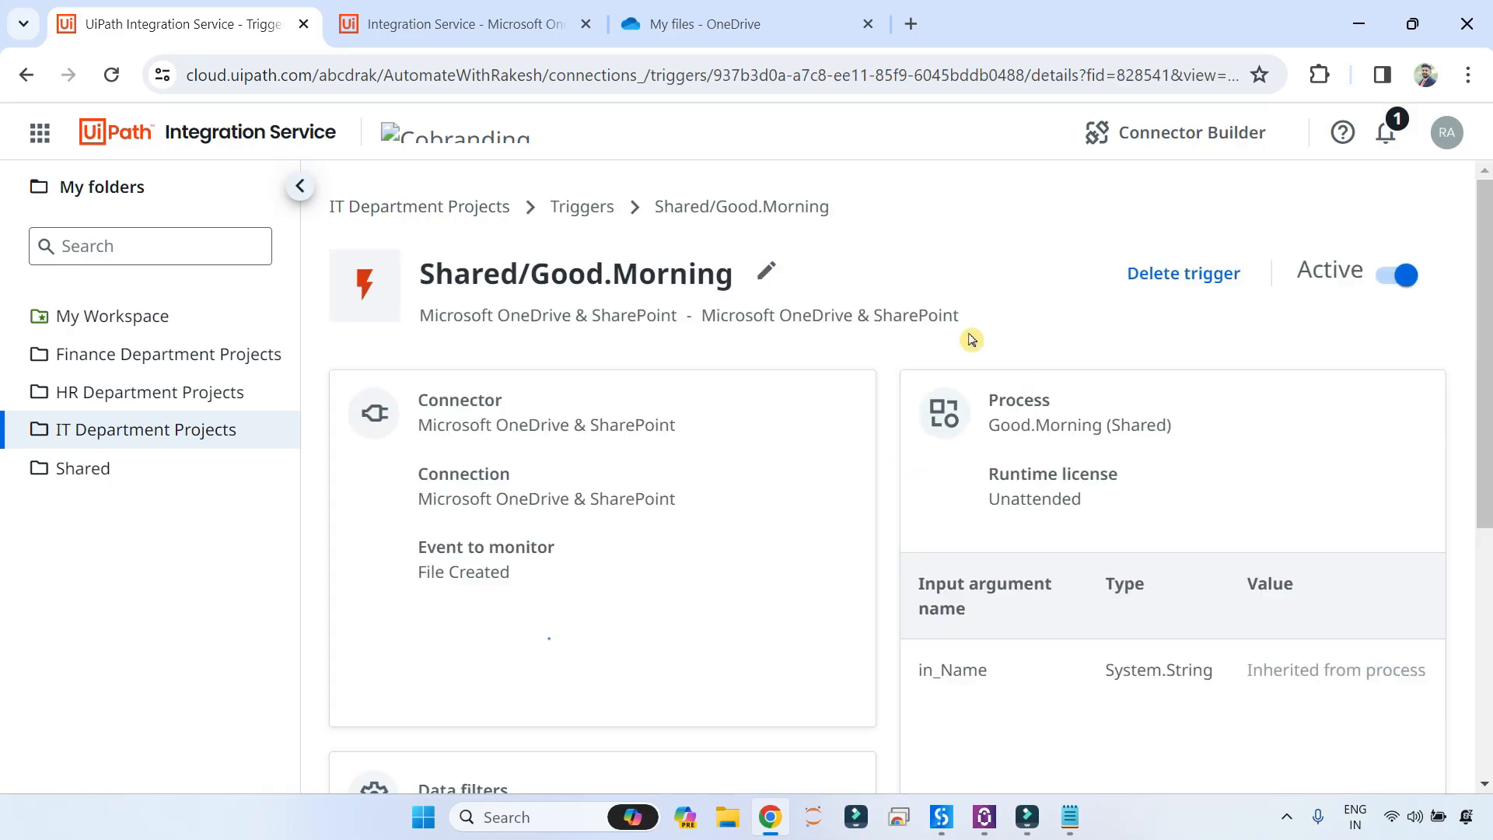
pyautogui.scroll(-2, 763, 454)
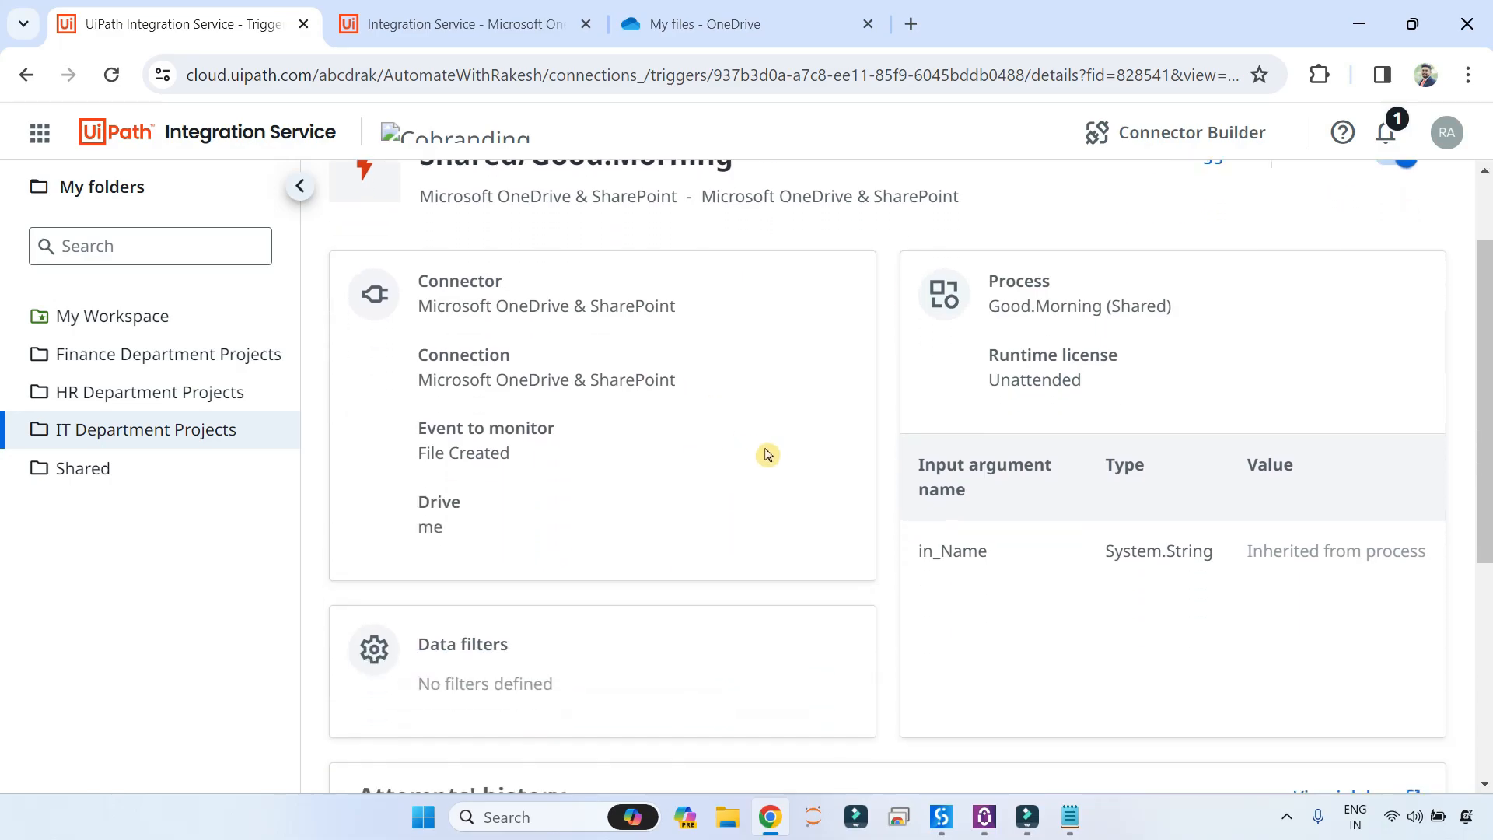
pyautogui.scroll(-5, 726, 533)
pyautogui.scroll(6, 1271, 296)
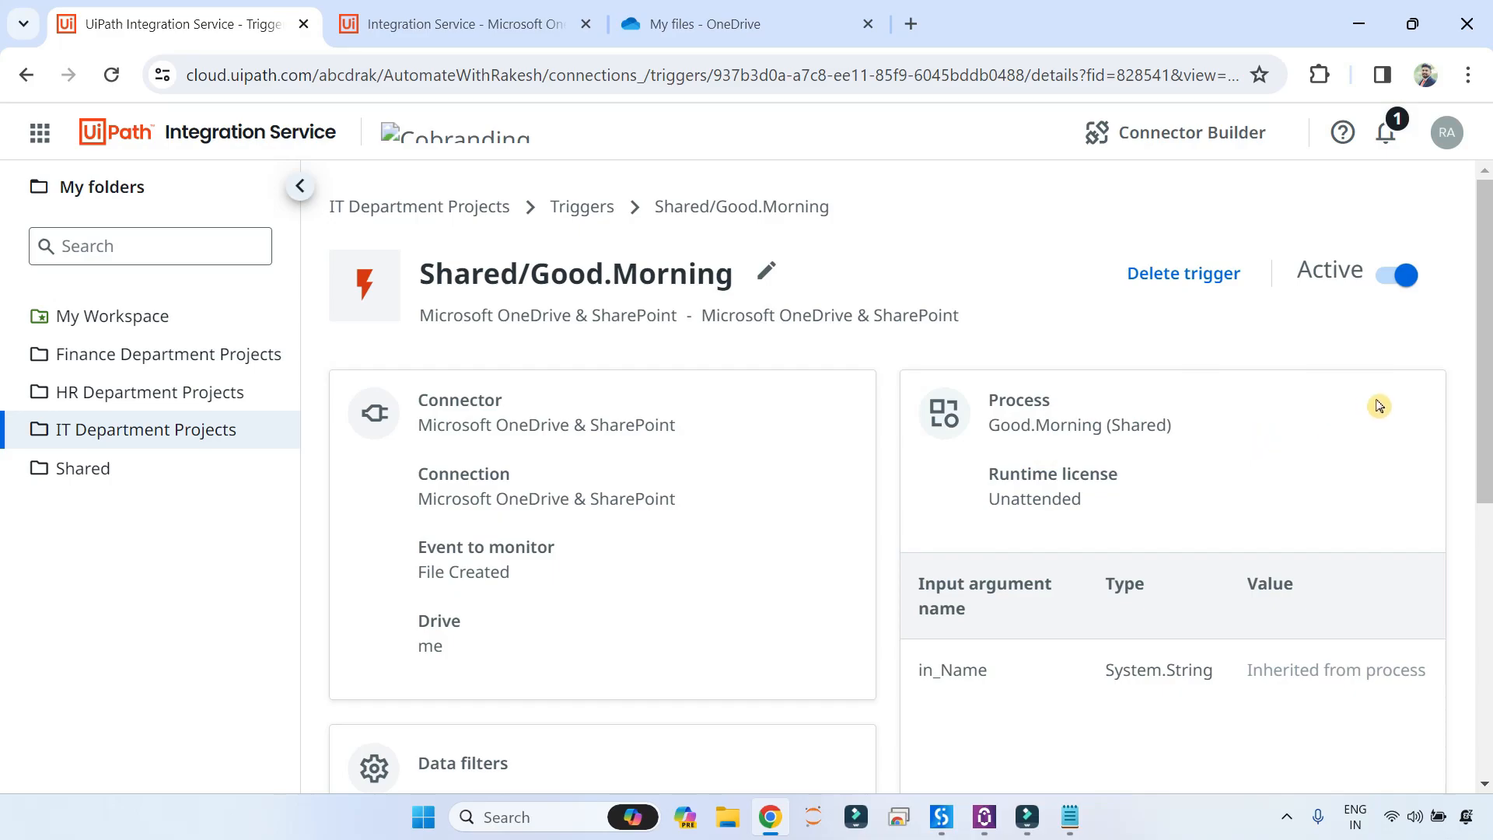
pyautogui.click(766, 271)
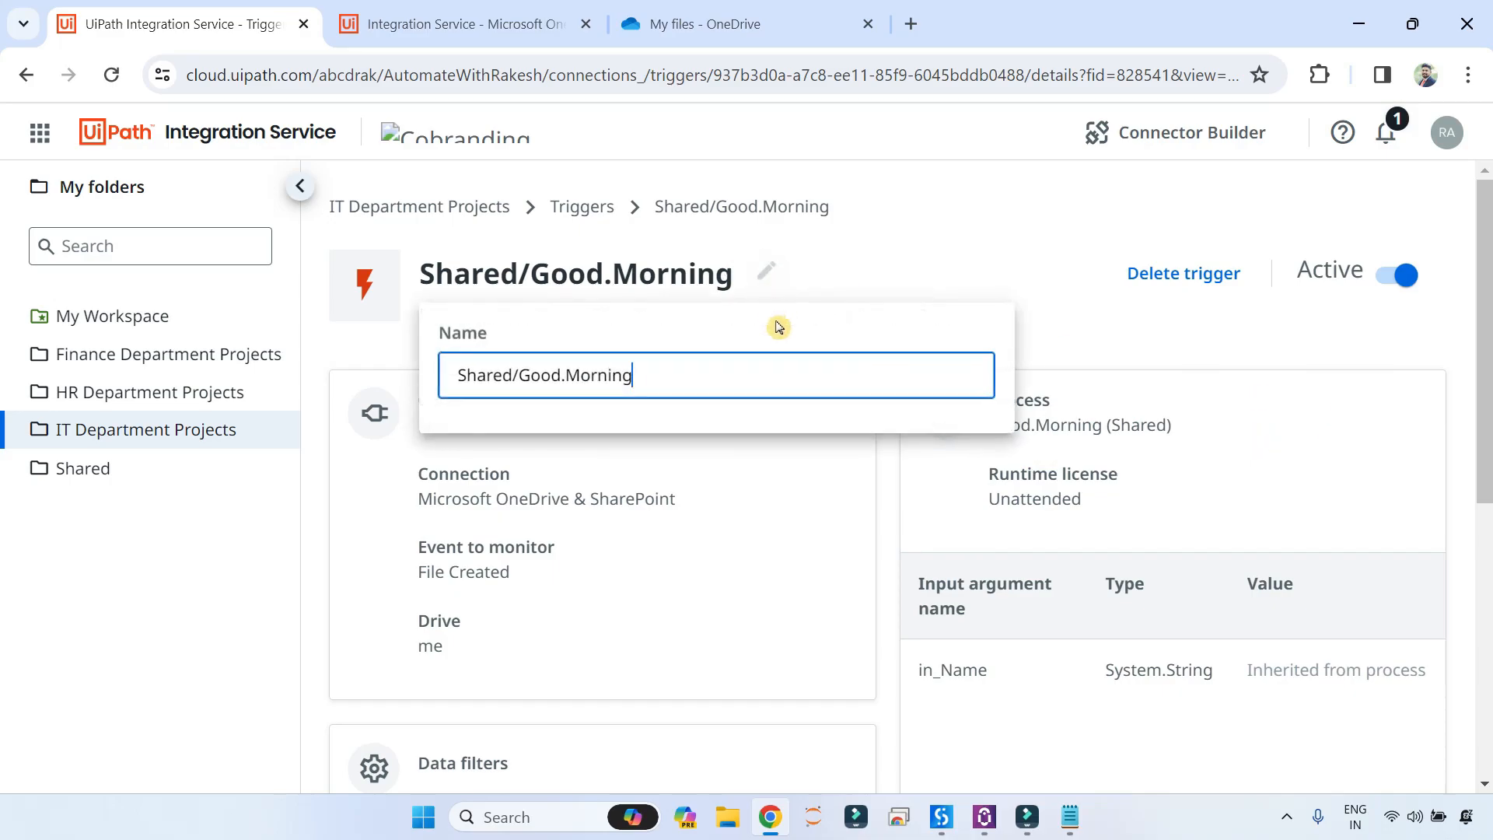
pyautogui.click(682, 486)
pyautogui.click(765, 274)
pyautogui.moveTo(643, 384); pyautogui.dragTo(414, 381)
pyautogui.press('BackSpace')
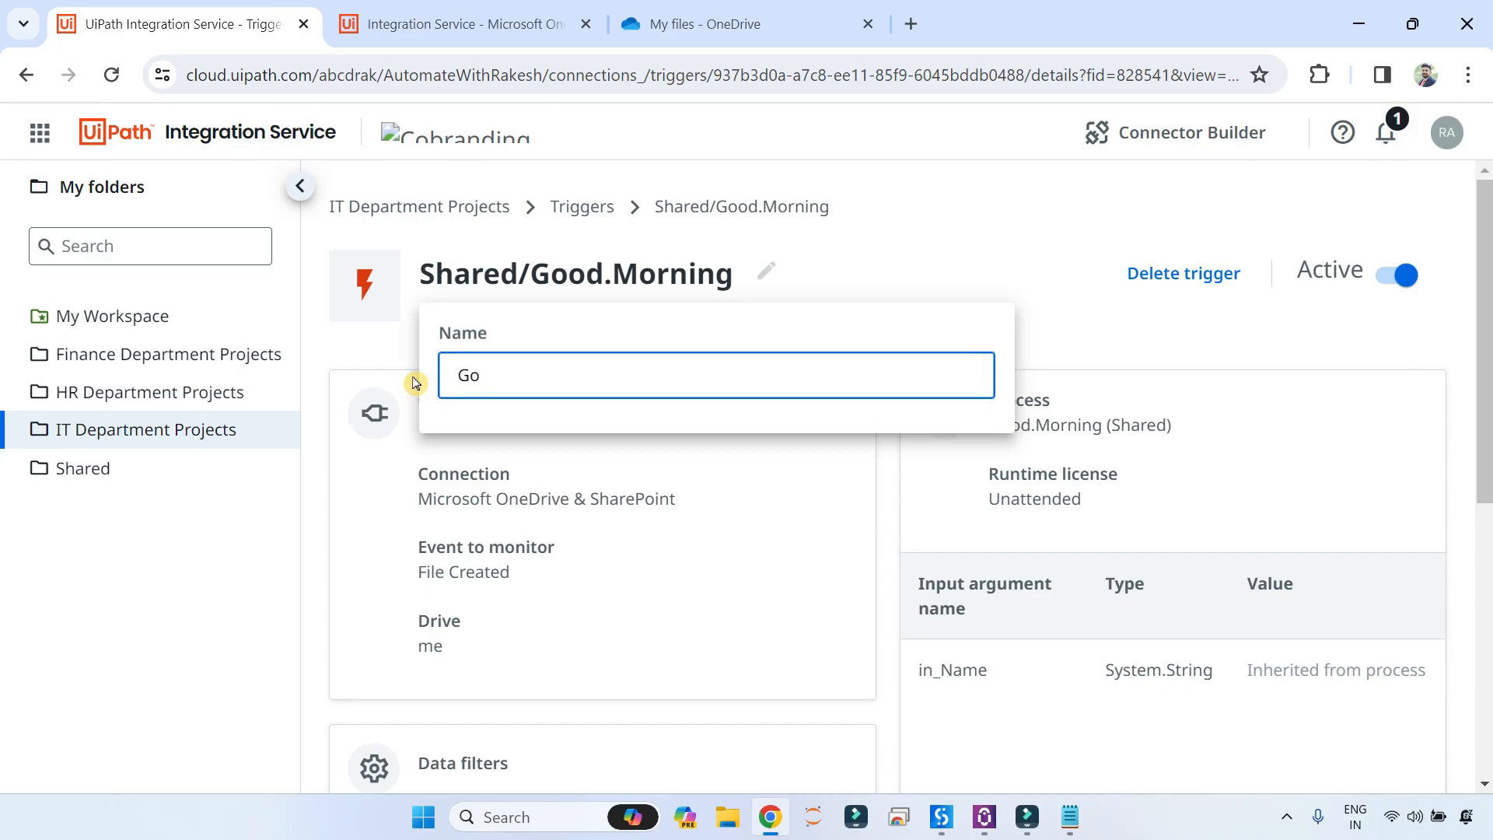
pyautogui.click(1294, 308)
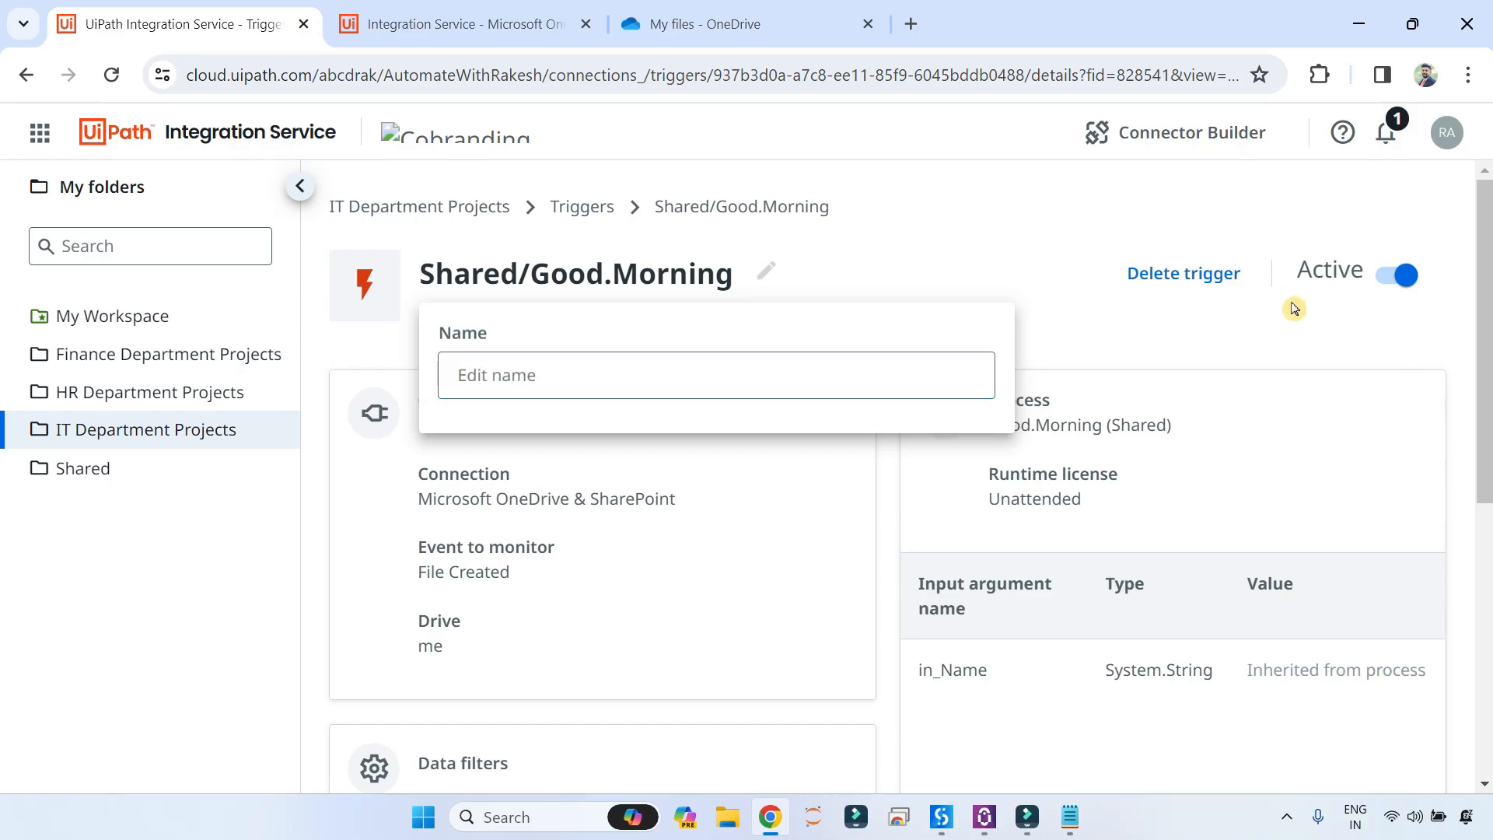
# Step: Delete the Shared/Good.Morning trigger and confirm the deletion
pyautogui.click(1188, 283)
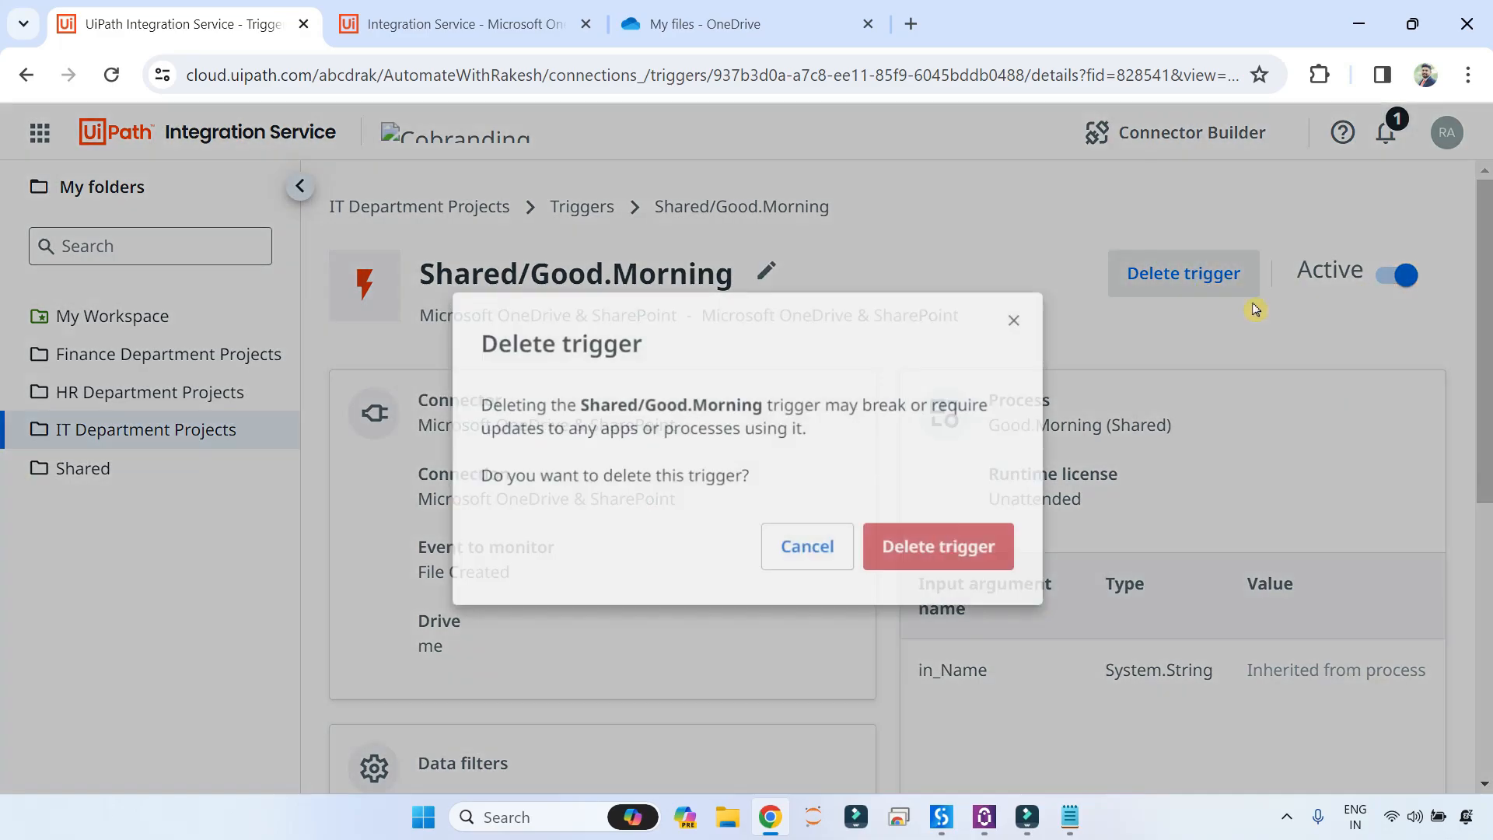
pyautogui.click(1006, 547)
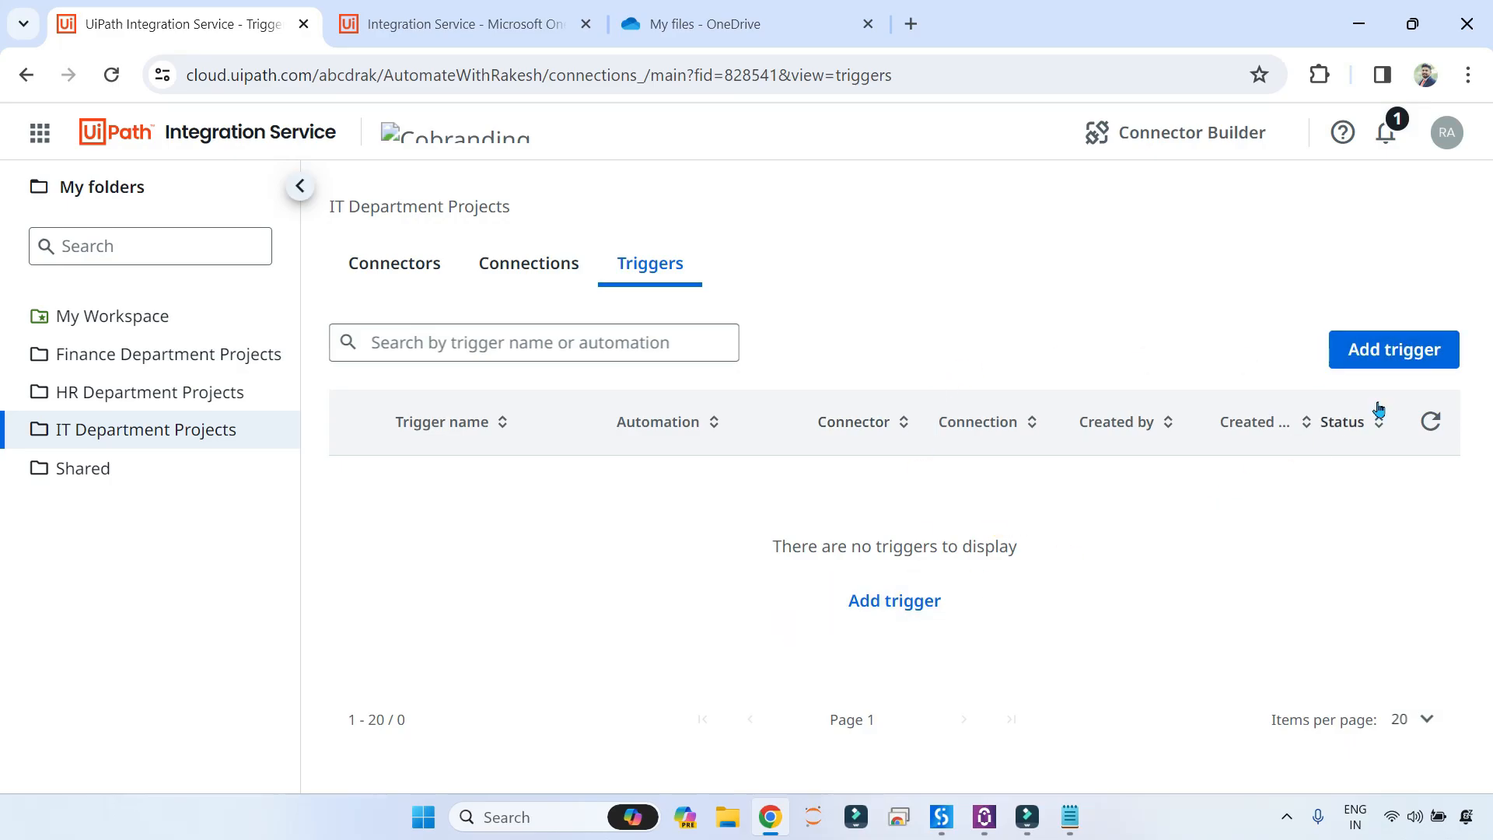
# Step: Start a new trigger in IT Department Projects and choose Microsoft OneDrive & SharePoint as its connector
pyautogui.click(1409, 351)
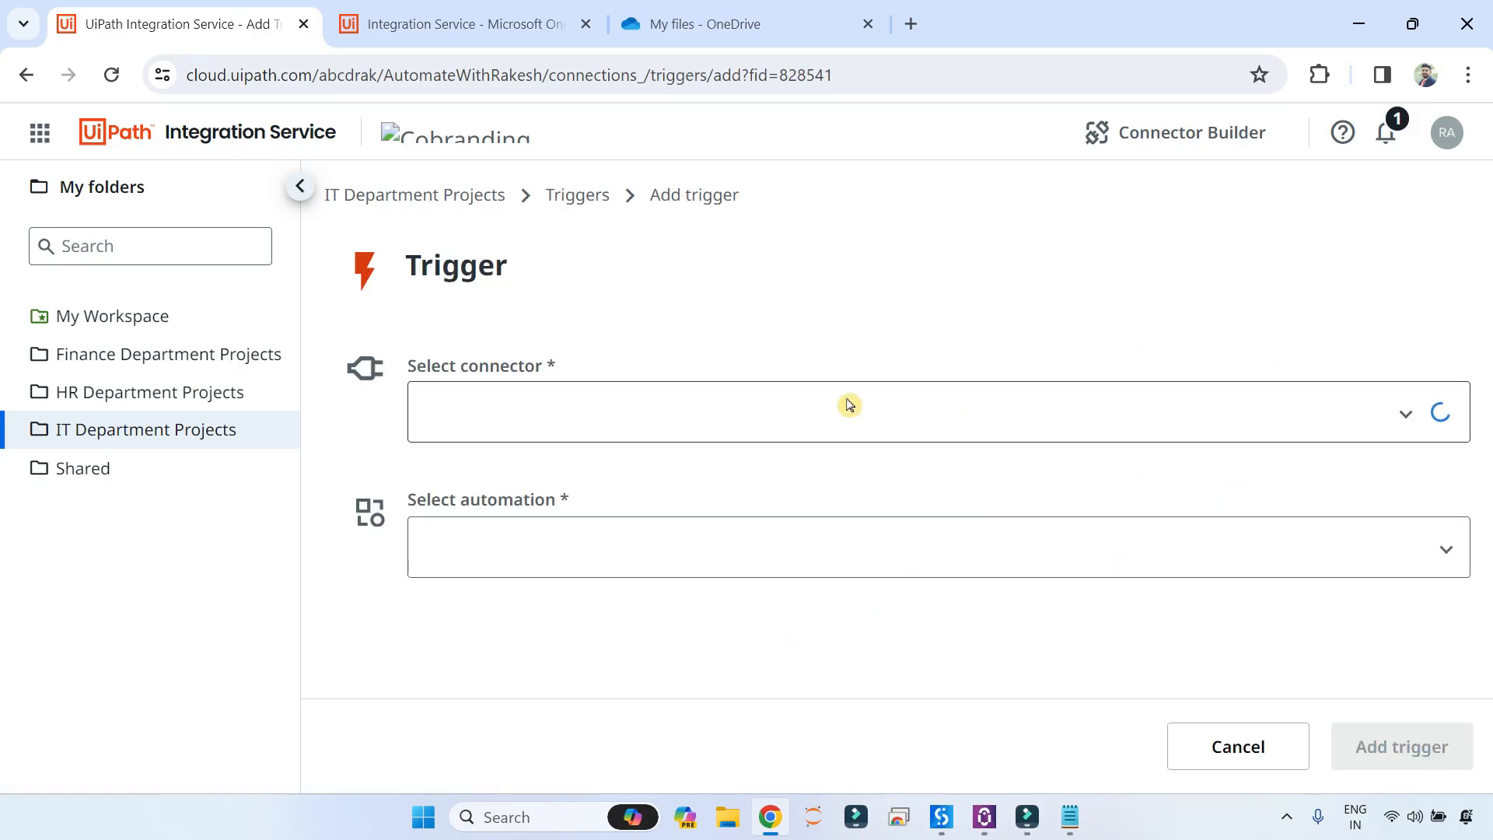
pyautogui.click(1411, 422)
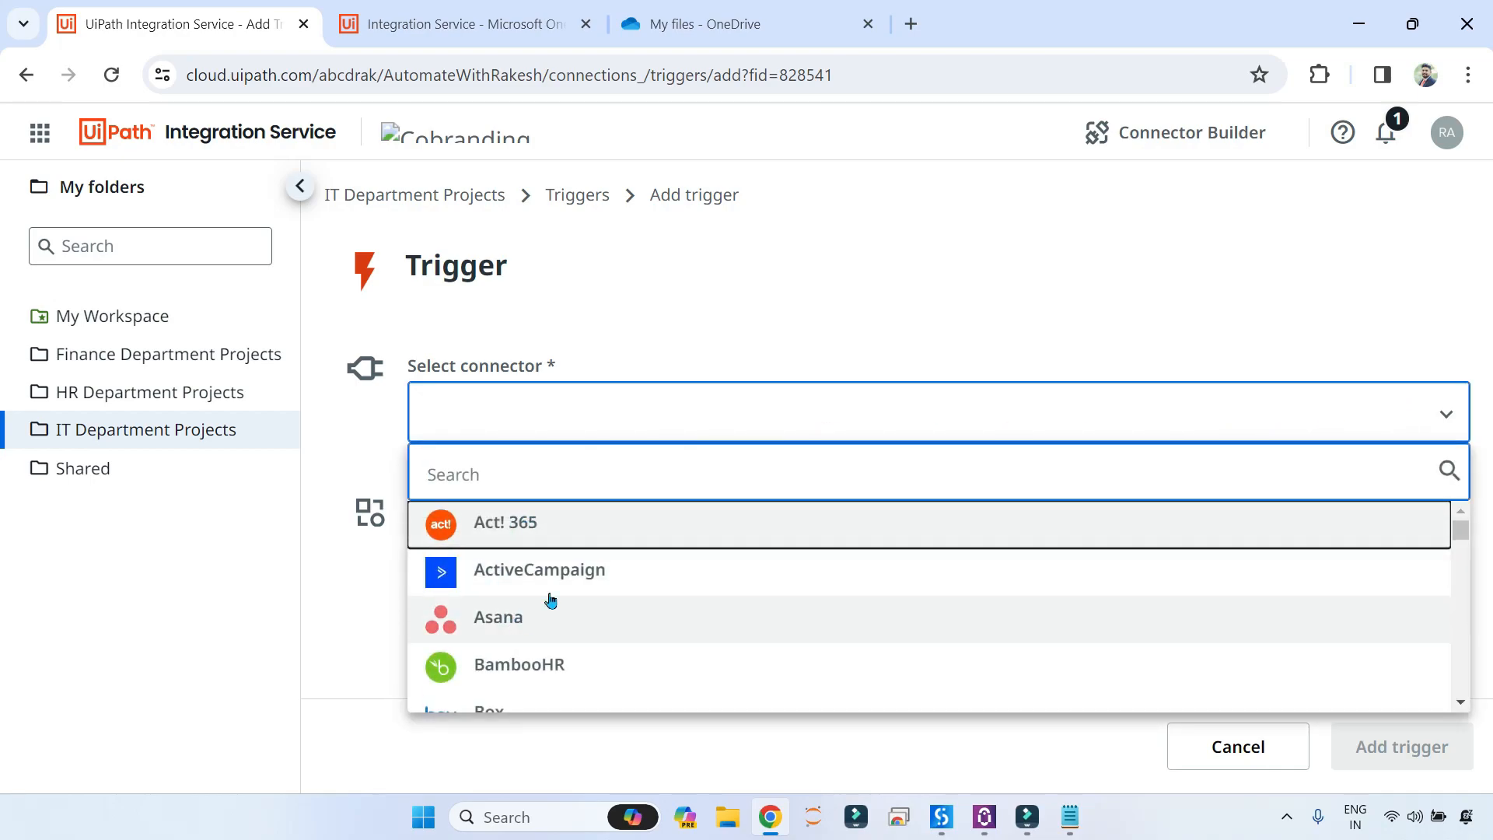
pyautogui.write('one')
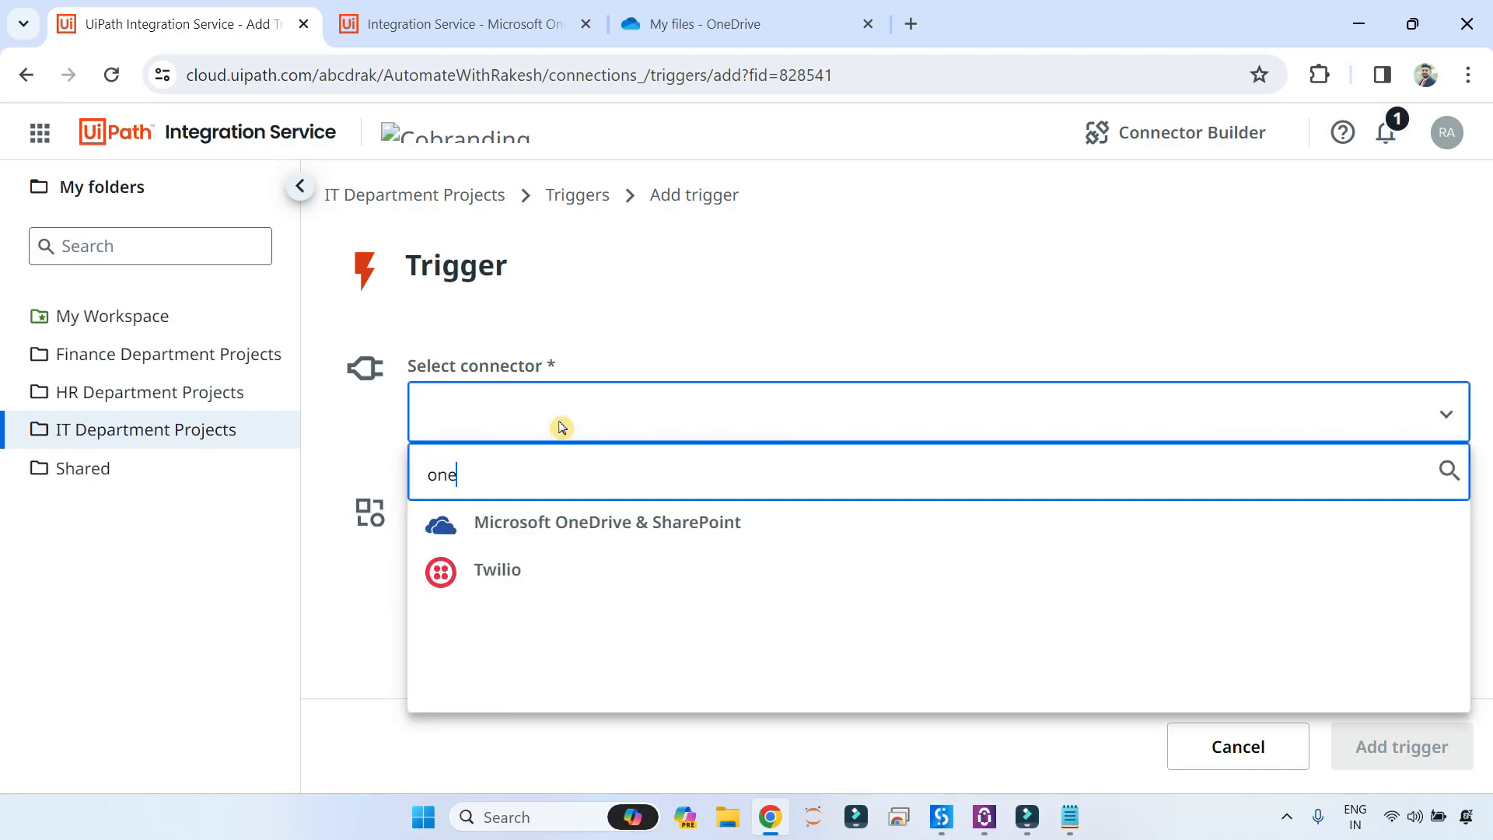
pyautogui.write('dri')
pyautogui.click(692, 509)
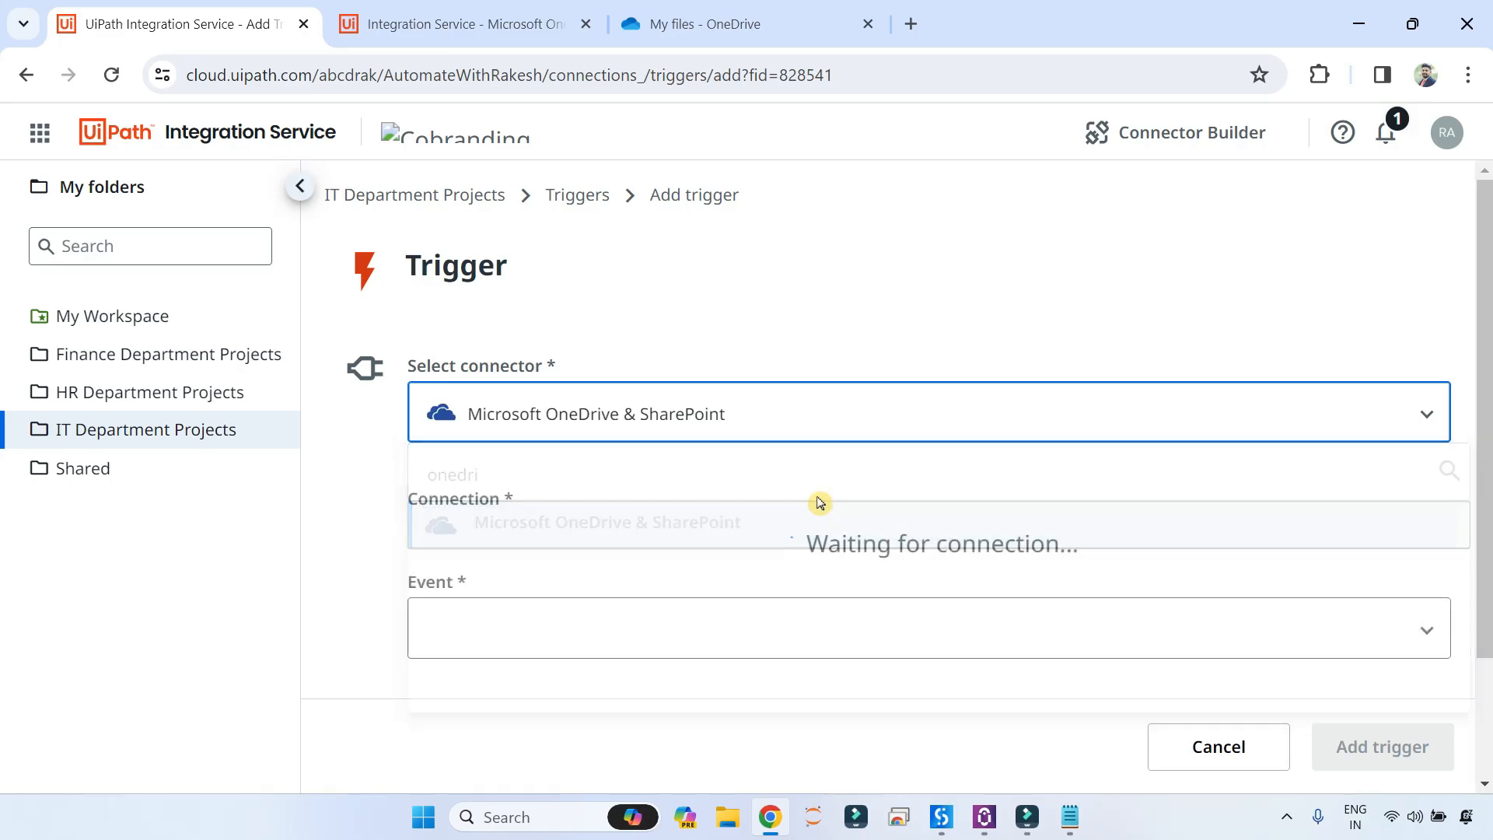
# Step: Set the trigger's event to File Created and choose OneDrive as the drive to poll, saving the selection
pyautogui.scroll(-3, 859, 500)
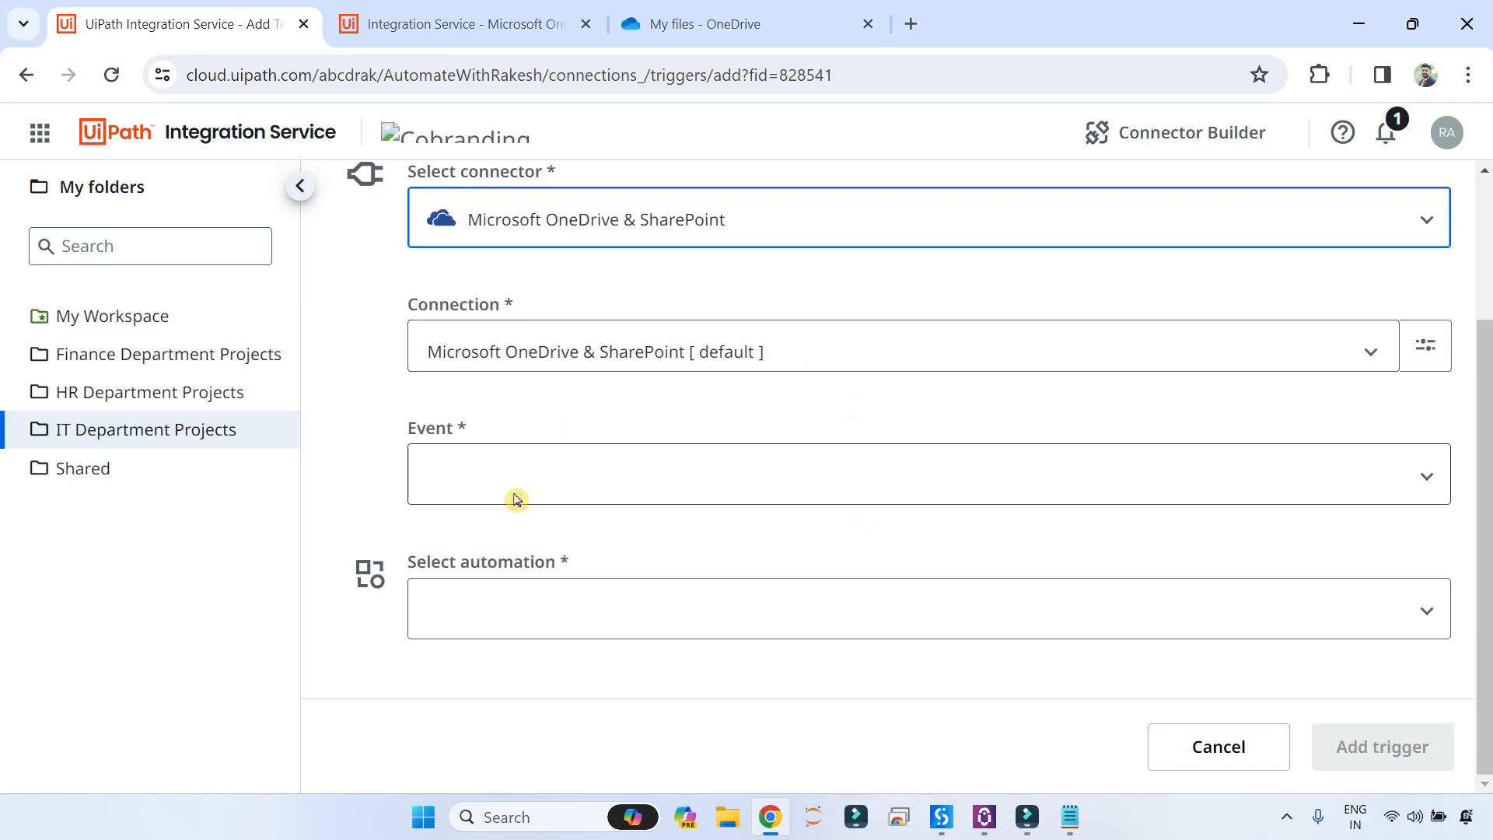
pyautogui.click(1390, 483)
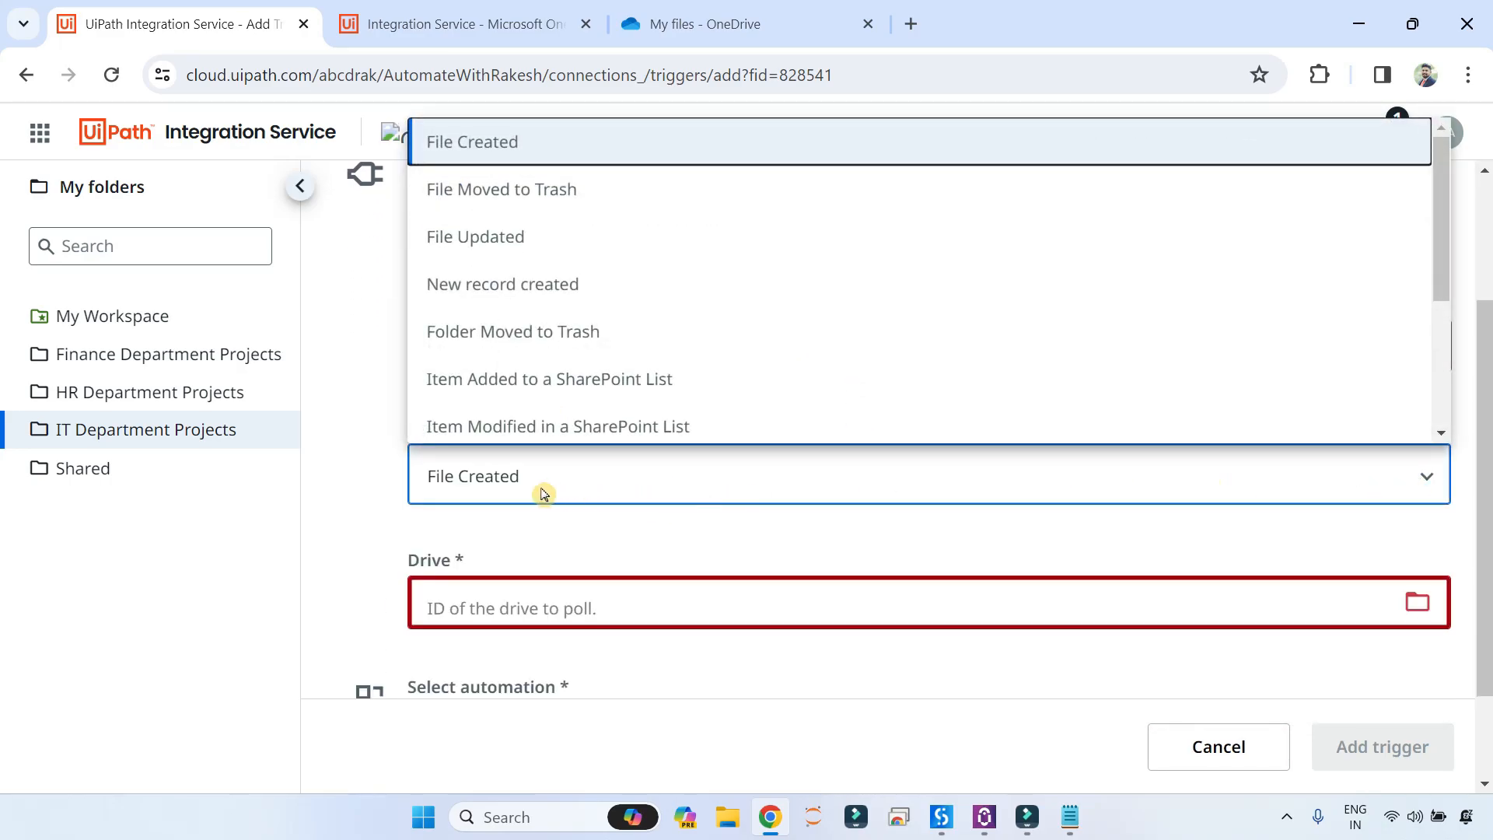
pyautogui.click(350, 521)
pyautogui.scroll(-2, 830, 589)
pyautogui.click(1416, 479)
pyautogui.click(567, 194)
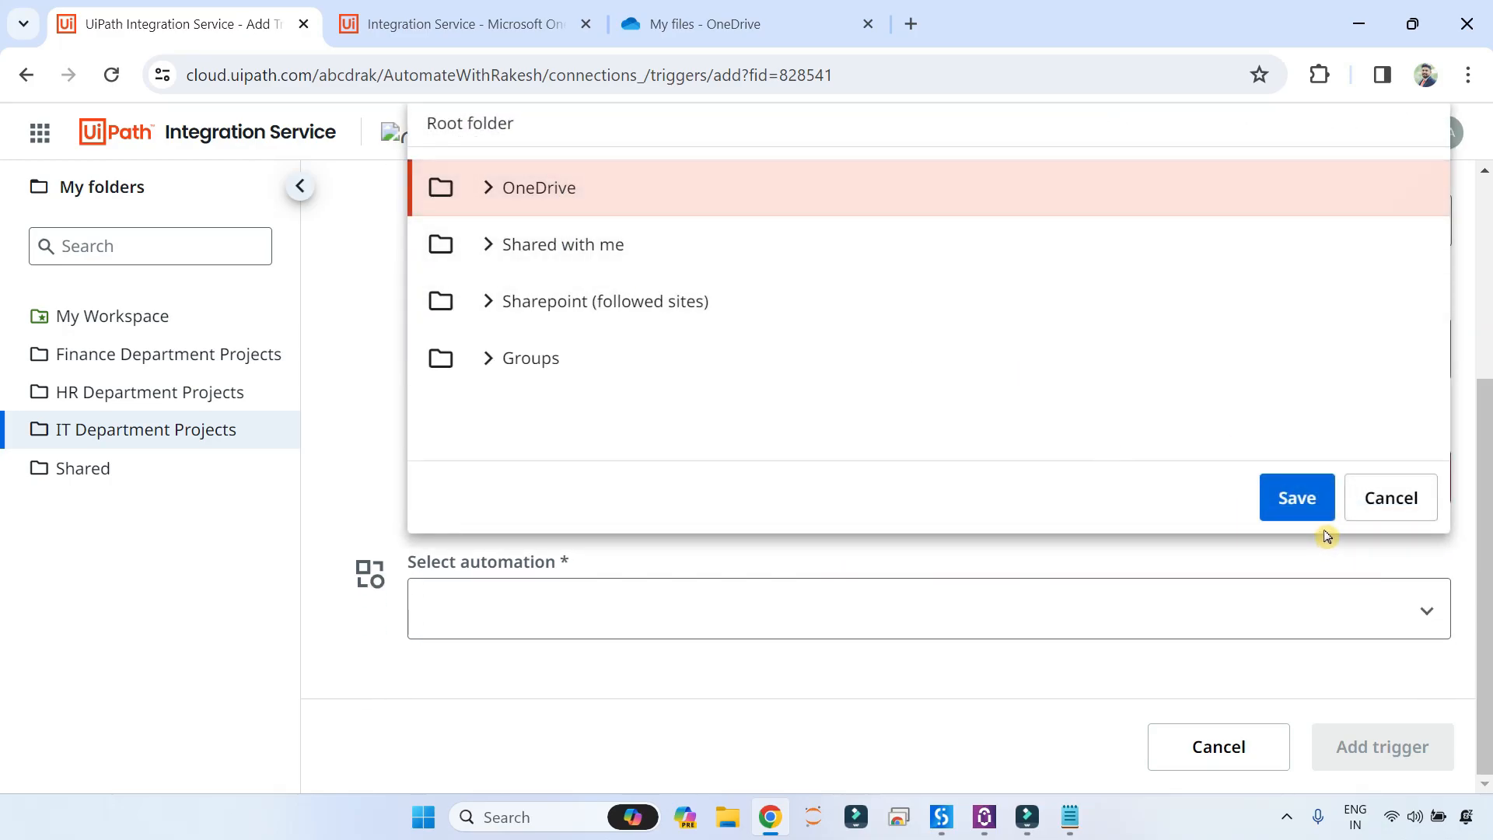
pyautogui.click(1308, 503)
# Step: Select Good.Morning in IT Department Projects as the automation the trigger starts
pyautogui.scroll(-2, 580, 480)
pyautogui.click(581, 476)
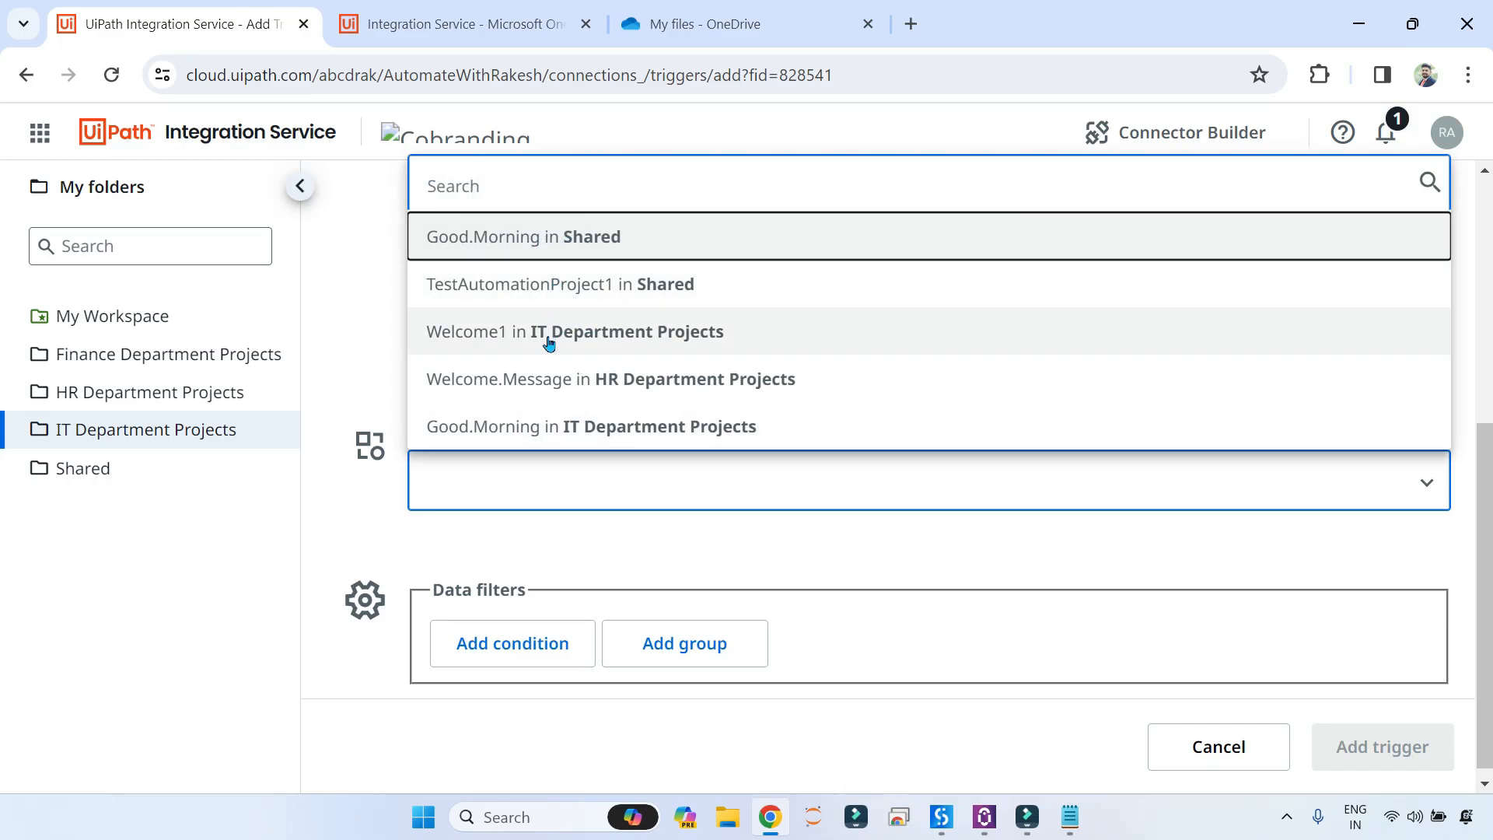
pyautogui.click(616, 433)
# Step: Set the runtime license to Production (Unattended) and add the trigger without any data filters
pyautogui.scroll(-1, 721, 548)
pyautogui.scroll(-2, 720, 547)
pyautogui.click(513, 379)
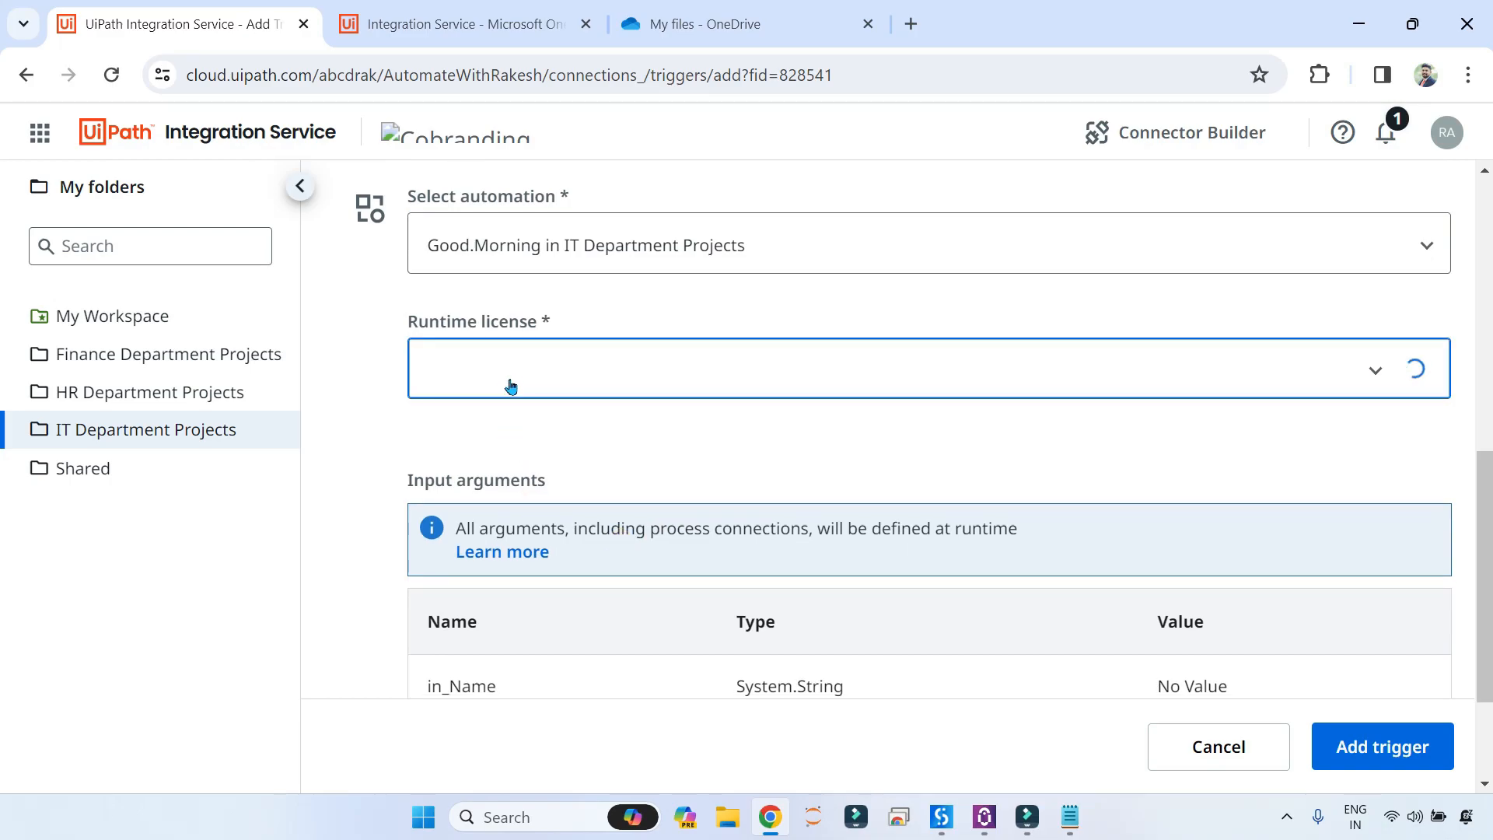
pyautogui.click(576, 374)
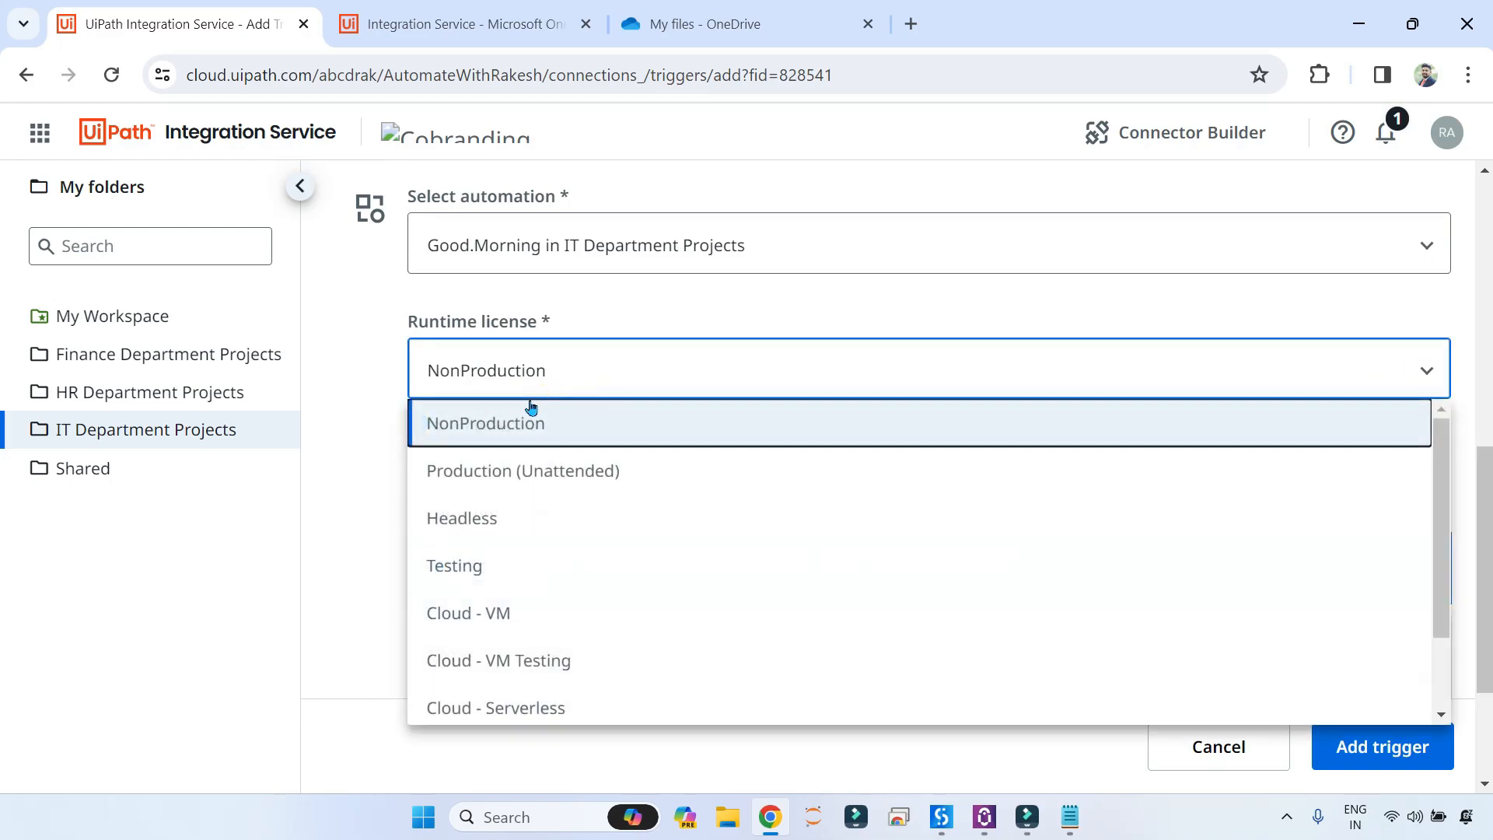
pyautogui.click(500, 471)
pyautogui.scroll(-3, 683, 554)
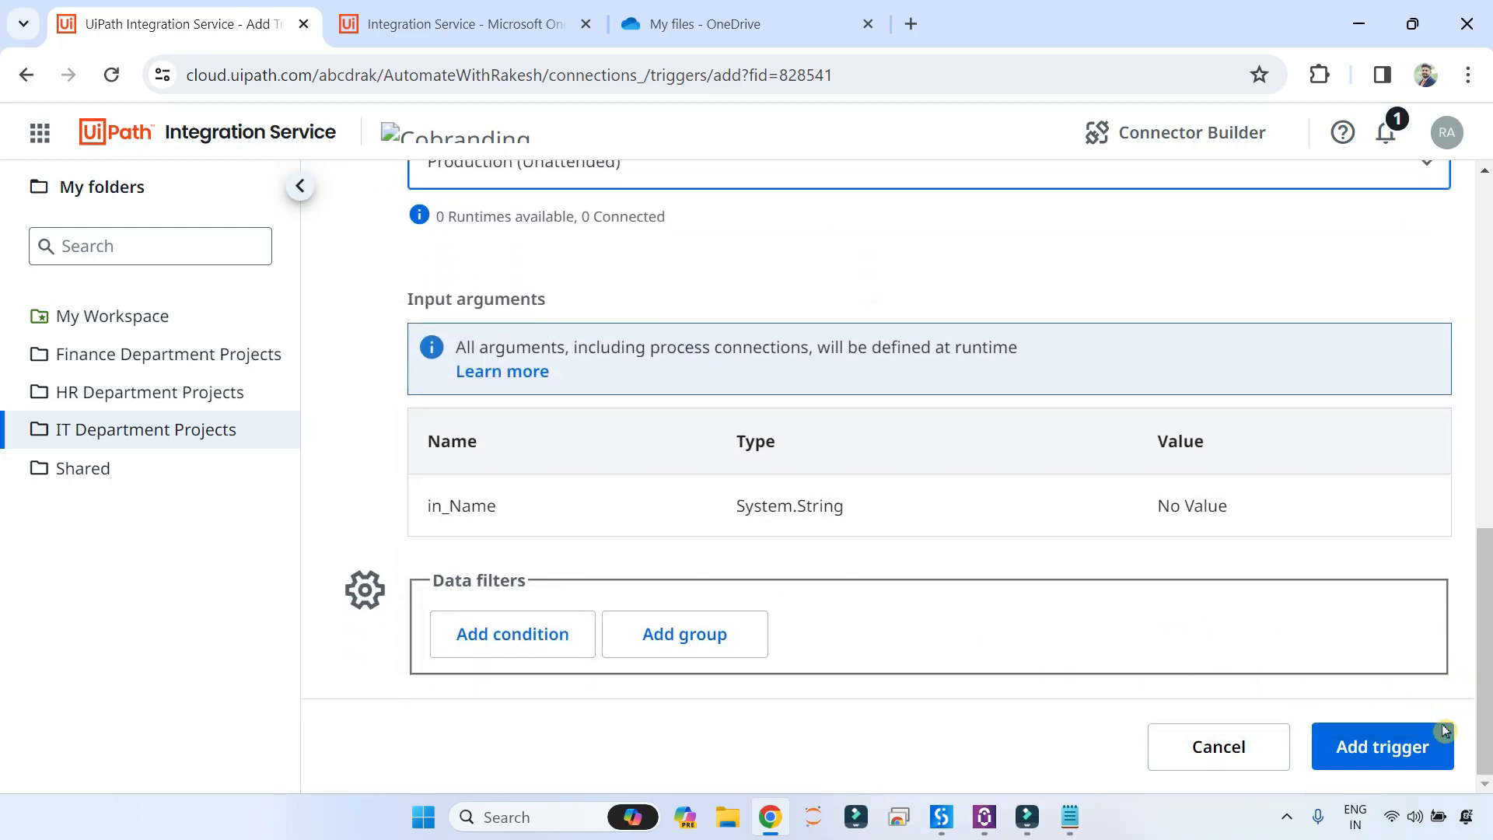
pyautogui.click(1411, 758)
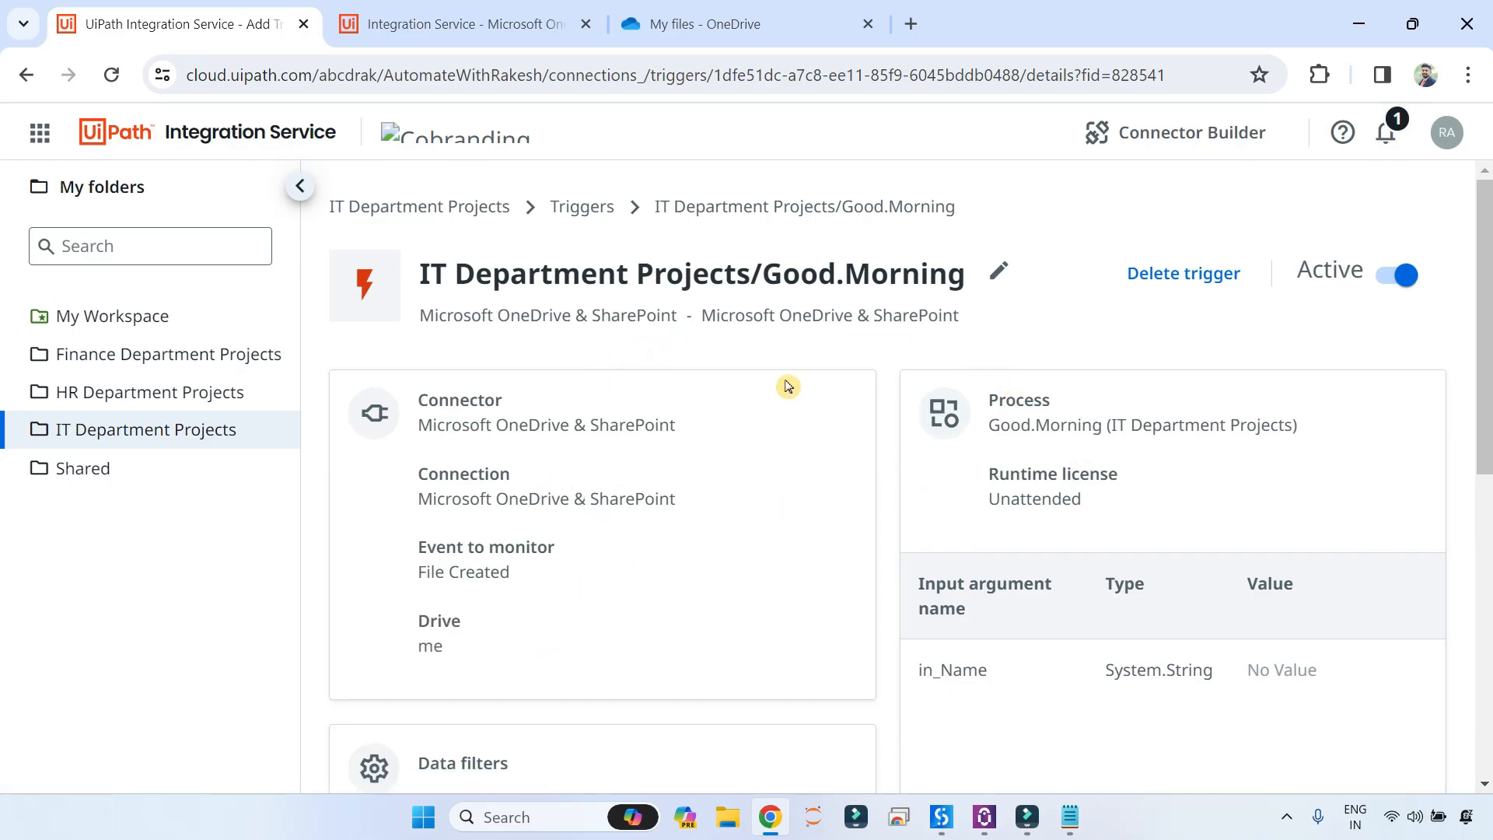
# Step: Check the polling interval options of the Microsoft OneDrive & SharePoint connection in IT Department Projects, then return to the folder without changes
pyautogui.click(66, 439)
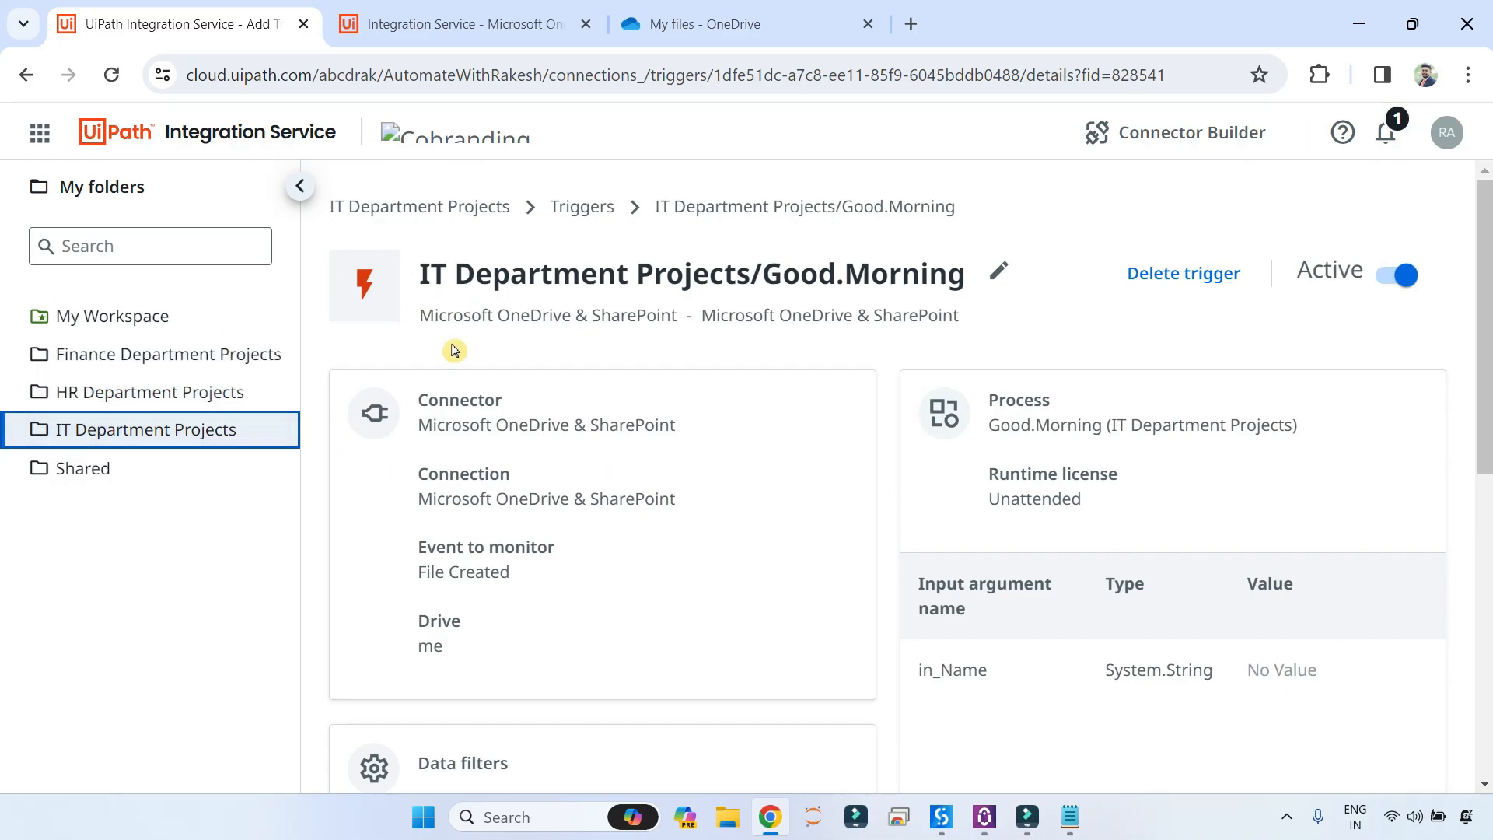
pyautogui.click(376, 208)
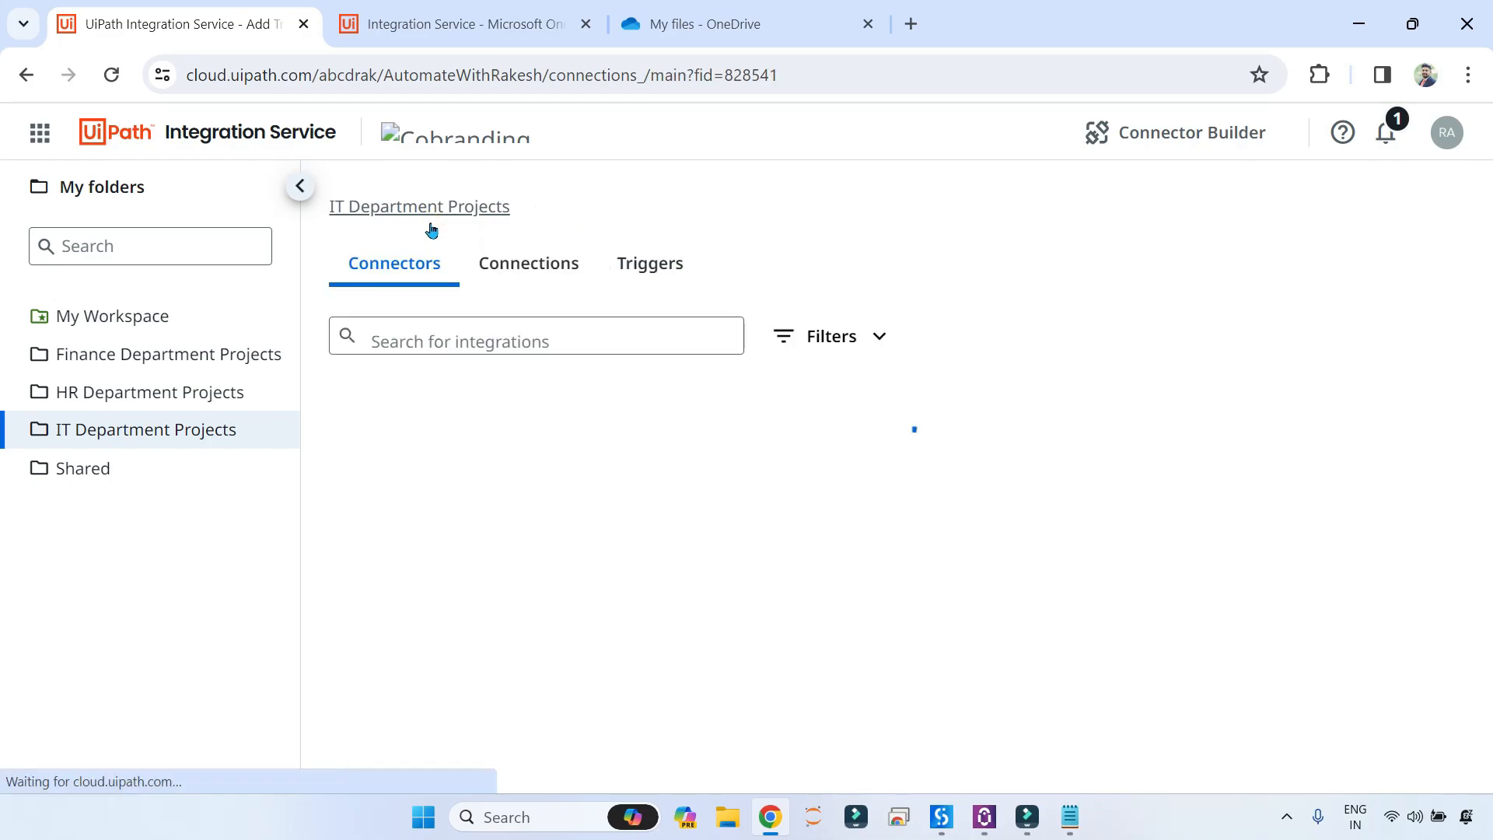
pyautogui.click(549, 272)
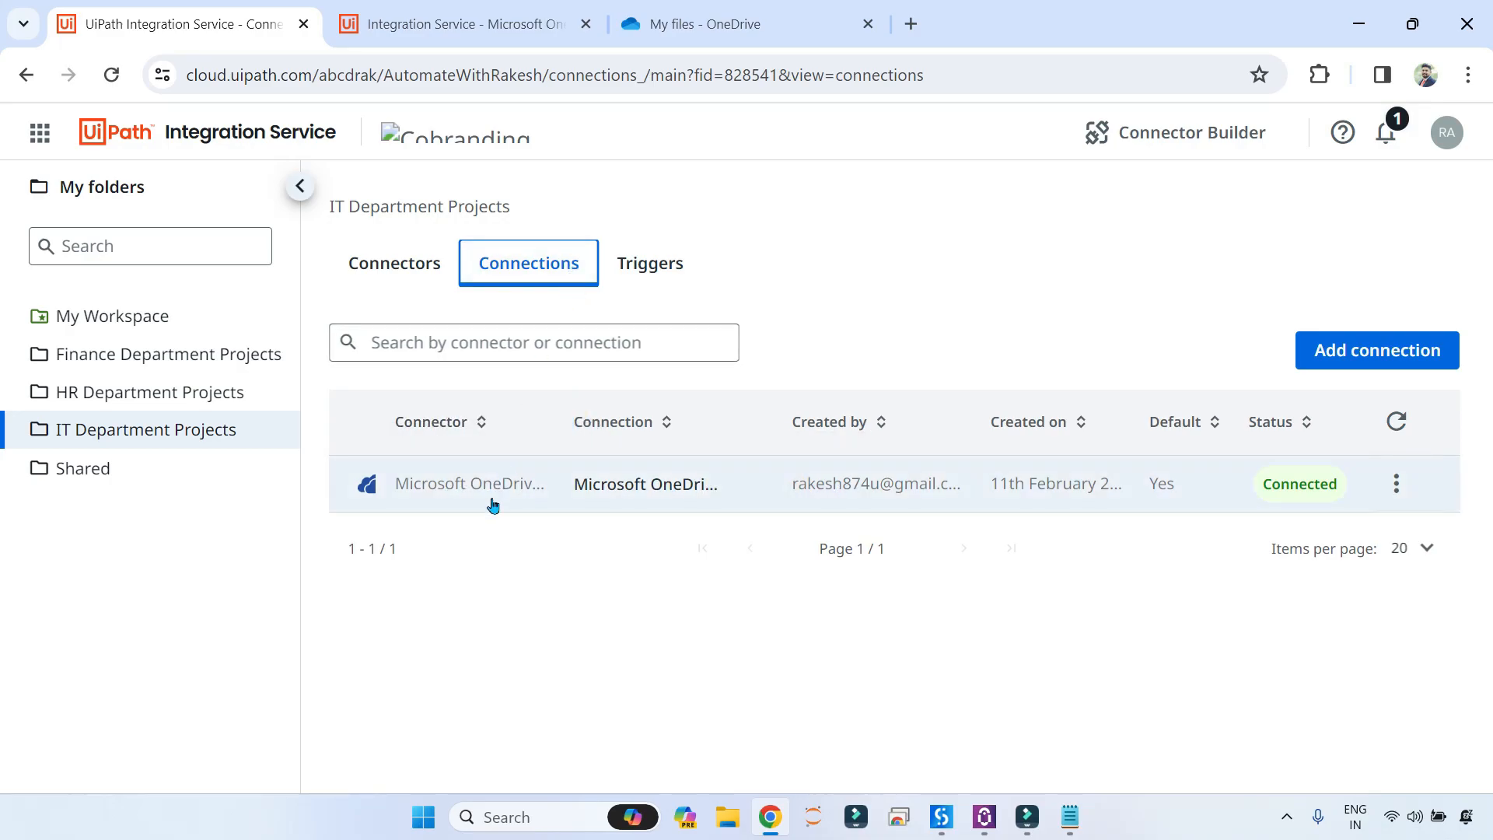
pyautogui.click(535, 489)
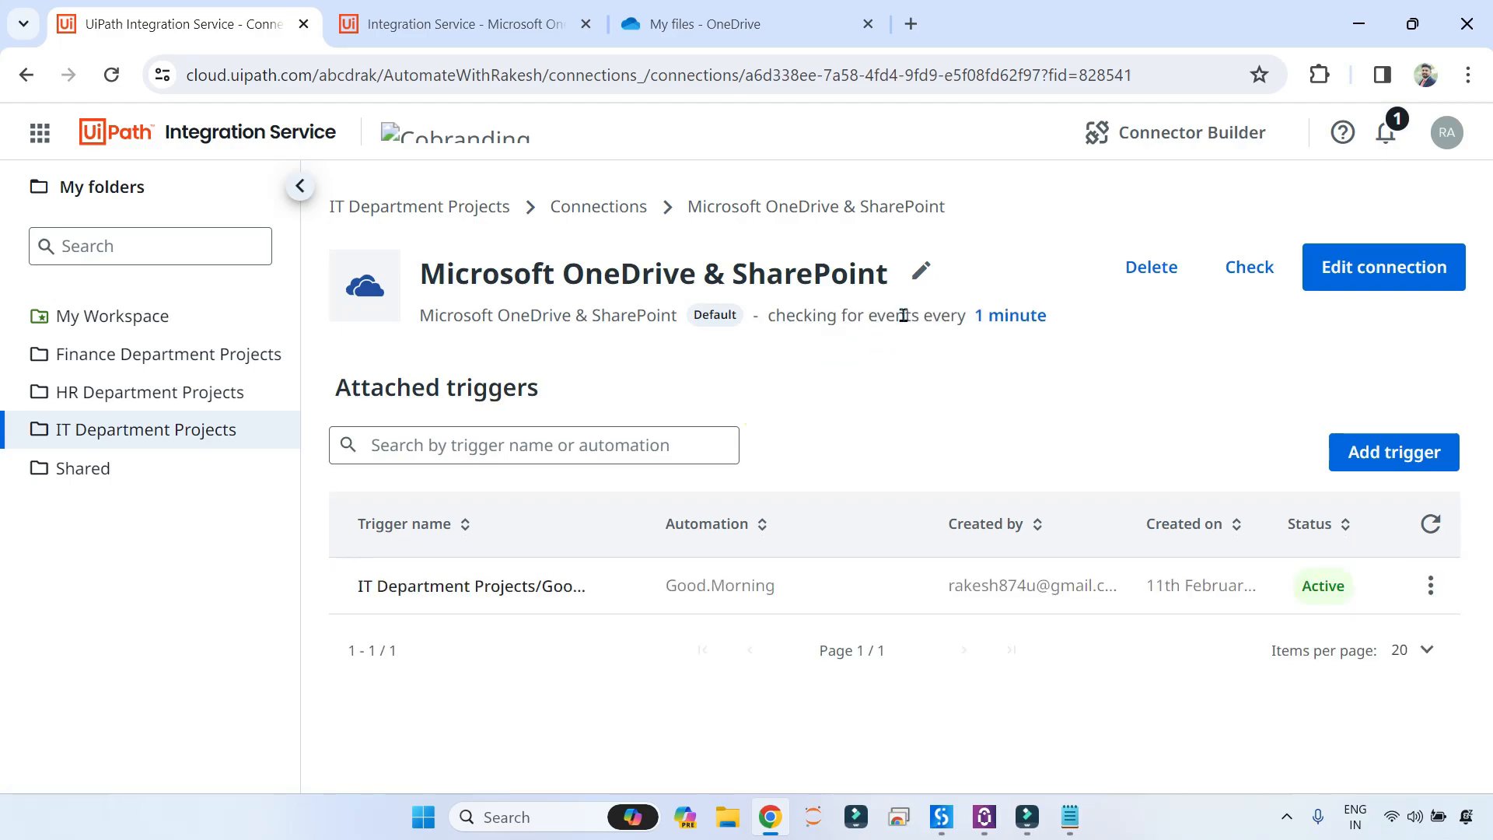
pyautogui.click(1017, 316)
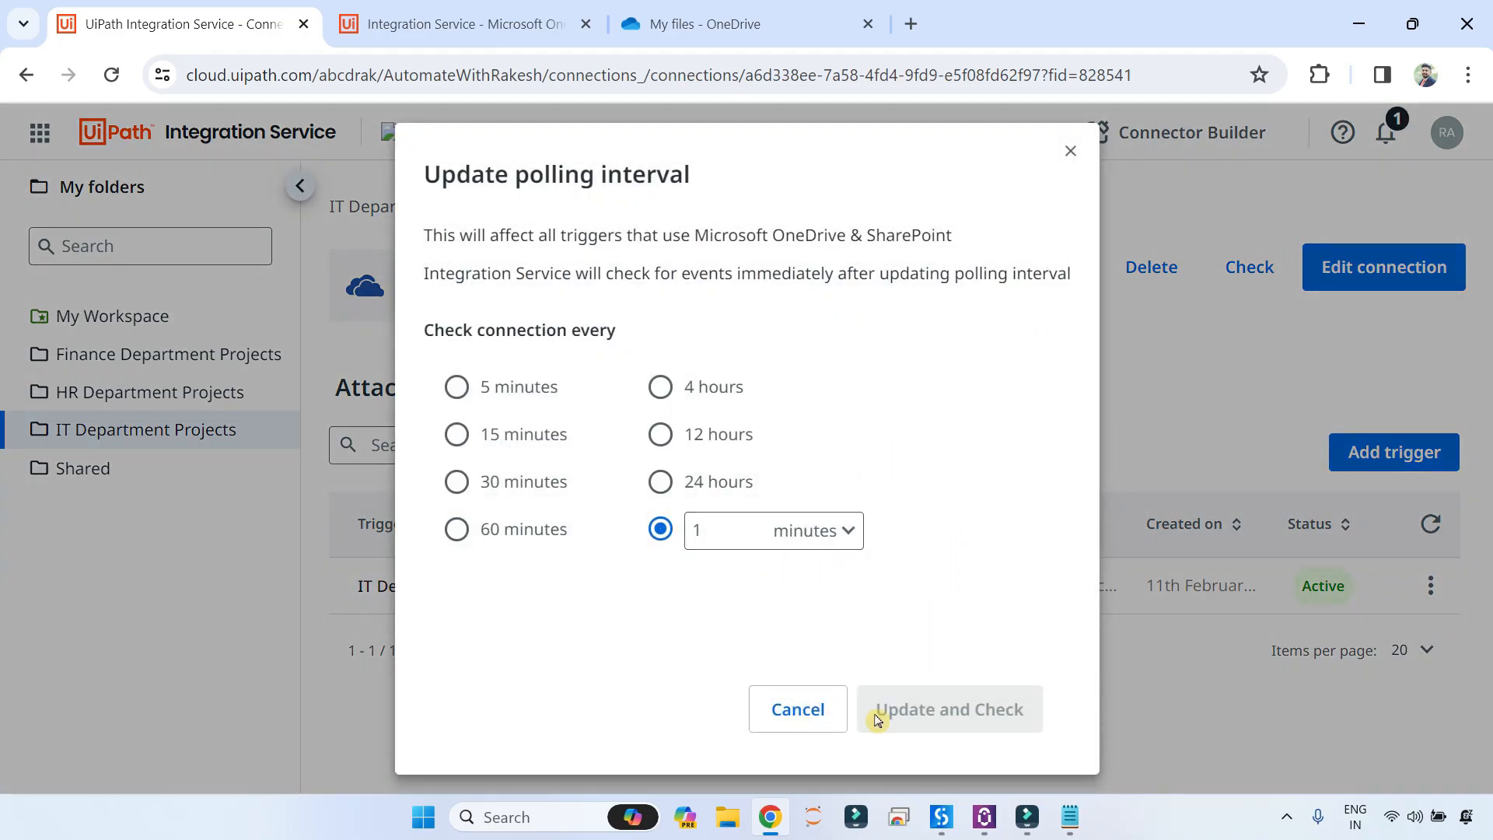
pyautogui.click(1071, 151)
pyautogui.click(394, 215)
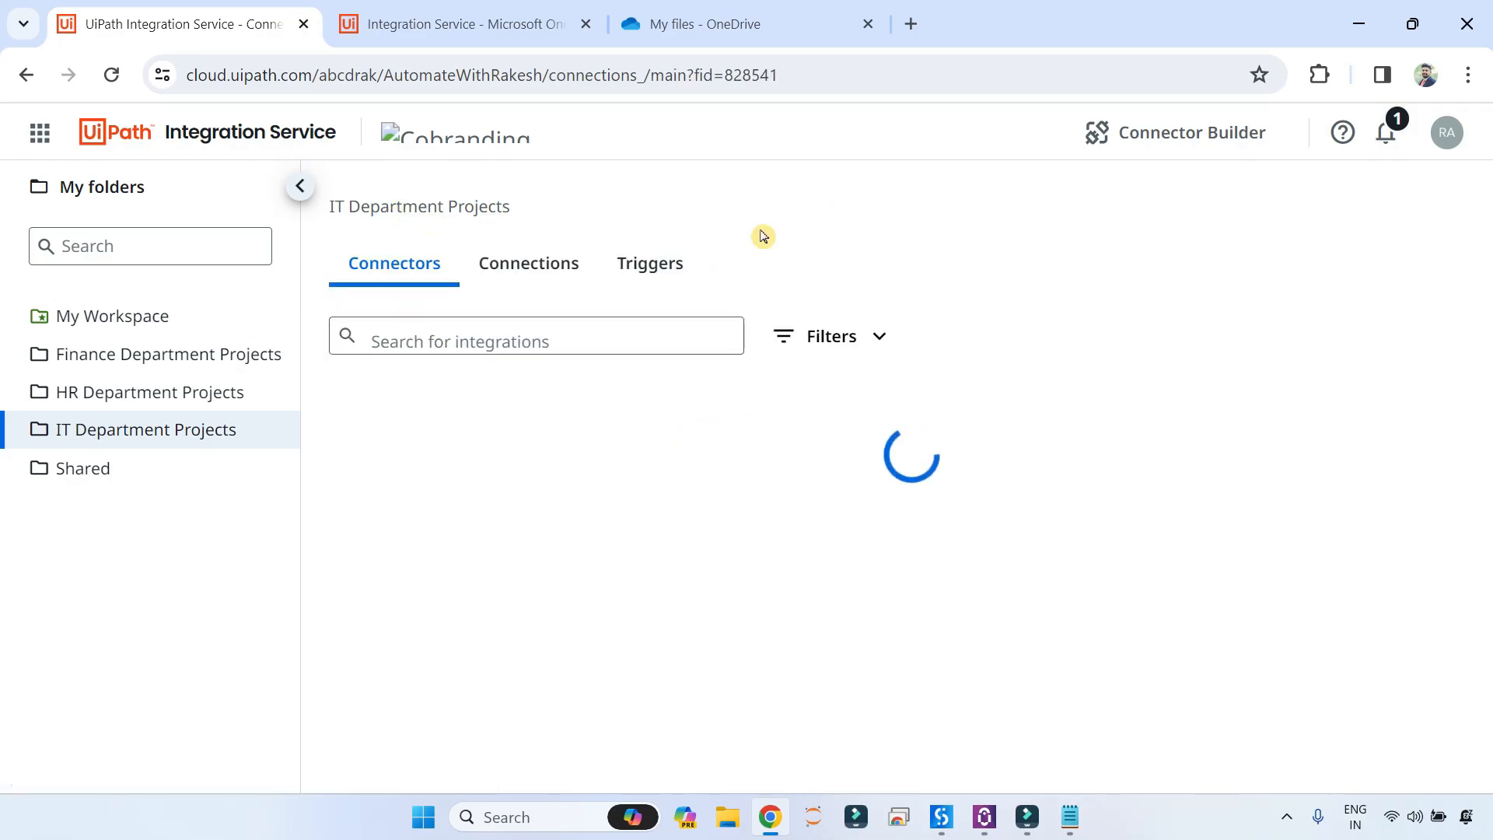
# Step: In OneDrive, create a new Word document containing the text "dgdsfg" and close it to fire the trigger
pyautogui.click(711, 24)
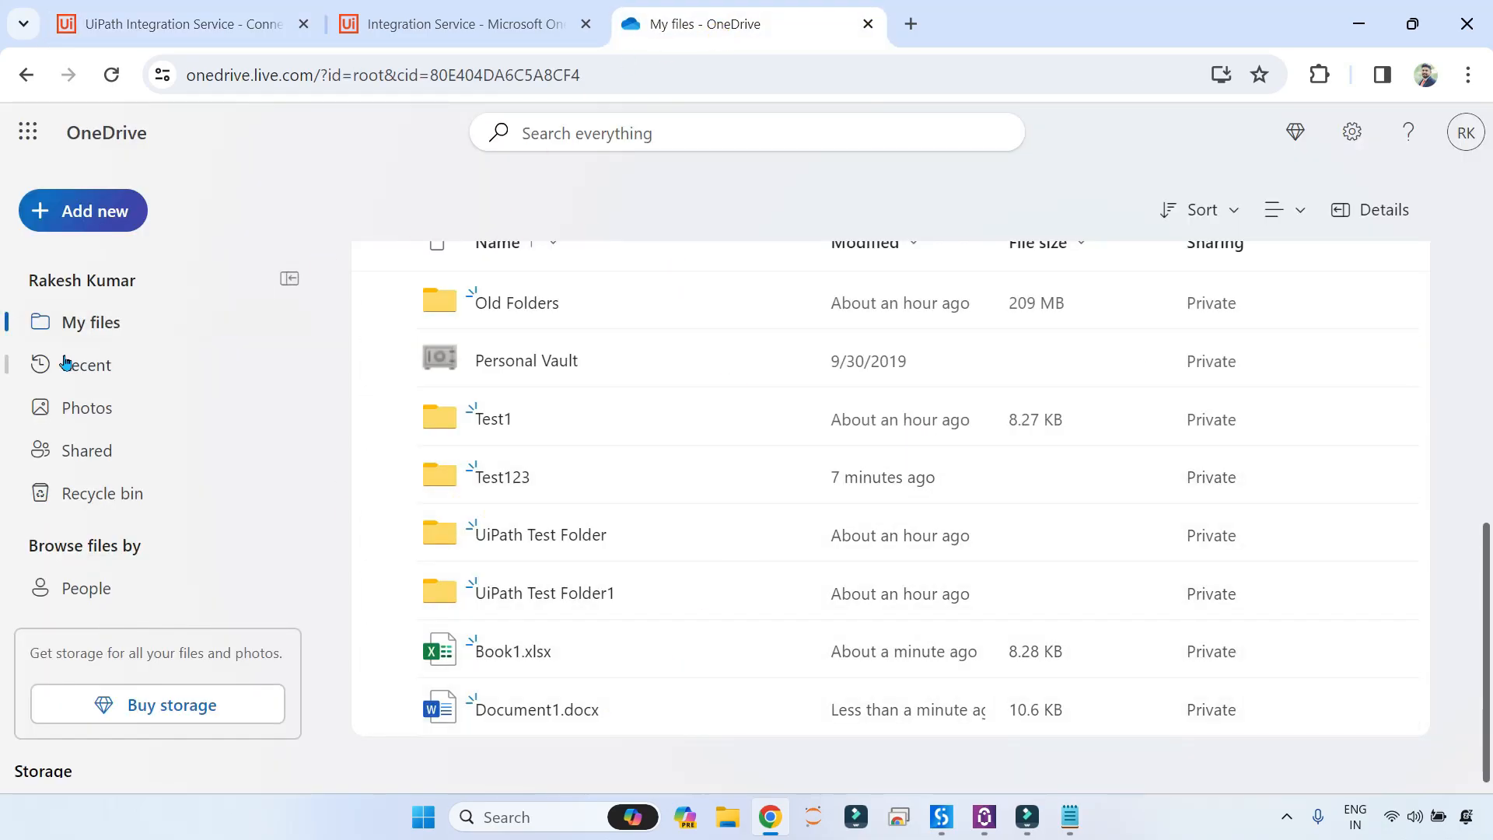
pyautogui.click(84, 211)
pyautogui.click(129, 425)
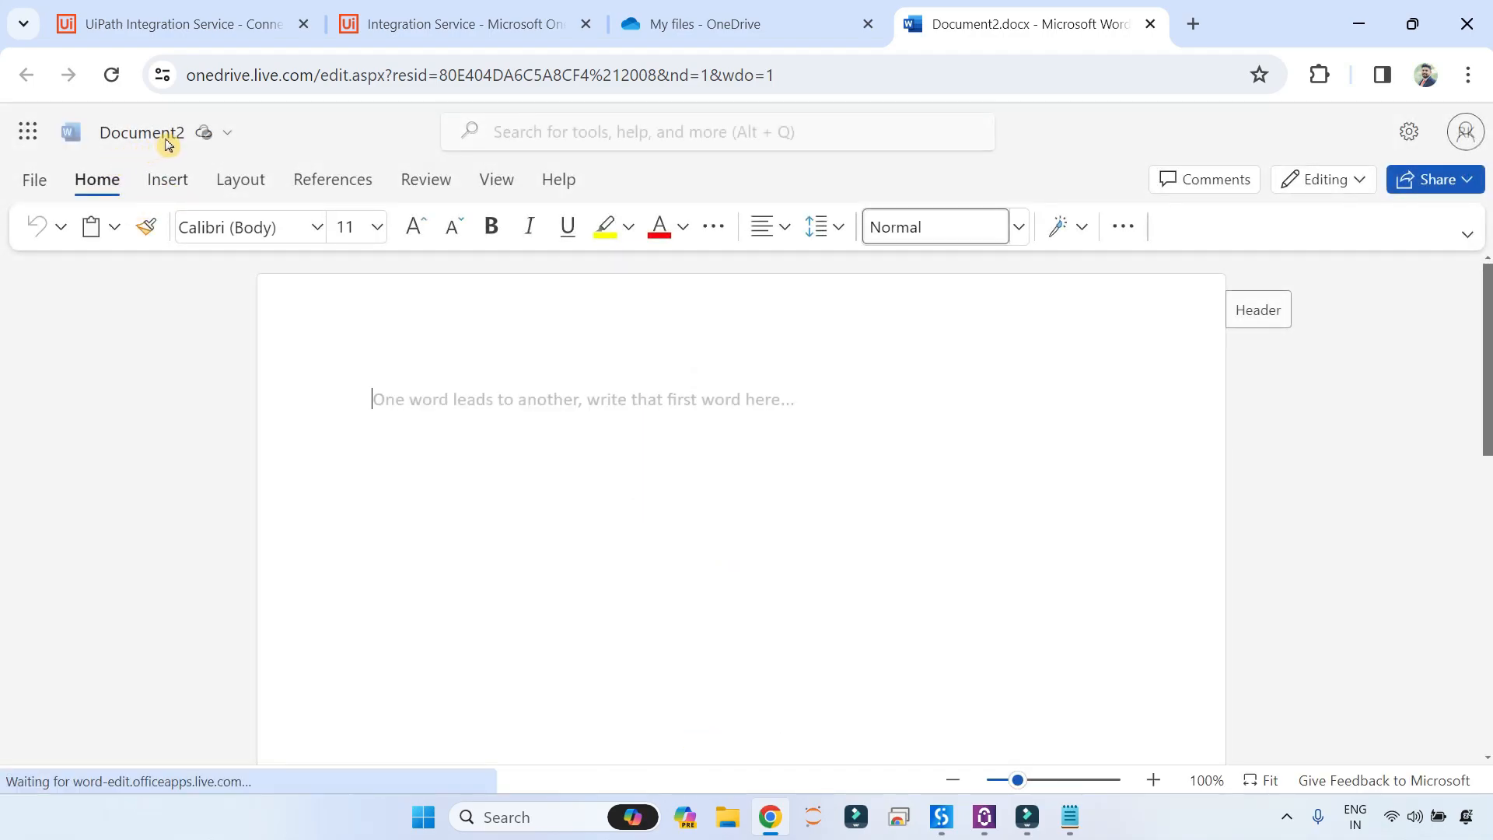
pyautogui.write('dgdsfg')
pyautogui.click(1149, 24)
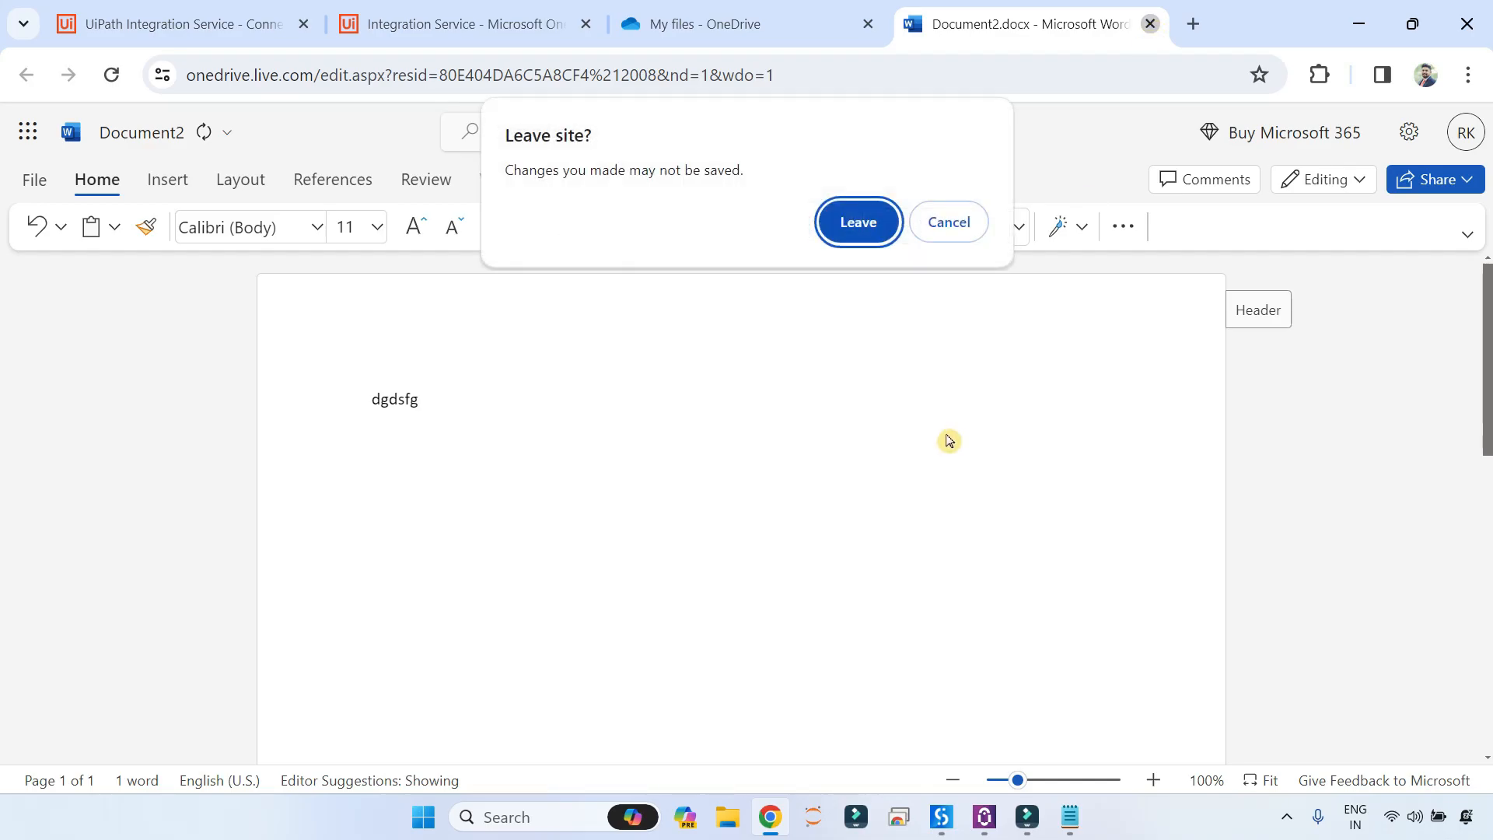
pyautogui.click(861, 227)
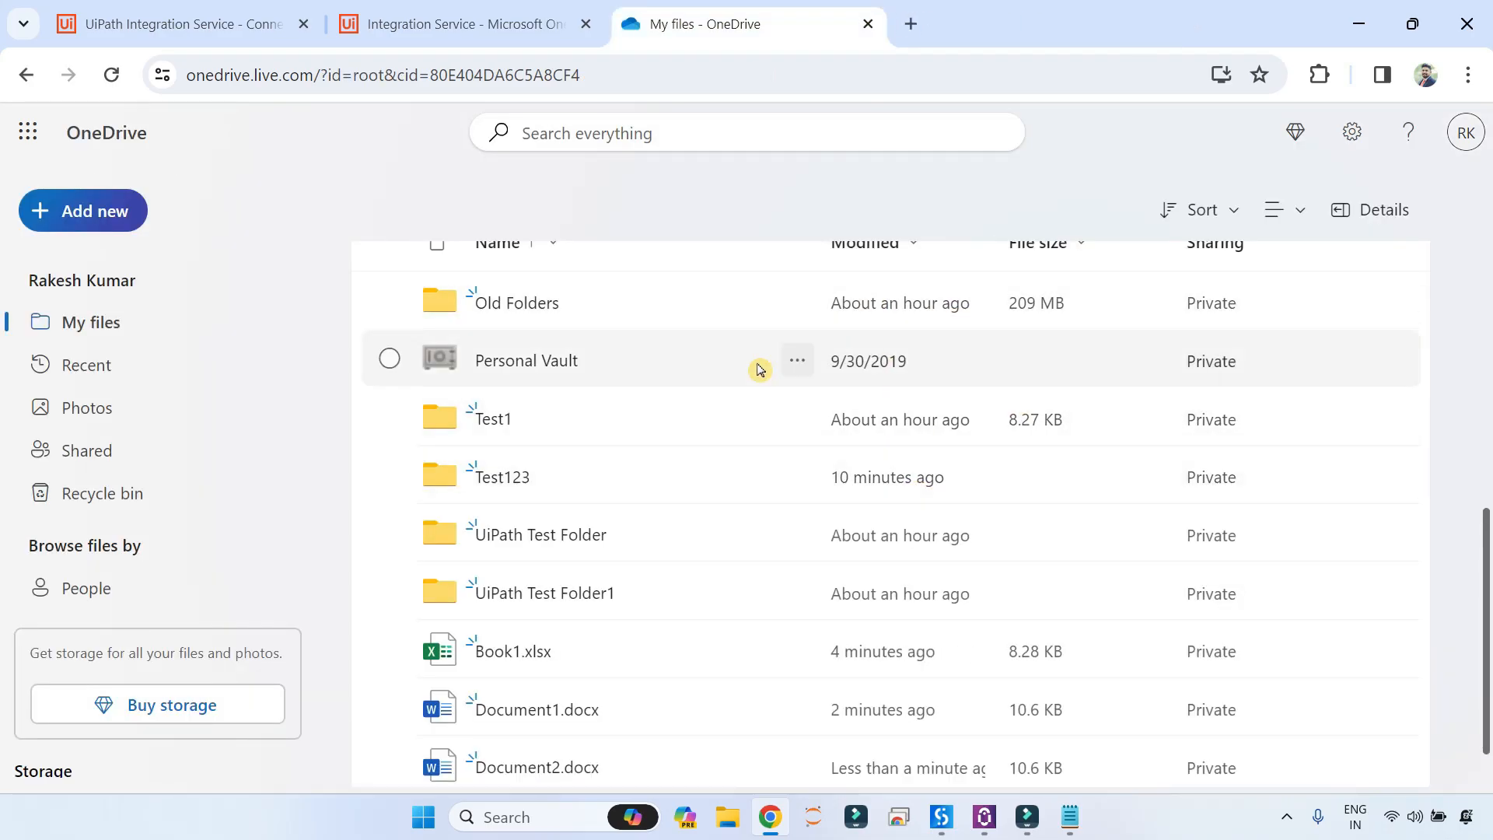
# Step: Move the Good Morning message box off the OneDrive file list and dismiss it
pyautogui.scroll(-1, 573, 706)
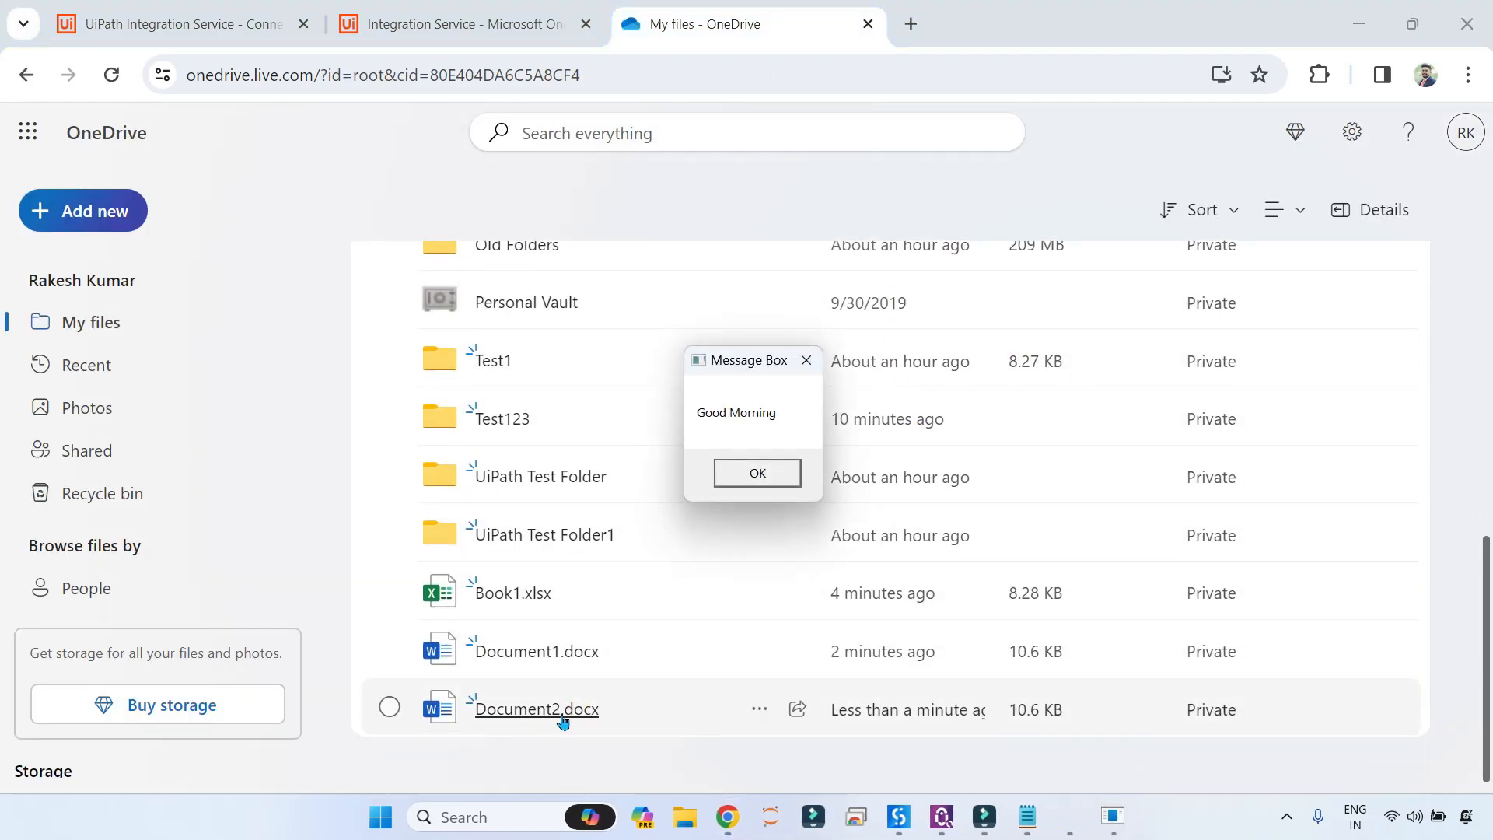
pyautogui.moveTo(750, 358); pyautogui.dragTo(819, 207)
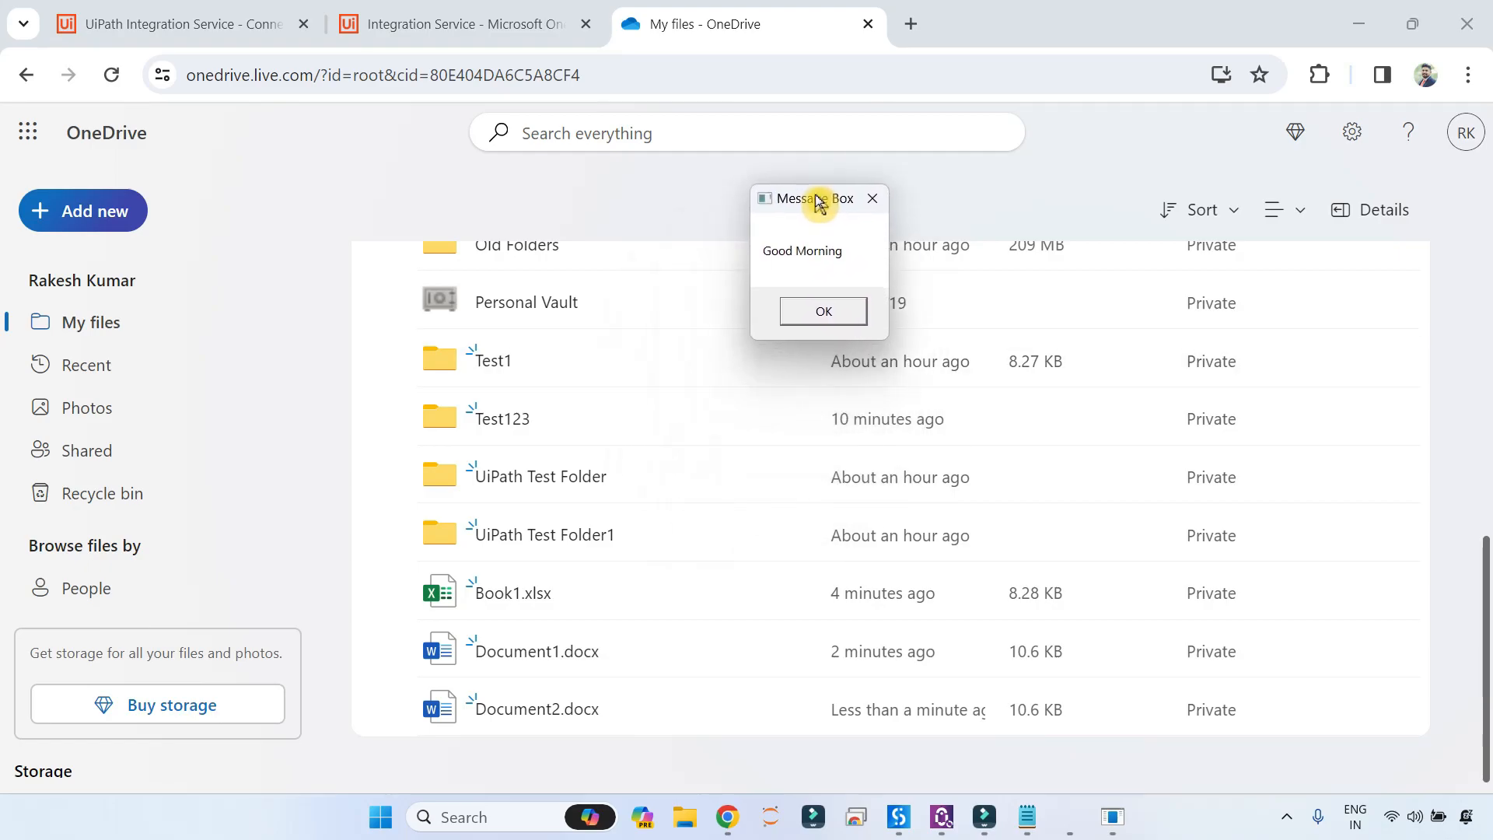
pyautogui.click(826, 313)
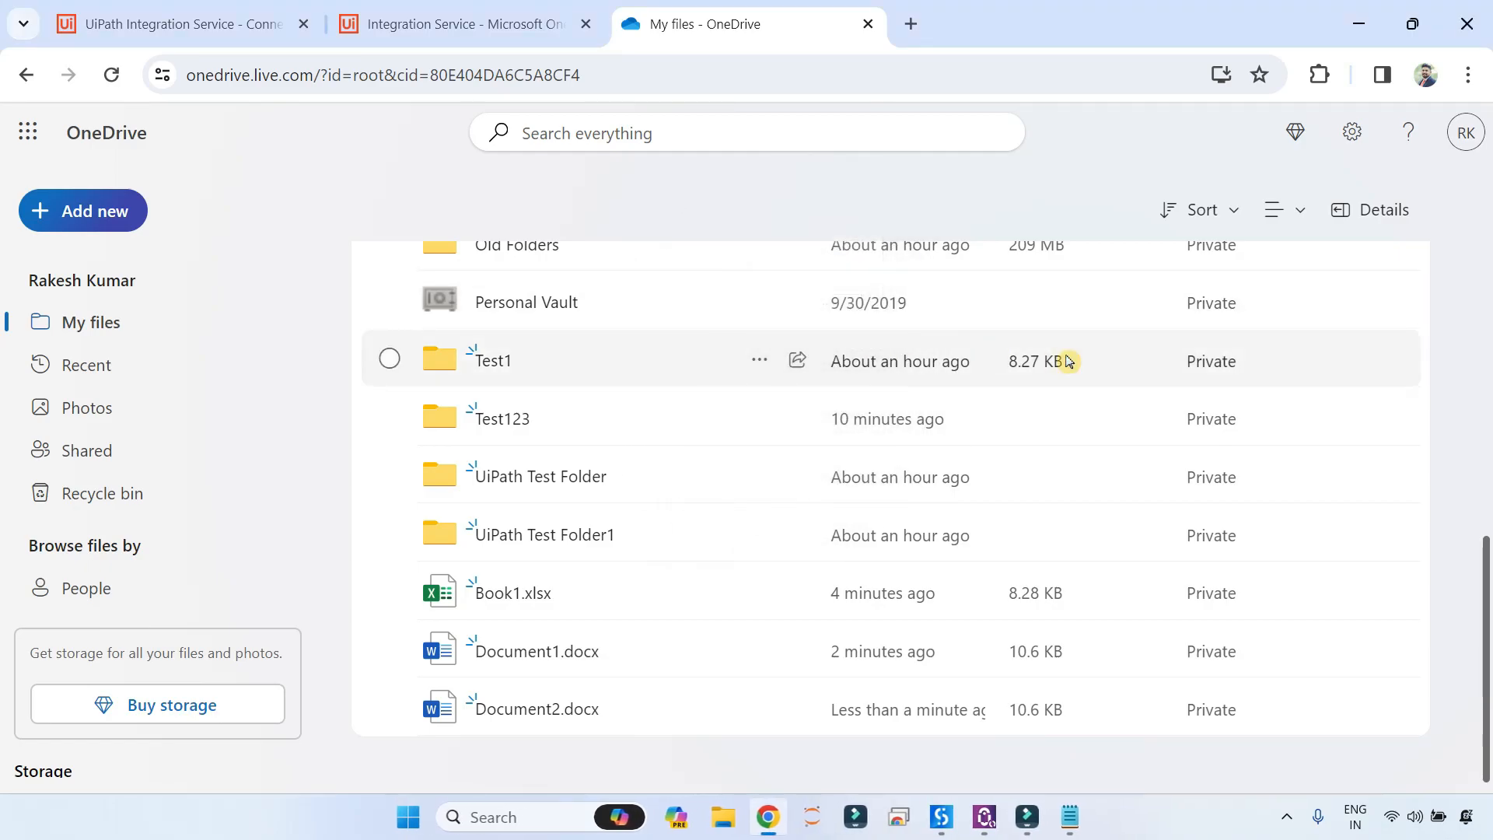
pyautogui.click(780, 476)
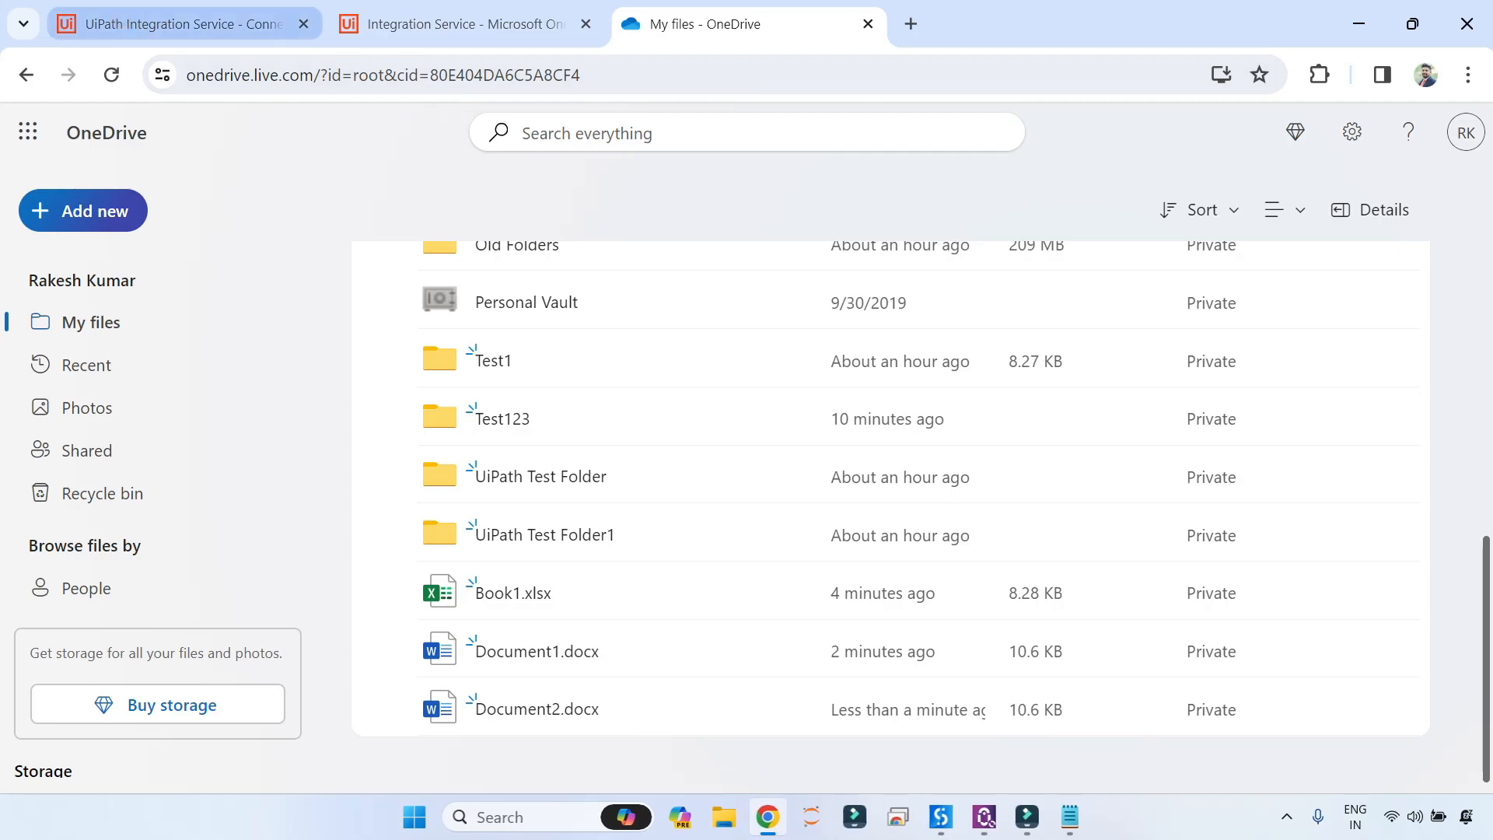
# Step: Return to Integration Service and review the IT Department Projects/Good.Morning trigger's details, refreshing its attempts' history
pyautogui.click(179, 24)
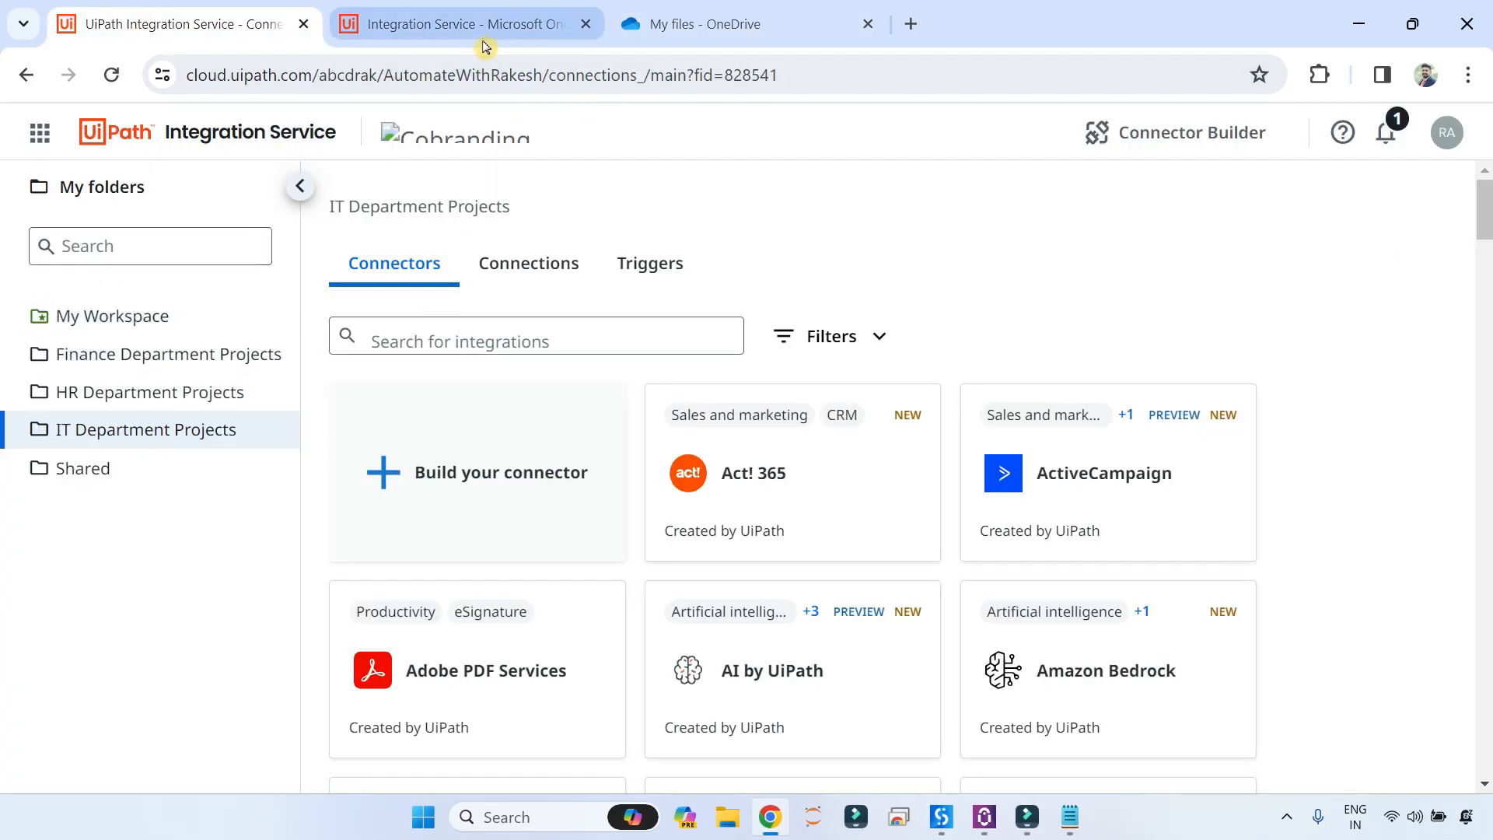
pyautogui.click(651, 265)
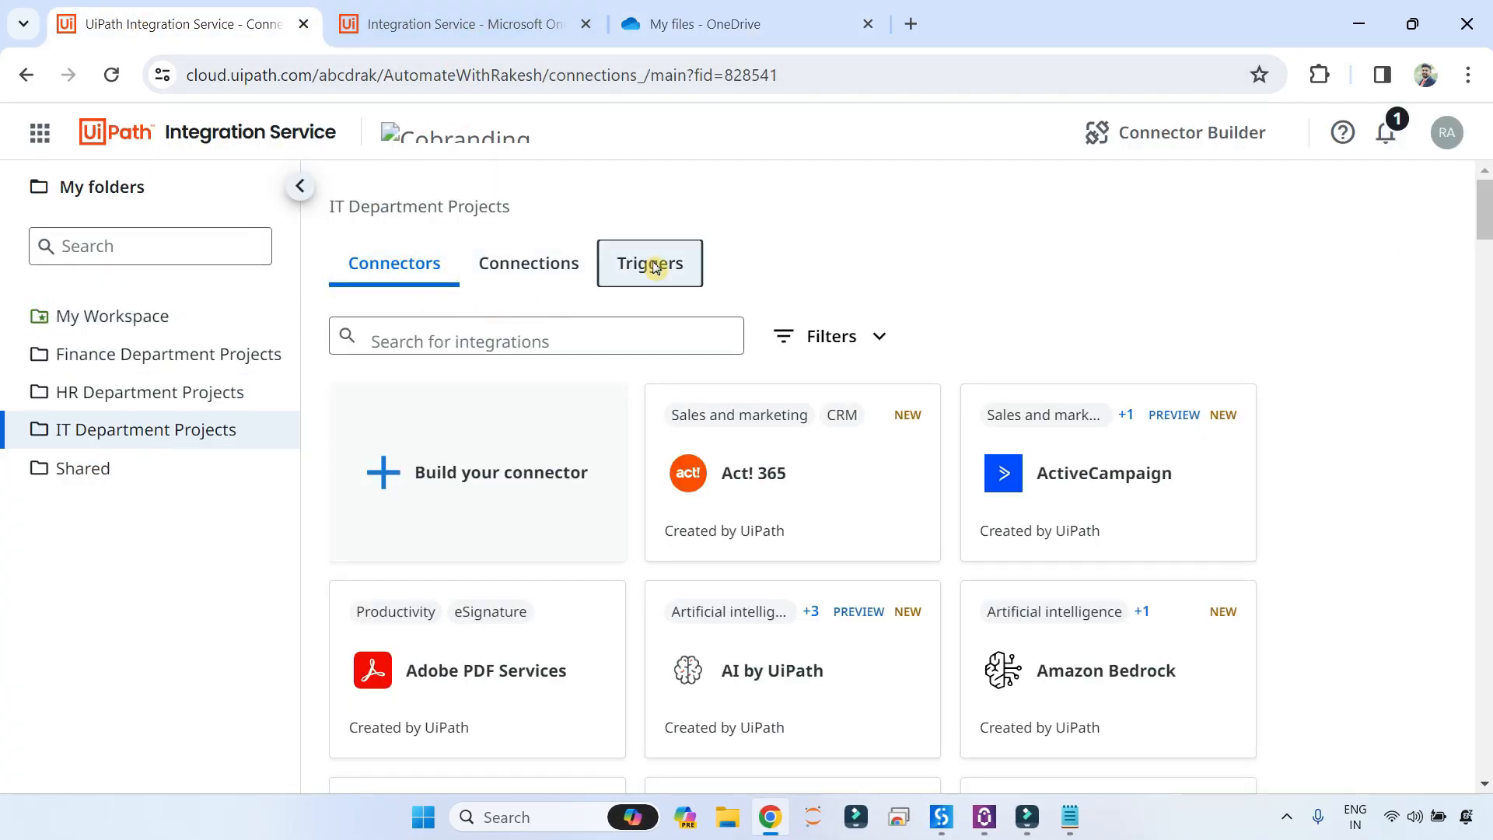
pyautogui.click(1430, 485)
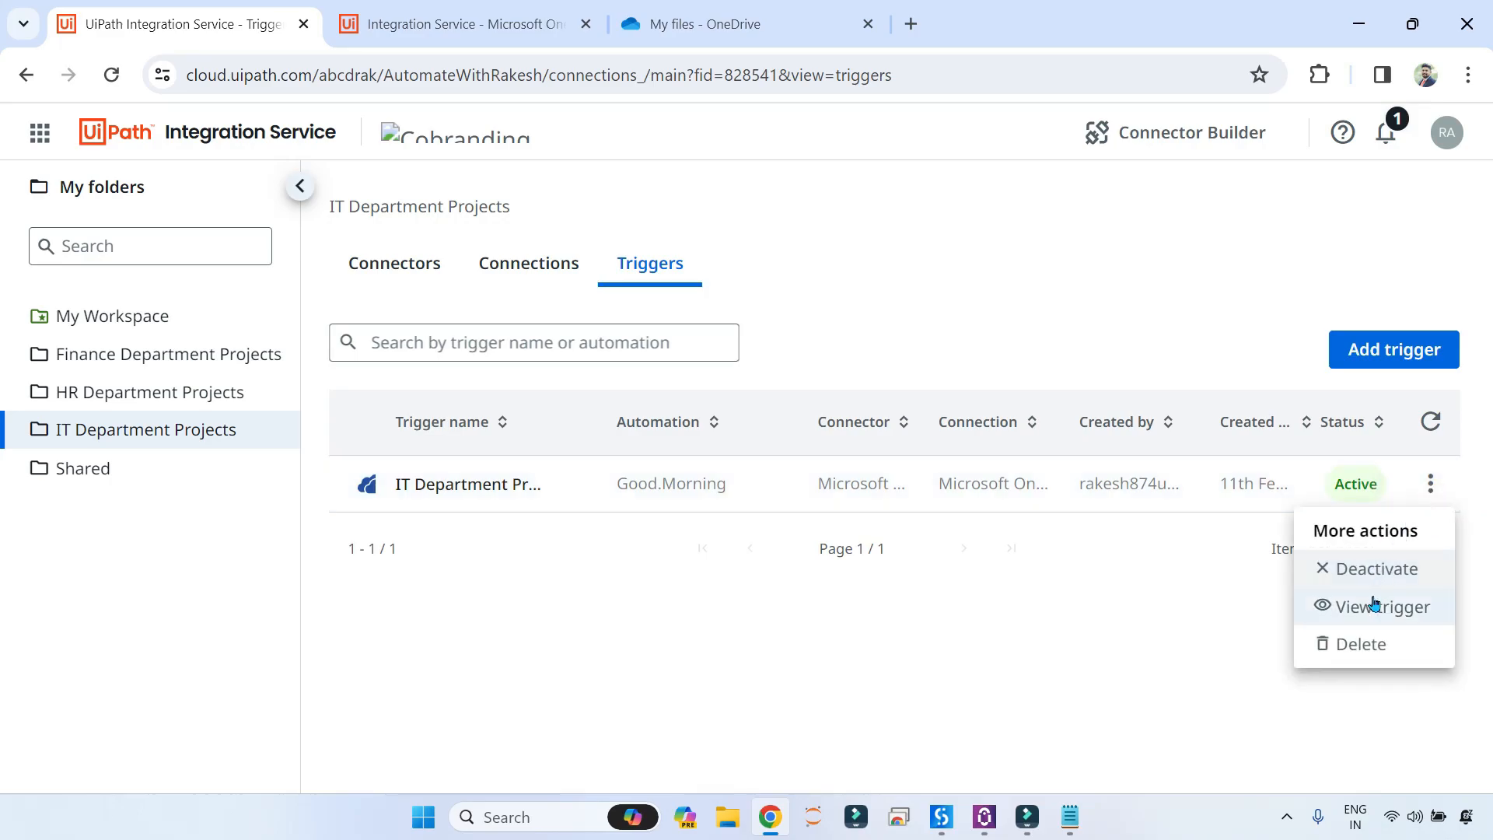
pyautogui.click(1345, 608)
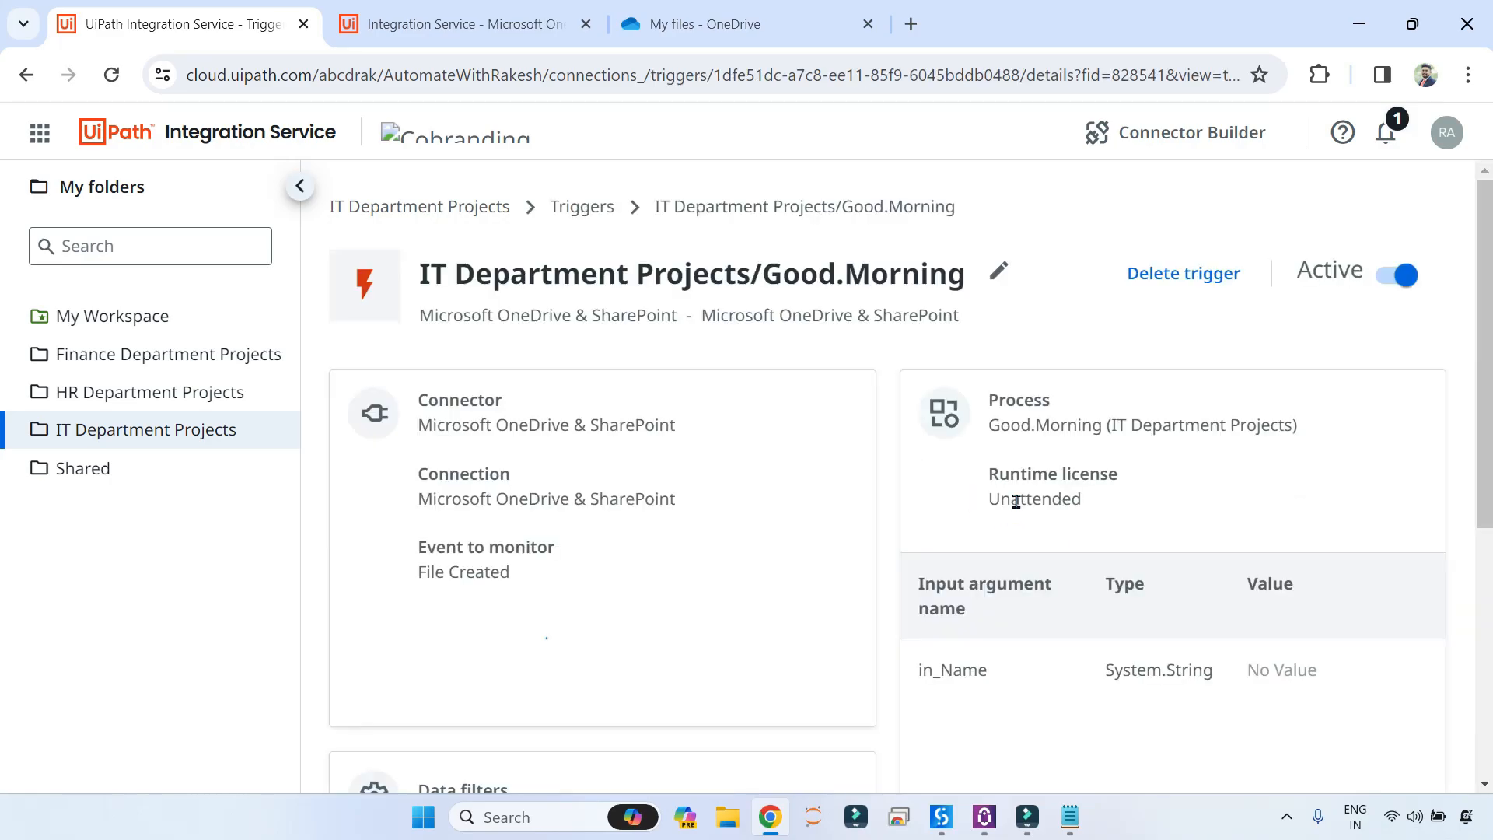
pyautogui.scroll(-5, 1014, 503)
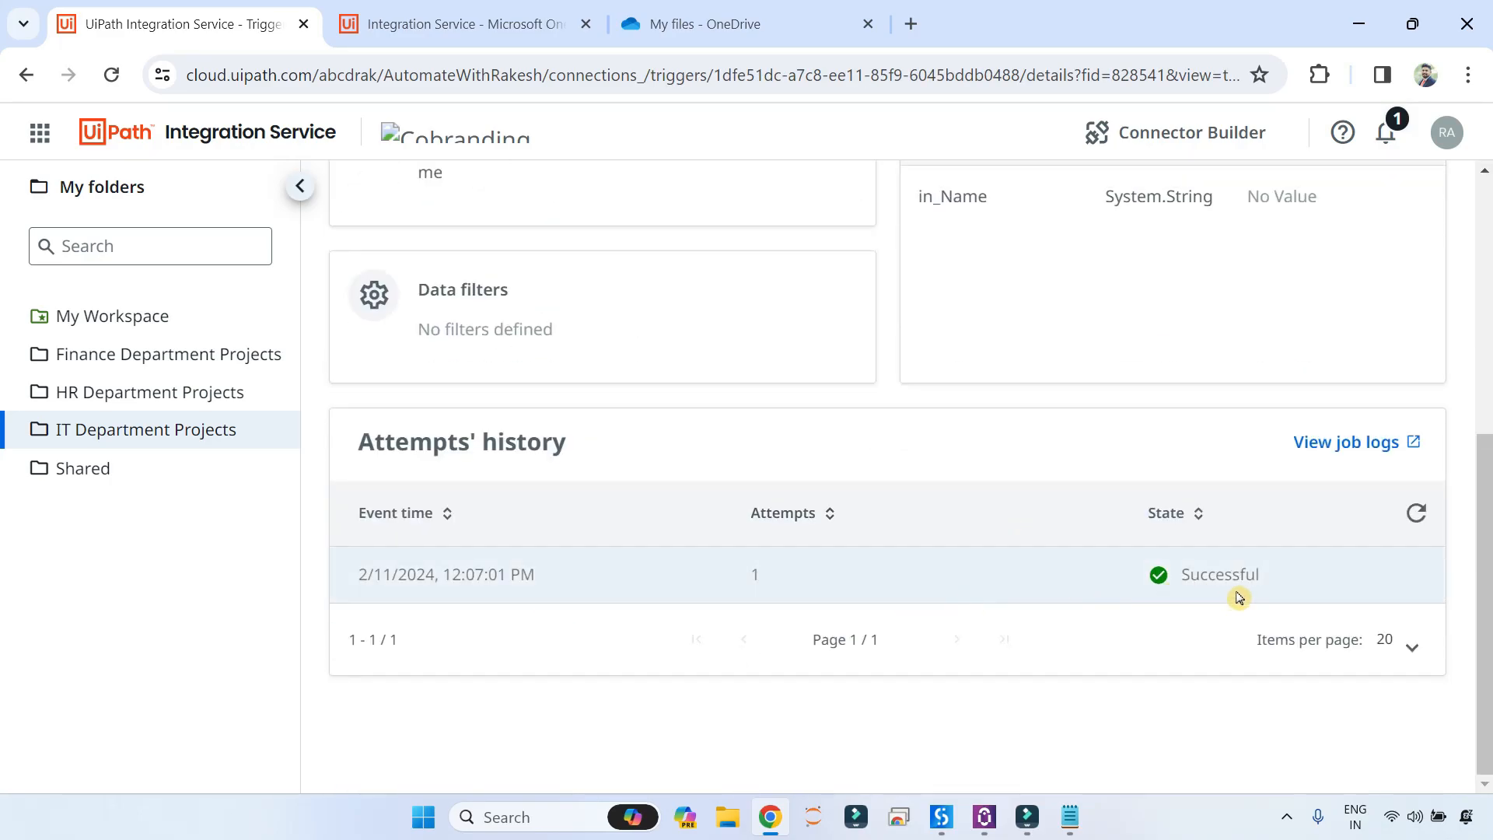
pyautogui.click(1416, 512)
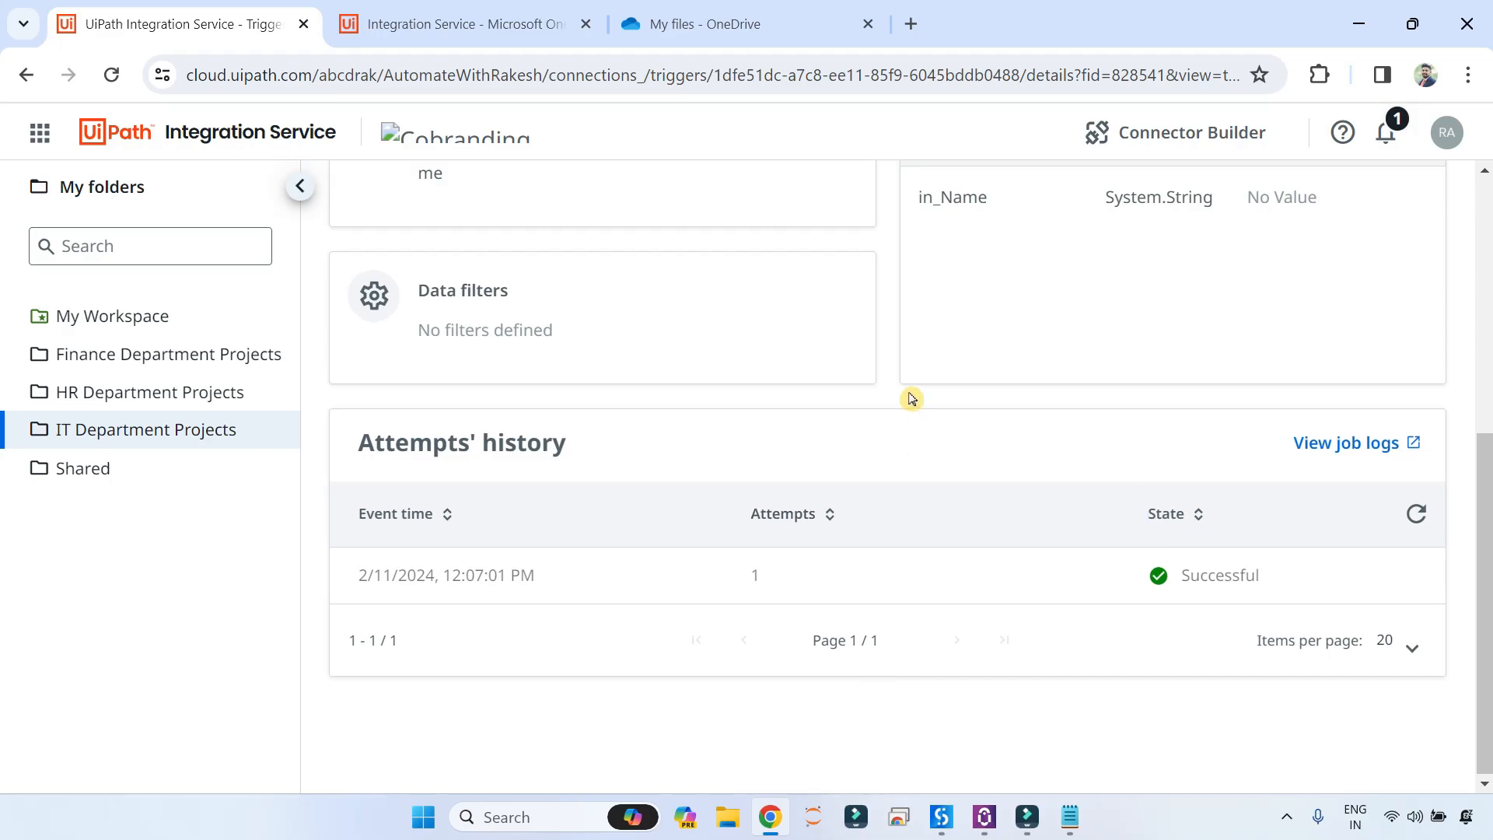
pyautogui.scroll(5, 910, 396)
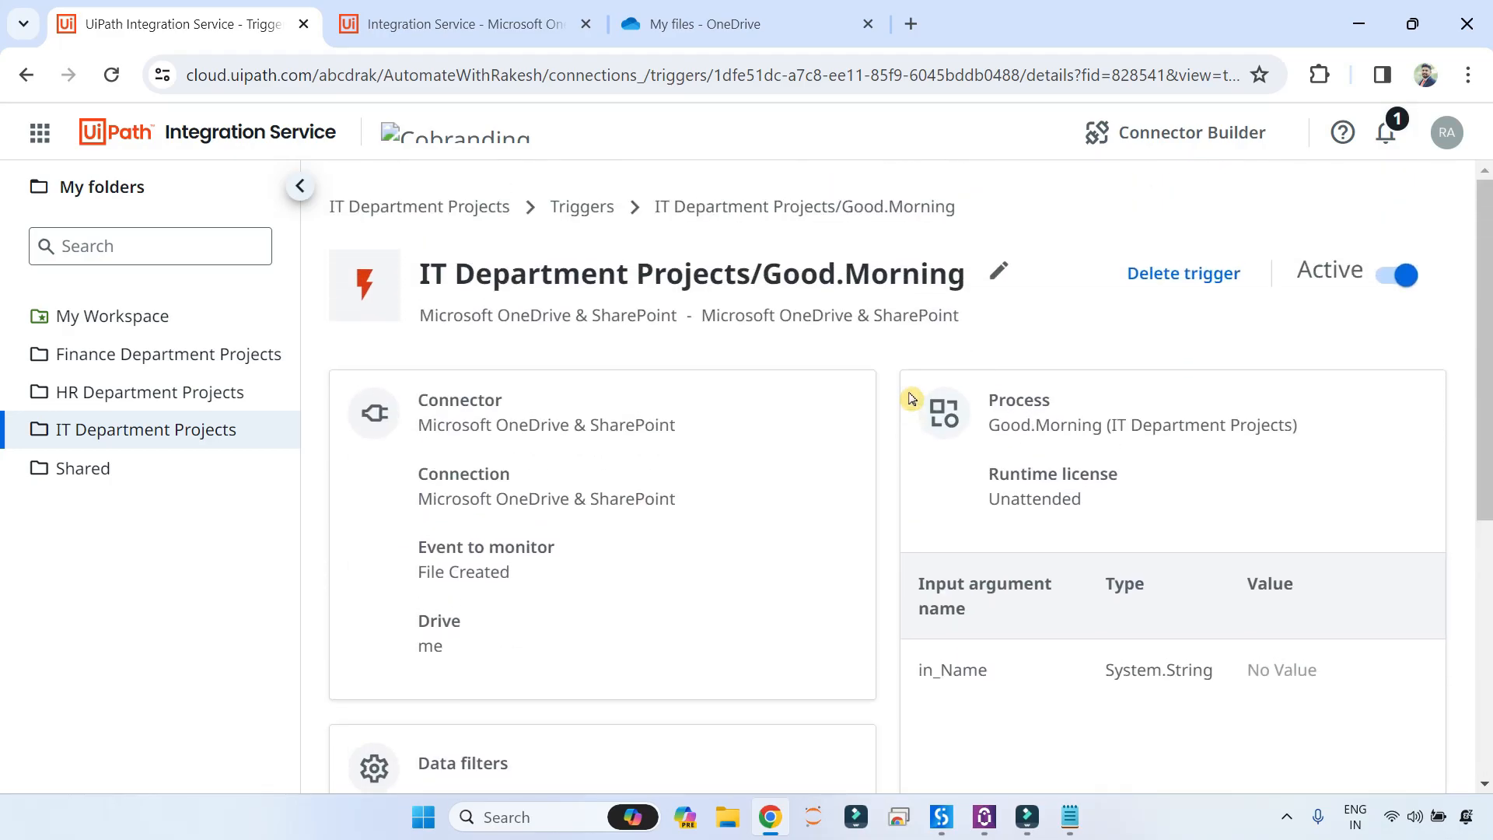
pyautogui.scroll(-3, 911, 398)
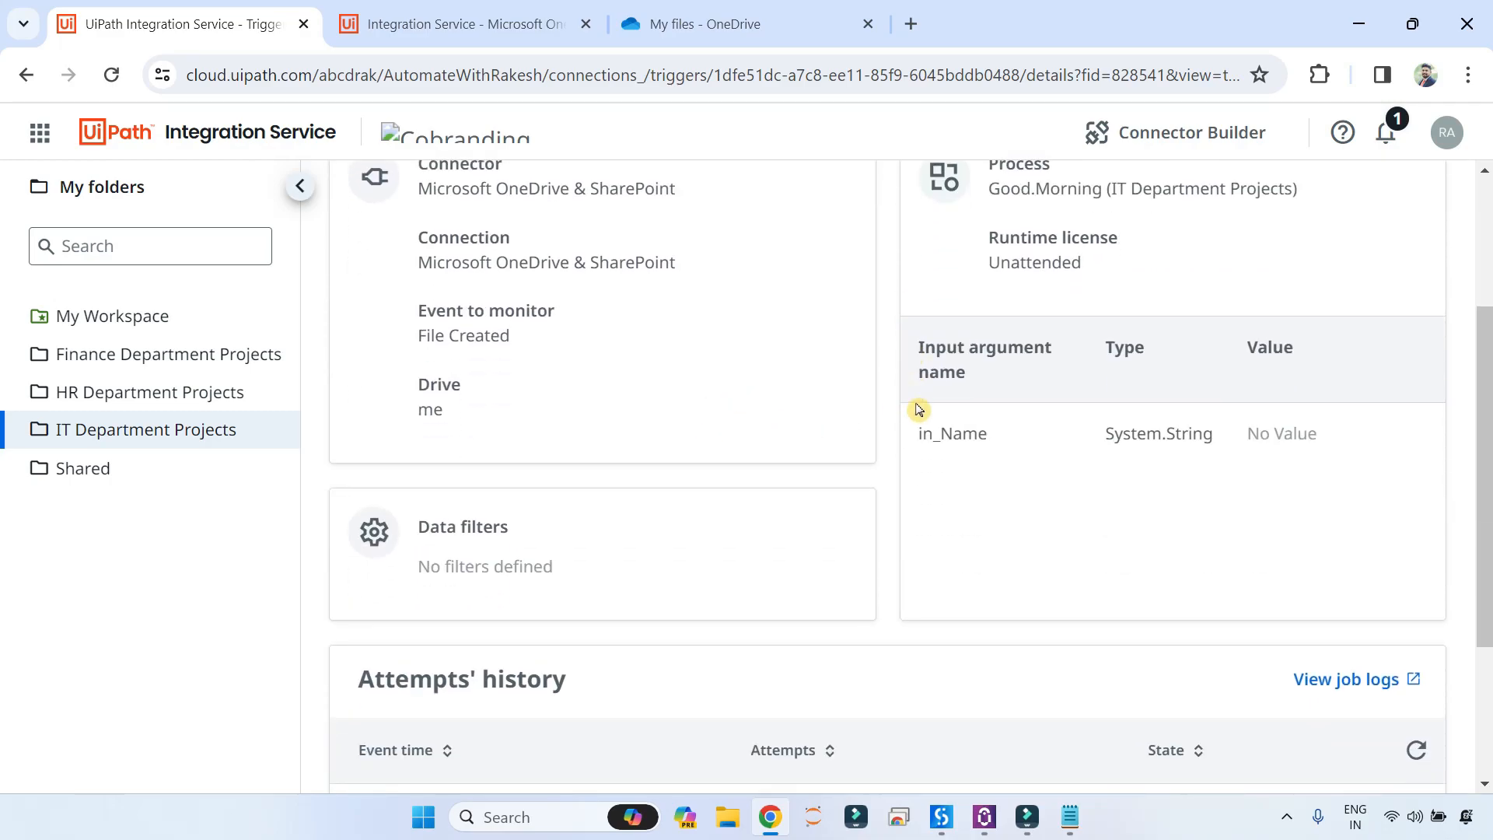
pyautogui.scroll(3, 919, 409)
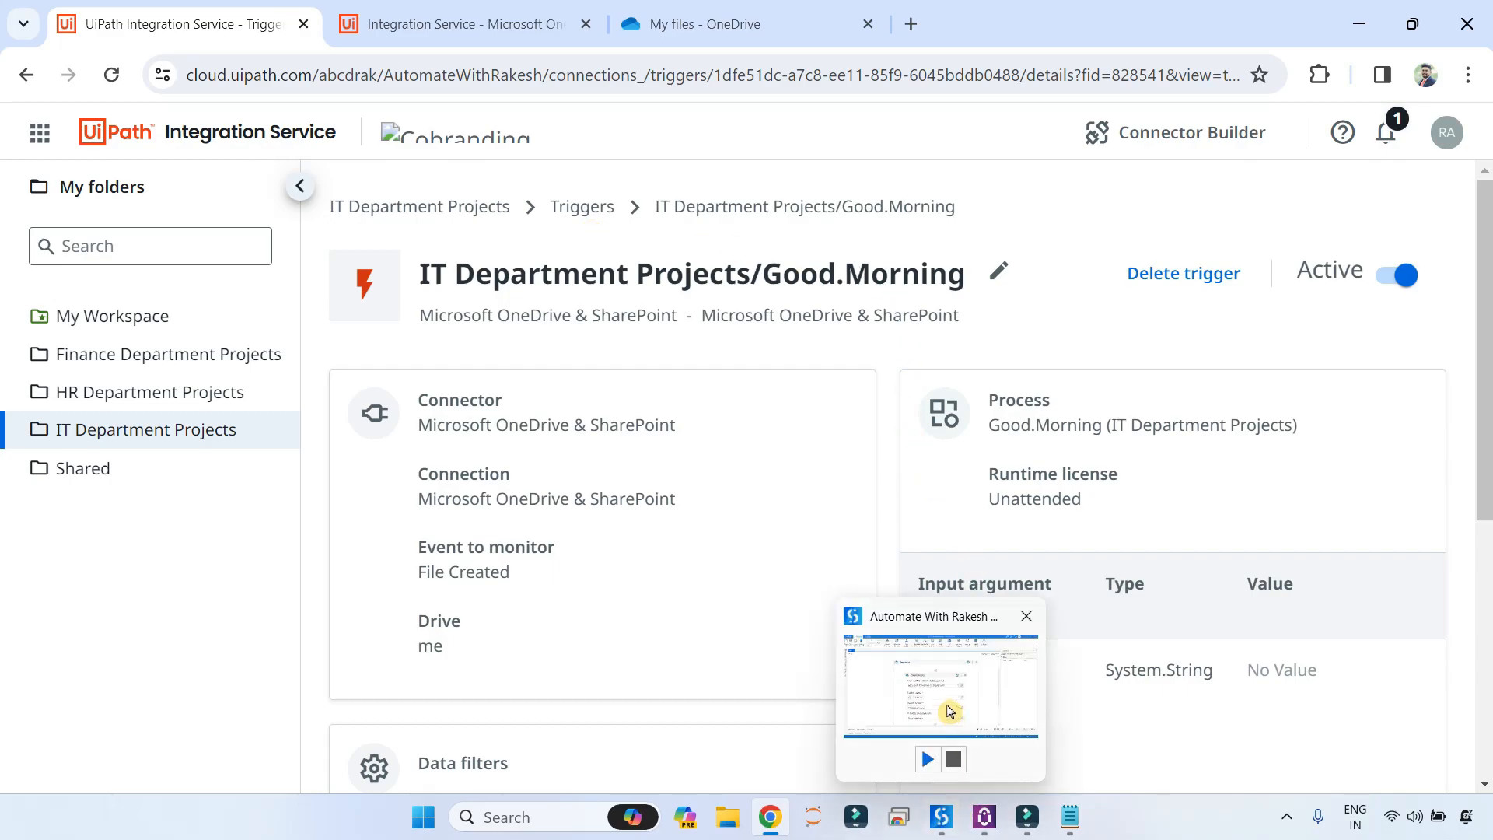
# Step: Switch to UiPath Studio and select the Create Folder activity in the Main workflow
pyautogui.click(951, 759)
pyautogui.scroll(-1, 781, 424)
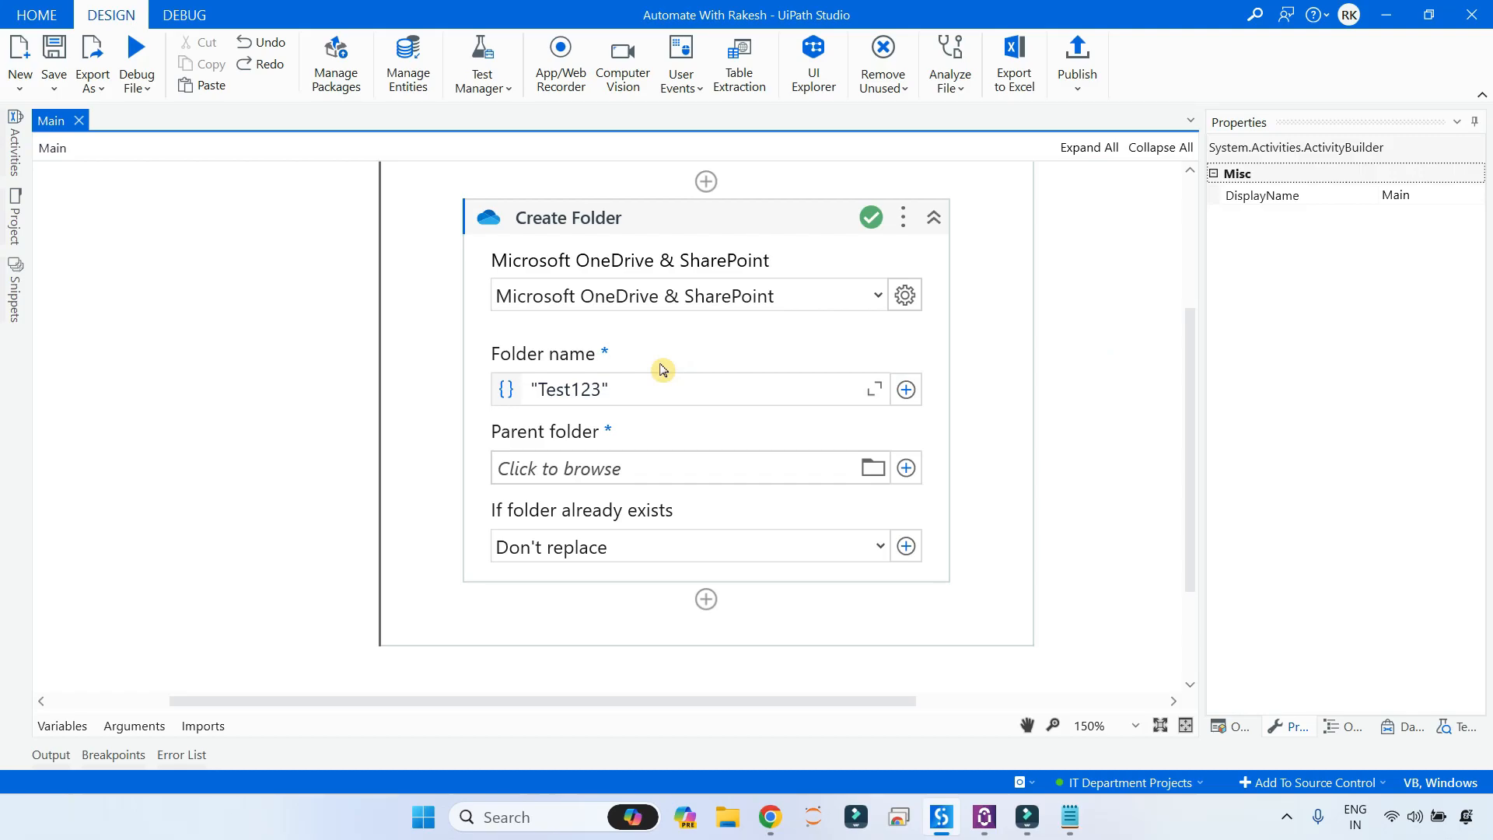
pyautogui.click(732, 212)
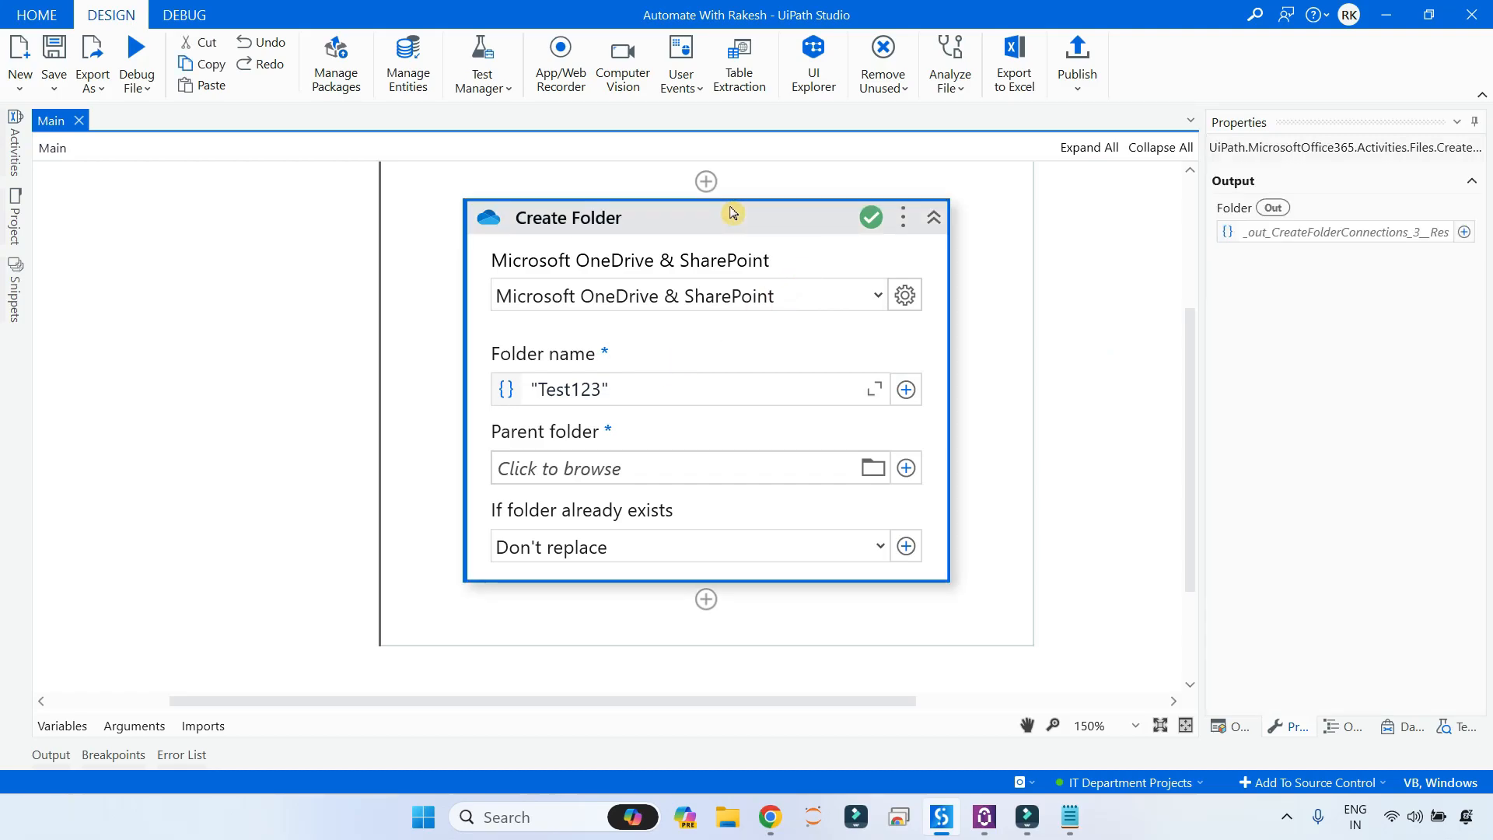